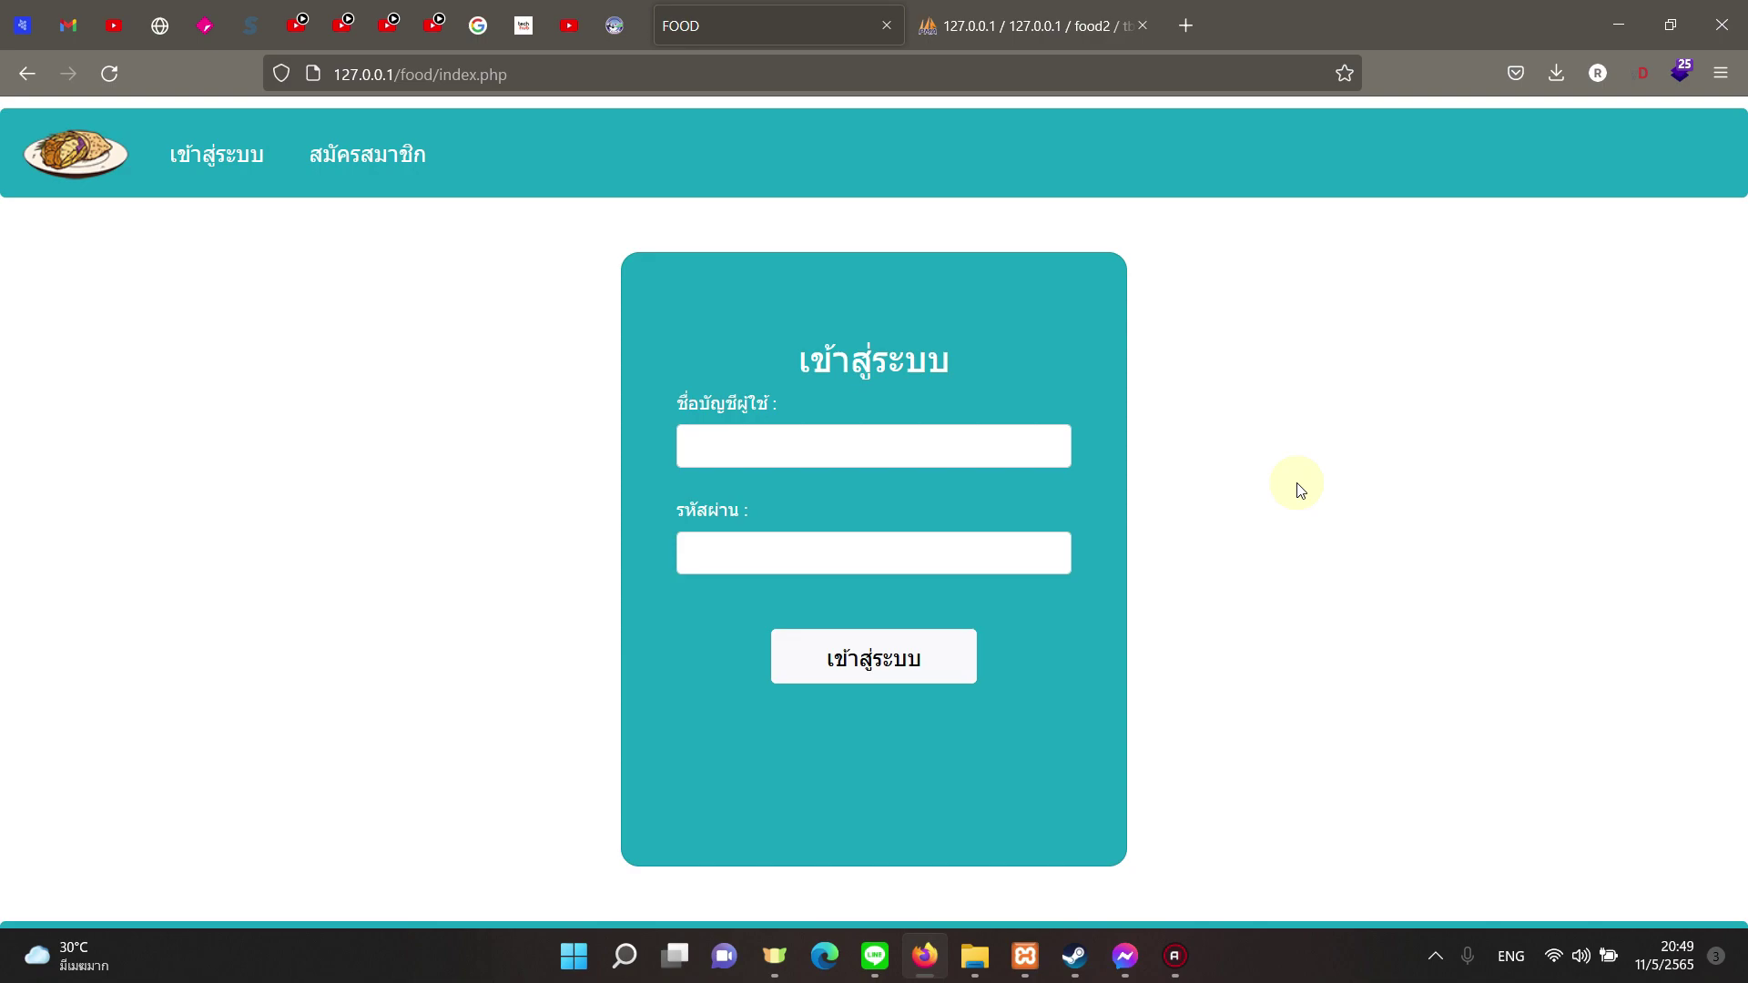
Step: Sign in to the admin panel with the saved 'admin' login details
{"action": "left_click", "coordinate": [890, 464]}
{"action": "type", "text": "ad"}
{"action": "left_click", "coordinate": [878, 482]}
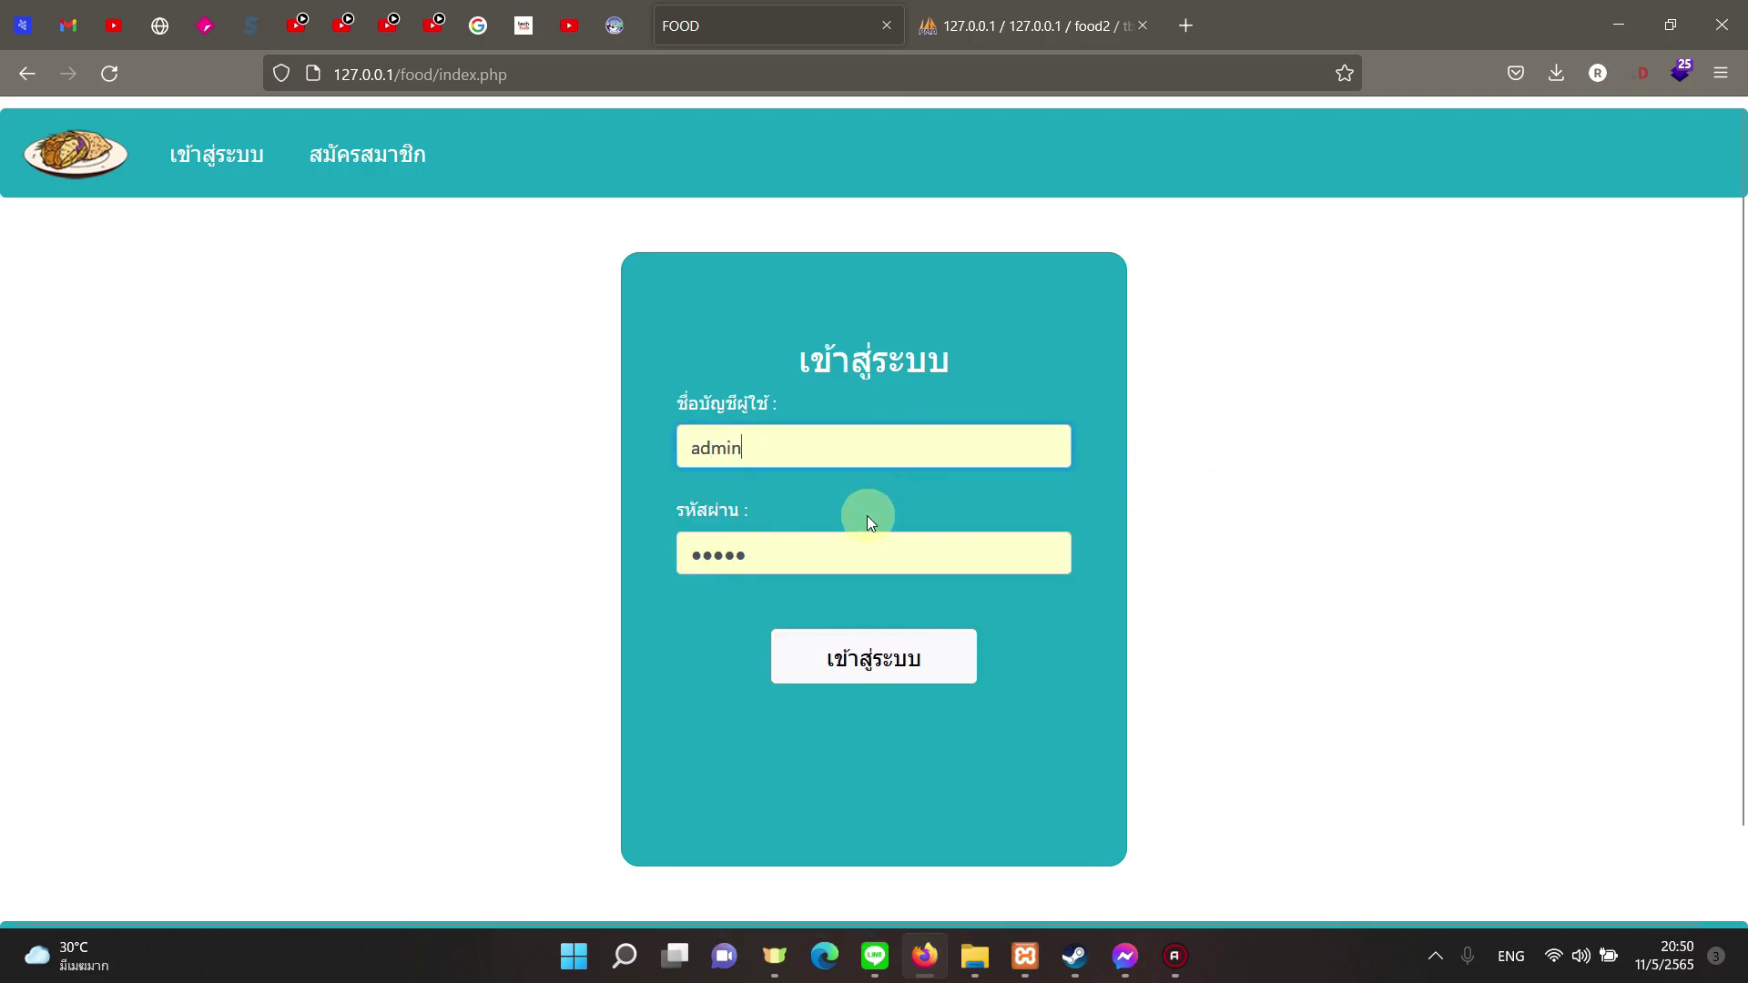
{"action": "left_click", "coordinate": [846, 638]}
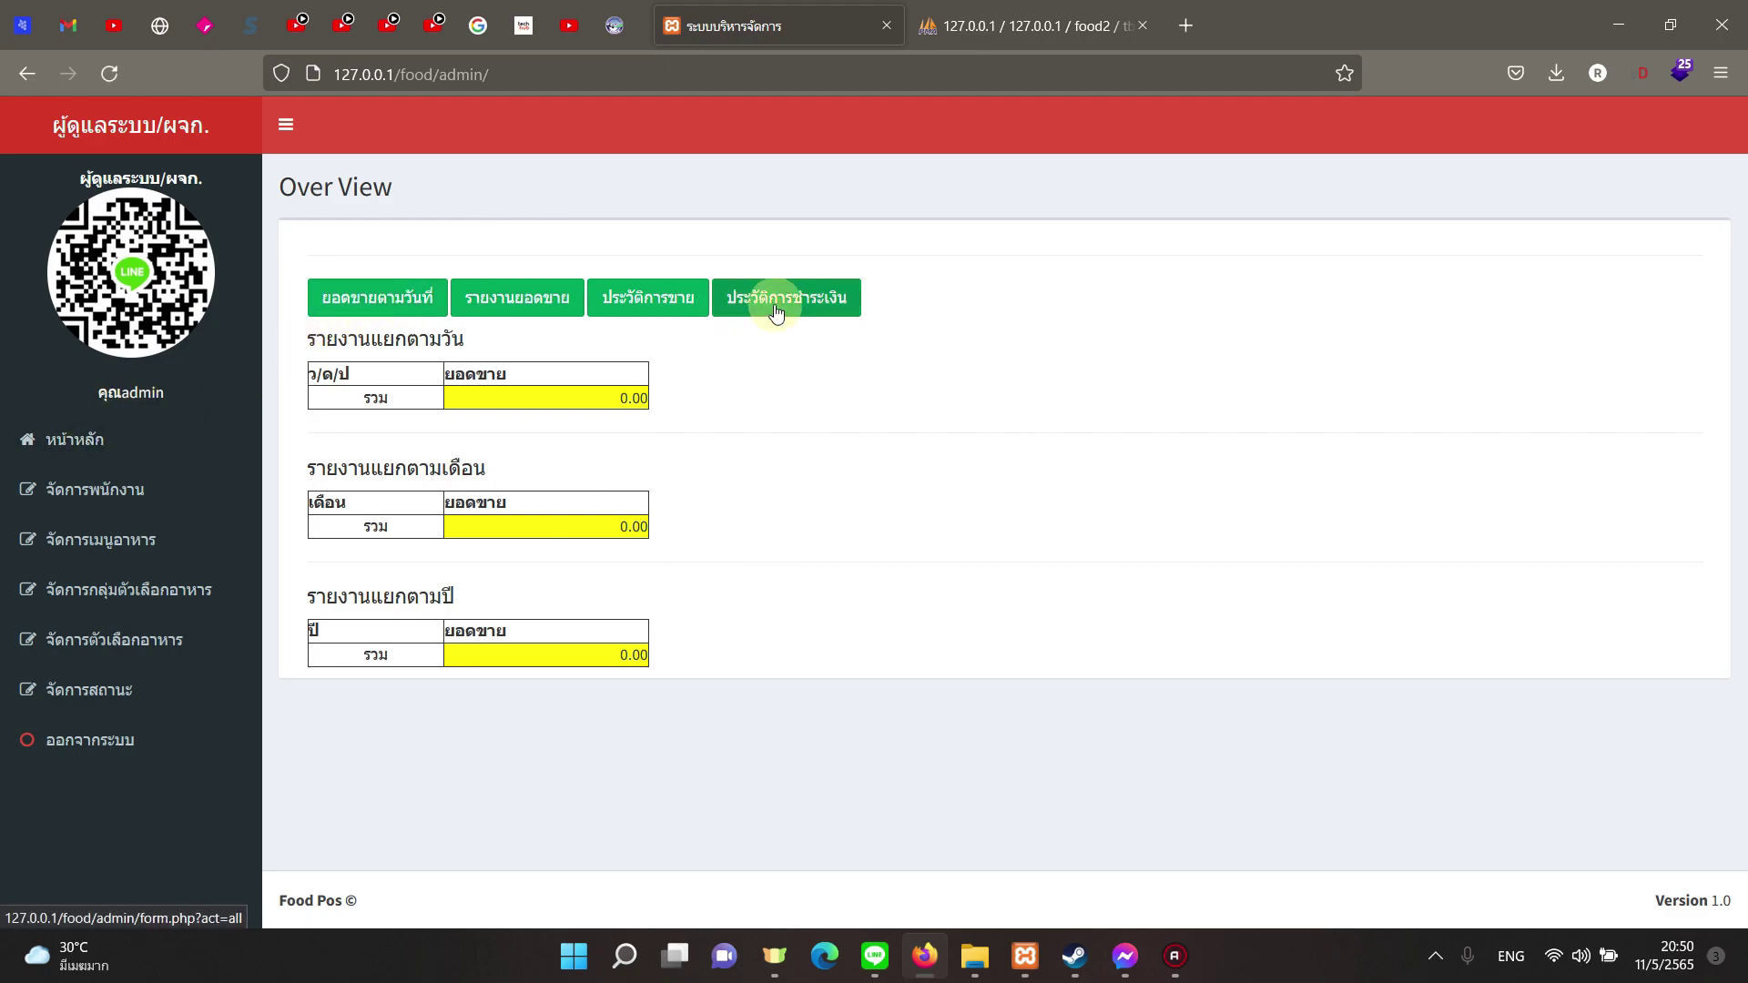
Step: Browse the employee, food menu, option group and option pages, ending on the food menu page
{"action": "left_click", "coordinate": [73, 440]}
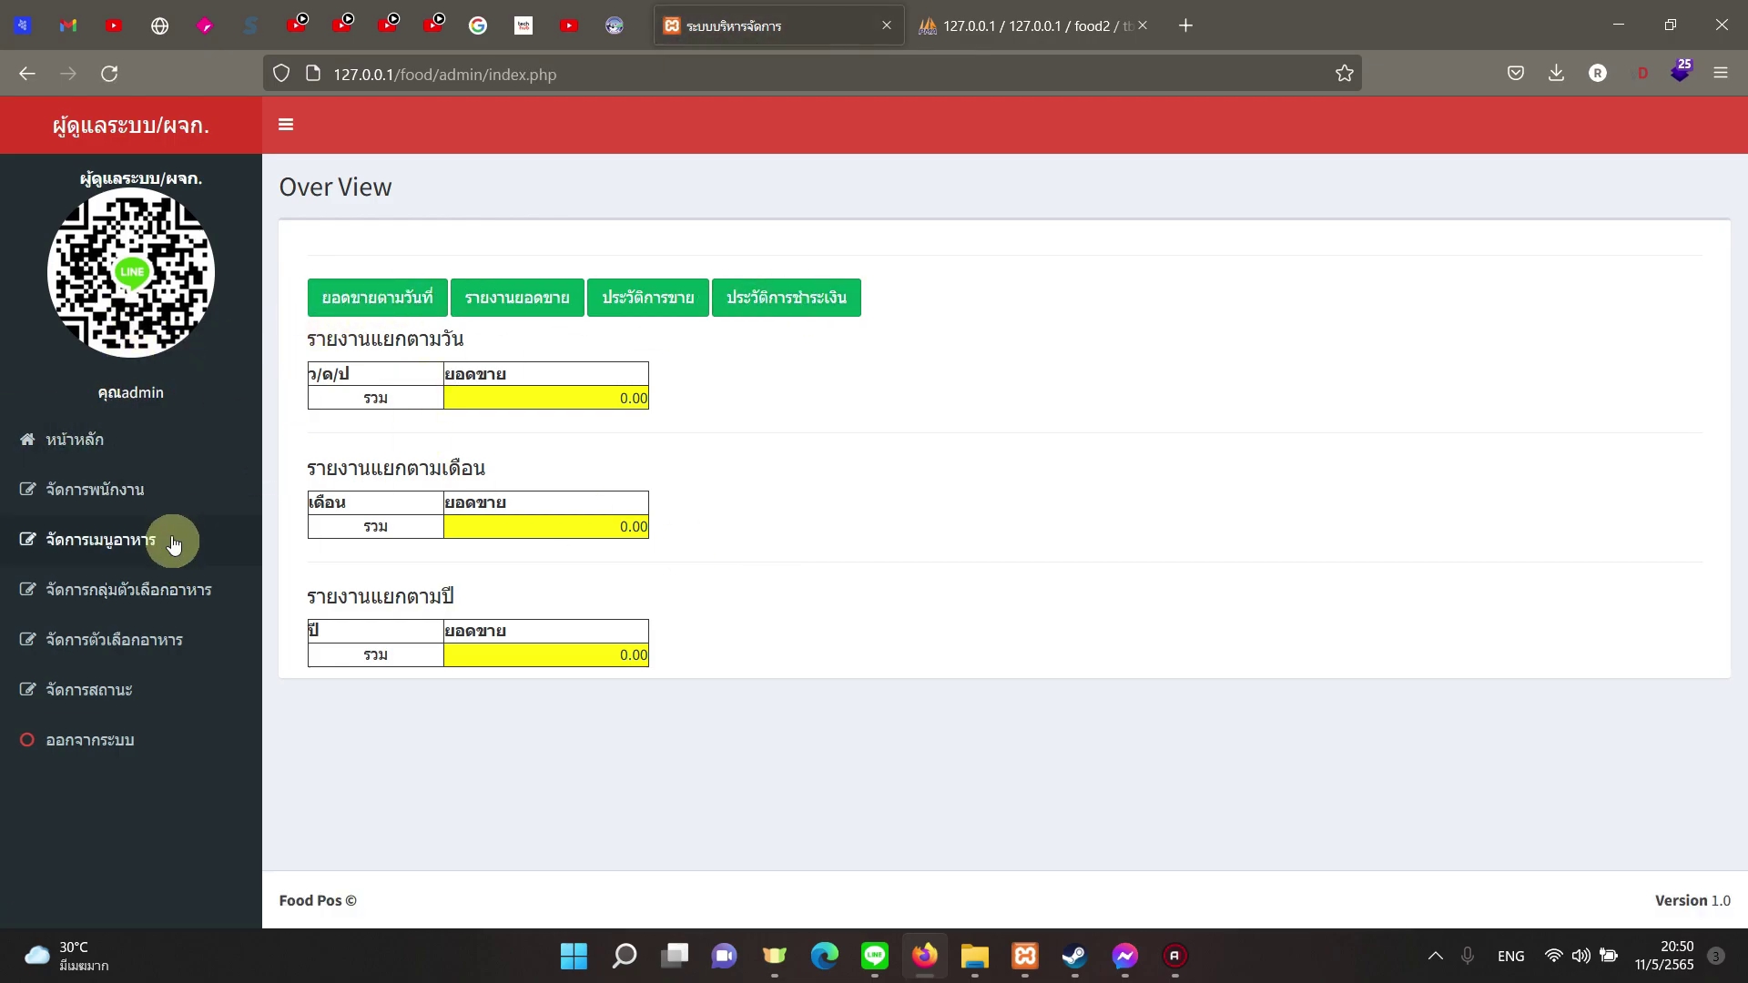
{"action": "left_click", "coordinate": [160, 493]}
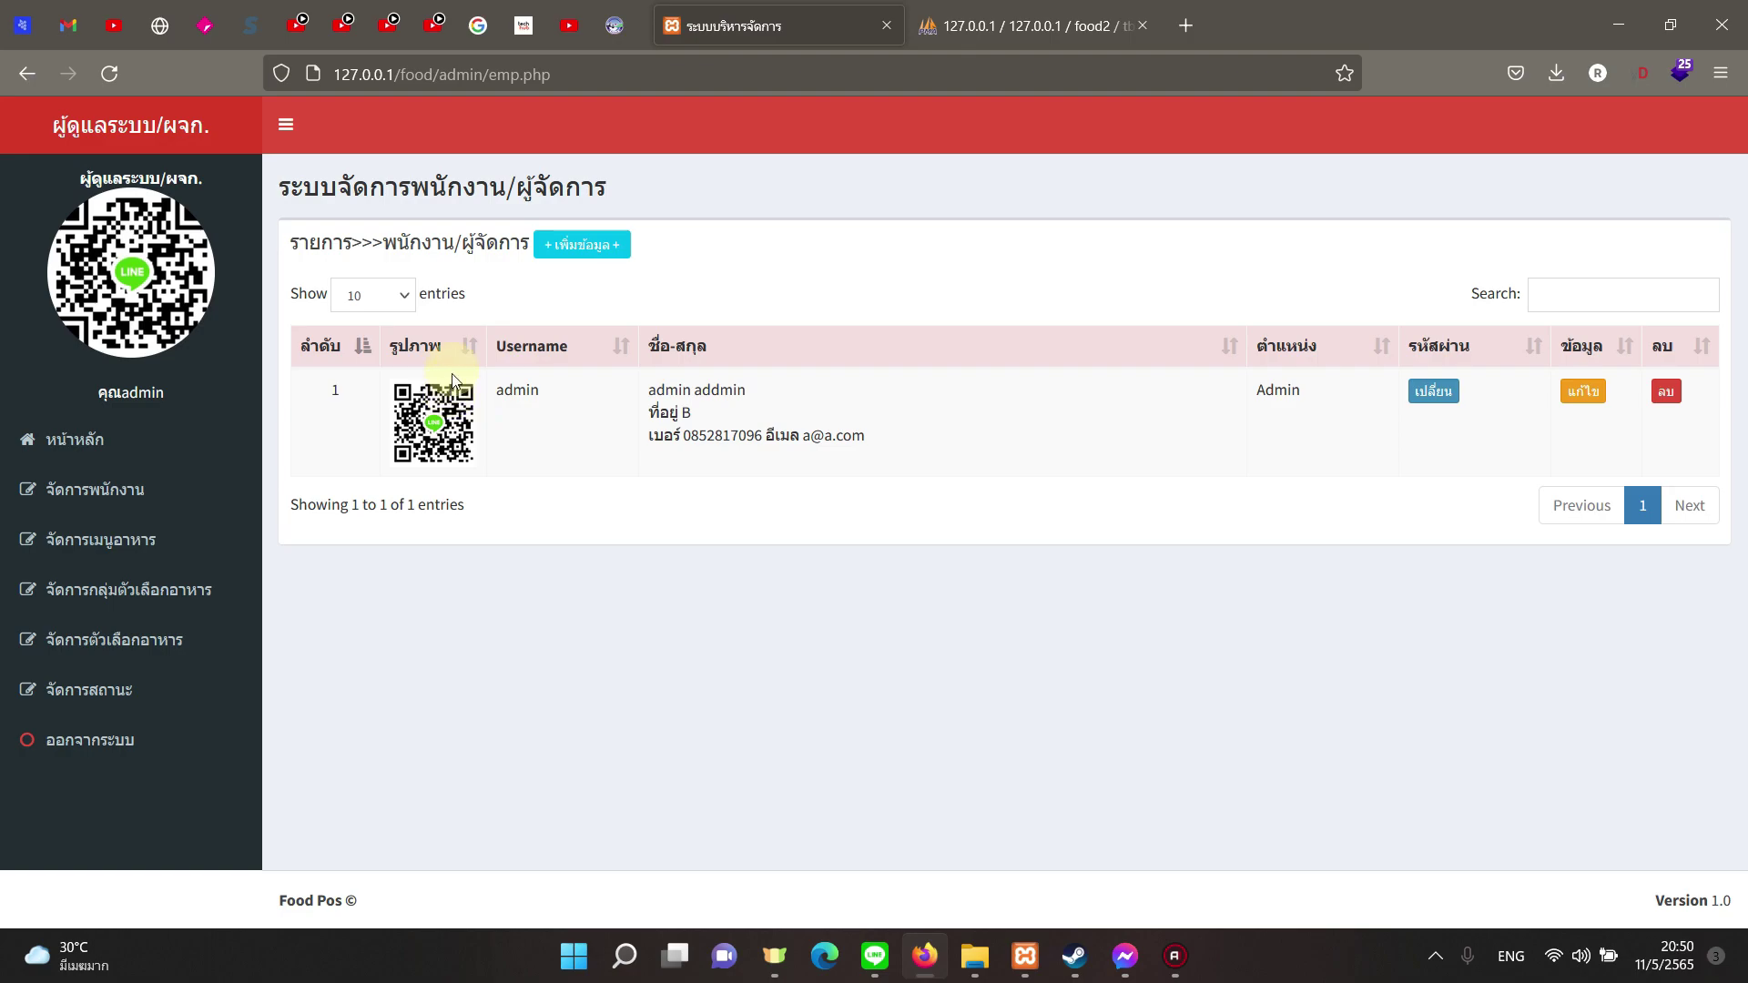
{"action": "left_click", "coordinate": [191, 540]}
{"action": "left_click", "coordinate": [251, 489]}
{"action": "left_click", "coordinate": [187, 546]}
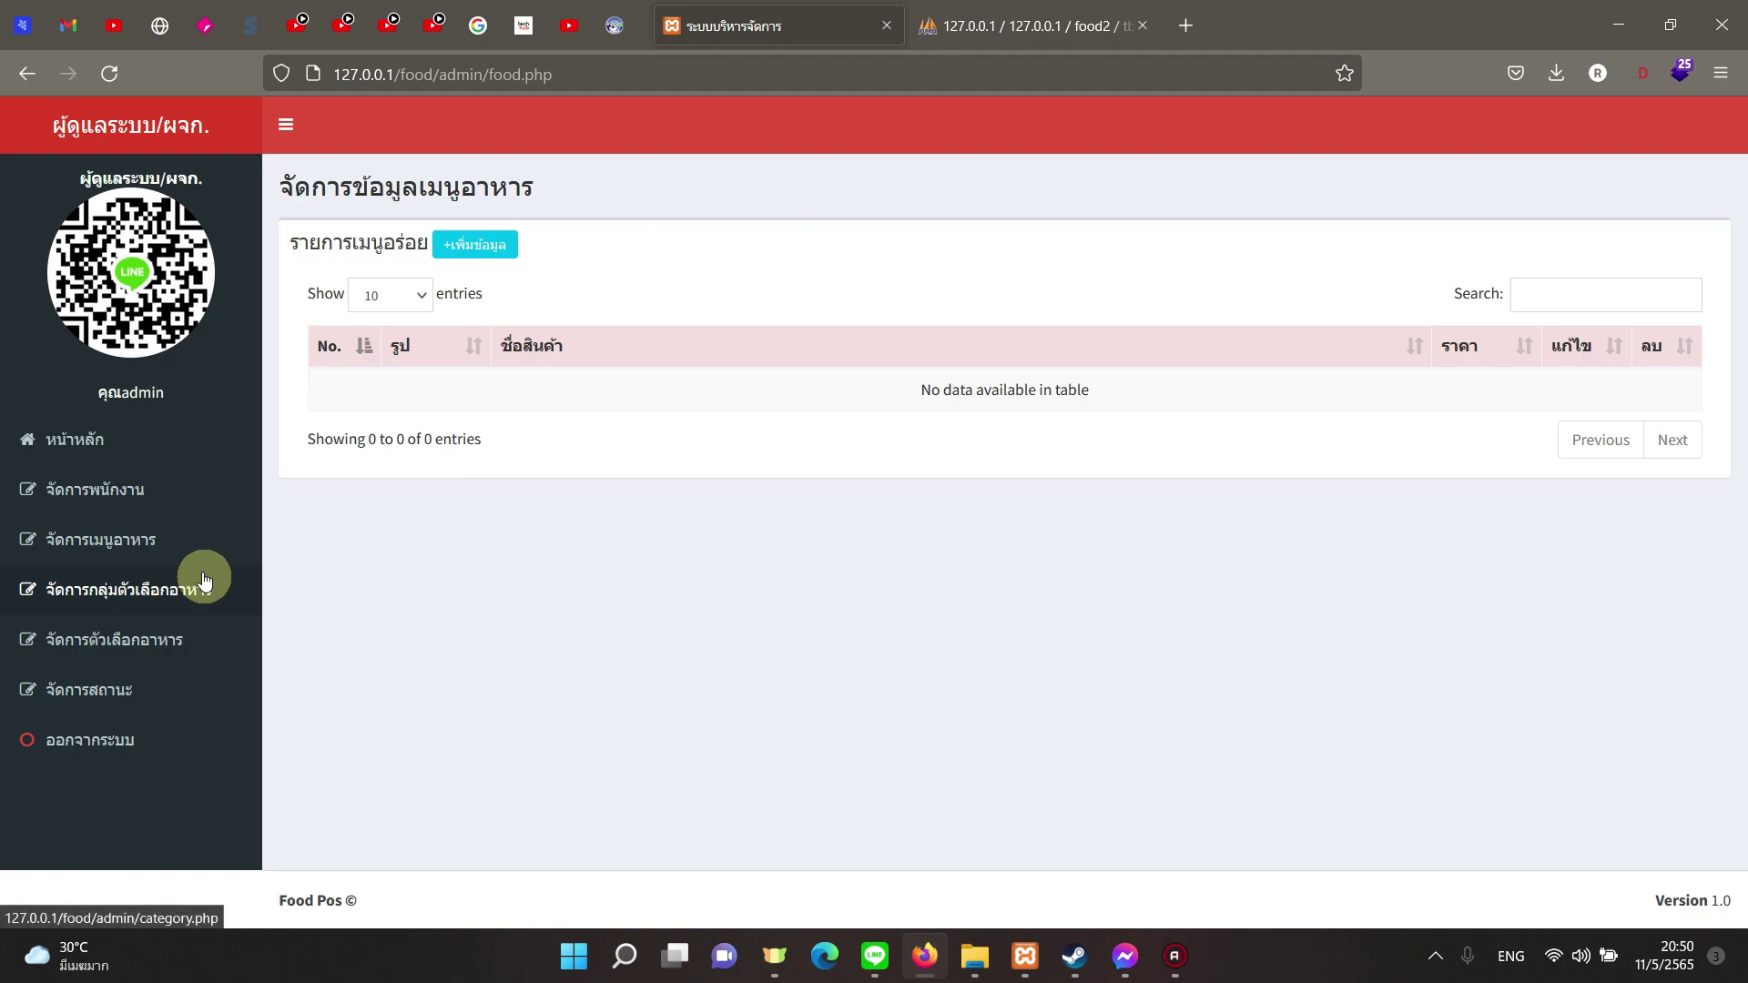
{"action": "left_click", "coordinate": [221, 604]}
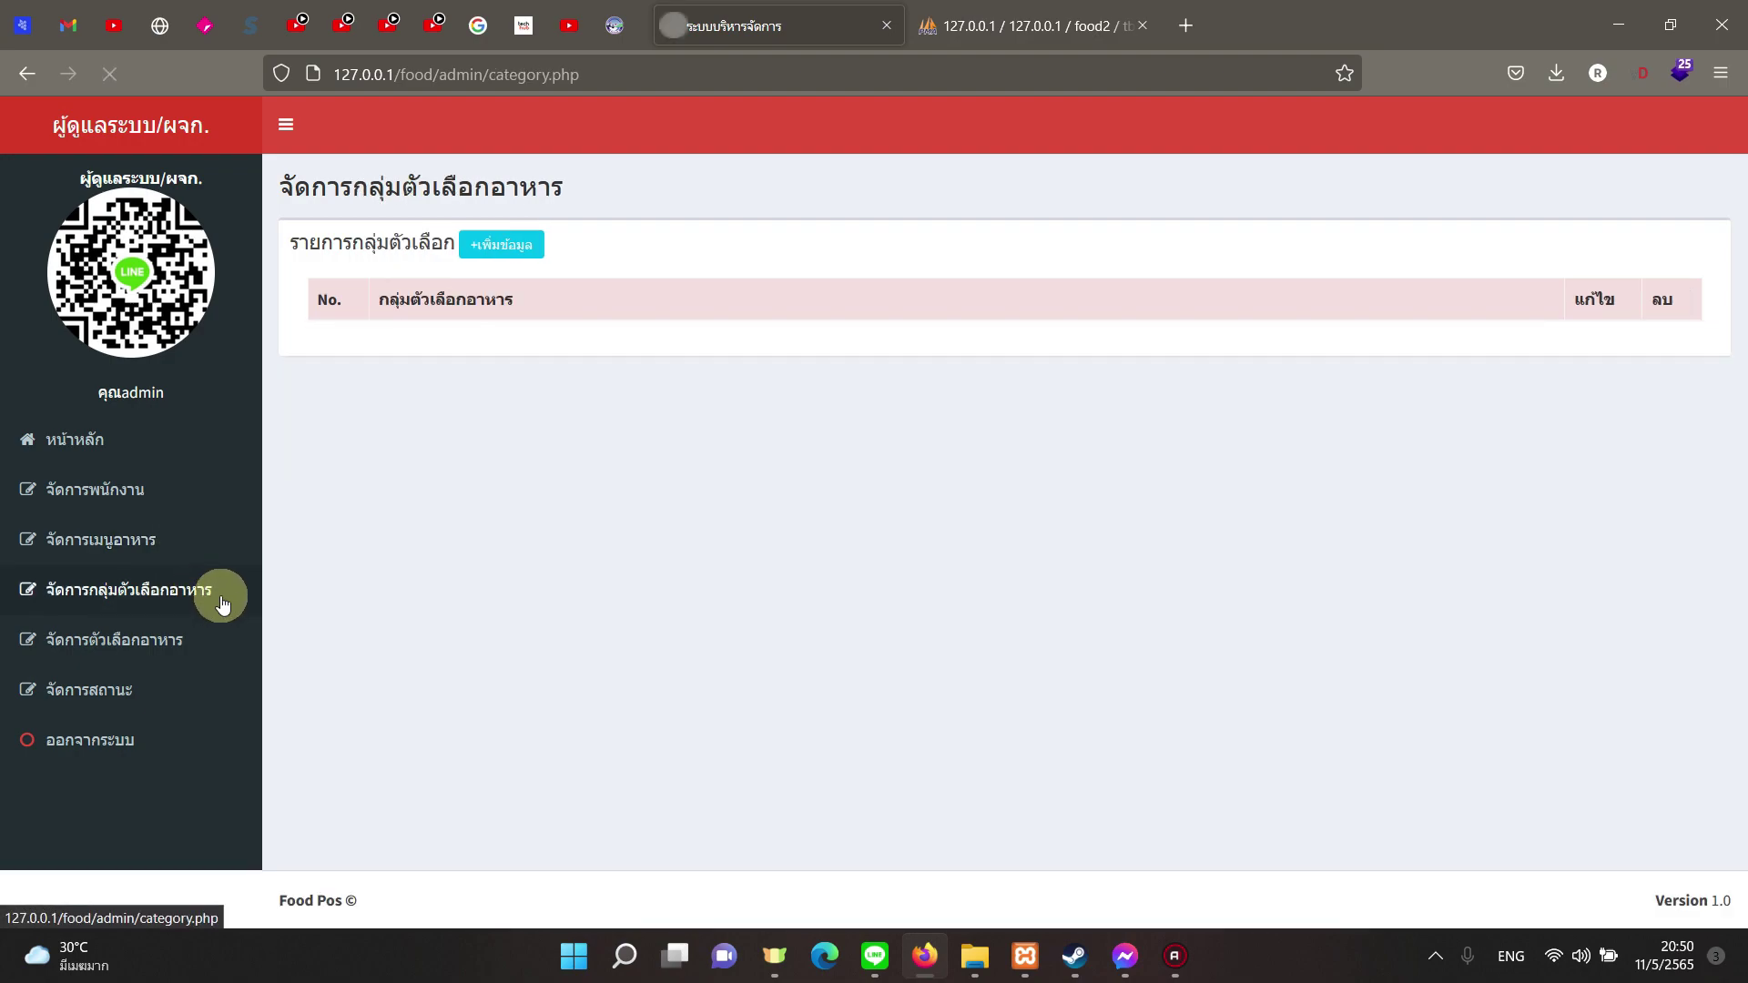
{"action": "left_click", "coordinate": [216, 658]}
{"action": "left_click", "coordinate": [128, 590]}
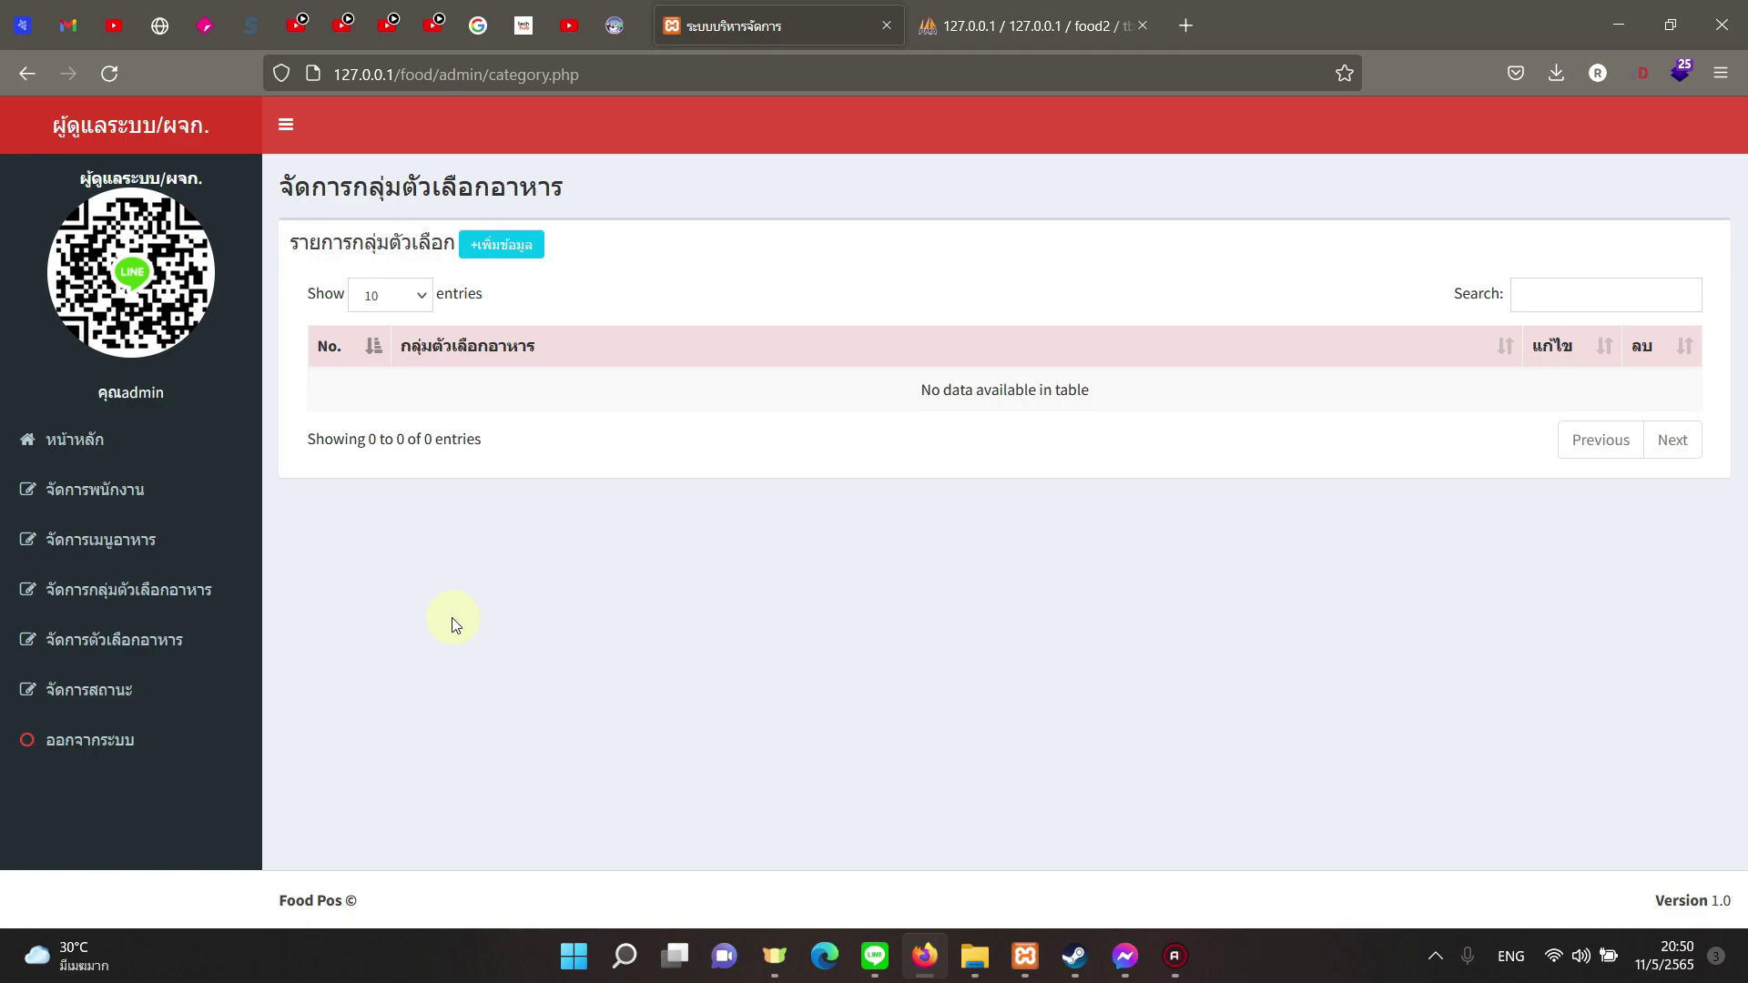
{"action": "left_click", "coordinate": [207, 537]}
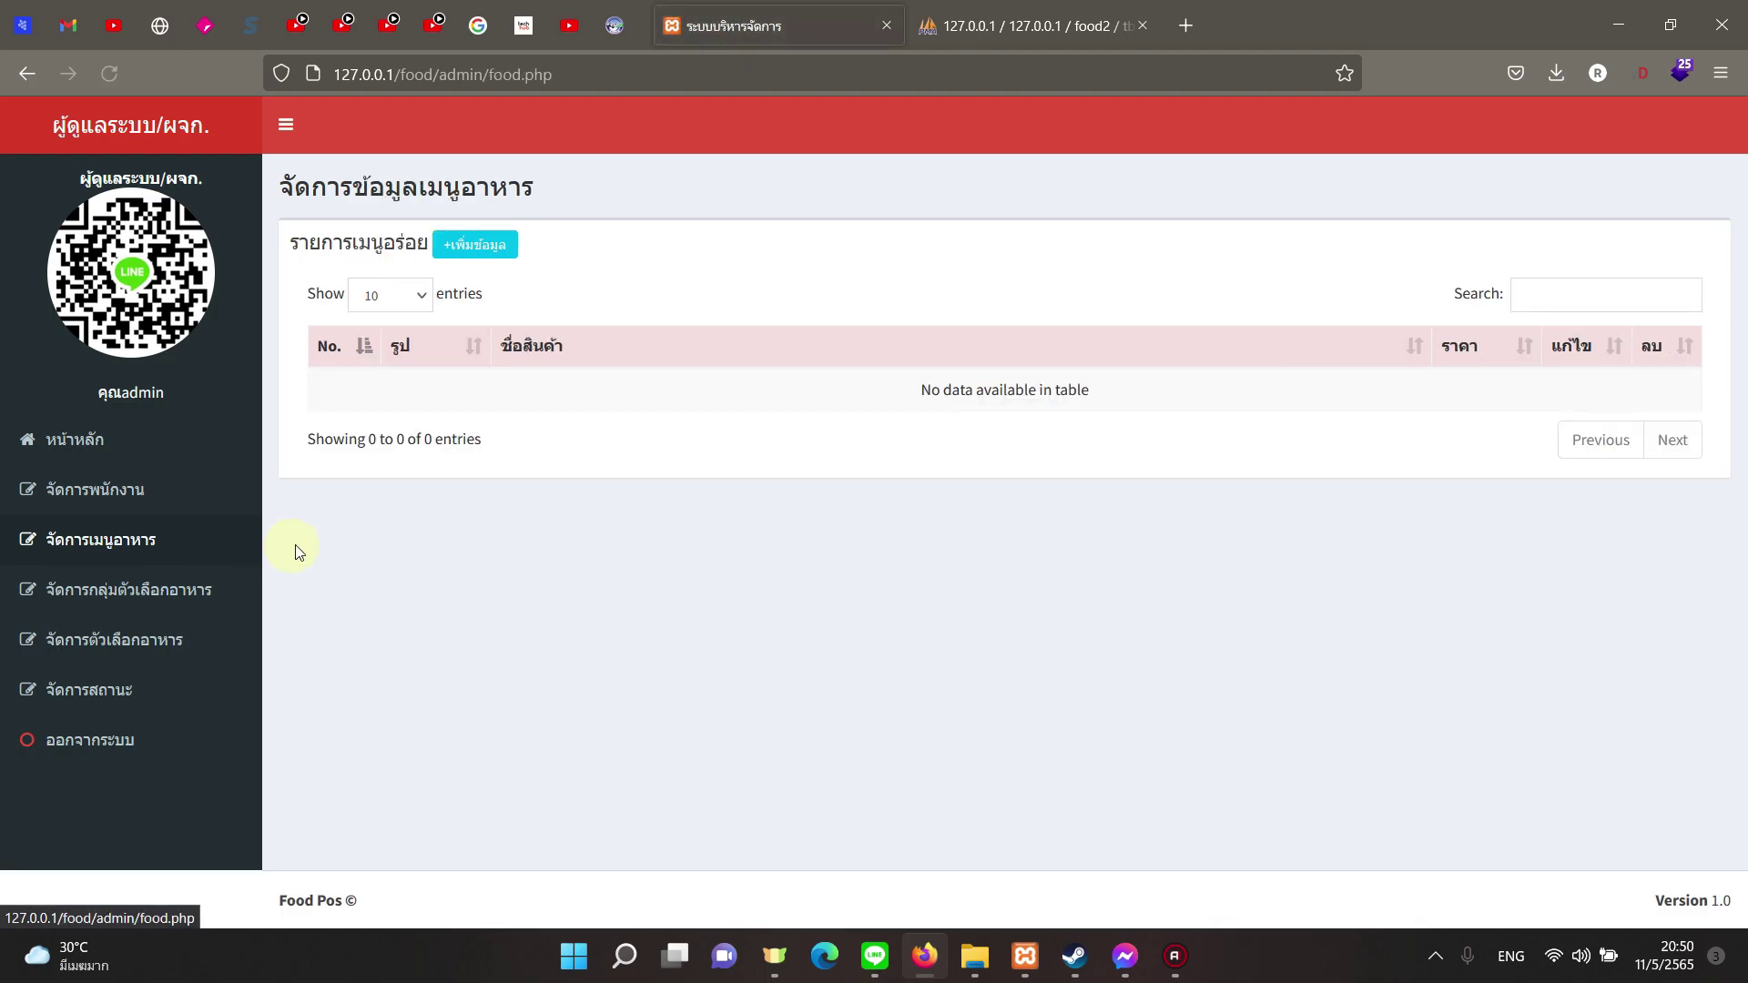
Step: Start a new dish named ข้าวผัดหมู with flavour '-'
{"action": "left_click", "coordinate": [474, 244]}
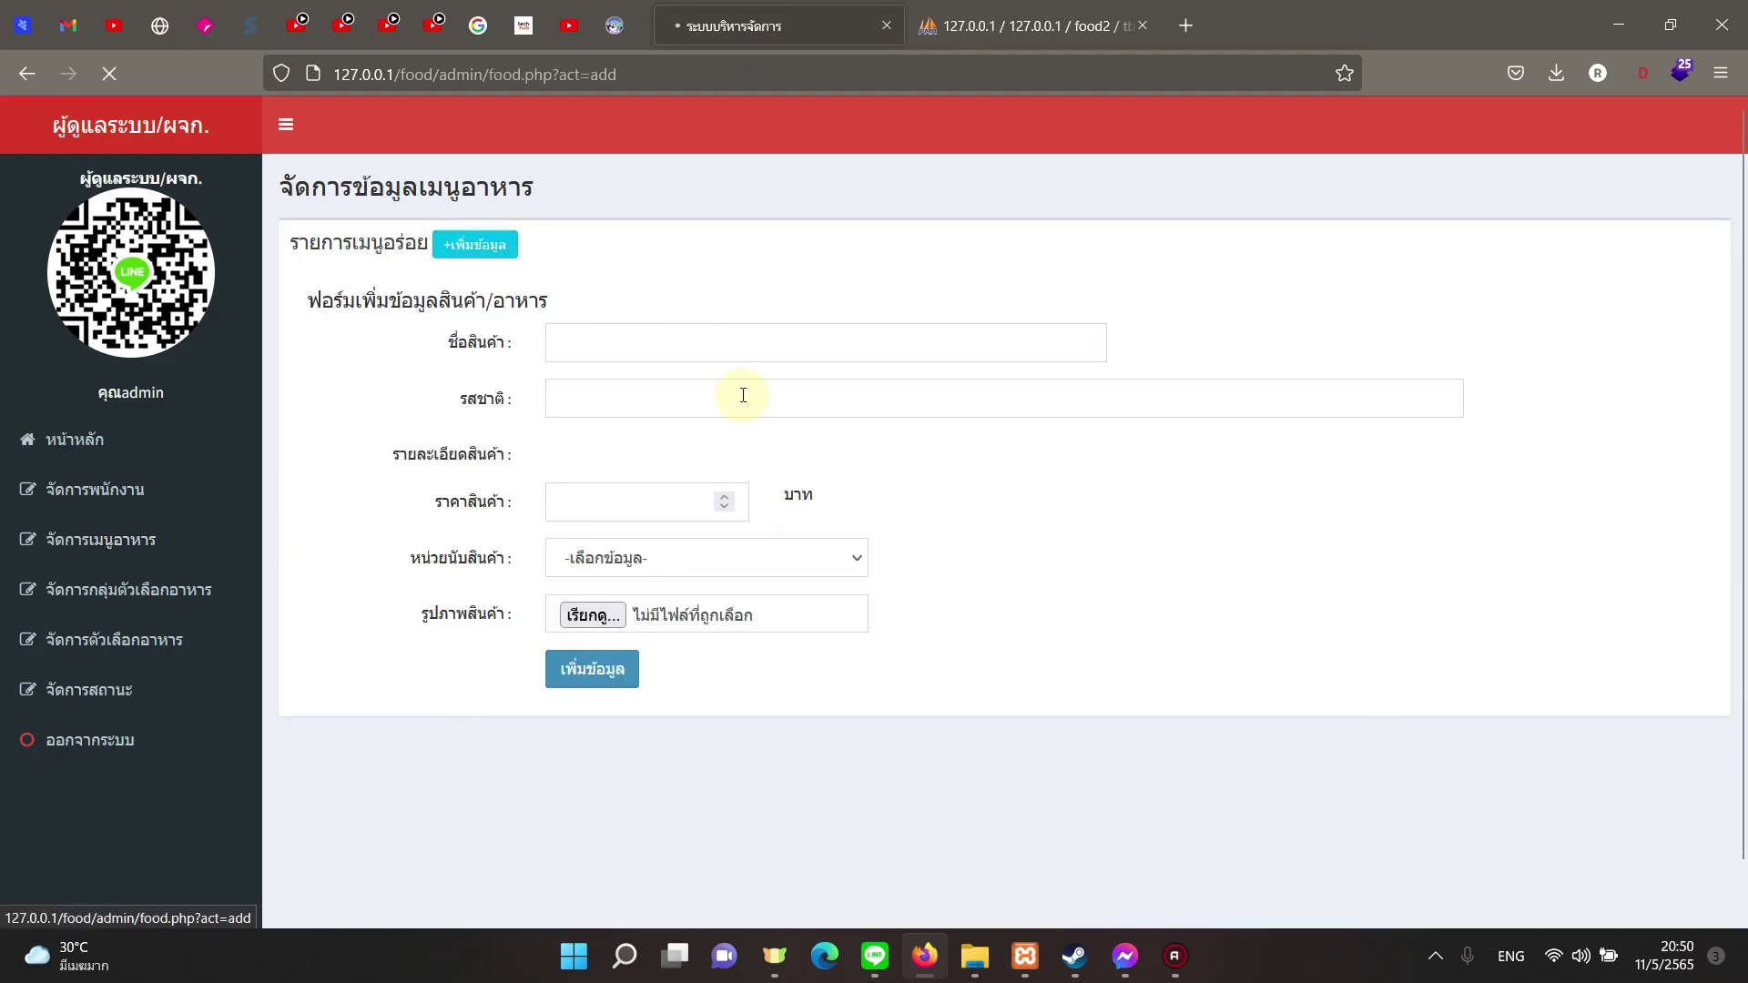
{"action": "scroll", "coordinate": [788, 535], "scroll_direction": "down", "scroll_amount": 3}
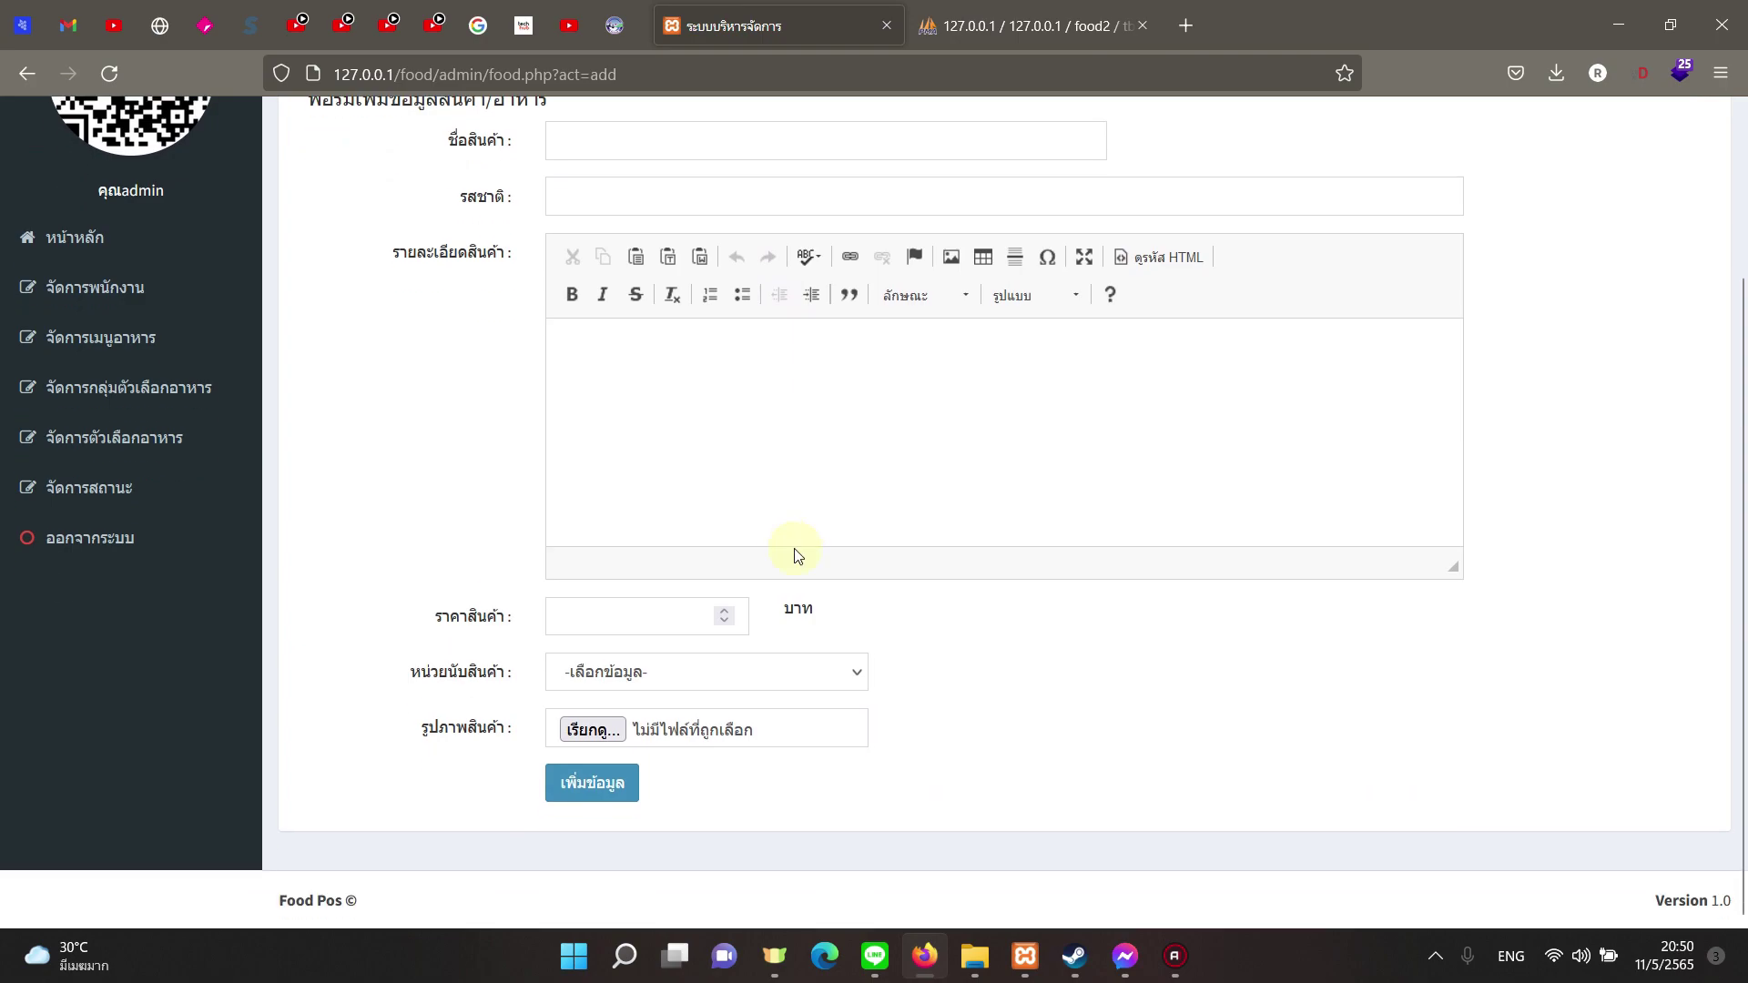
{"action": "scroll", "coordinate": [865, 615], "scroll_direction": "up", "scroll_amount": 3}
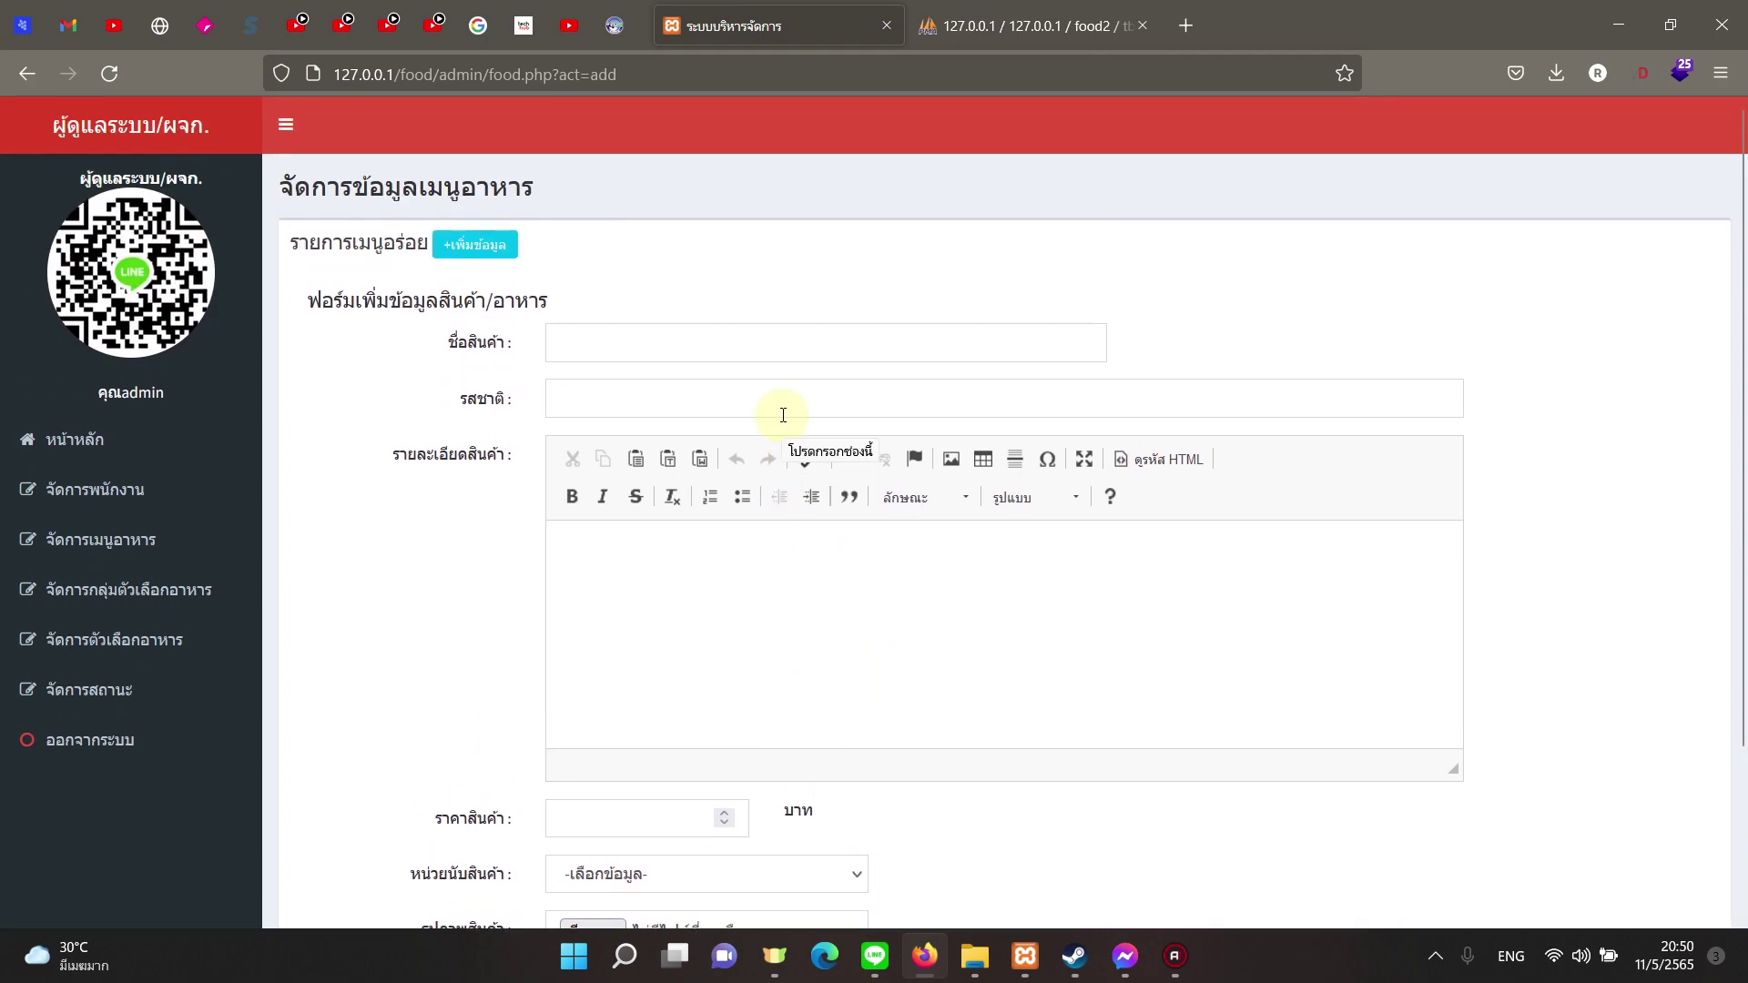
{"action": "key", "text": "alt+shift"}
{"action": "left_click", "coordinate": [685, 352]}
{"action": "type", "text": "ข้าวผัดหมู"}
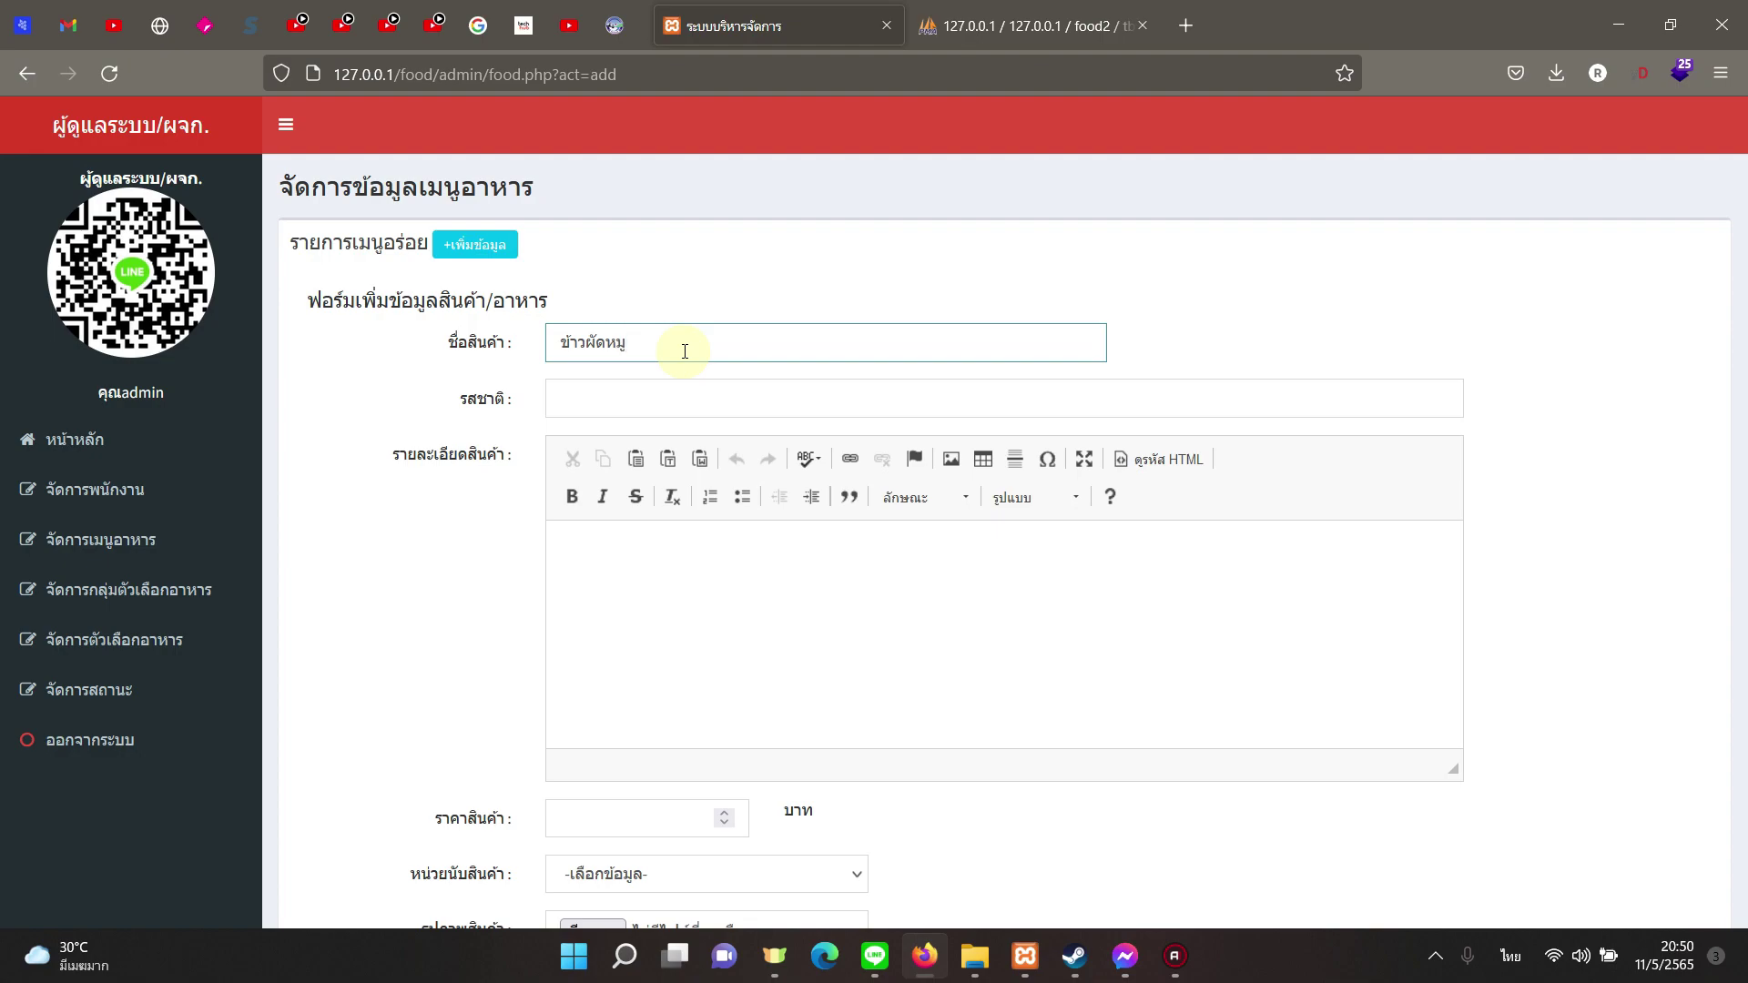
{"action": "left_click", "coordinate": [632, 401]}
{"action": "type", "text": "-"}
Step: Write a description starting with the dish name, noting that a larger size can be requested
{"action": "left_click", "coordinate": [721, 630]}
{"action": "triple_click", "coordinate": [632, 327]}
{"action": "key", "text": "ctrl+c"}
{"action": "left_click", "coordinate": [717, 617]}
{"action": "key", "text": "ctrl+v"}
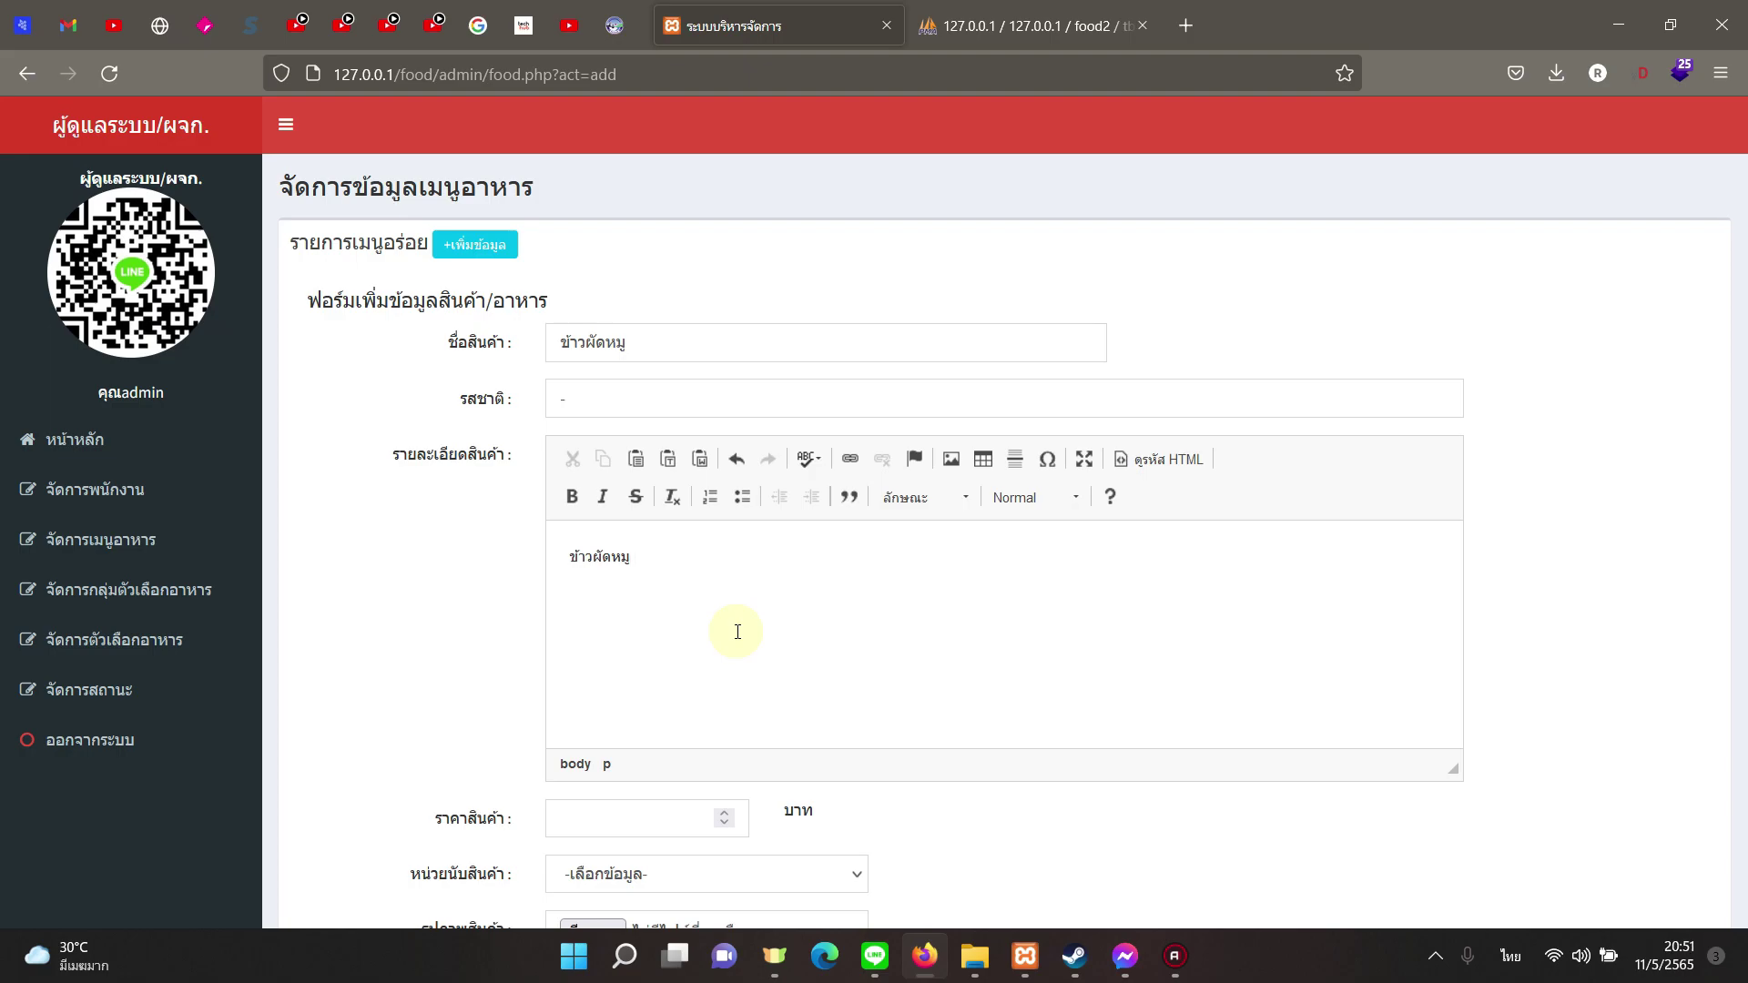
{"action": "type", "text": "ถ้าต้อง"}
{"action": "type", "text": "กรเพิ"}
{"action": "key", "text": "BackSpace"}
{"action": "key", "text": "BackSpace"}
{"action": "key", "text": "BackSpace"}
{"action": "type", "text": "ารเพิ่ม"}
{"action": "type", "text": "ขนาดระบ"}
{"action": "type", "text": "ุไซ"}
{"action": "key", "text": "BackSpace"}
{"action": "key", "text": "BackSpace"}
{"action": "key", "text": "BackSpace"}
{"action": "type", "text": "ุเพิ่มเติมได้"}
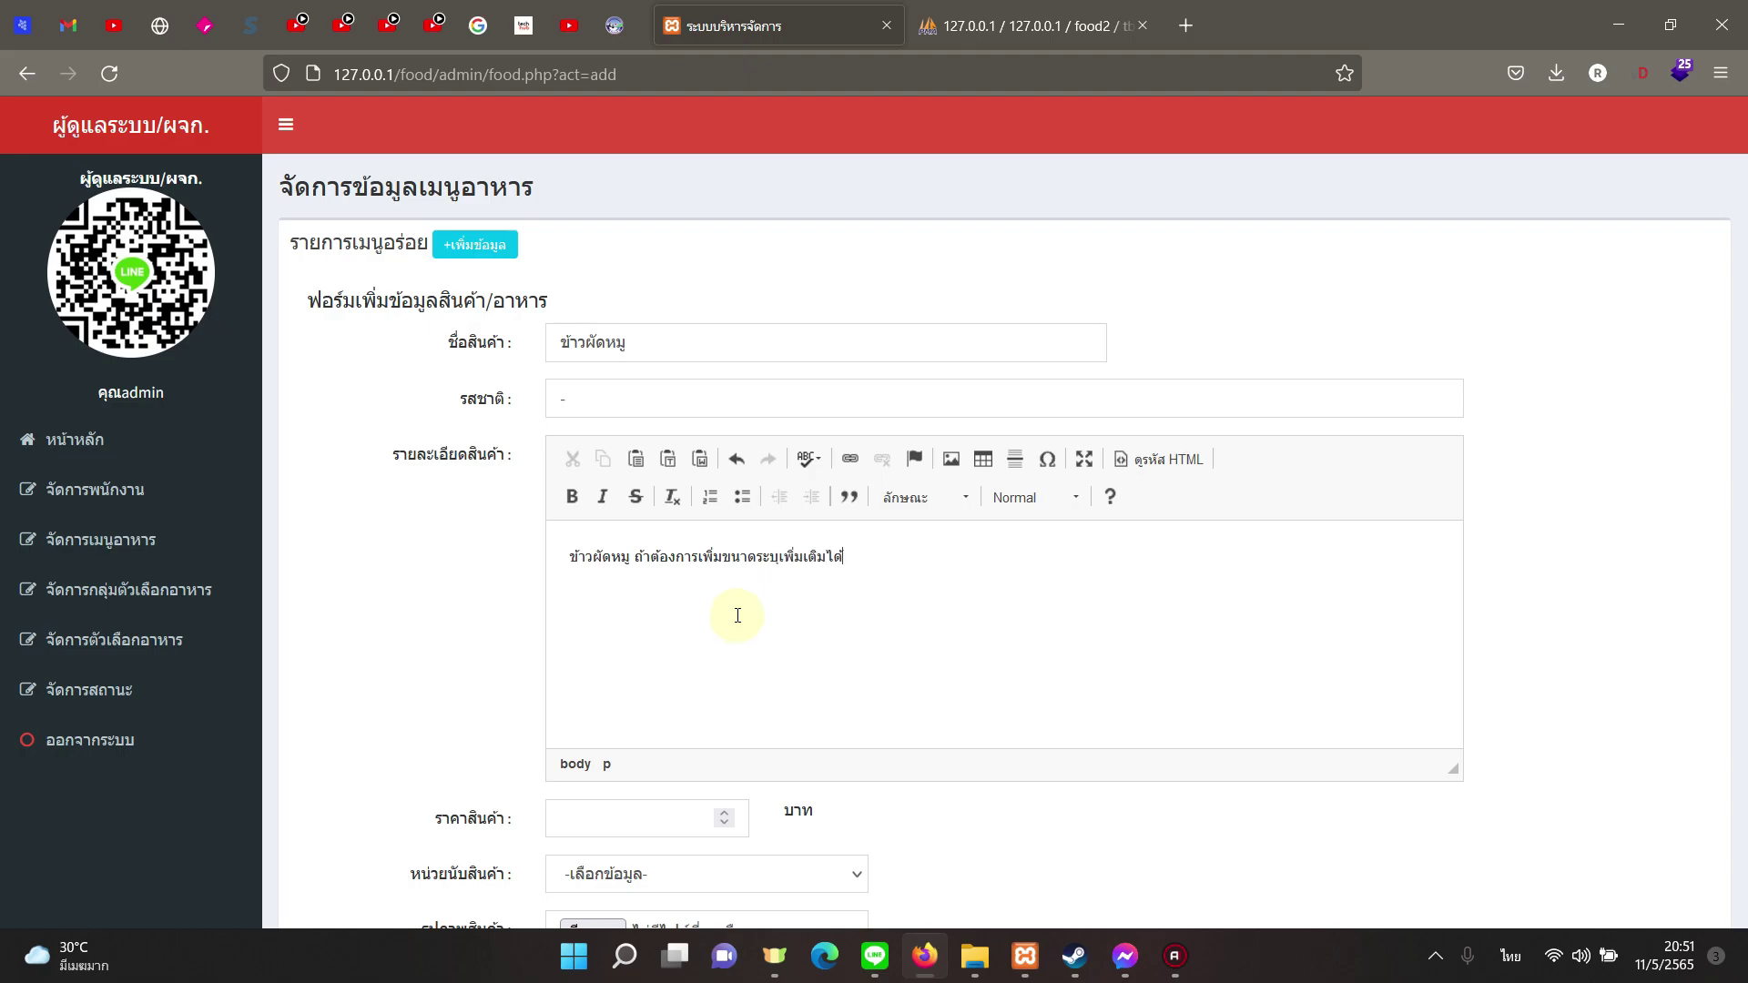
Step: Price it at 50 per จาน, attach index.jpg as its photo, and save the dish
{"action": "scroll", "coordinate": [728, 637], "scroll_direction": "down", "scroll_amount": 3}
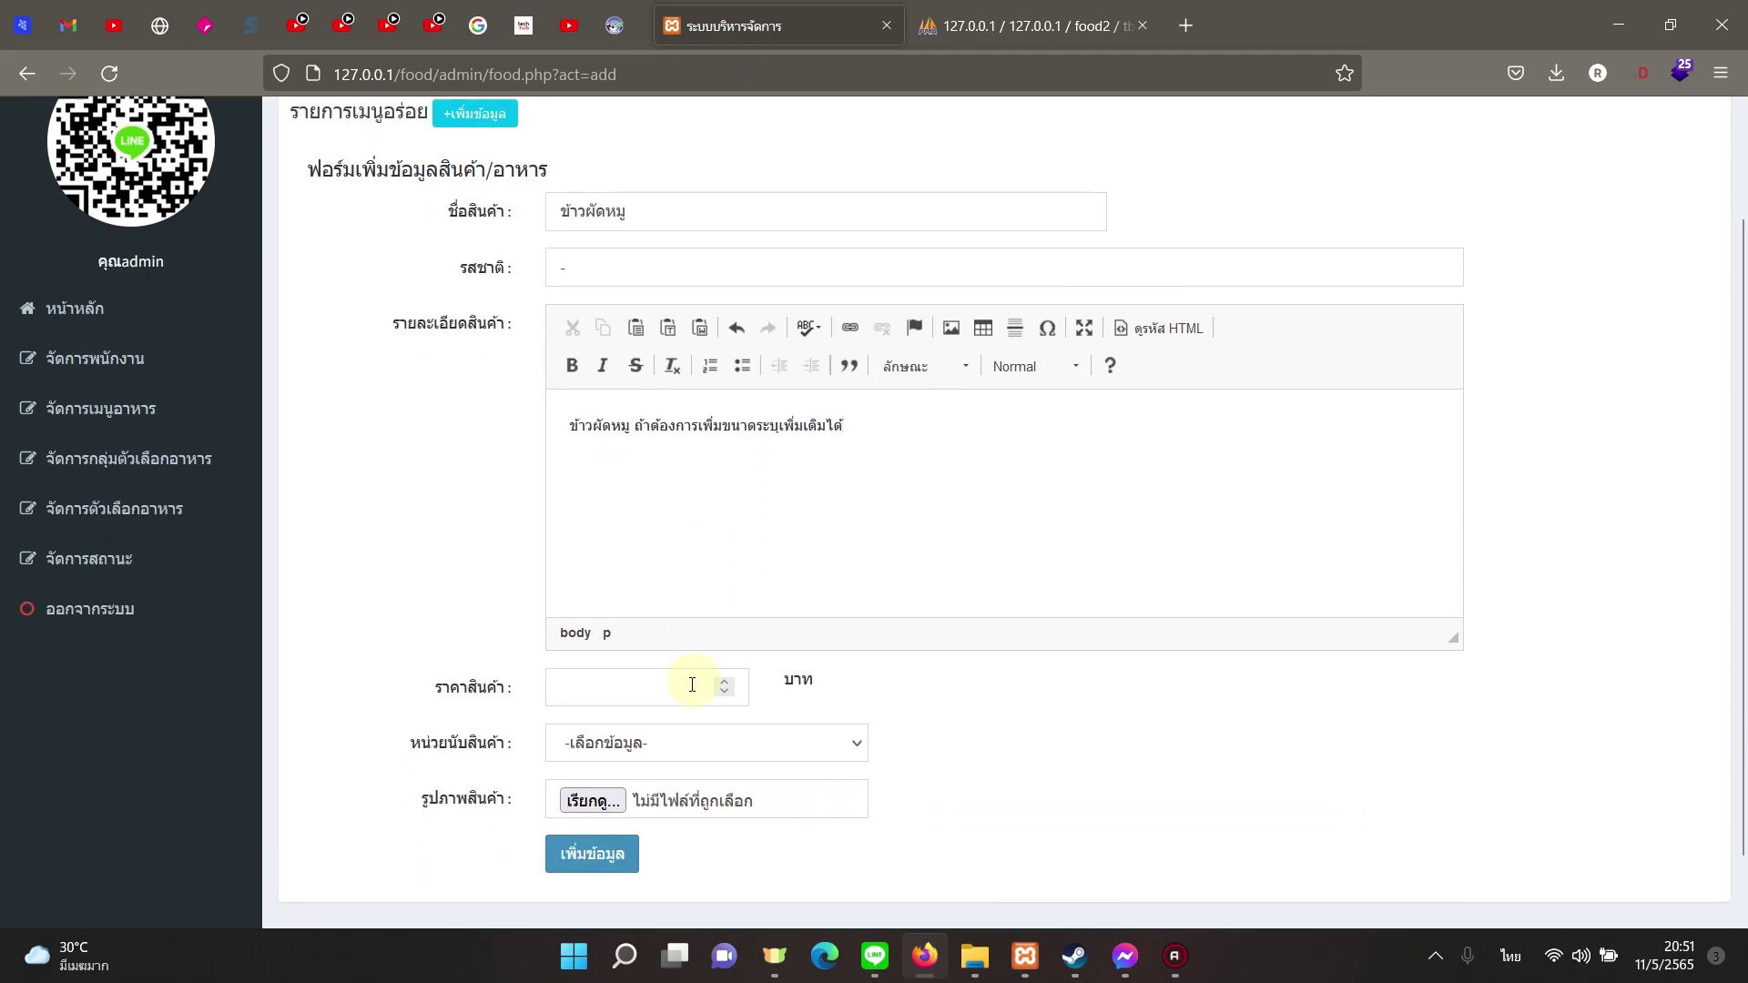
{"action": "left_click", "coordinate": [643, 683]}
{"action": "type", "text": "50"}
{"action": "left_click", "coordinate": [652, 743]}
{"action": "left_click", "coordinate": [648, 813]}
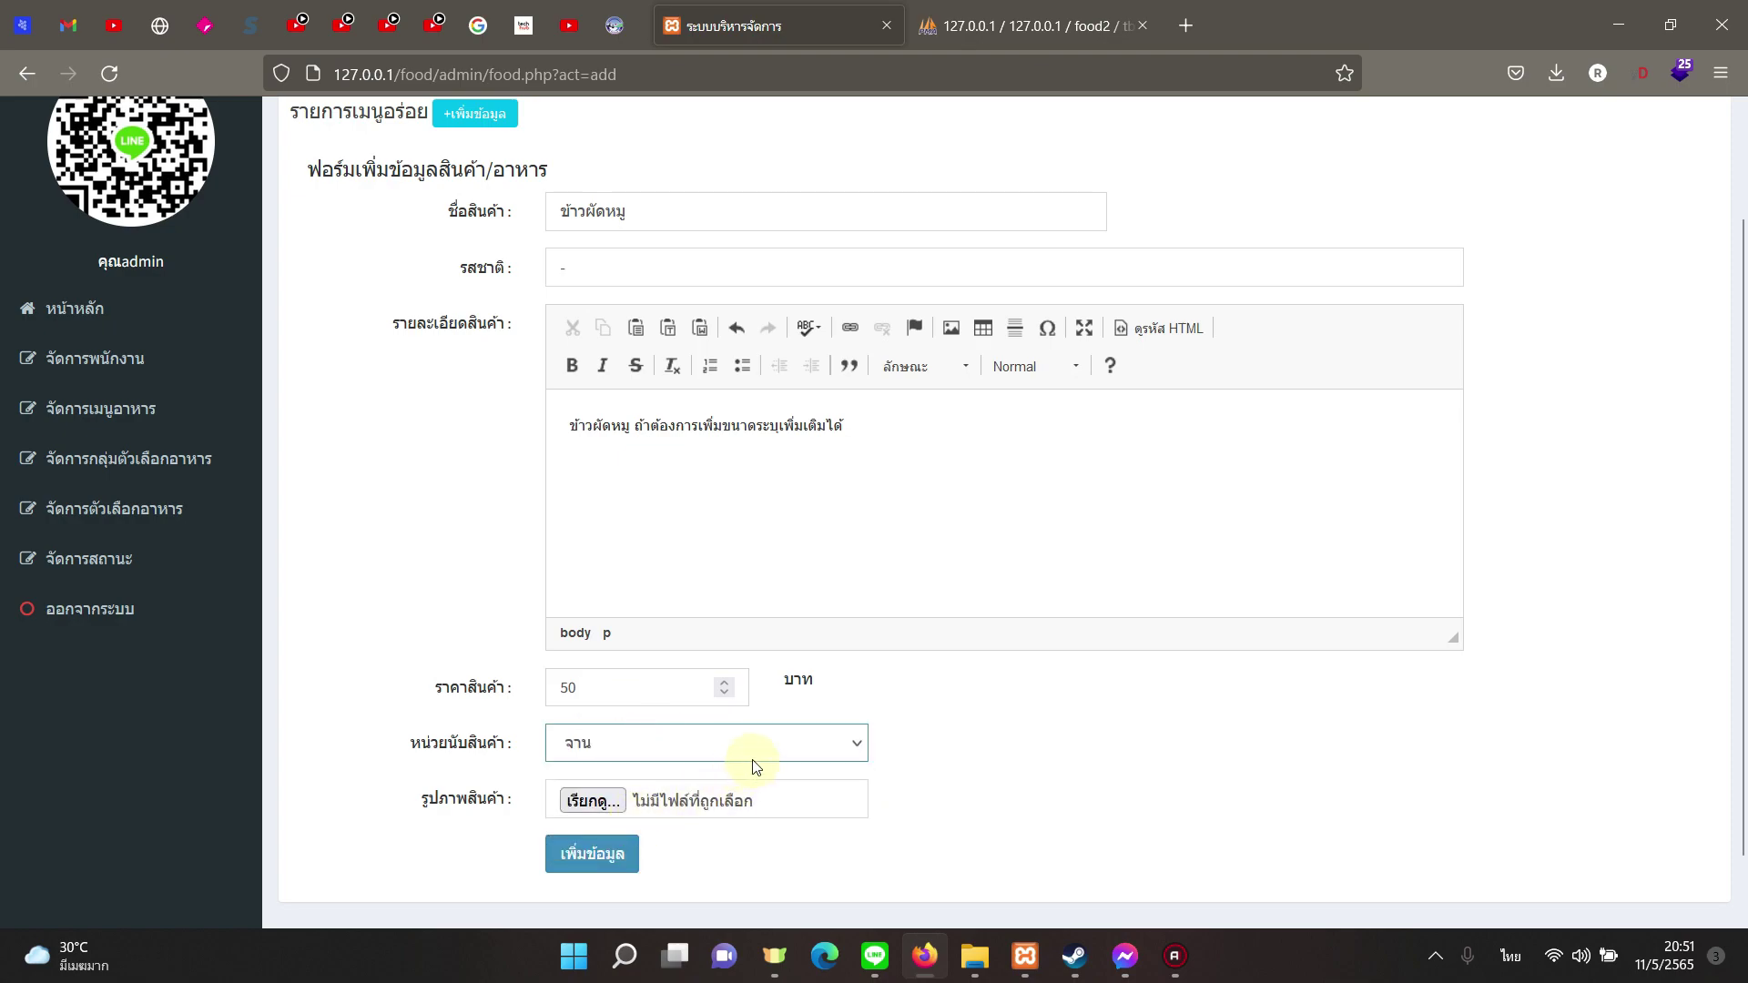
{"action": "scroll", "coordinate": [751, 770], "scroll_direction": "down", "scroll_amount": 2}
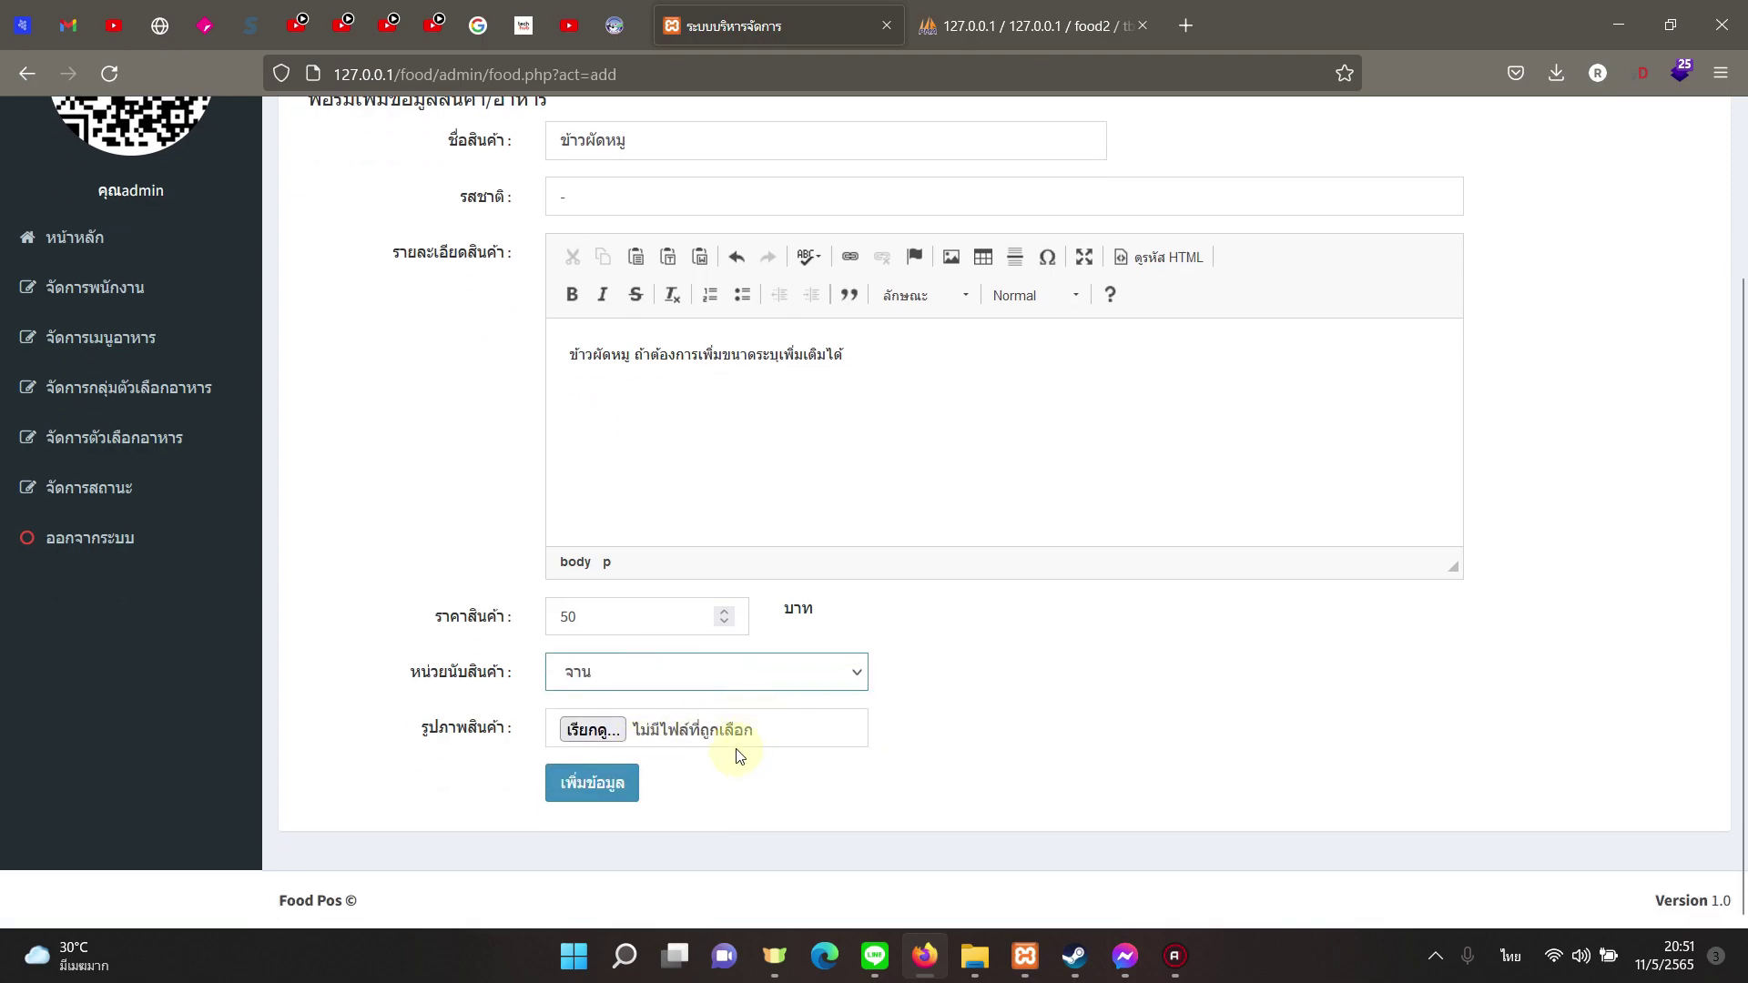
{"action": "left_click", "coordinate": [615, 734]}
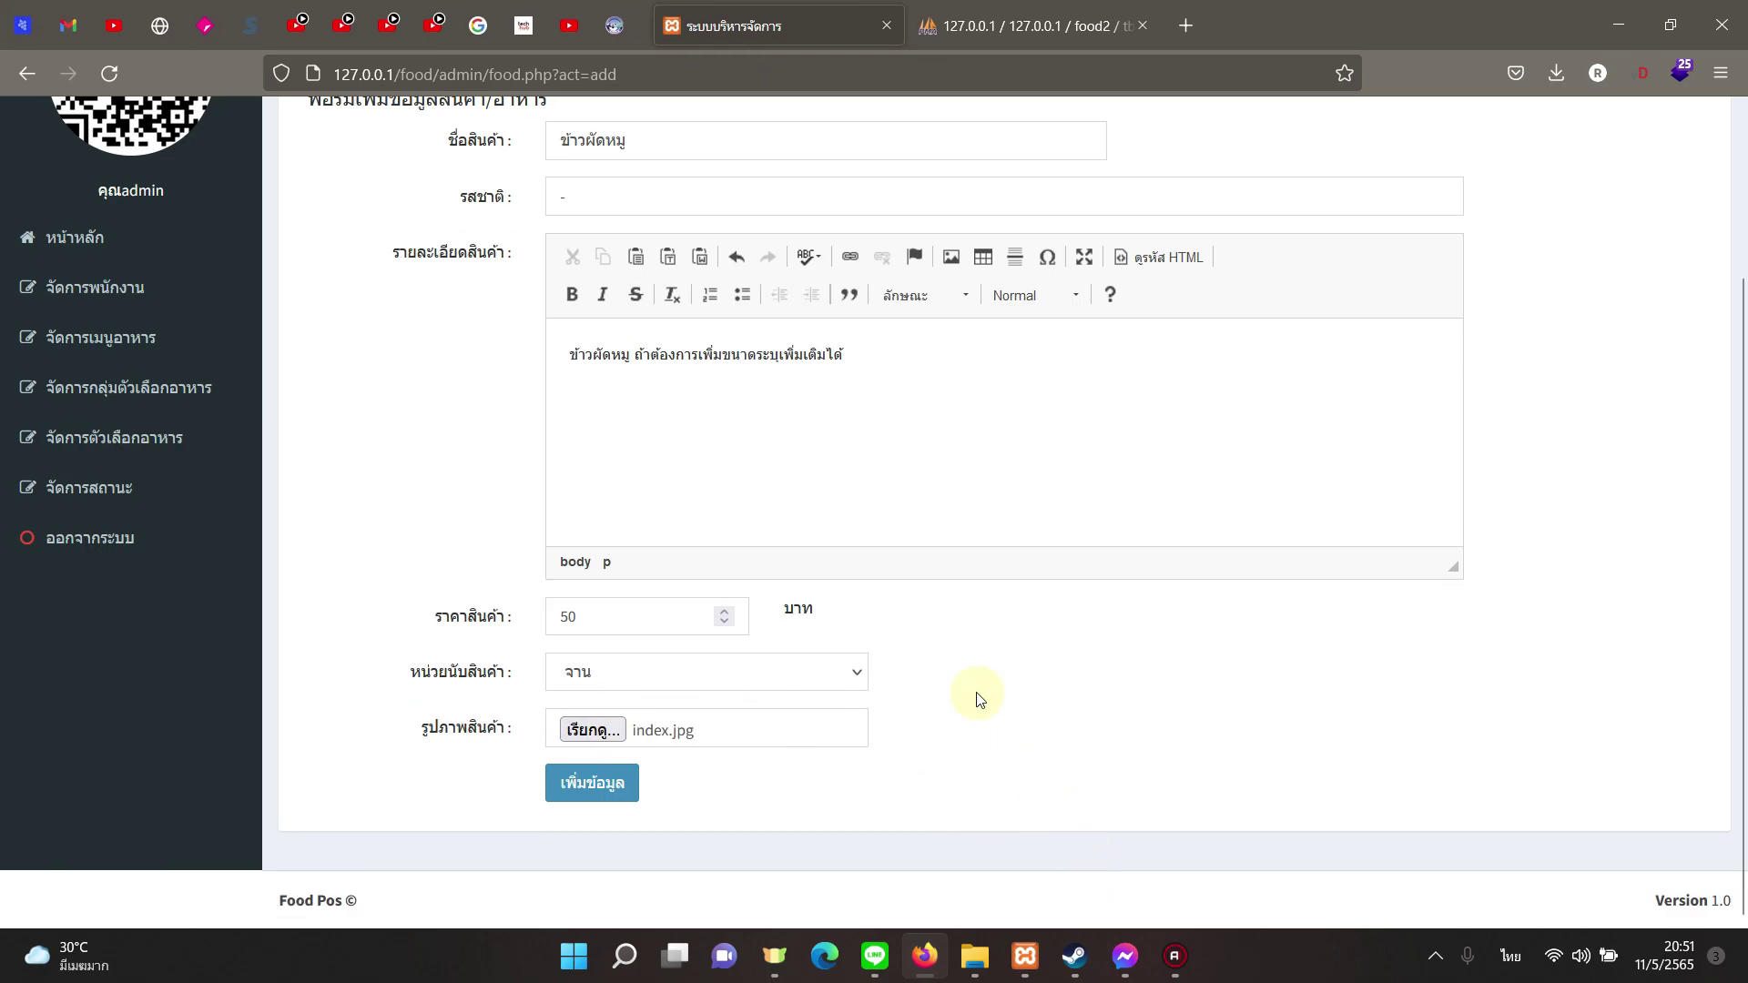
{"action": "left_click", "coordinate": [612, 783]}
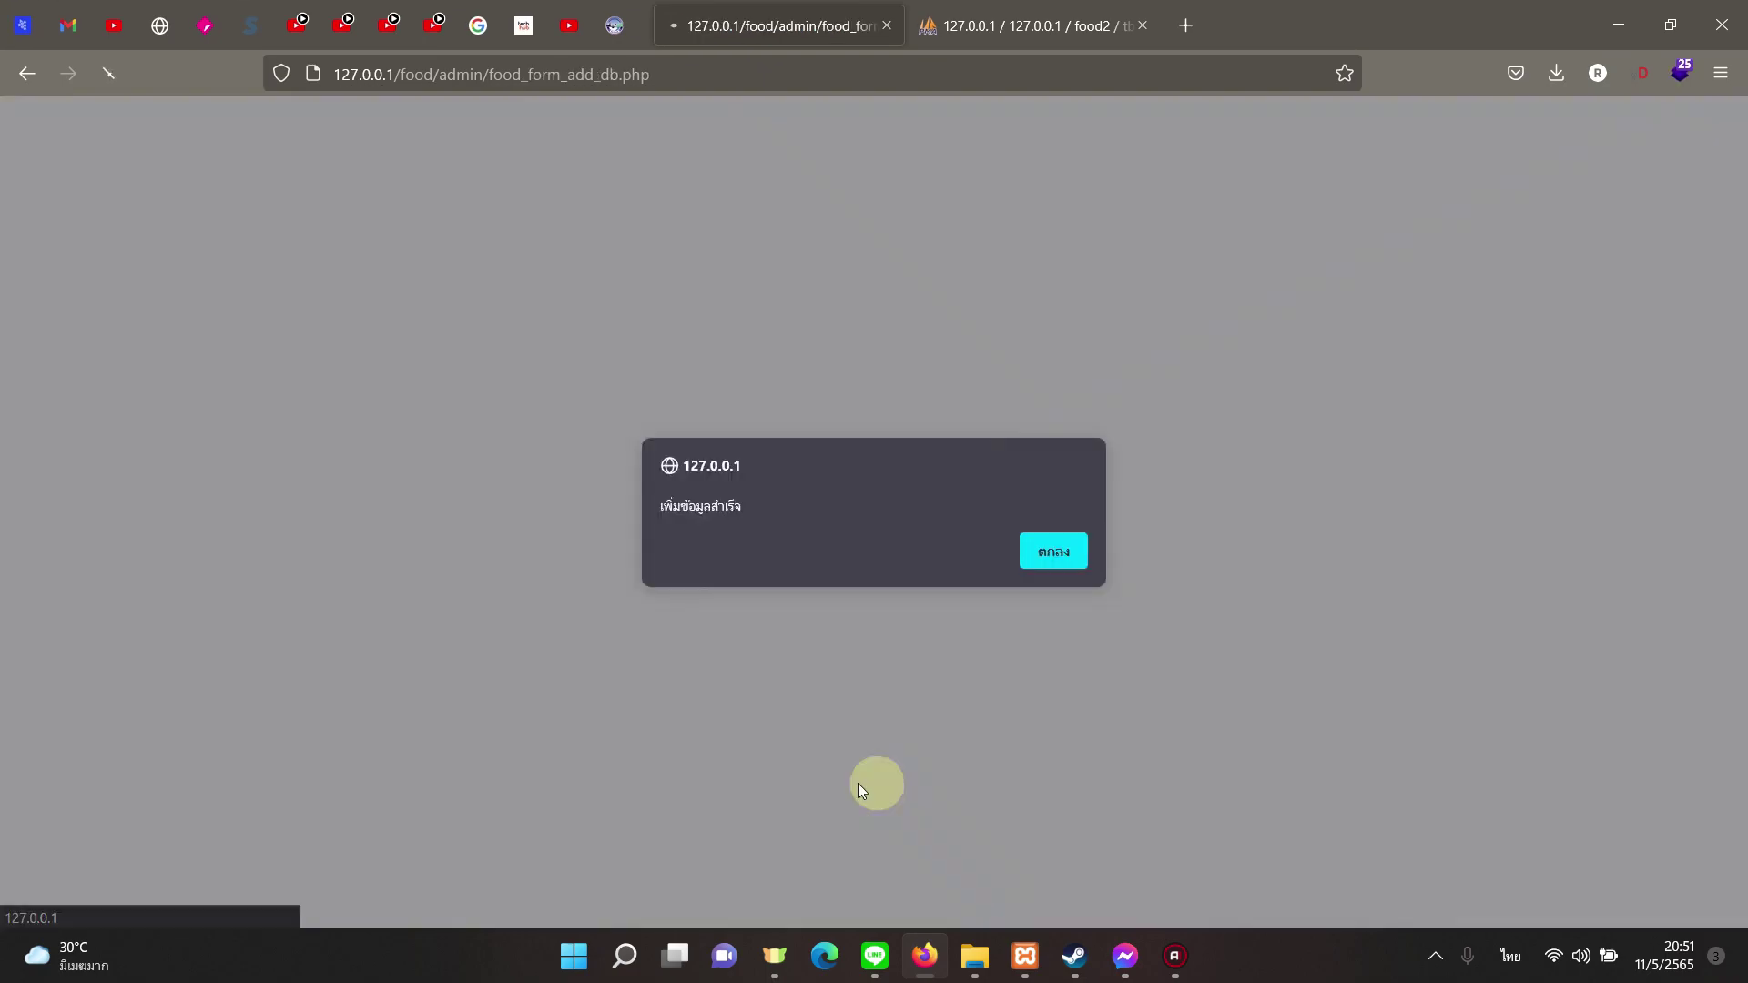
{"action": "left_click", "coordinate": [1047, 549]}
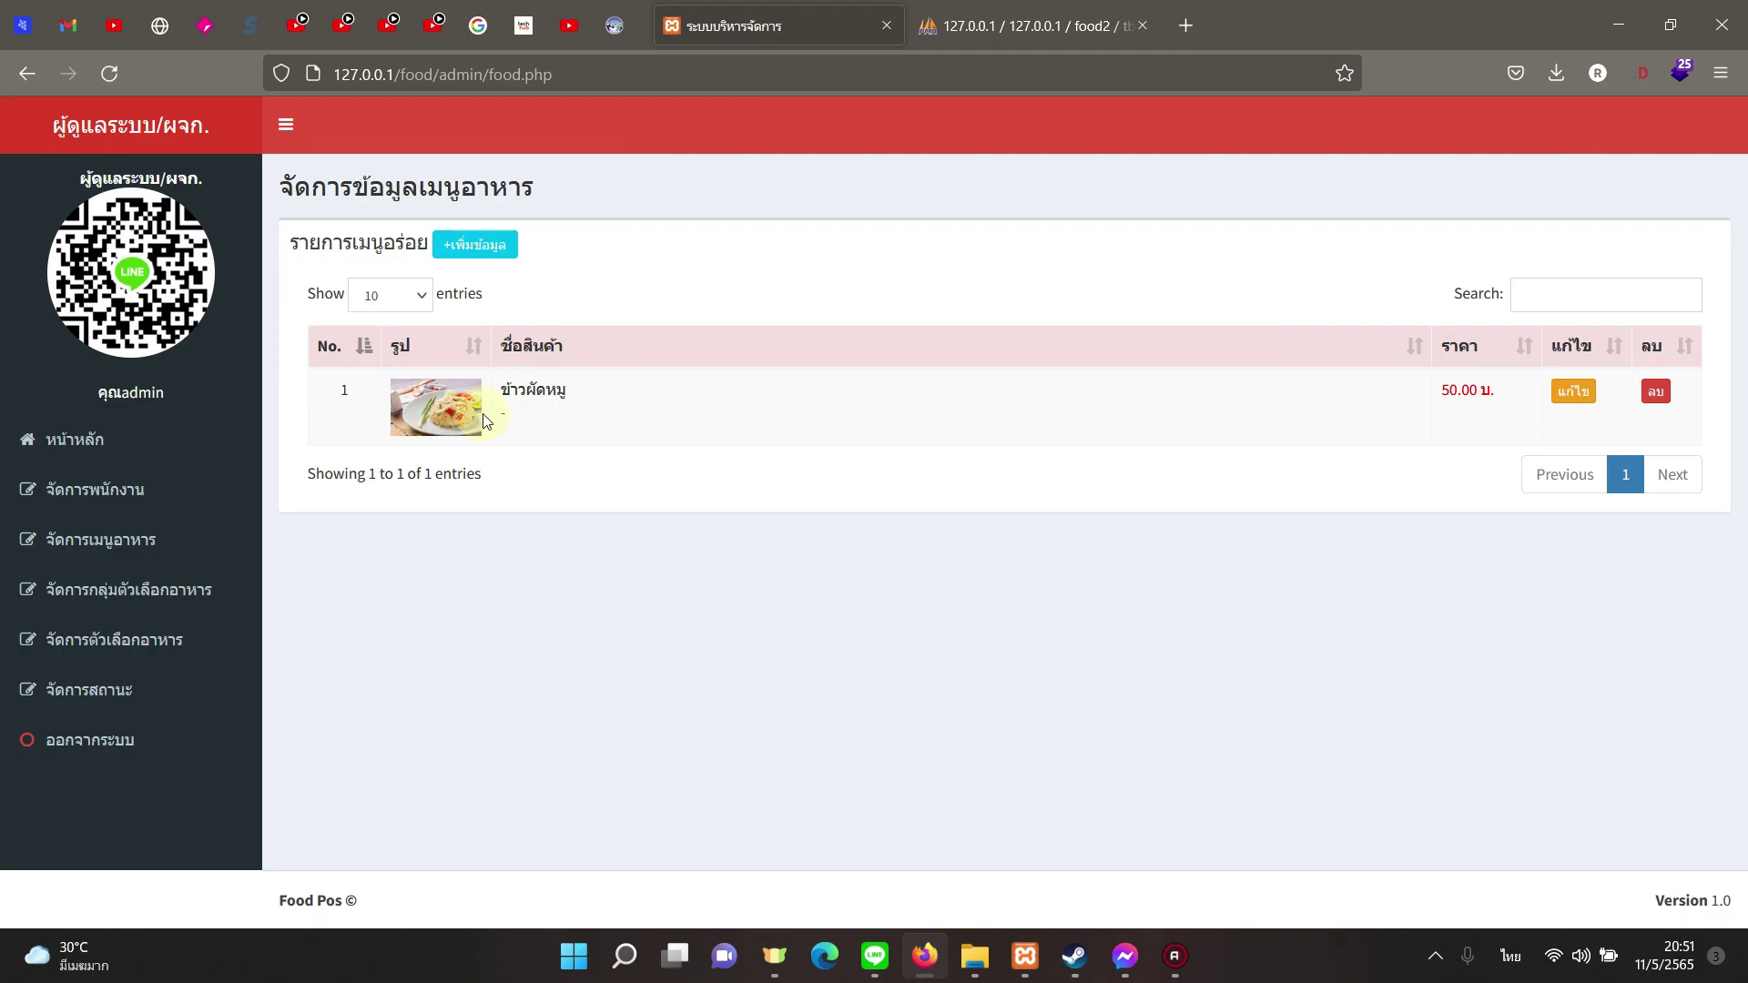
Step: Start another dish named ข้าวผัดกุ้ง with flavour '-'
{"action": "left_click", "coordinate": [484, 244]}
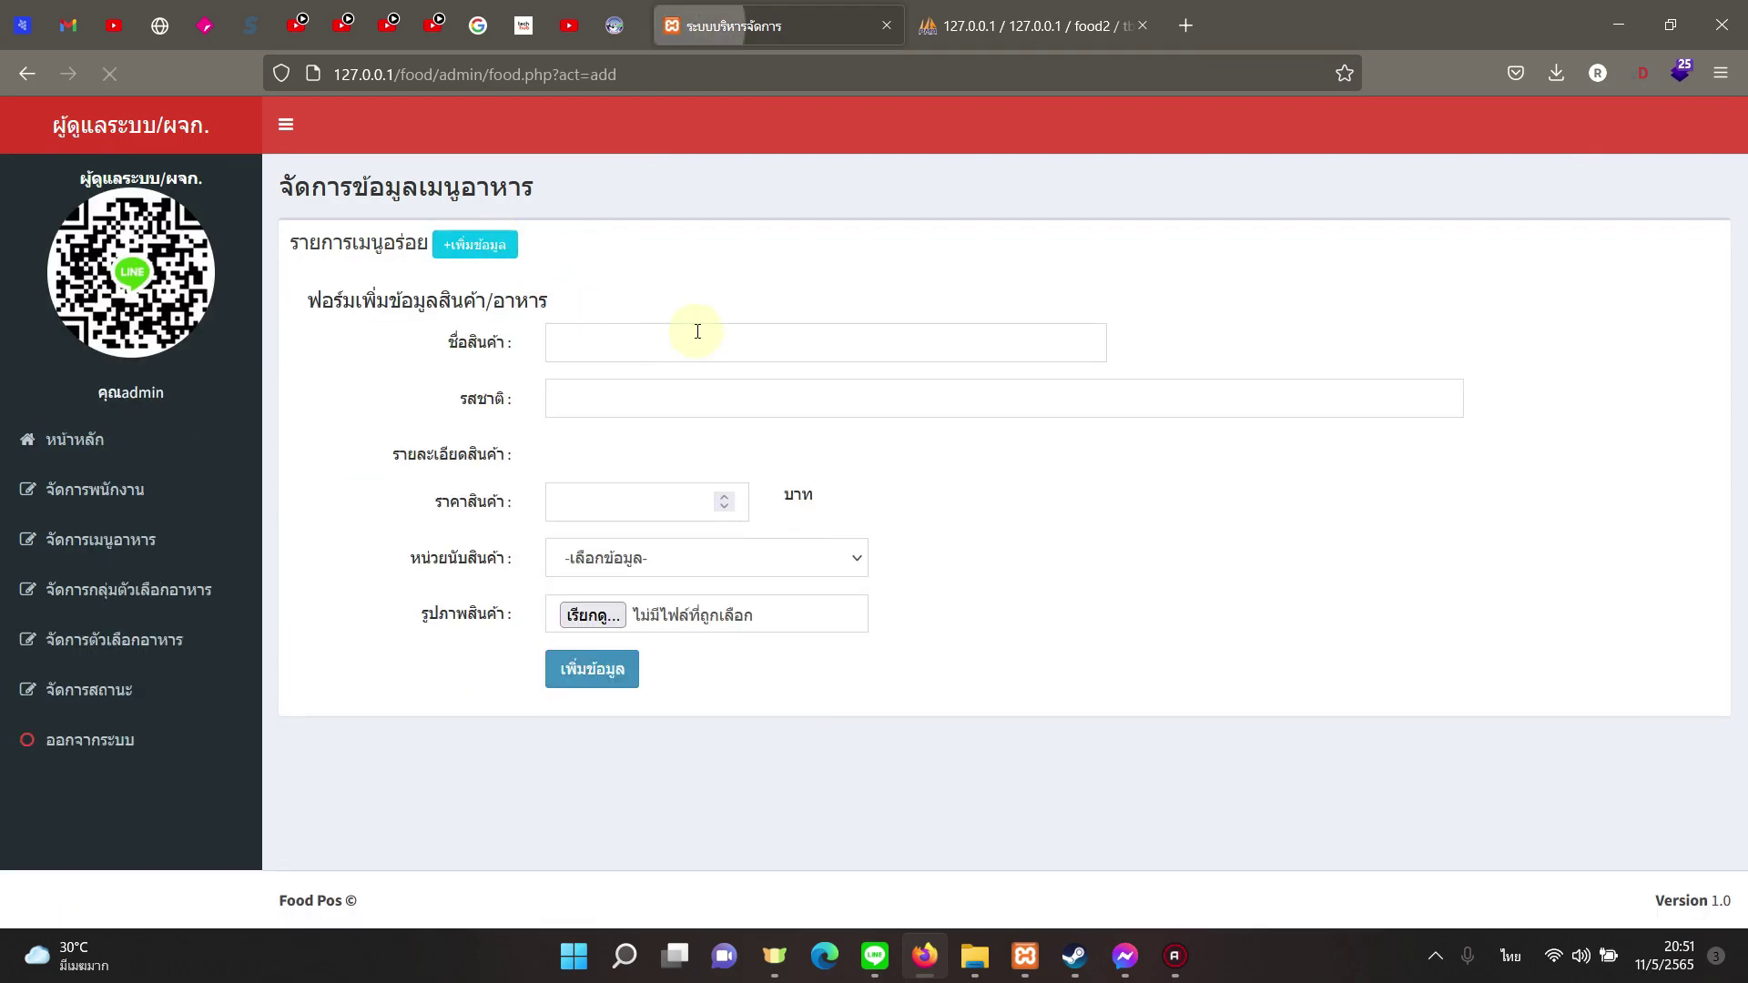
{"action": "left_click", "coordinate": [593, 401]}
{"action": "type", "text": "-"}
{"action": "left_click", "coordinate": [599, 349]}
{"action": "type", "text": "ข้าวผ"}
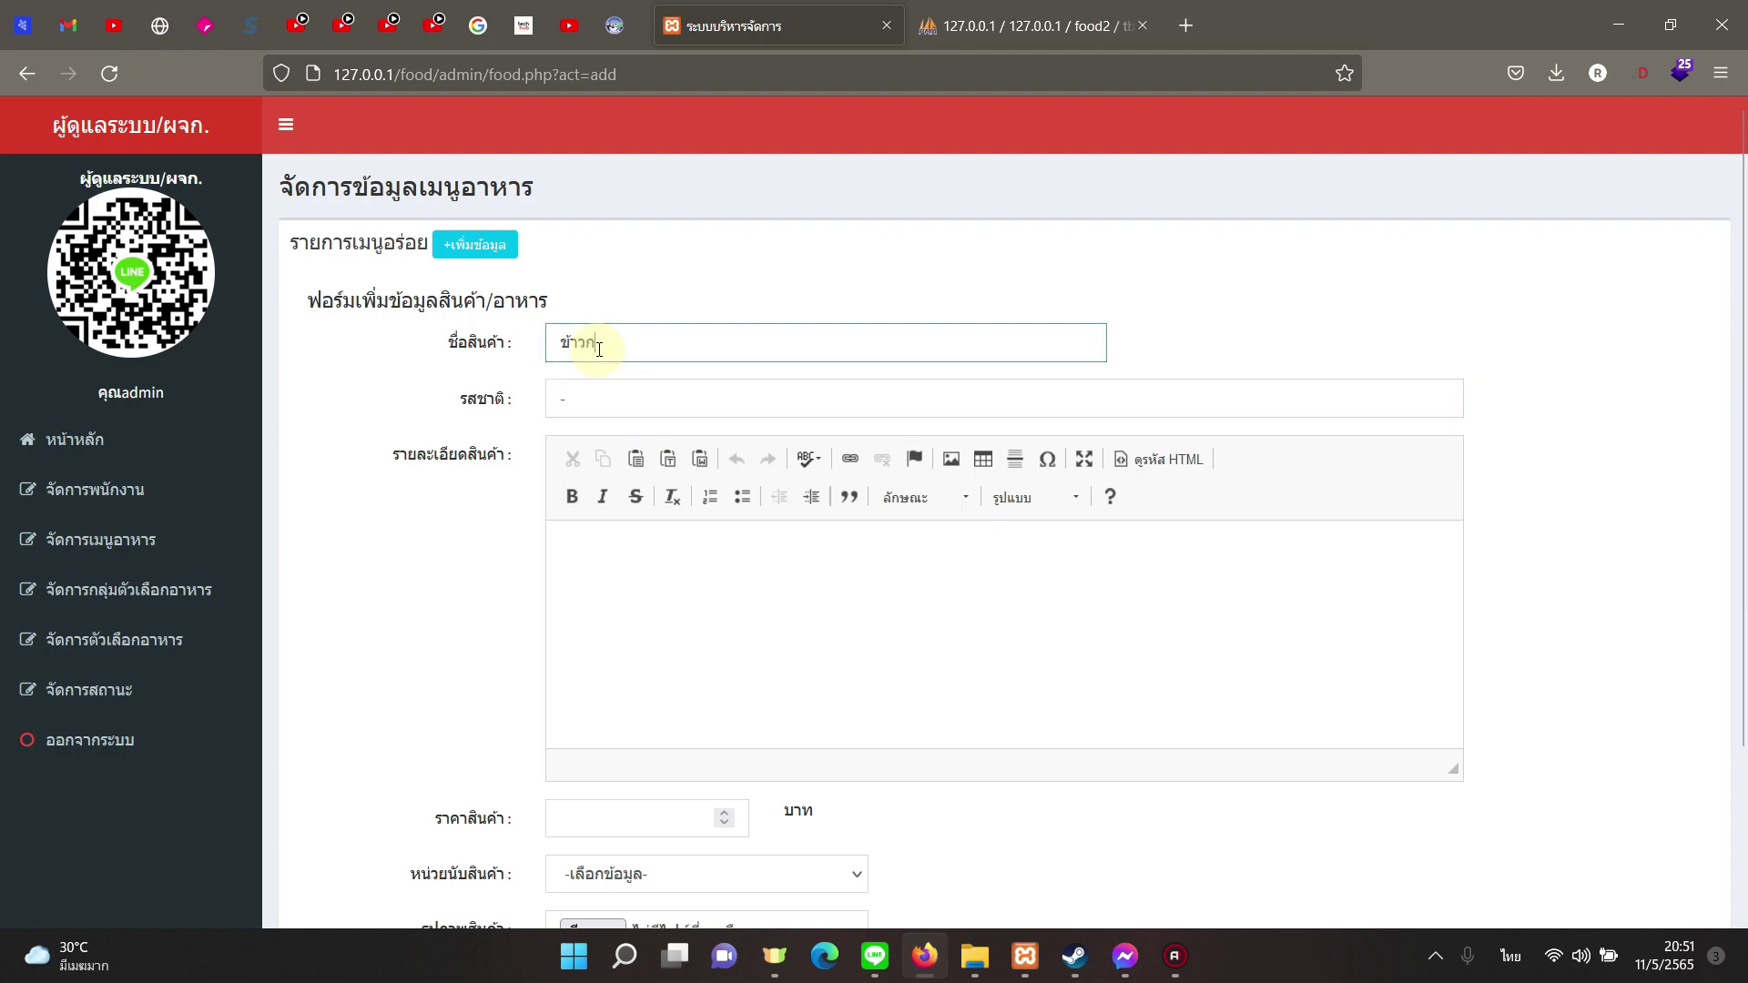
{"action": "type", "text": "ัดกุ้ง"}
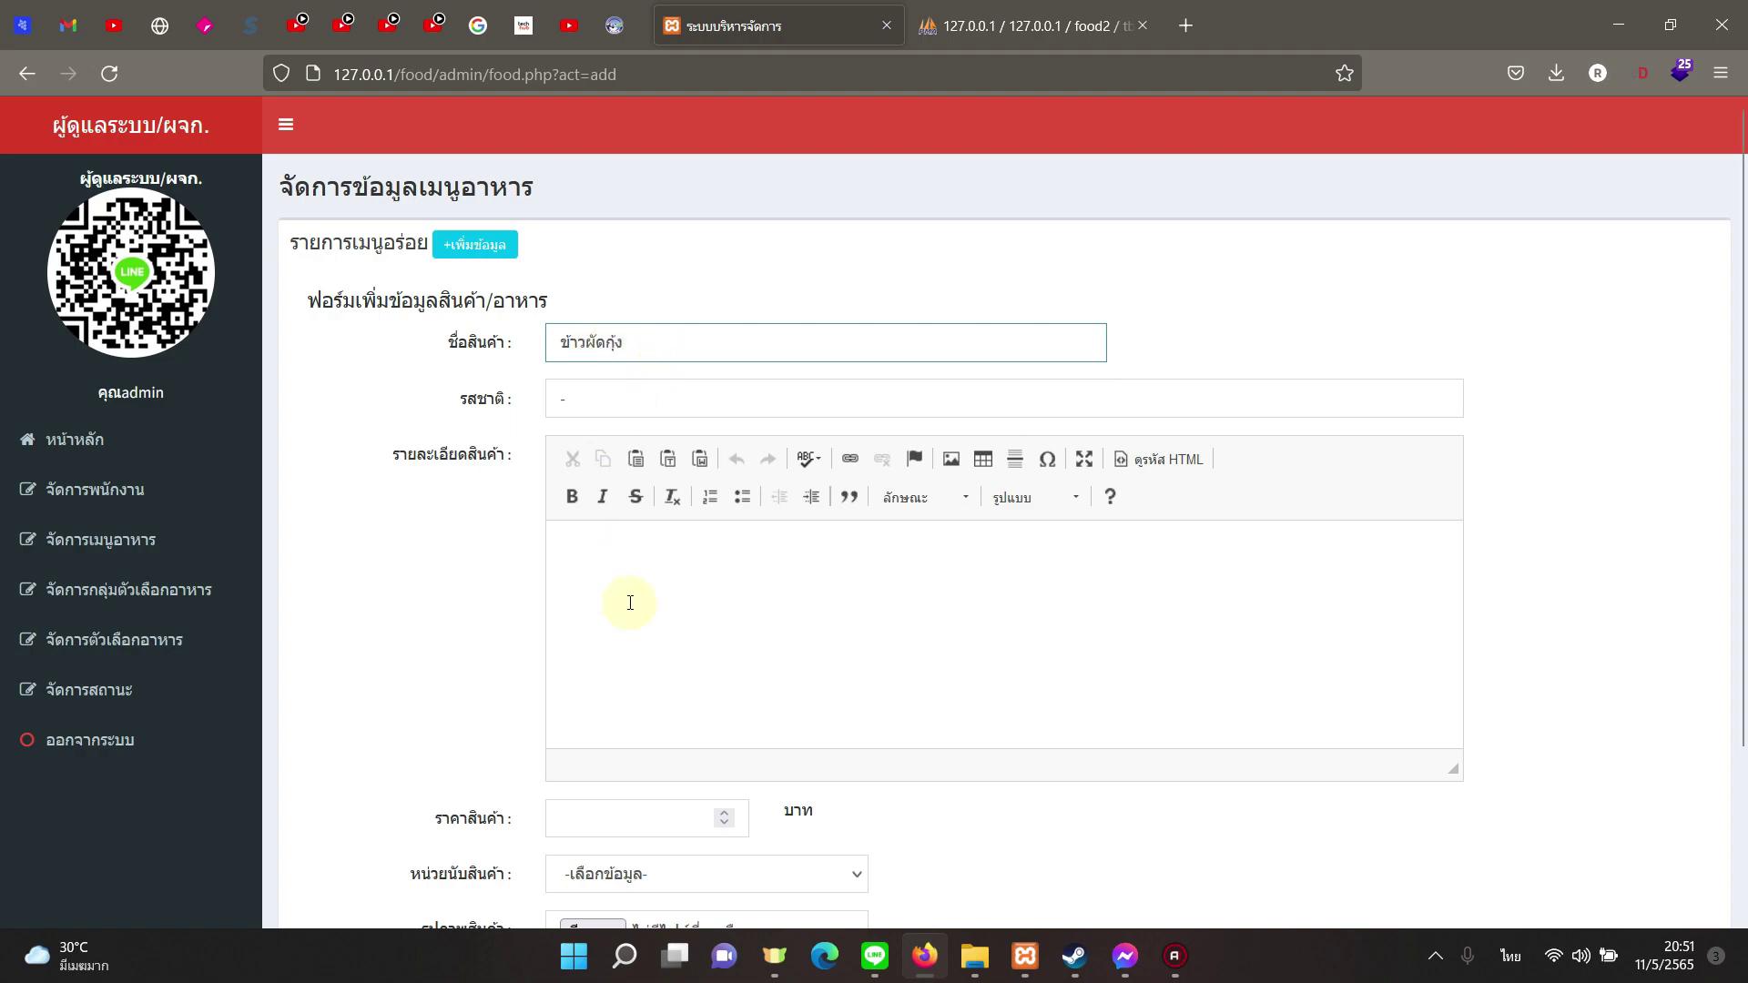
{"action": "scroll", "coordinate": [630, 602], "scroll_direction": "down", "scroll_amount": 2}
{"action": "left_click", "coordinate": [664, 437]}
Step: Price it at 70 per จาน, attach maxresdefault.jpg as its photo, and save the dish
{"action": "left_click", "coordinate": [643, 689]}
{"action": "type", "text": "5"}
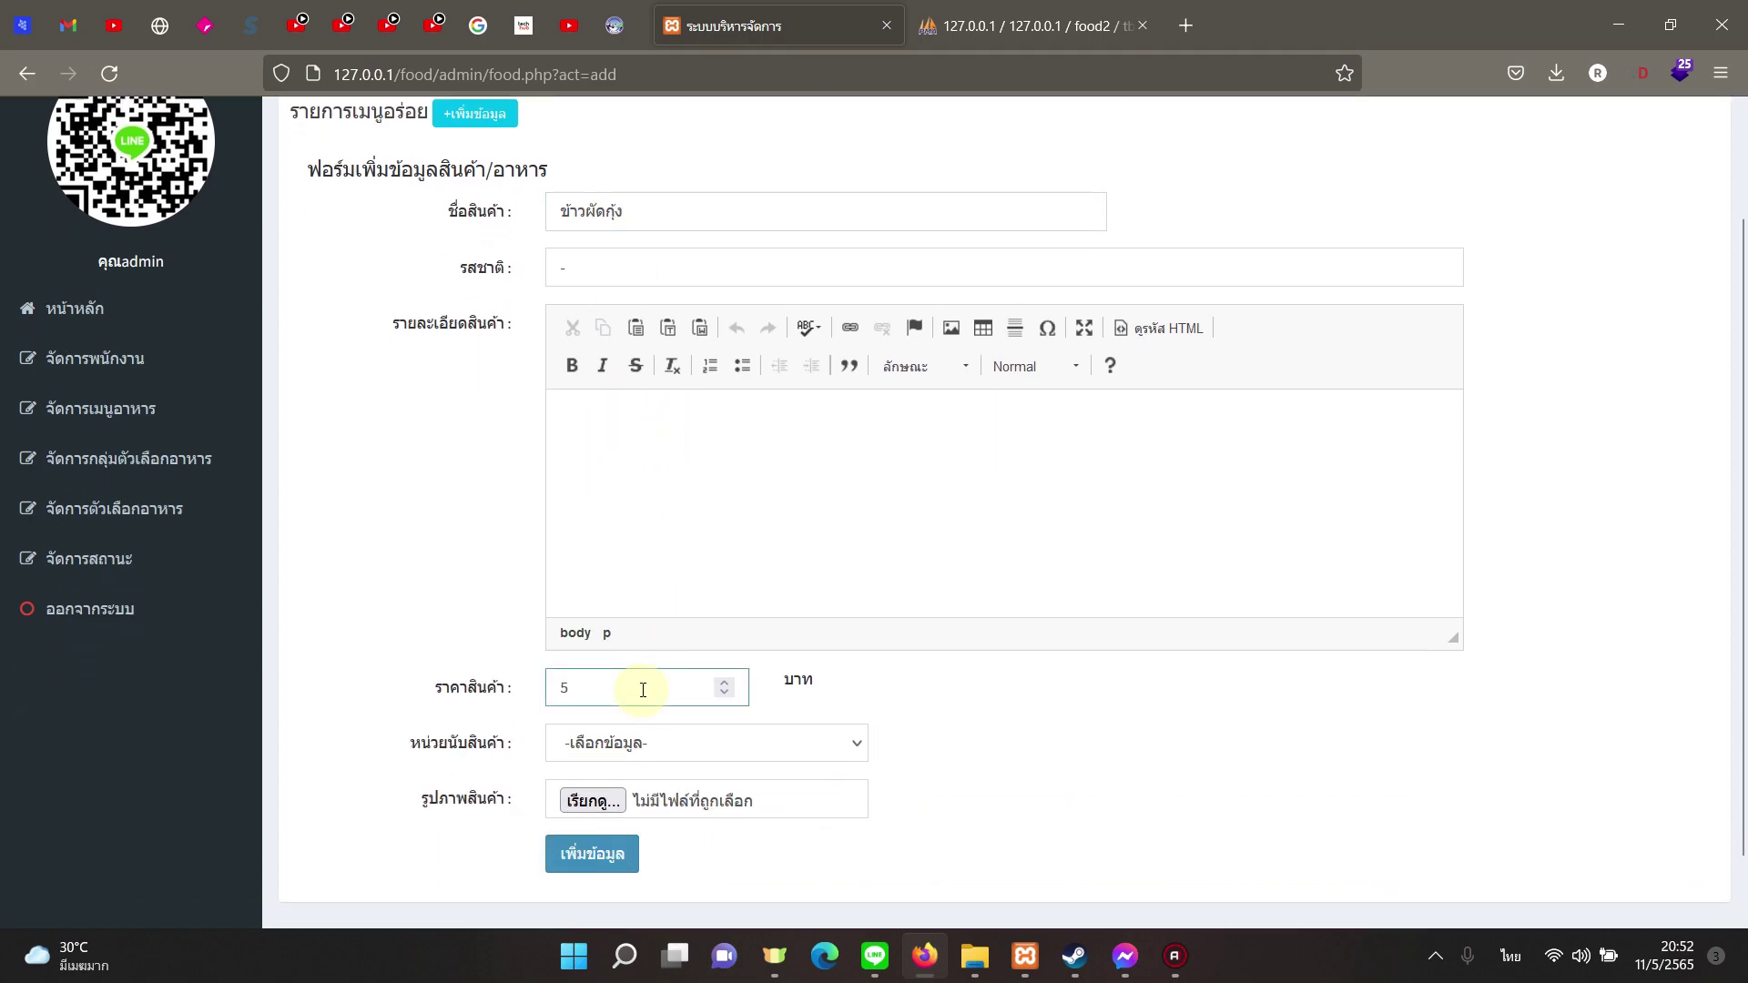
{"action": "type", "text": "0"}
{"action": "left_click", "coordinate": [652, 745]}
{"action": "left_click", "coordinate": [649, 812]}
{"action": "left_click", "coordinate": [591, 801]}
{"action": "double_click", "coordinate": [1214, 730]}
{"action": "left_click", "coordinate": [597, 860]}
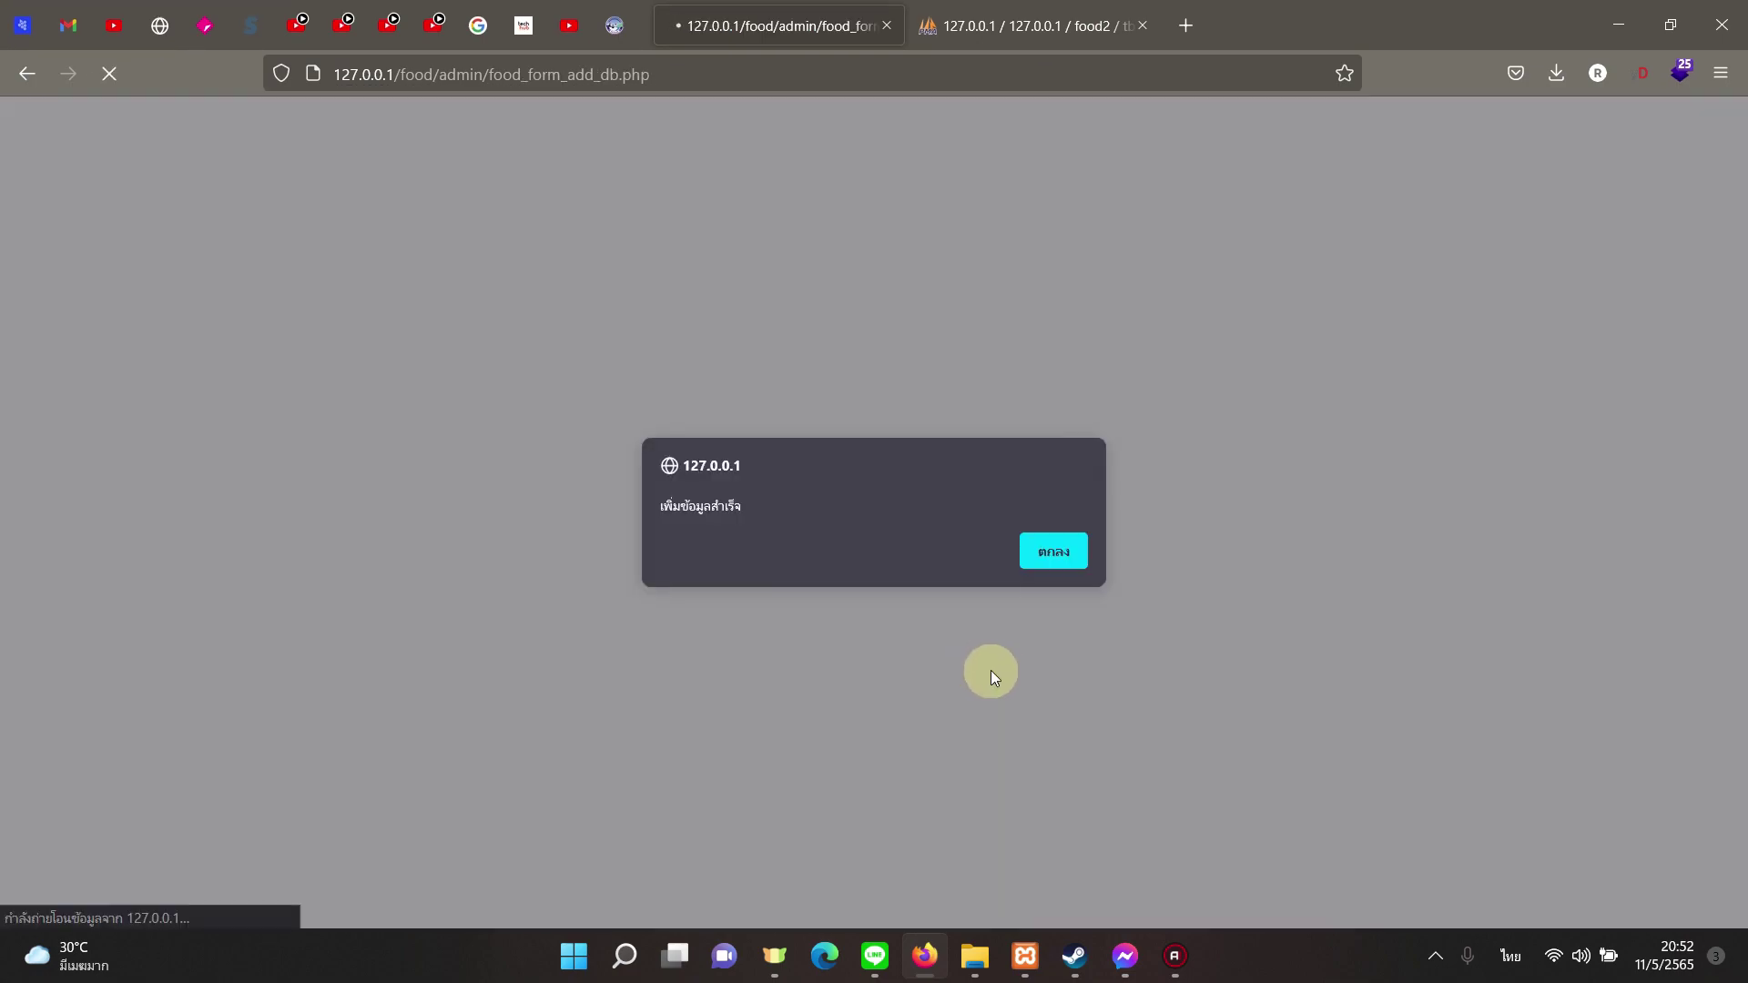
{"action": "left_click", "coordinate": [1026, 557]}
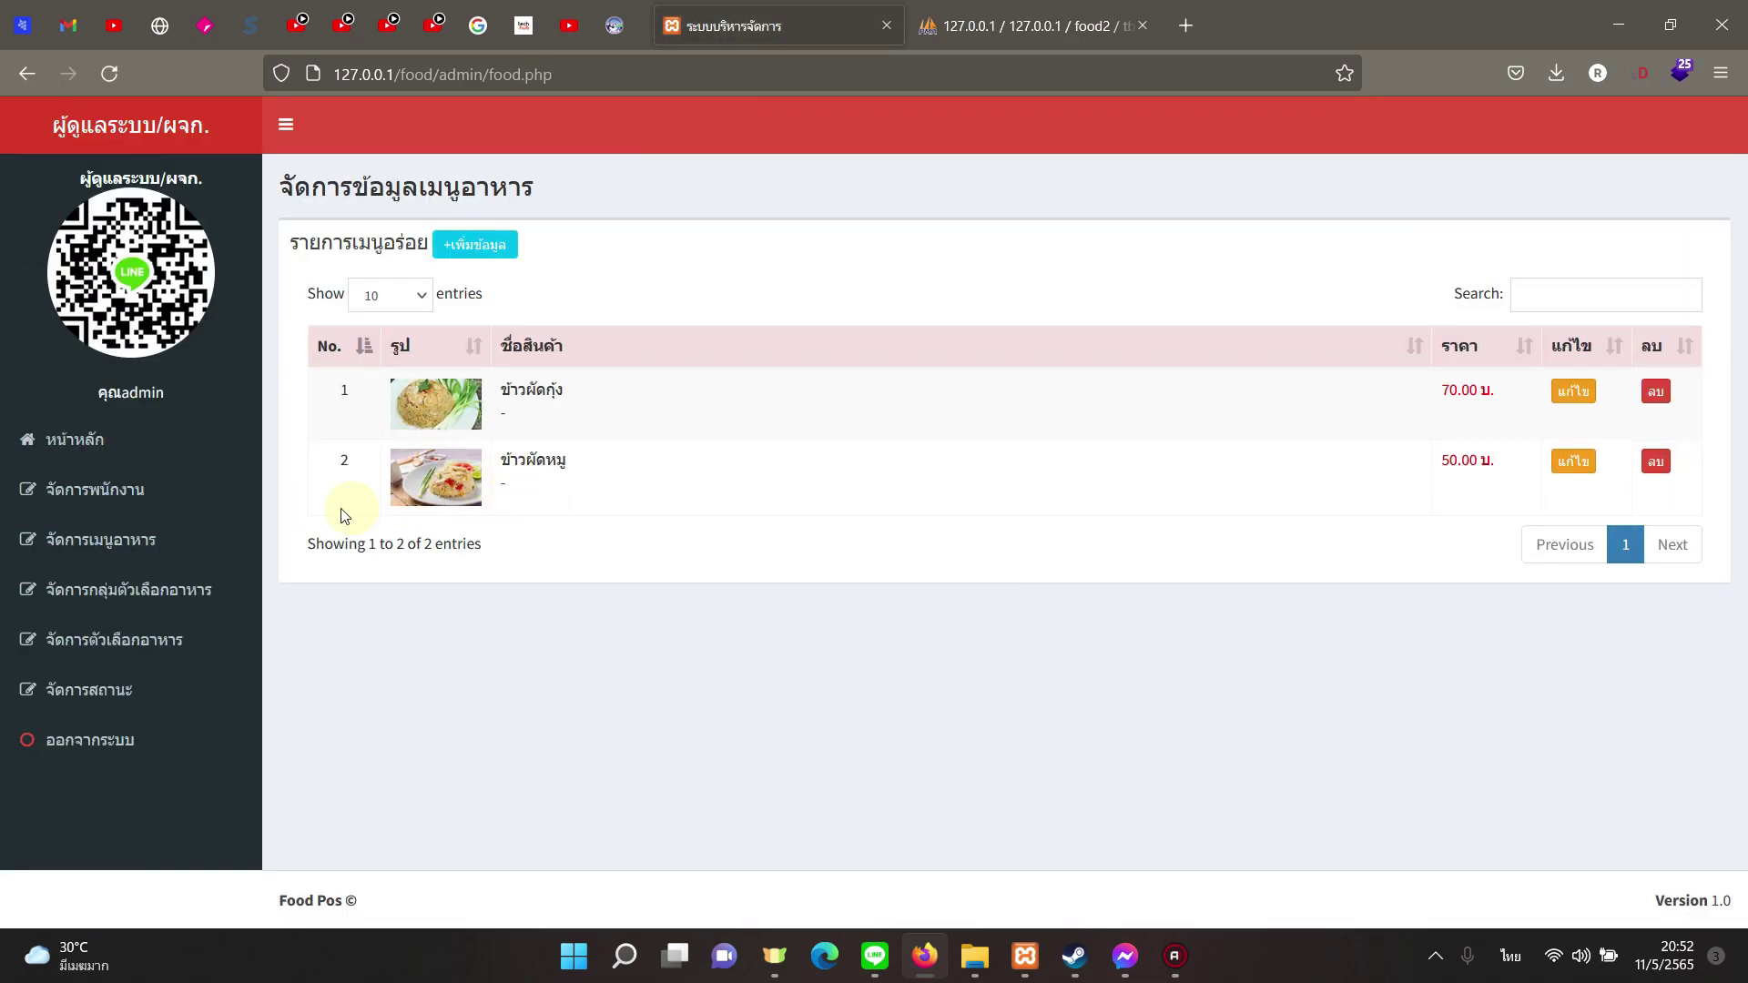
Step: Create the option group ขนาด
{"action": "left_click", "coordinate": [186, 604]}
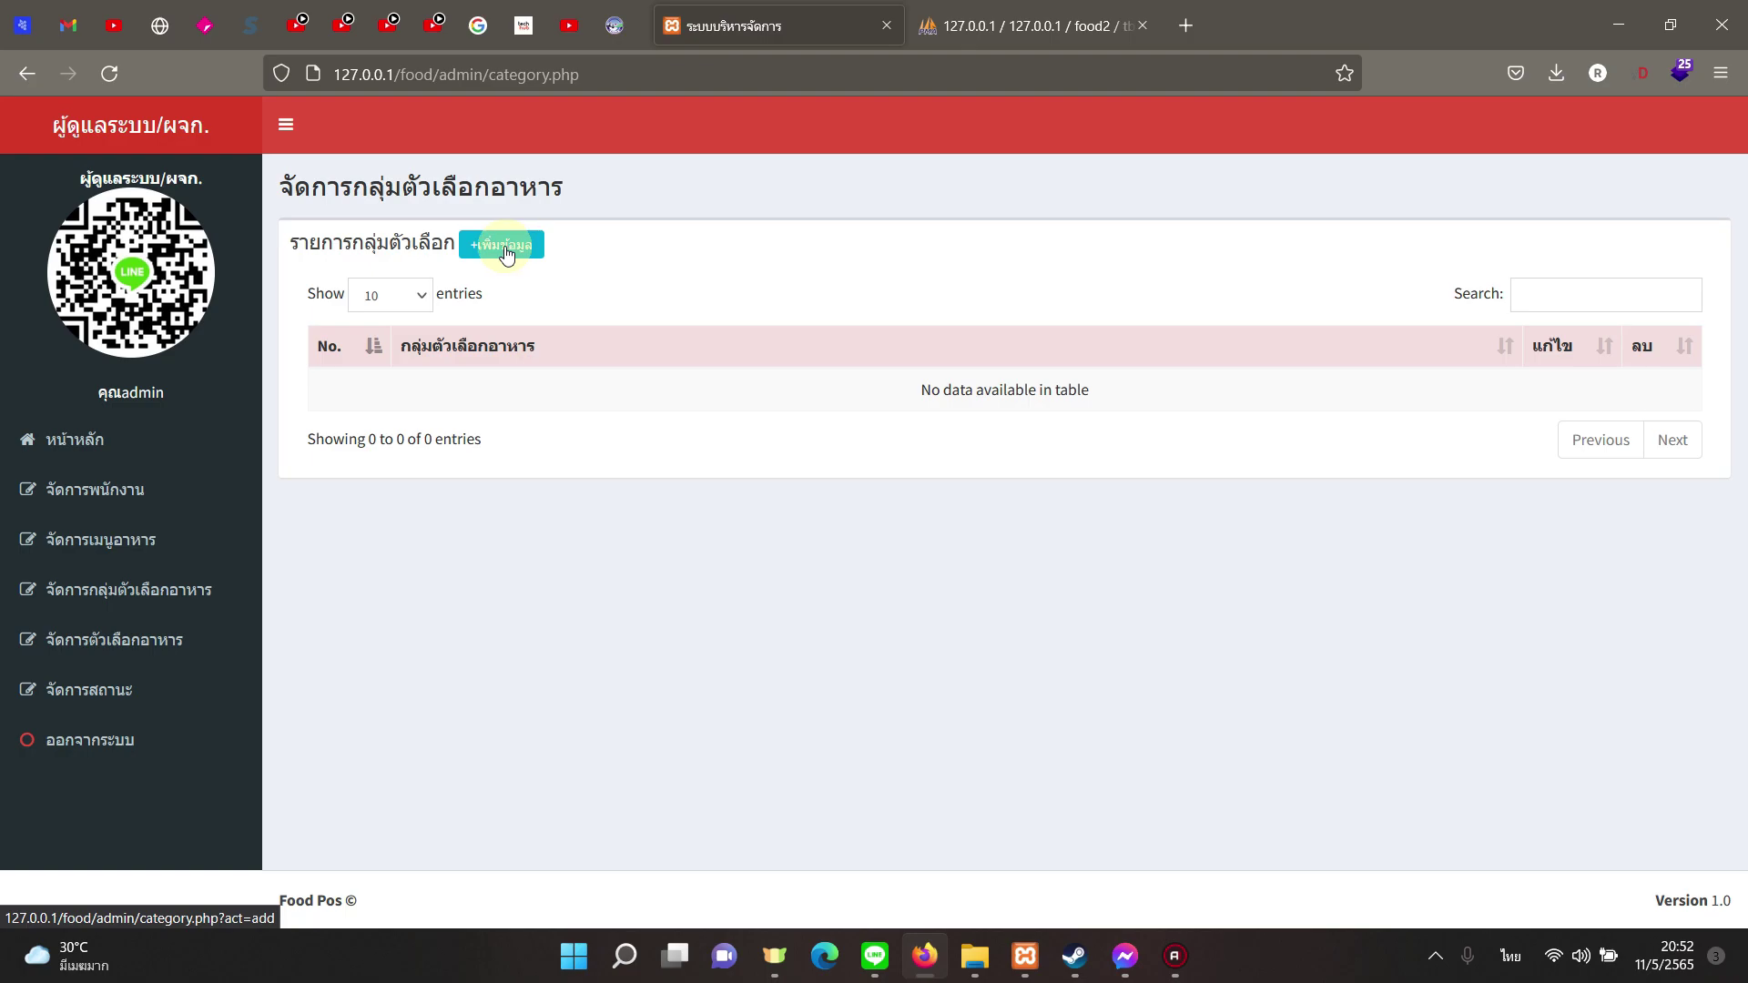
{"action": "left_click", "coordinate": [507, 254]}
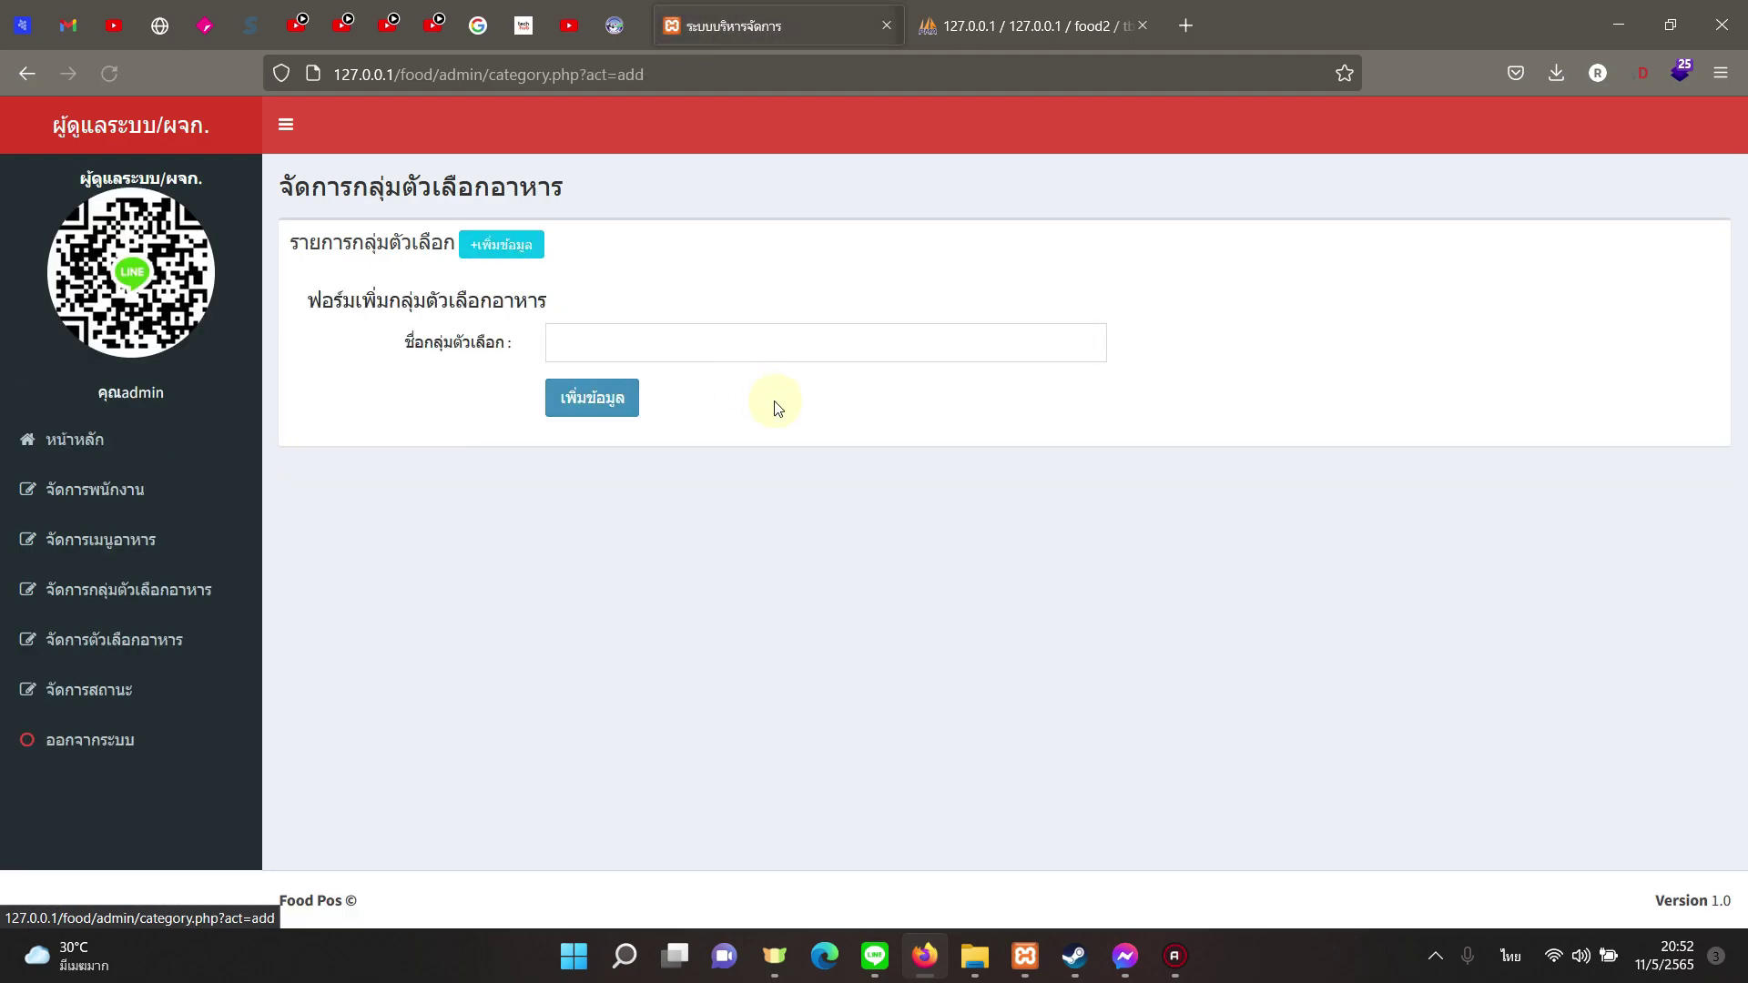
{"action": "left_click", "coordinate": [717, 331]}
{"action": "type", "text": "ขนาด"}
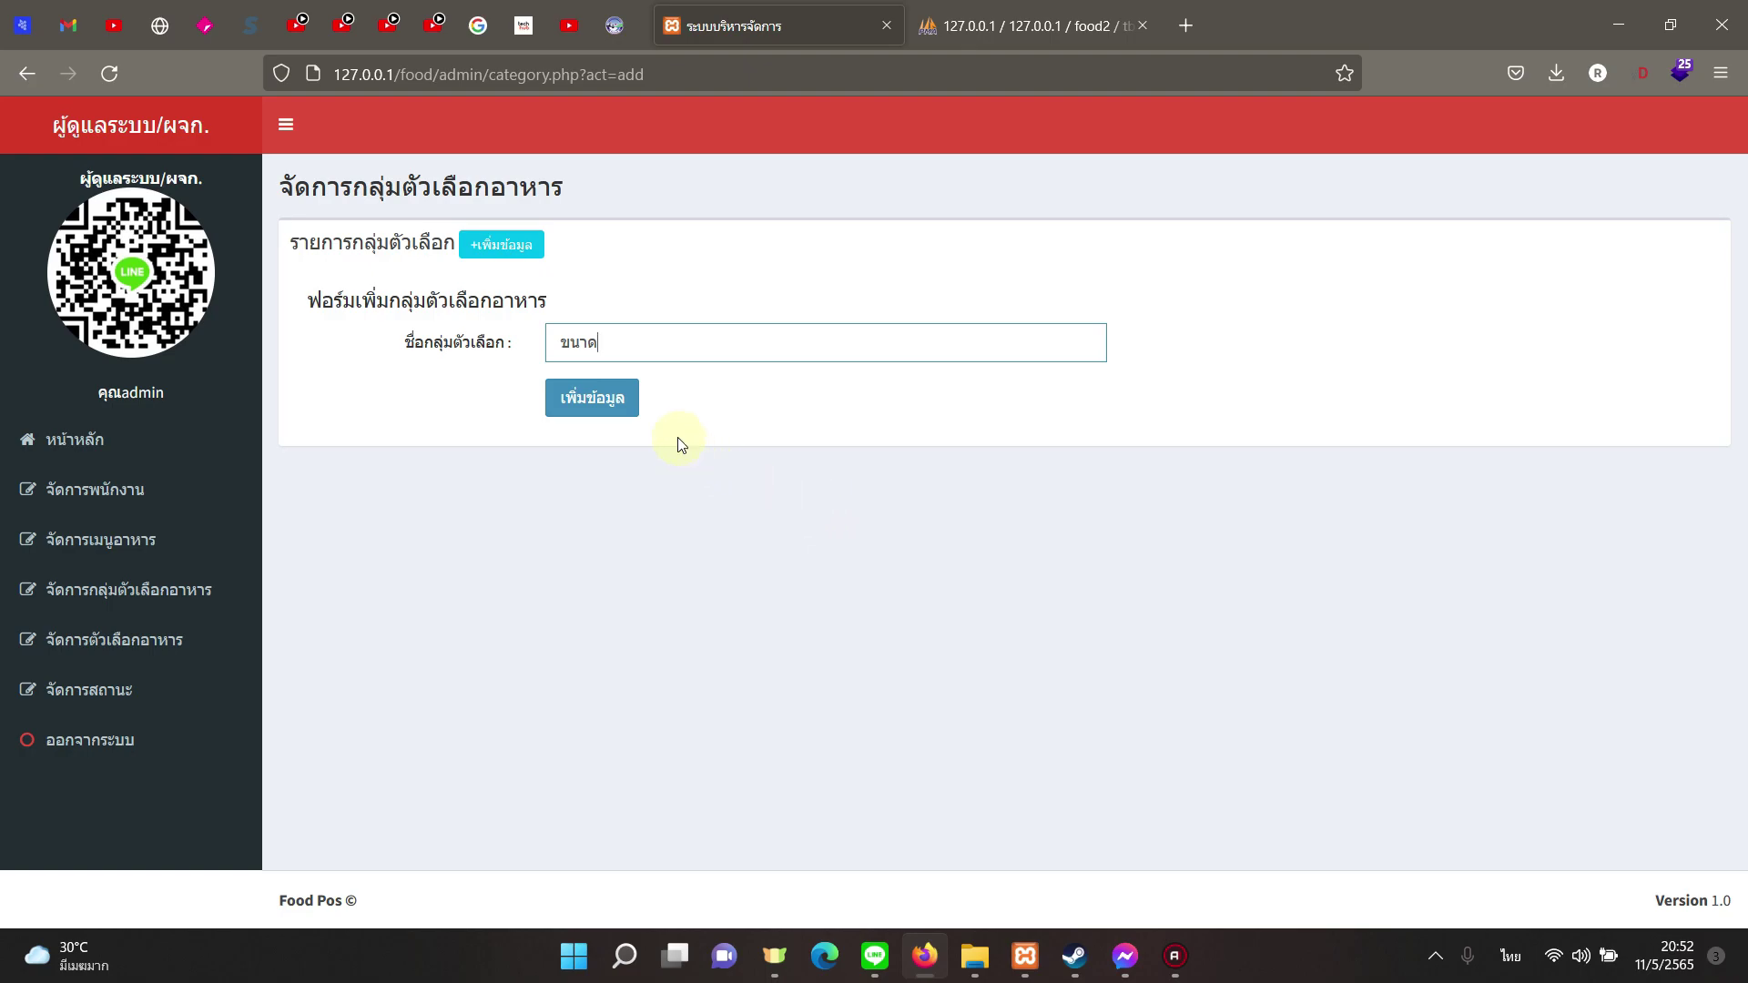
{"action": "key", "text": "Return"}
{"action": "left_click", "coordinate": [1056, 552]}
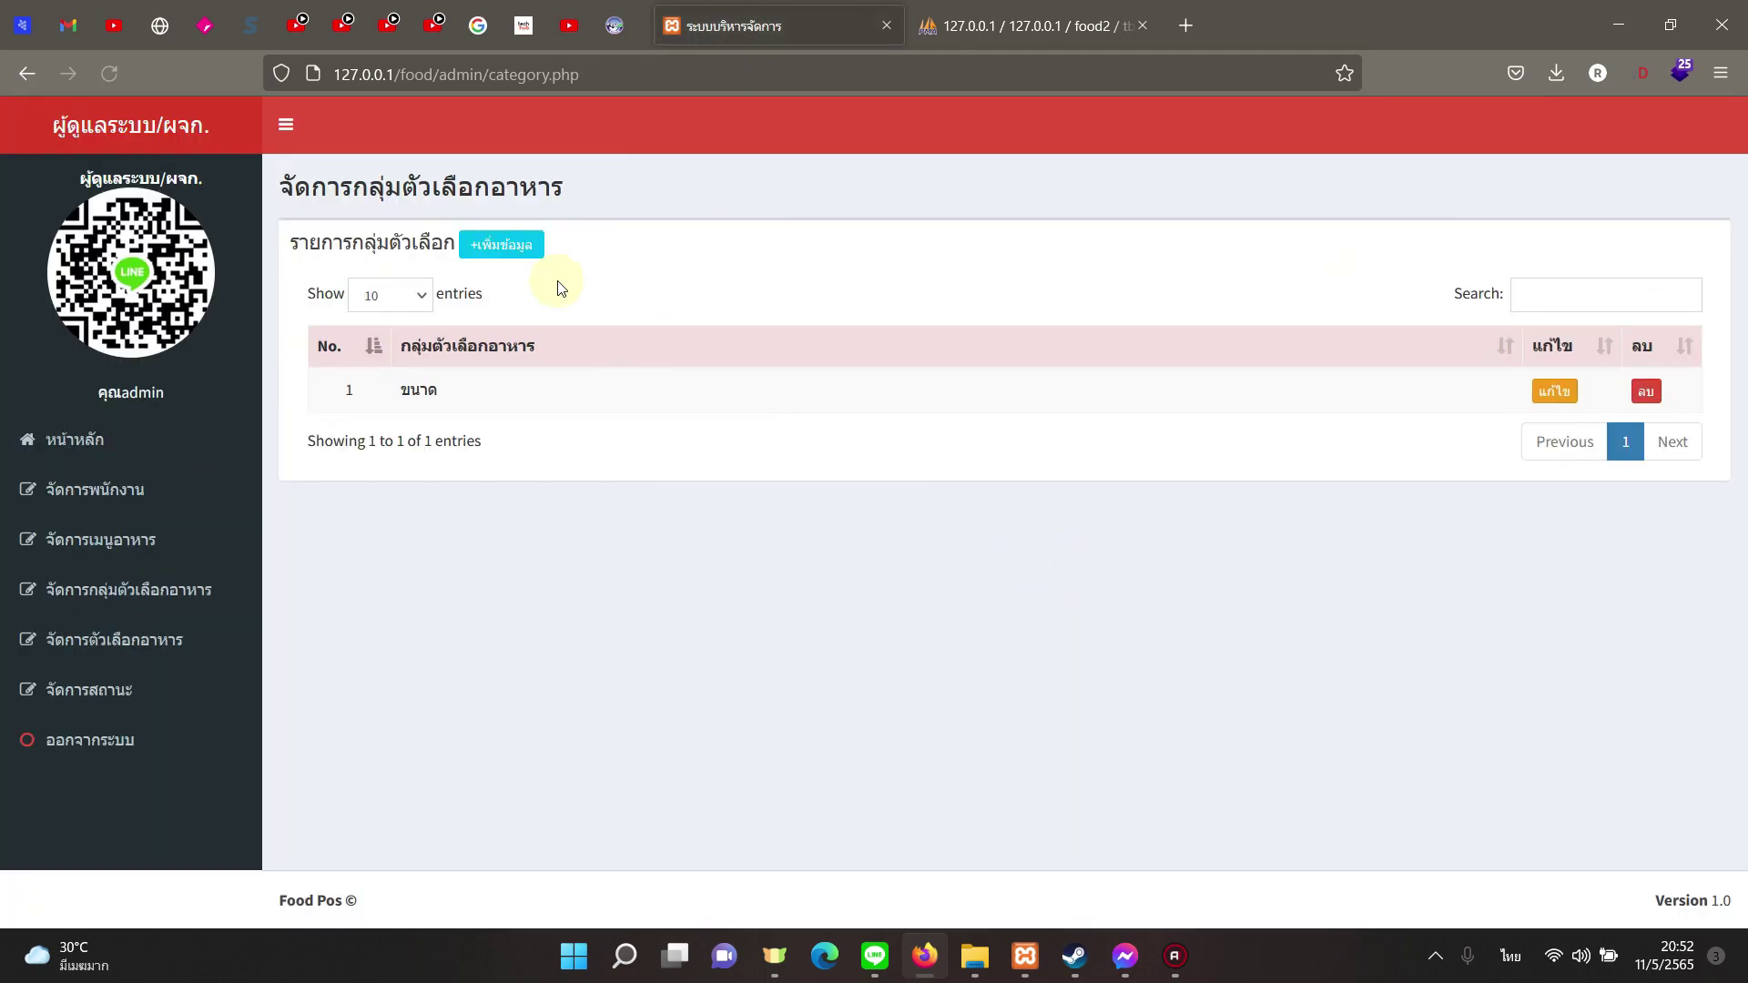
Step: Create the option group อื่นๆ
{"action": "left_click", "coordinate": [501, 244]}
{"action": "left_click", "coordinate": [683, 336]}
{"action": "type", "text": "อื่นๆ"}
{"action": "left_click", "coordinate": [627, 399]}
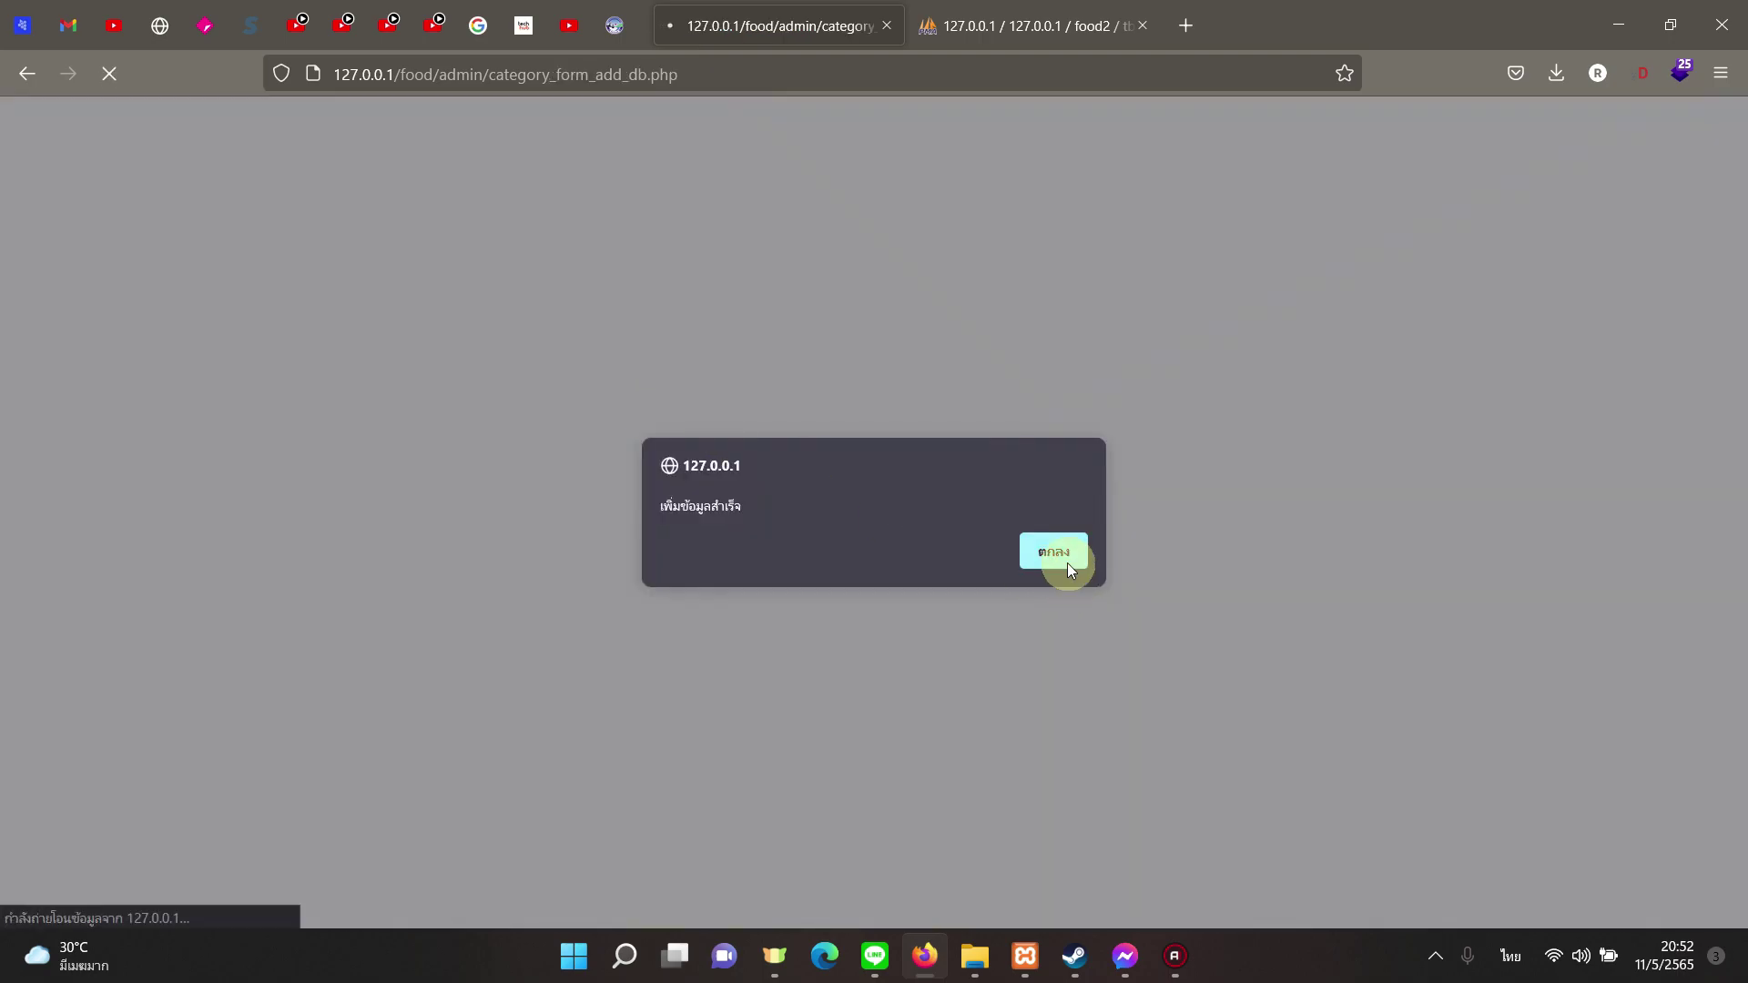
{"action": "left_click", "coordinate": [1067, 563]}
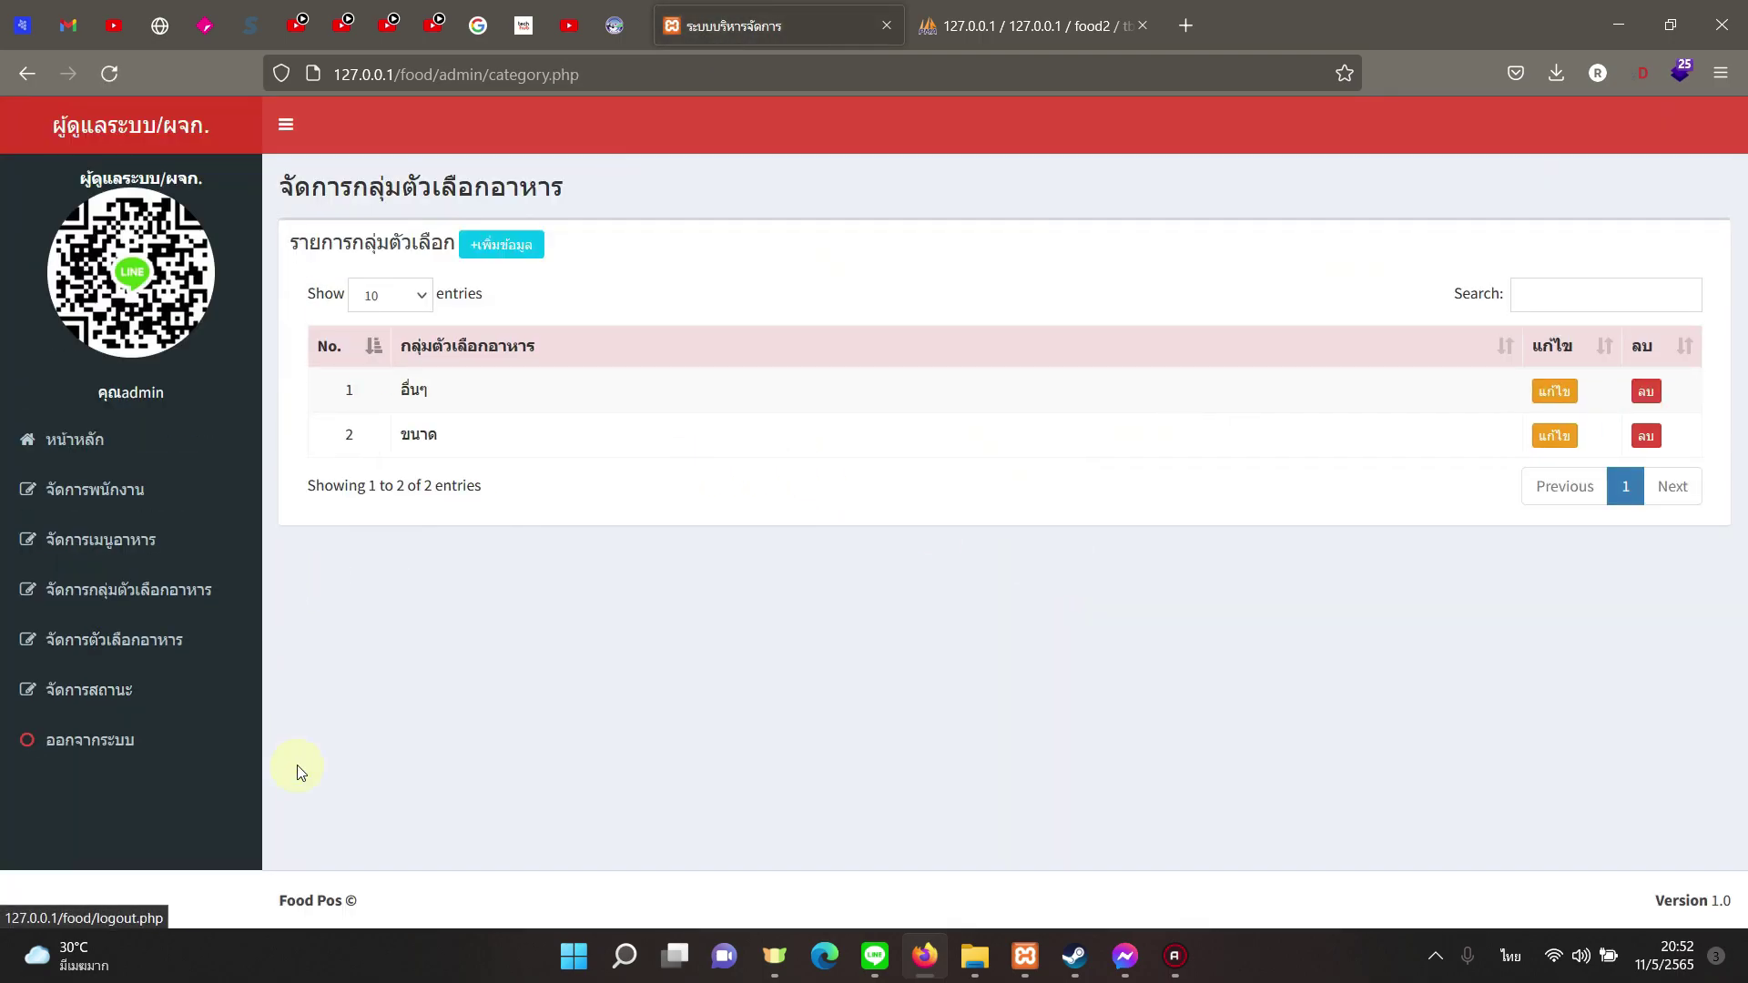
Step: Add the ขนาด option จานกลาง priced 20
{"action": "left_click", "coordinate": [227, 648]}
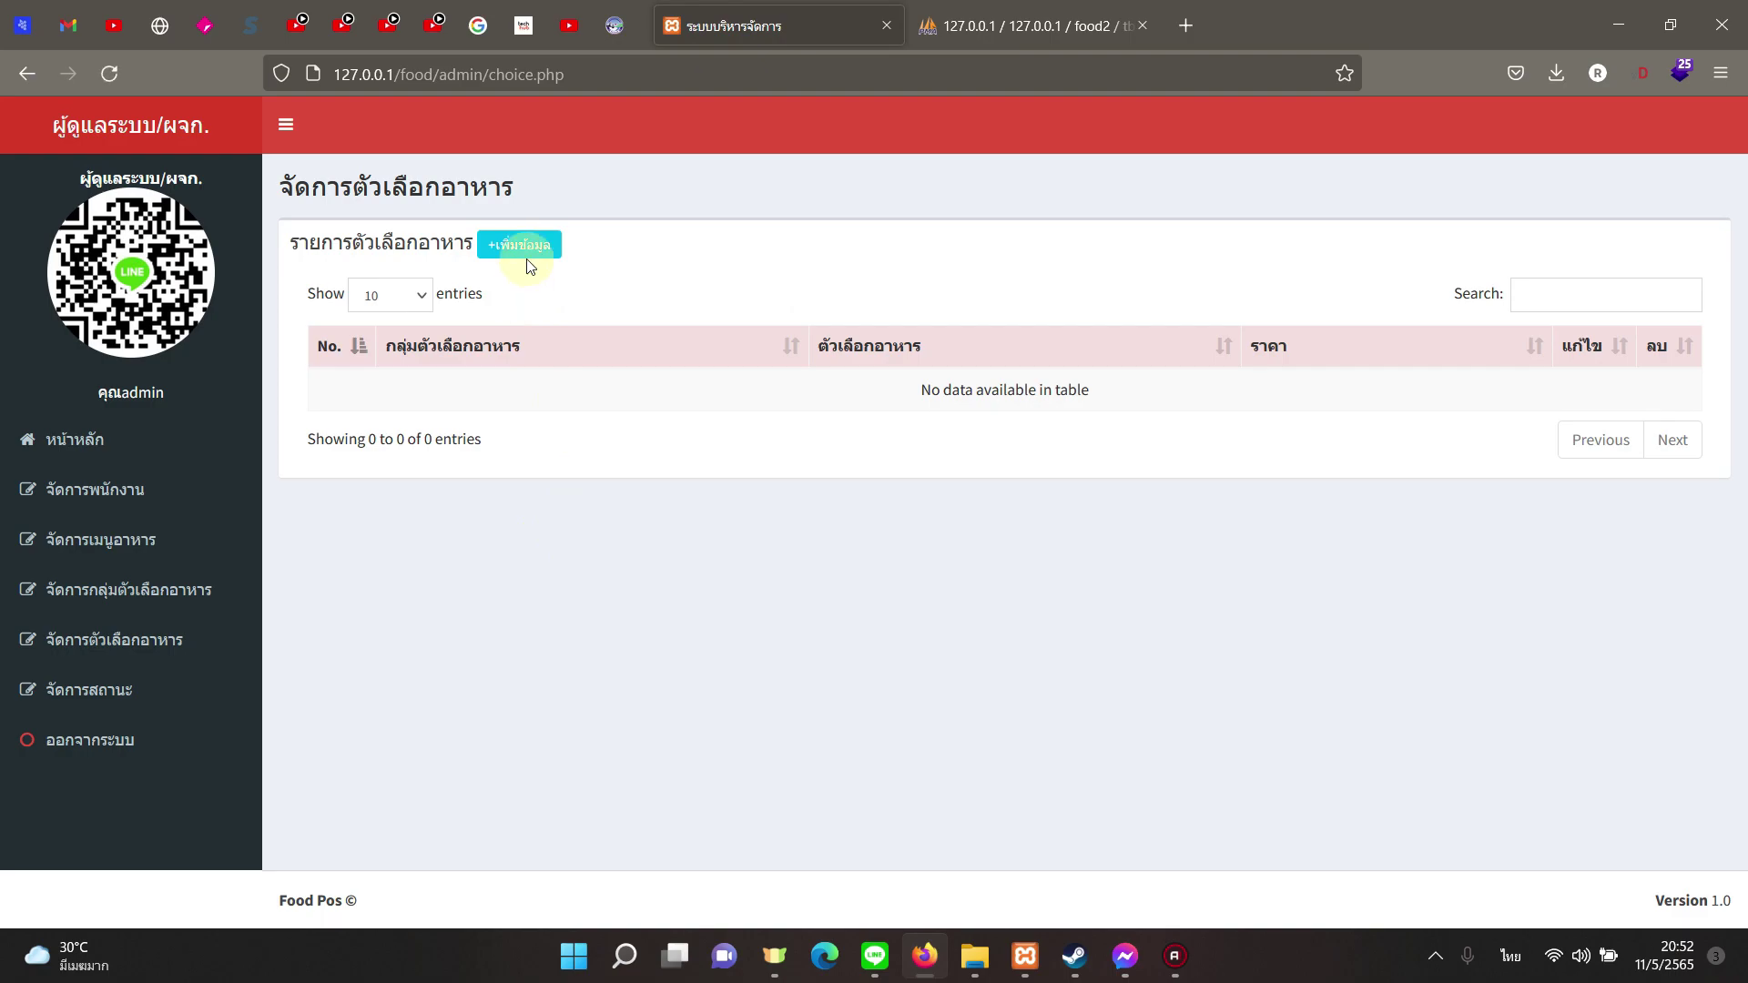
{"action": "left_click", "coordinate": [526, 257]}
{"action": "left_click", "coordinate": [695, 348]}
{"action": "left_click", "coordinate": [674, 416]}
{"action": "left_click", "coordinate": [662, 397]}
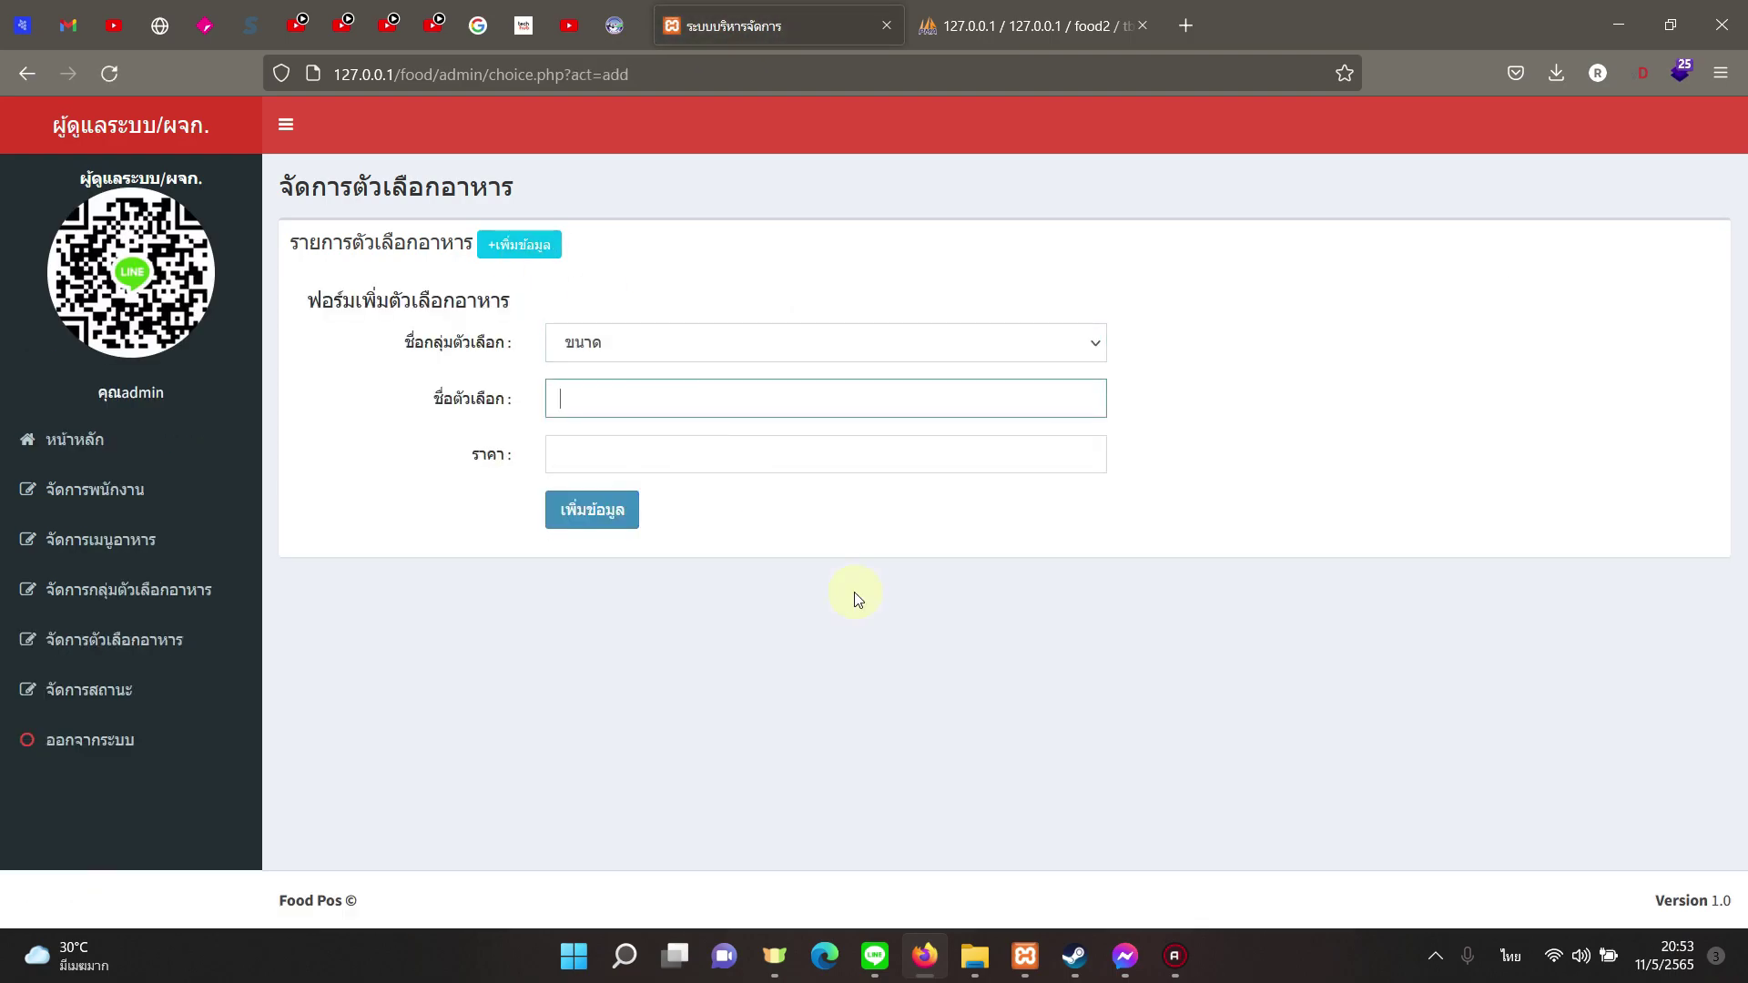
{"action": "key", "text": "grave"}
{"action": "type", "text": "S"}
{"action": "key", "text": "BackSpace"}
{"action": "type", "text": "M"}
{"action": "key", "text": "BackSpace"}
{"action": "key", "text": "grave"}
{"action": "type", "text": "จานกลาง"}
{"action": "key", "text": "Tab"}
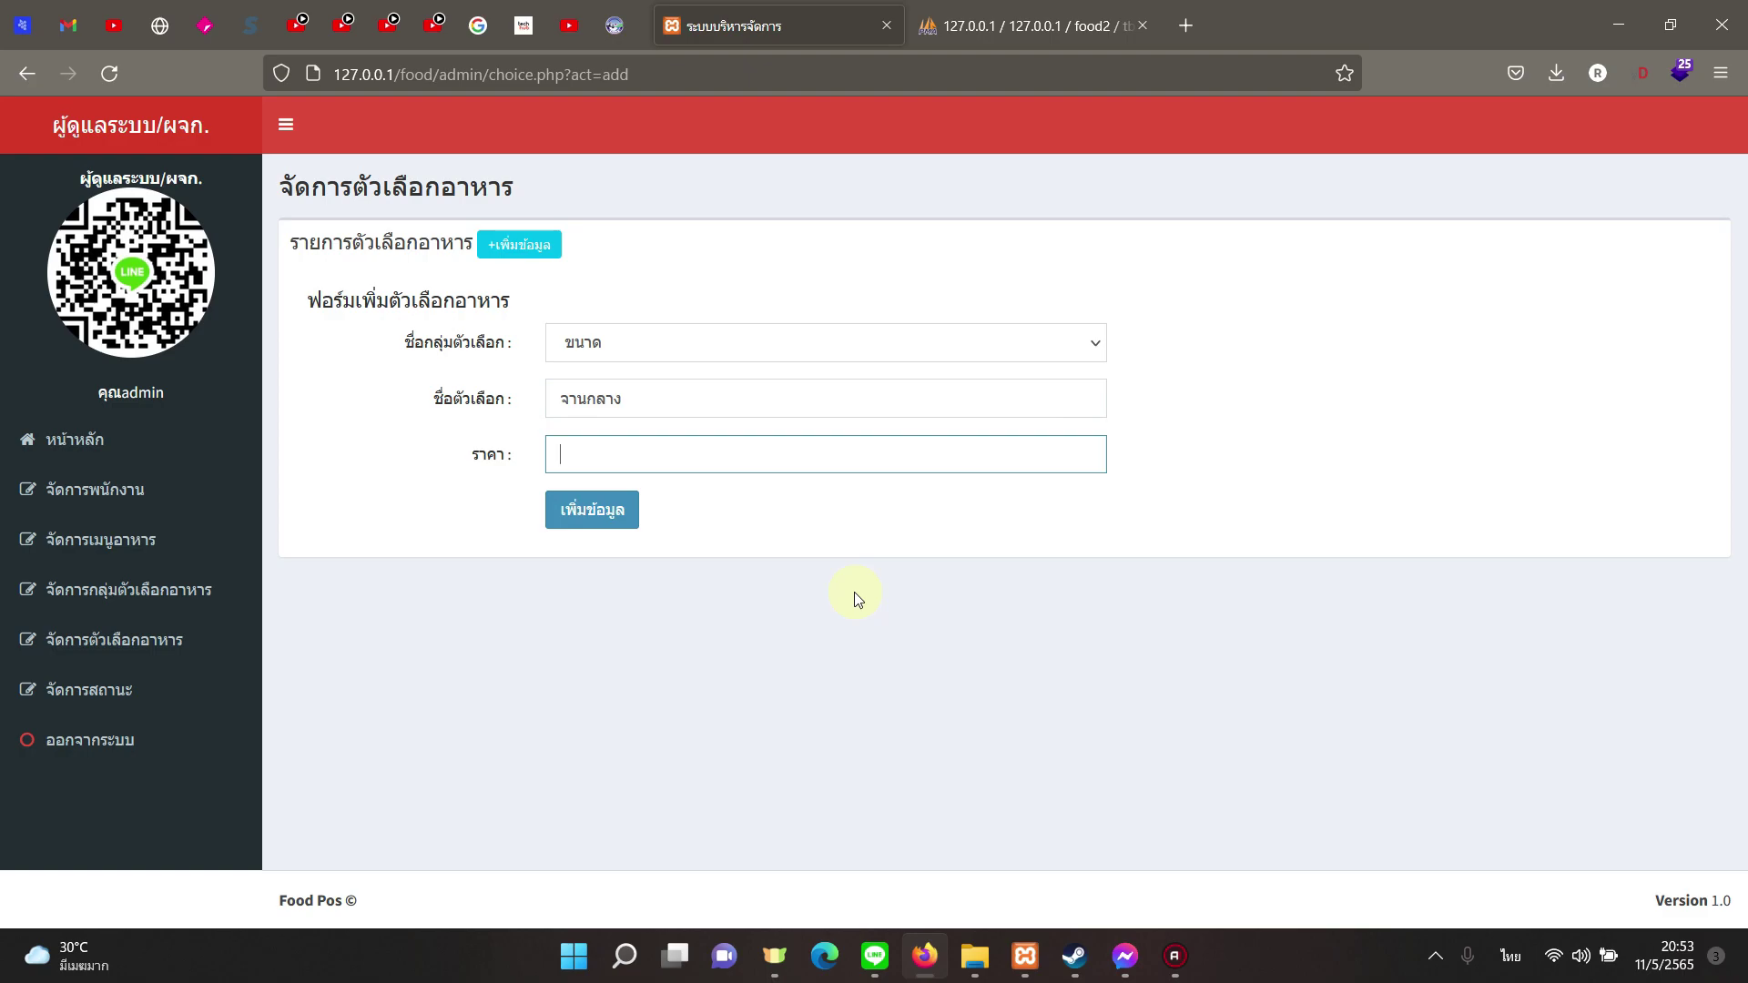
{"action": "type", "text": "20"}
{"action": "left_click", "coordinate": [854, 591]}
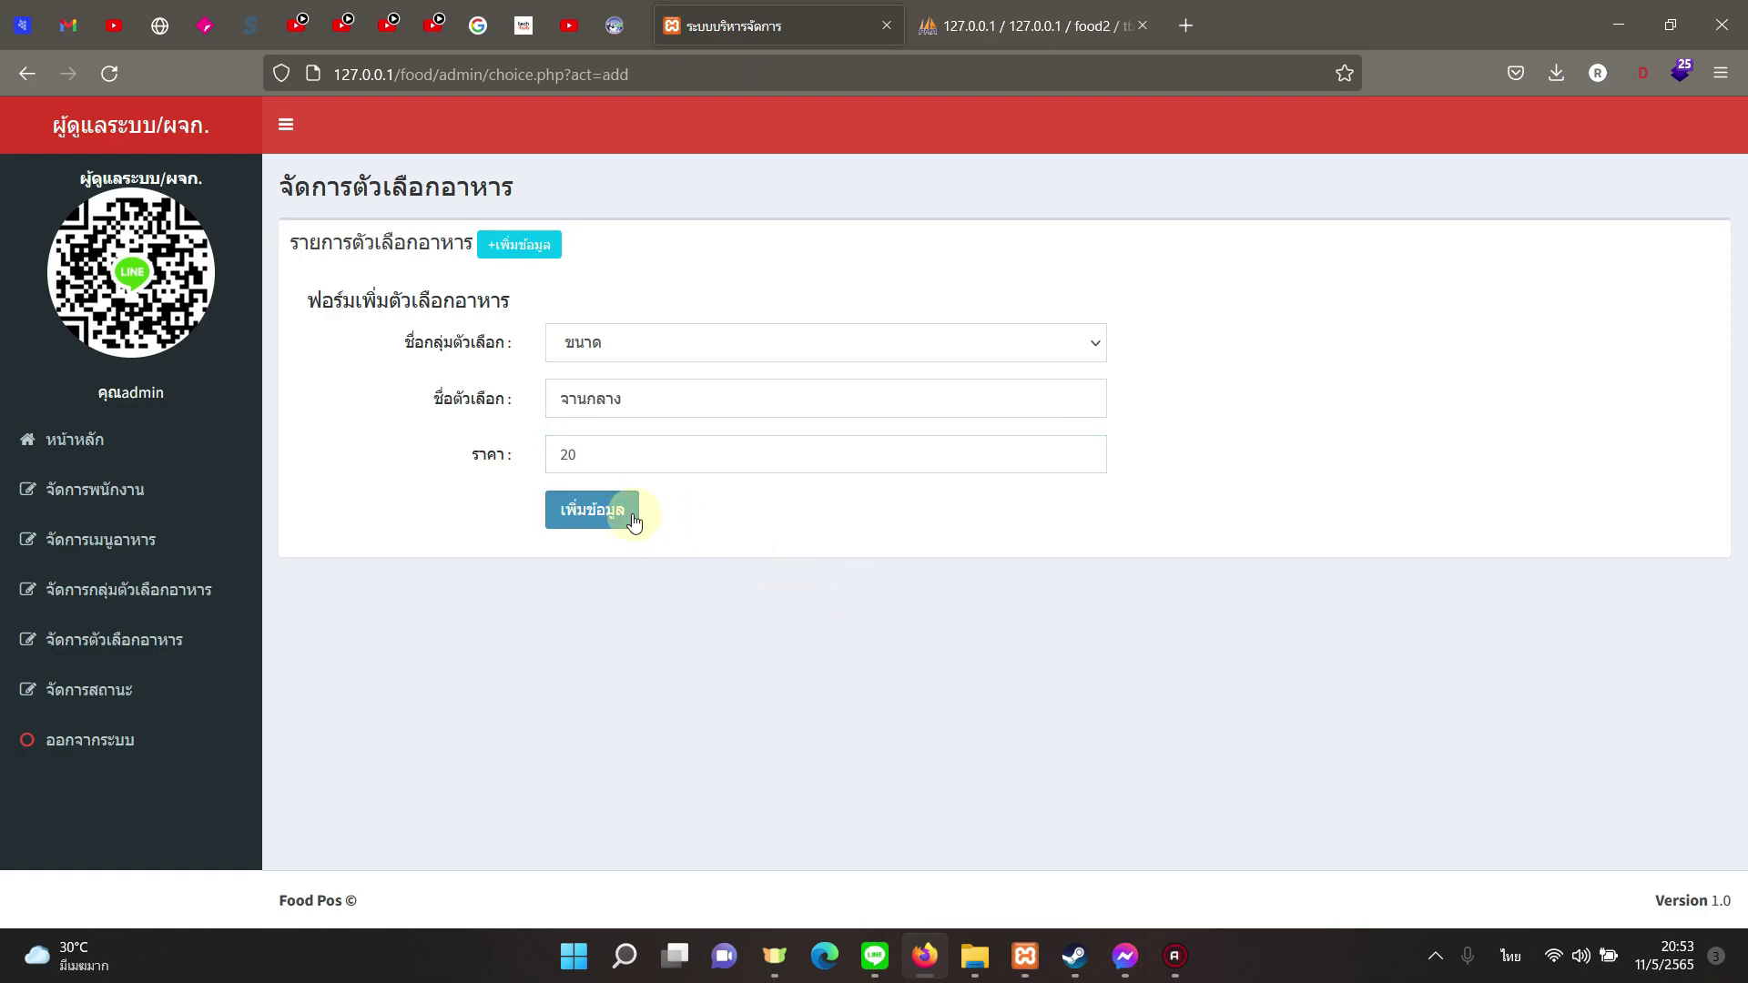
{"action": "left_click", "coordinate": [640, 517]}
{"action": "left_click", "coordinate": [1056, 570]}
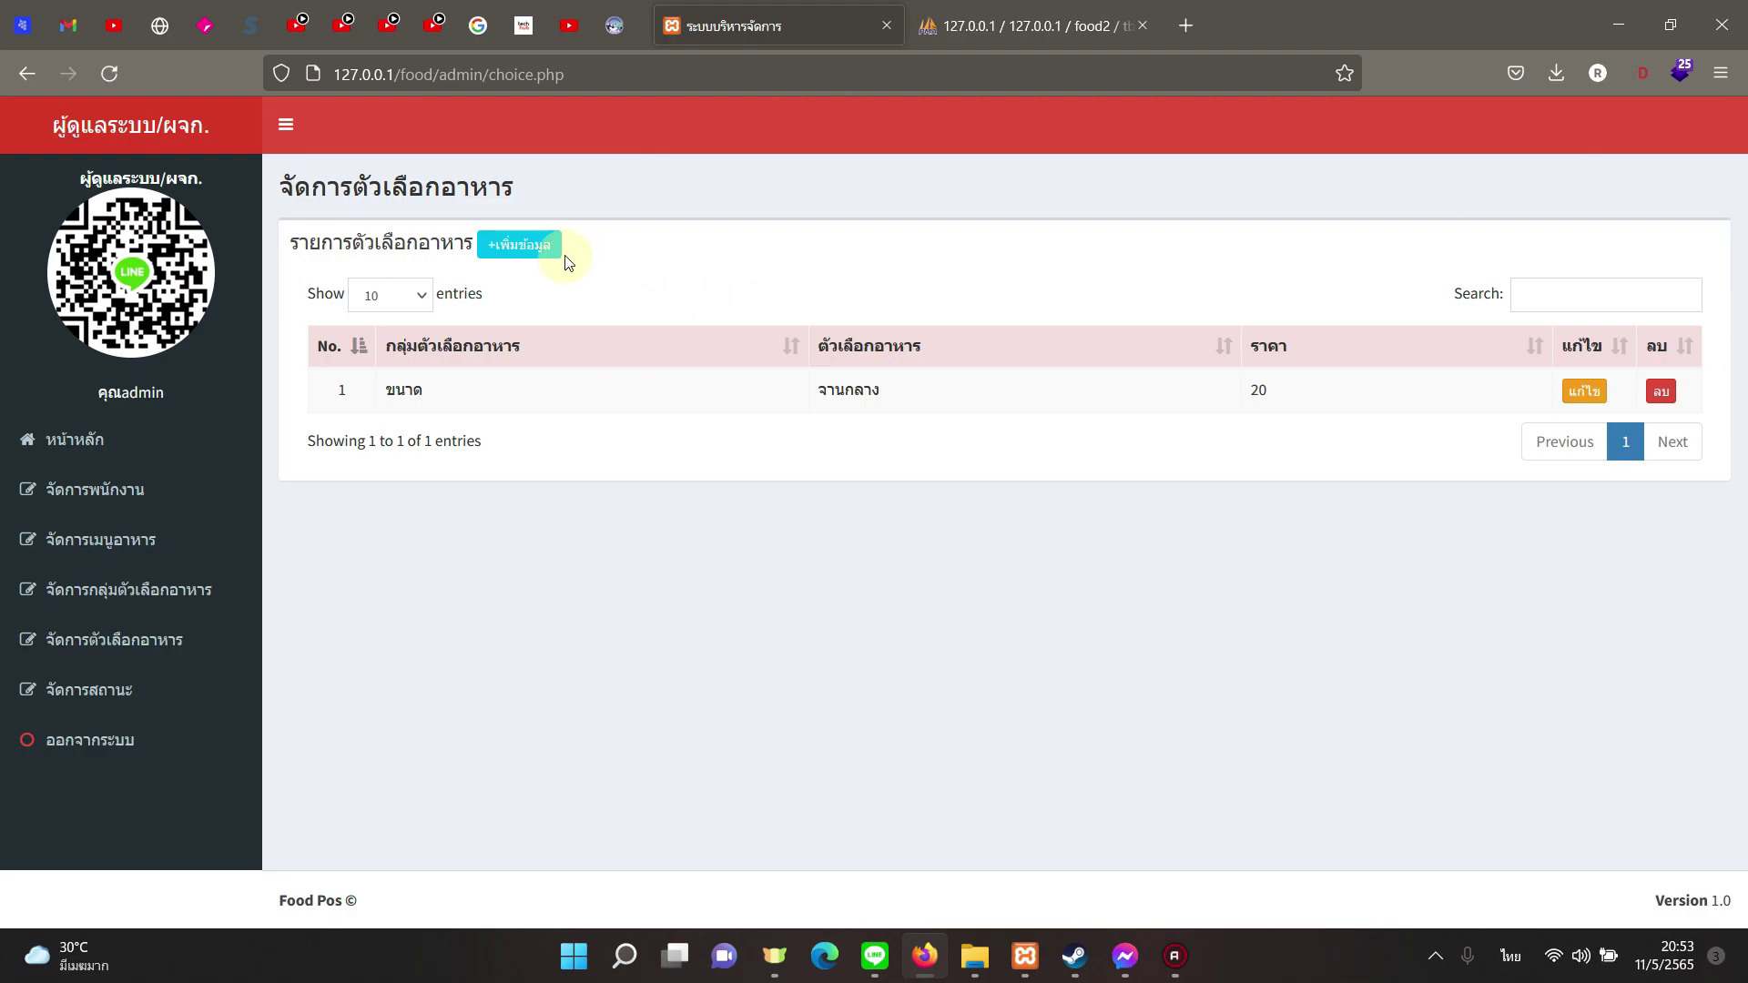
Step: Add the ขนาด option จานใหญ่ priced 50
{"action": "left_click", "coordinate": [551, 245]}
{"action": "left_click", "coordinate": [659, 342]}
{"action": "left_click", "coordinate": [637, 411]}
{"action": "left_click", "coordinate": [647, 402]}
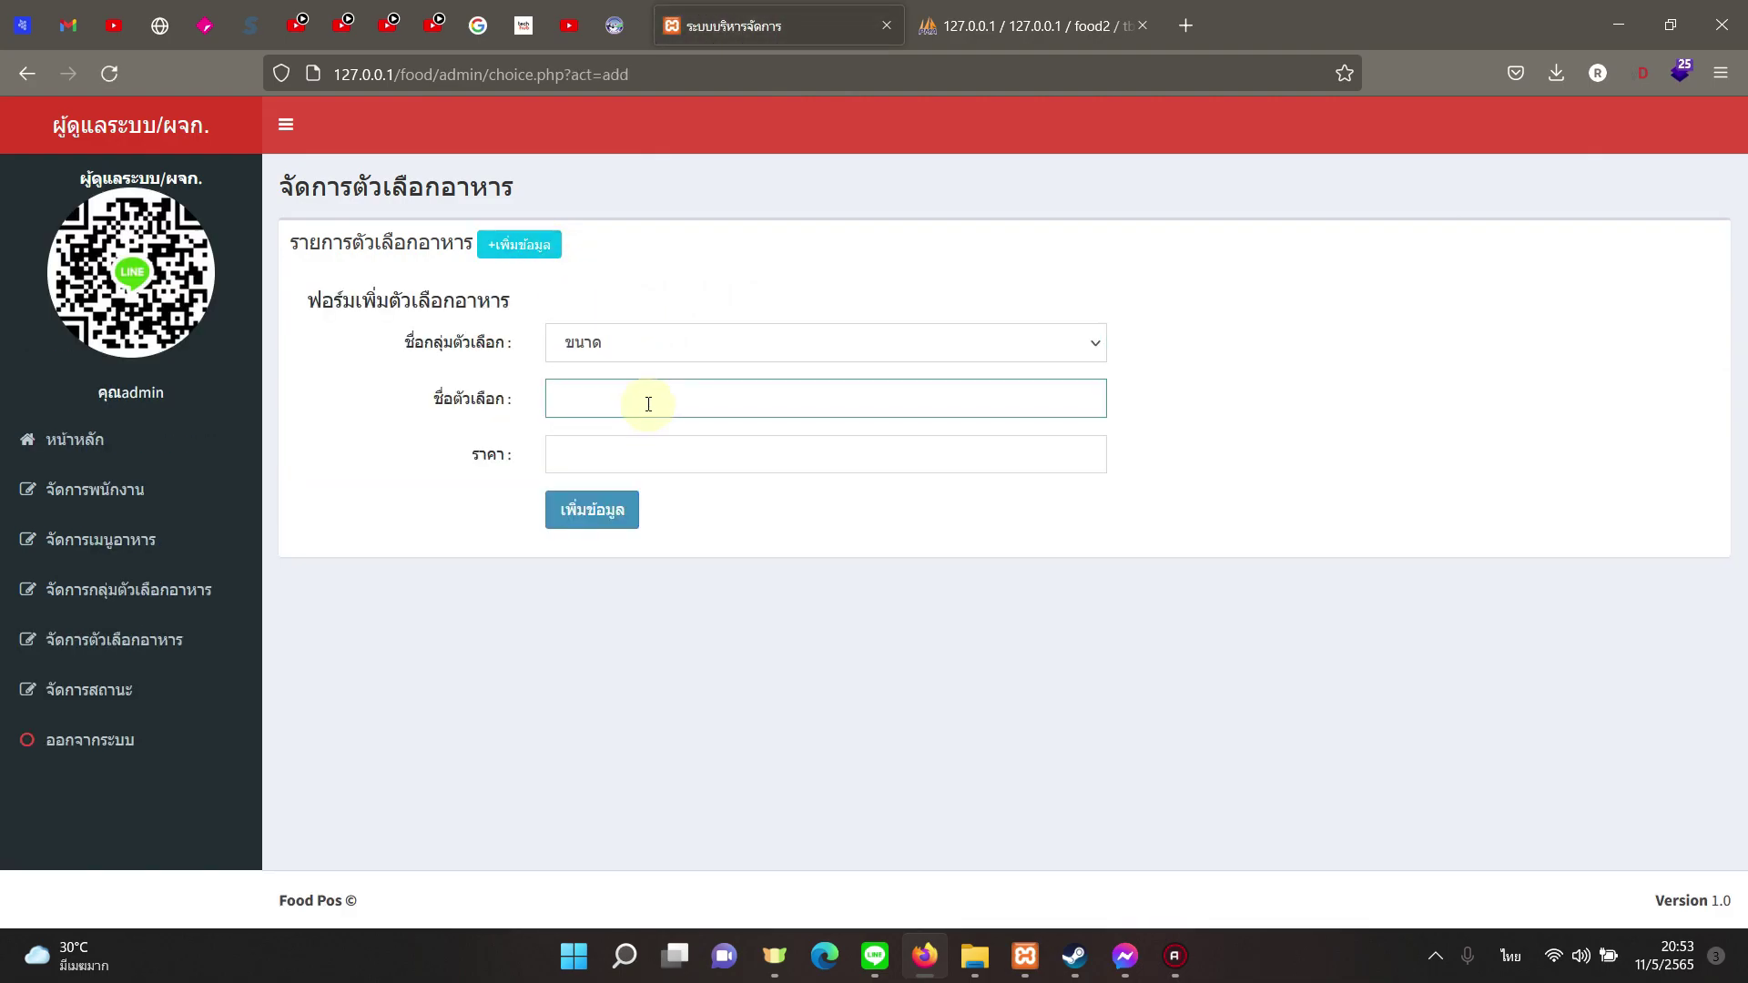
{"action": "type", "text": "จาน"}
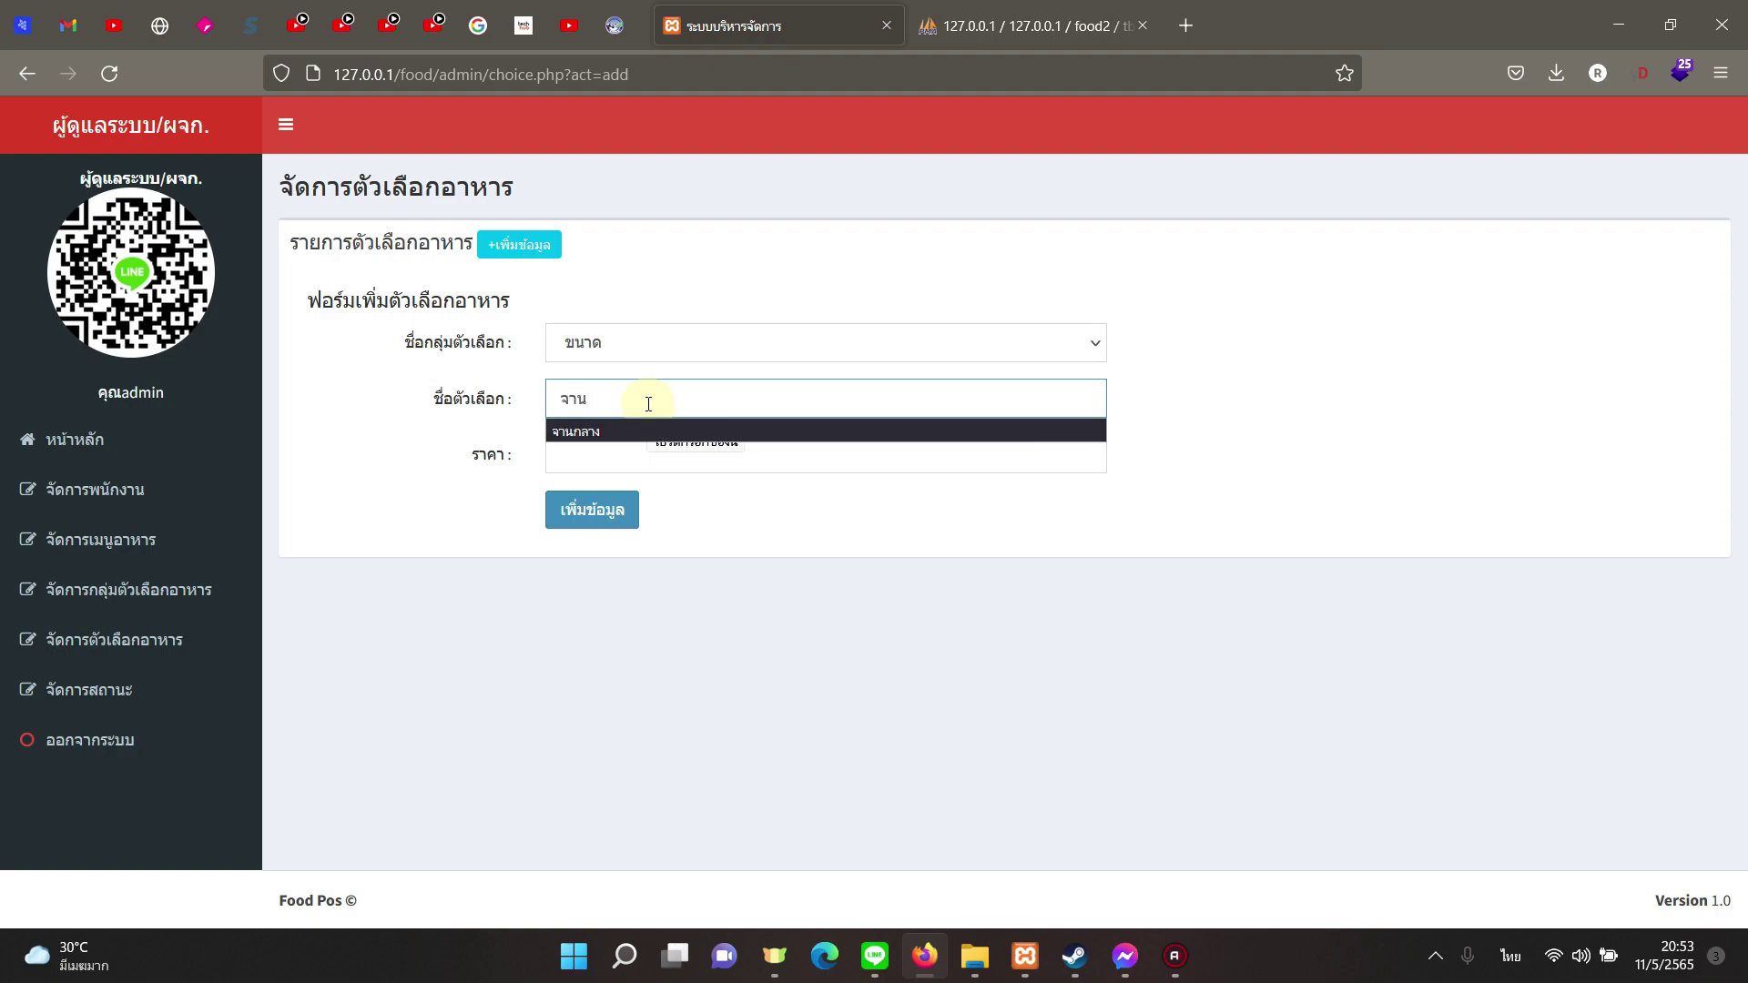
{"action": "type", "text": "ใหญ่"}
{"action": "key", "text": "Tab"}
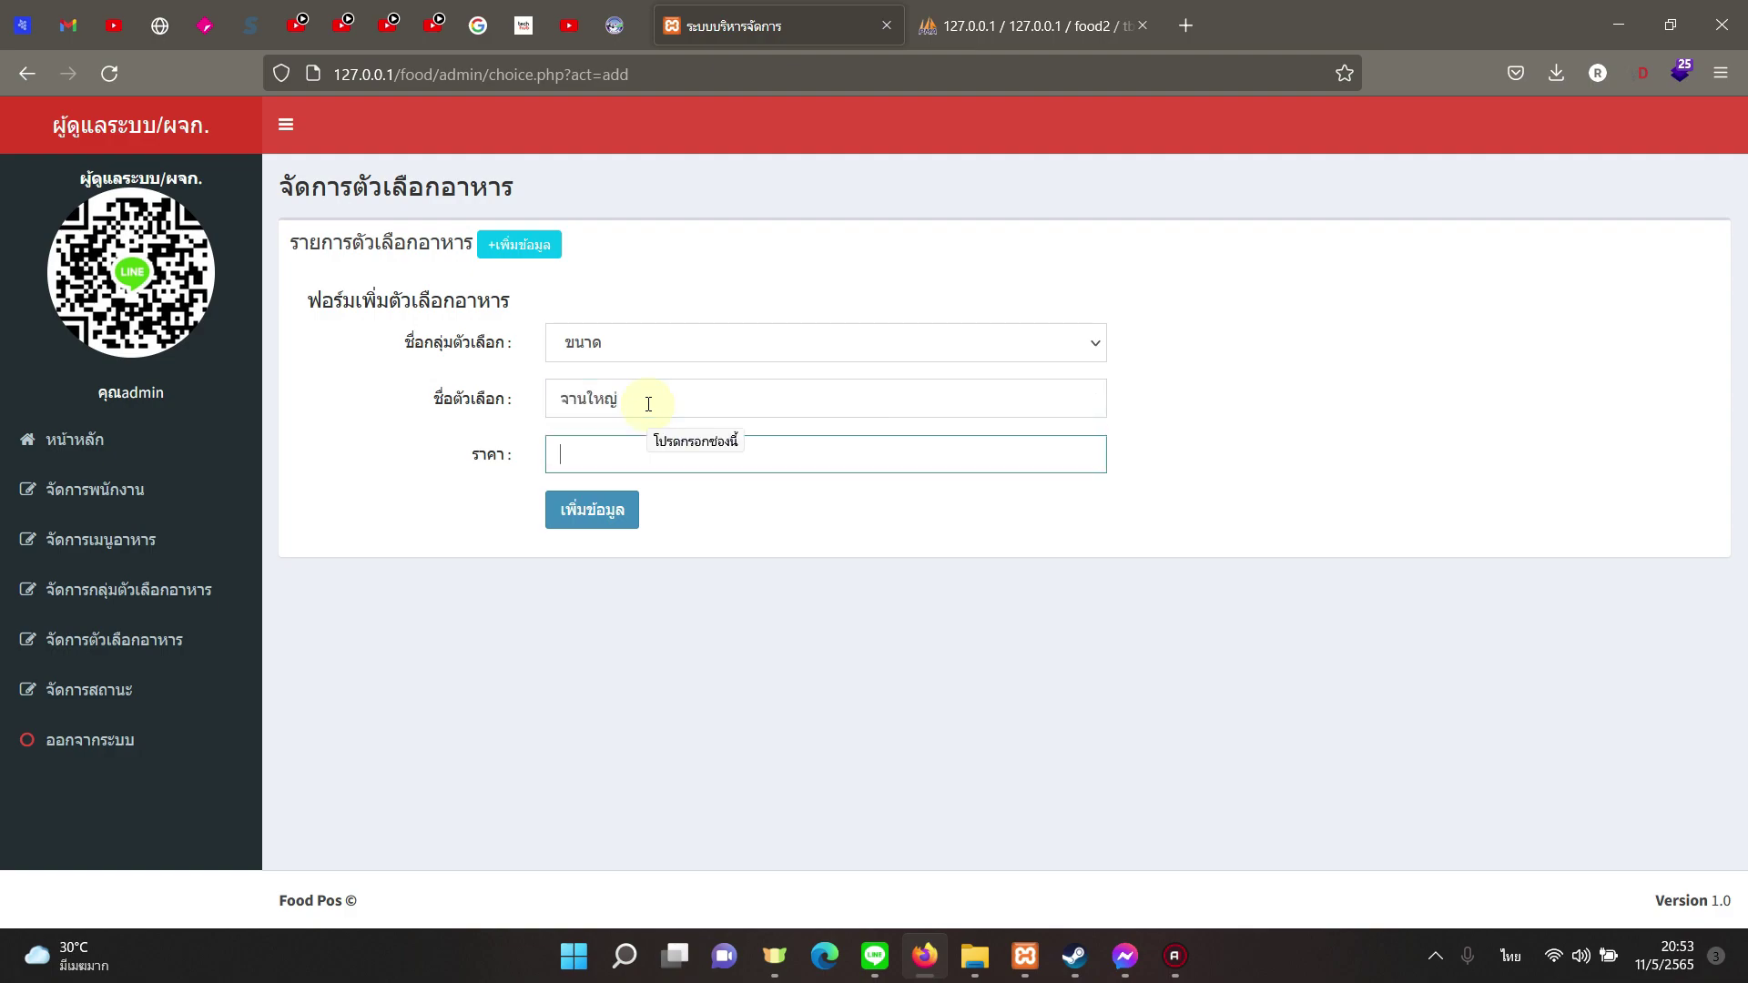
{"action": "type", "text": "50"}
{"action": "left_click", "coordinate": [608, 515]}
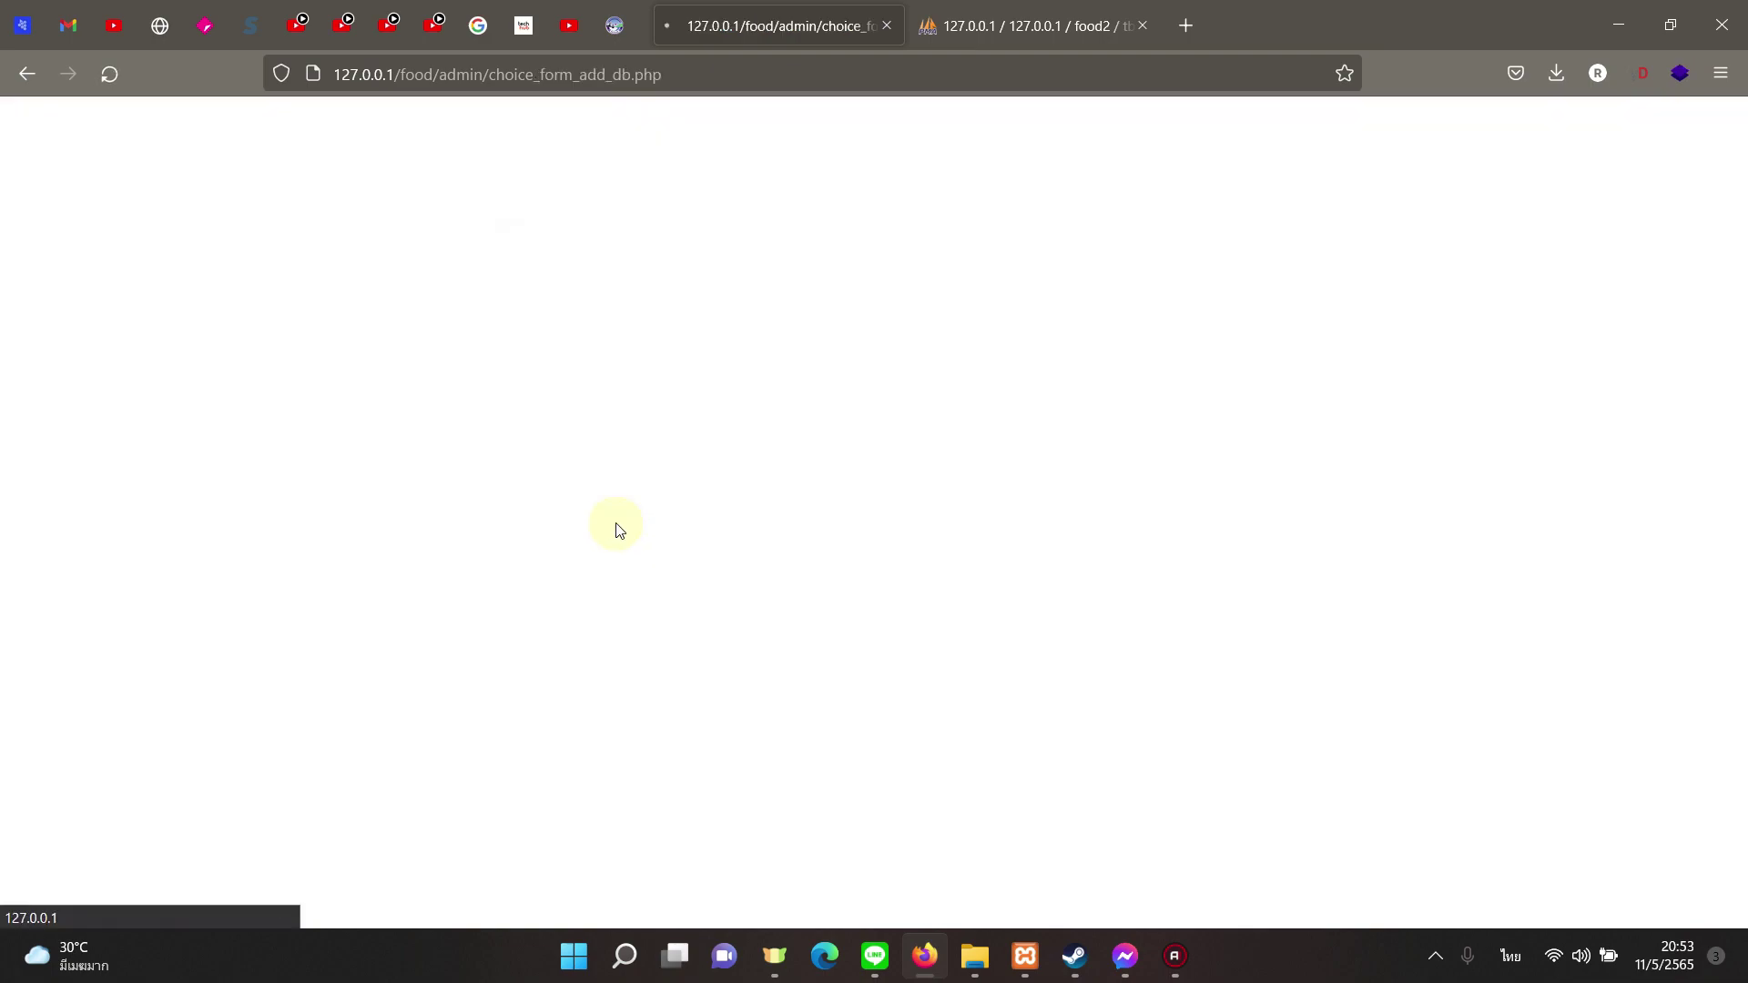
{"action": "left_click", "coordinate": [1049, 556]}
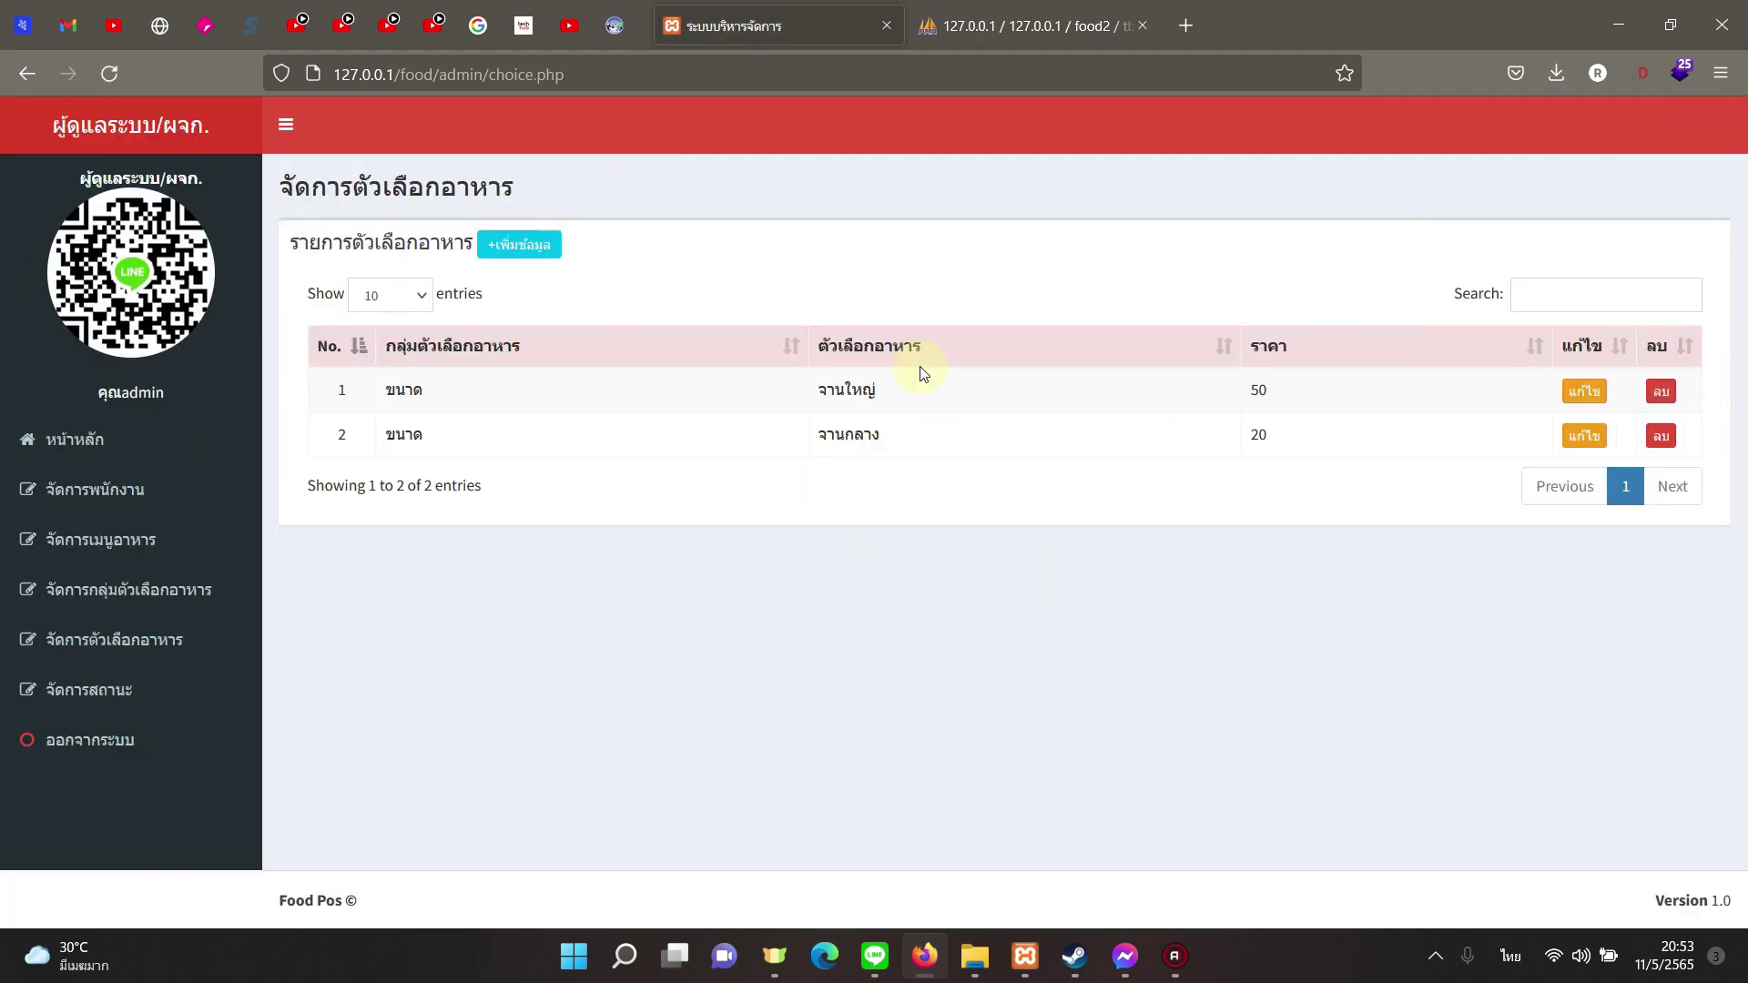
Step: Add the อื่นๆ option จานแบ่ง 1 ชุด priced 20
{"action": "left_click", "coordinate": [543, 261]}
{"action": "left_click", "coordinate": [617, 344]}
{"action": "left_click", "coordinate": [637, 440]}
{"action": "left_click", "coordinate": [639, 400]}
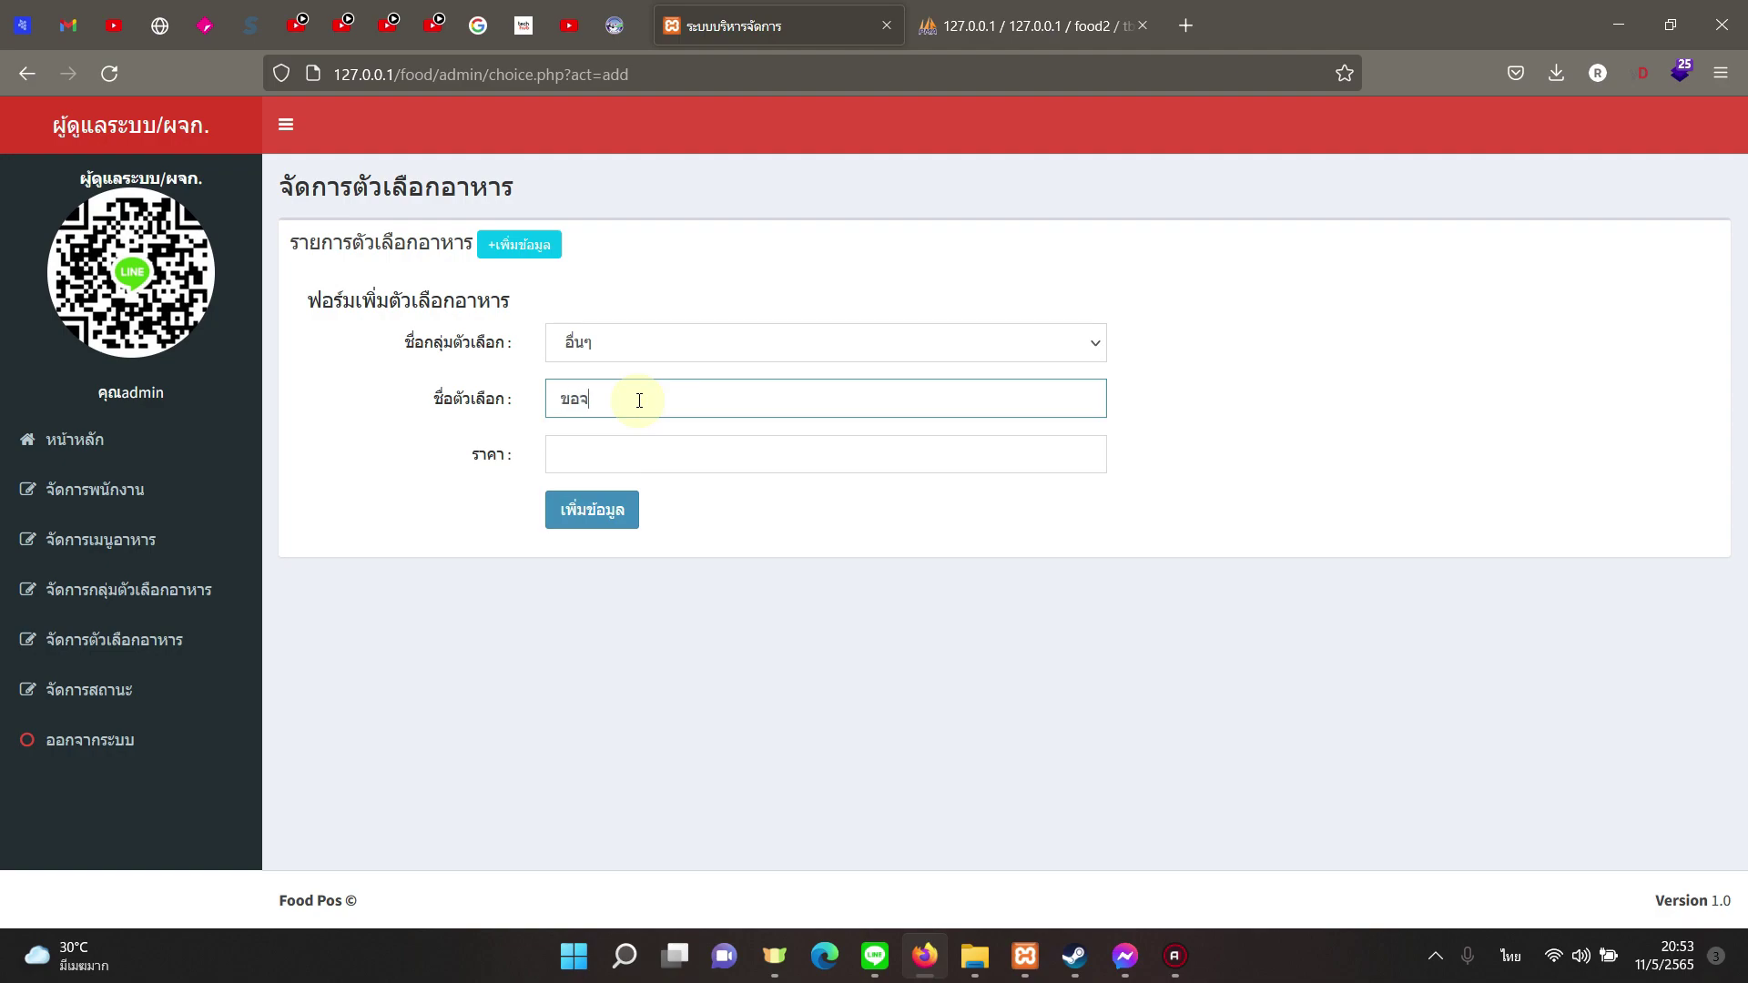
{"action": "type", "text": "จานแบ่ง 1 ชุด"}
{"action": "left_click", "coordinate": [626, 457]}
{"action": "type", "text": "20"}
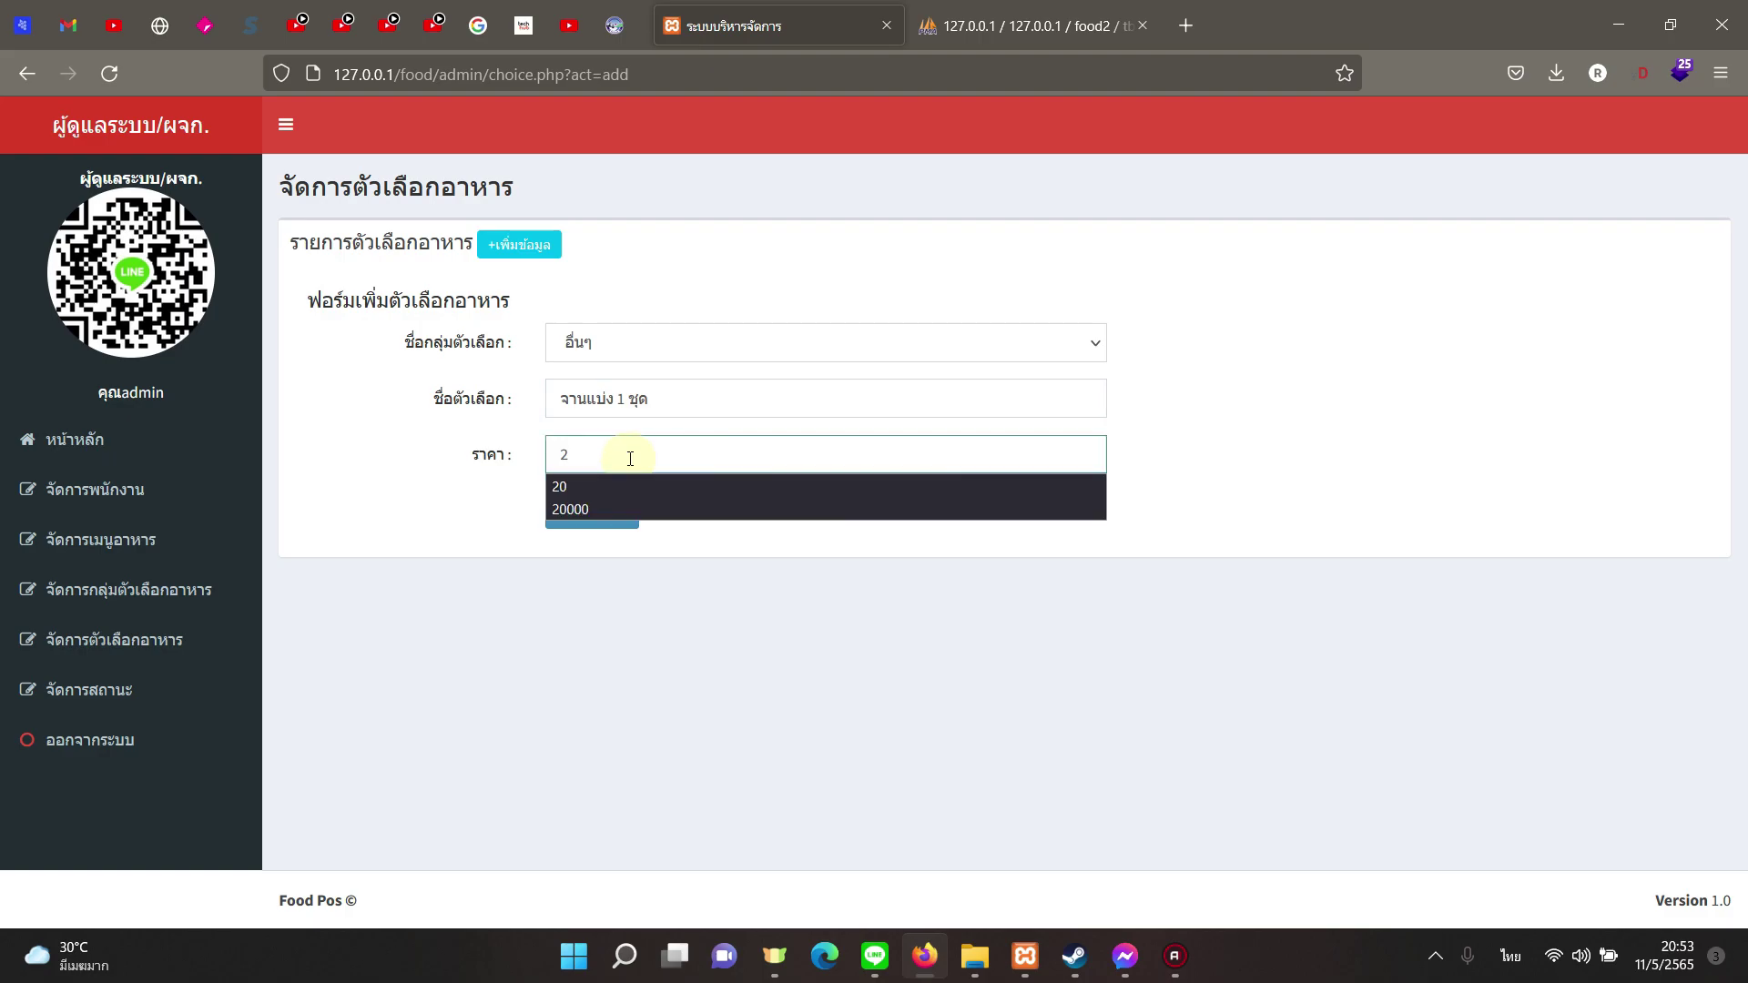
{"action": "left_click", "coordinate": [587, 512]}
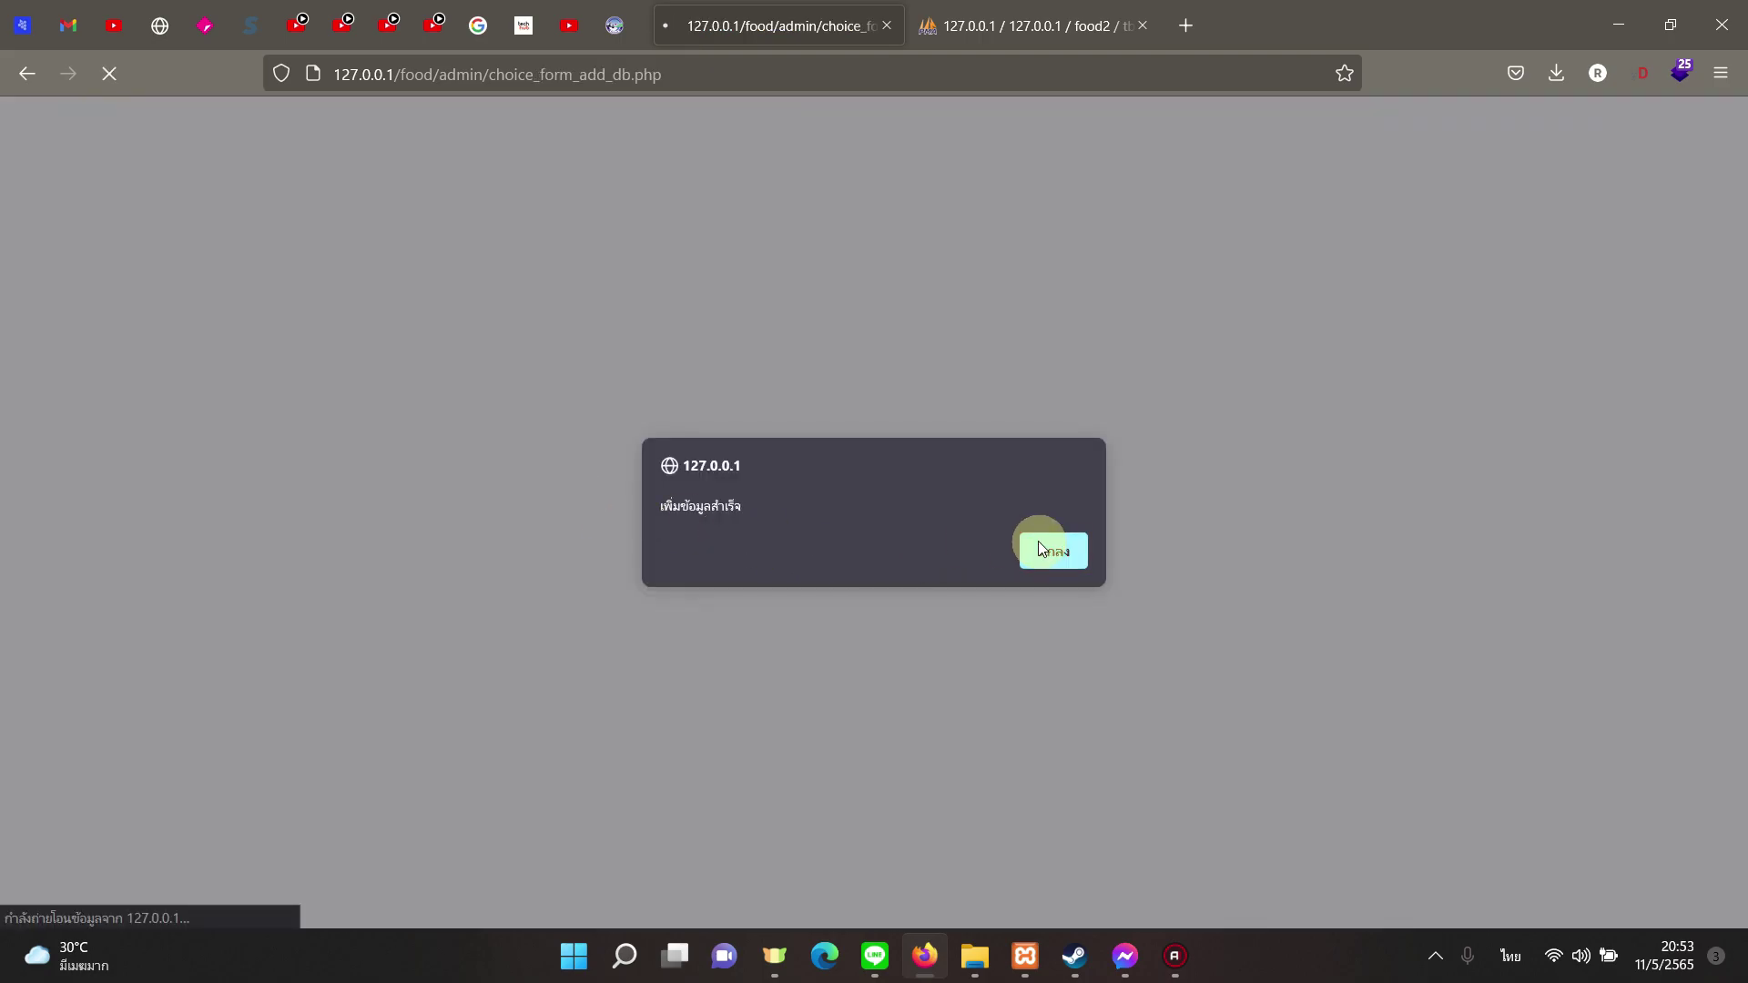
{"action": "left_click", "coordinate": [1040, 549]}
Step: Add the อื่นๆ option น้ำอัดลมขวดใหญ่ priced 30
{"action": "left_click", "coordinate": [519, 244]}
{"action": "left_click", "coordinate": [668, 351]}
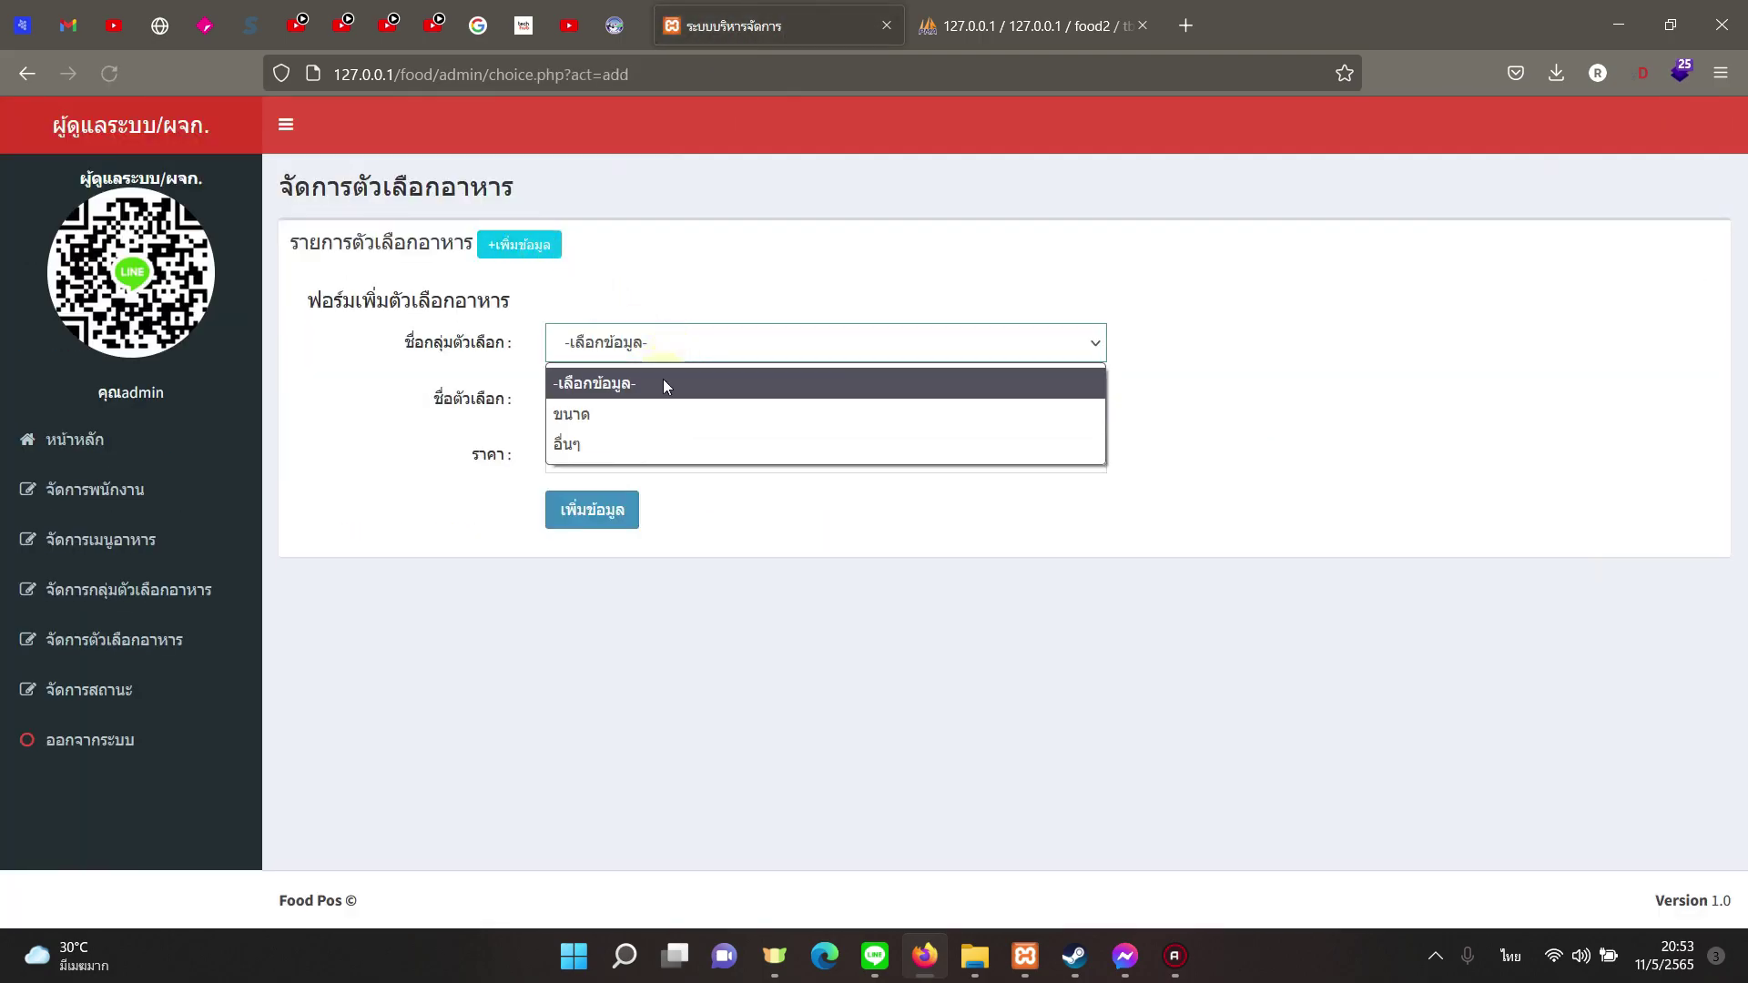
{"action": "left_click", "coordinate": [597, 444]}
{"action": "left_click", "coordinate": [648, 407]}
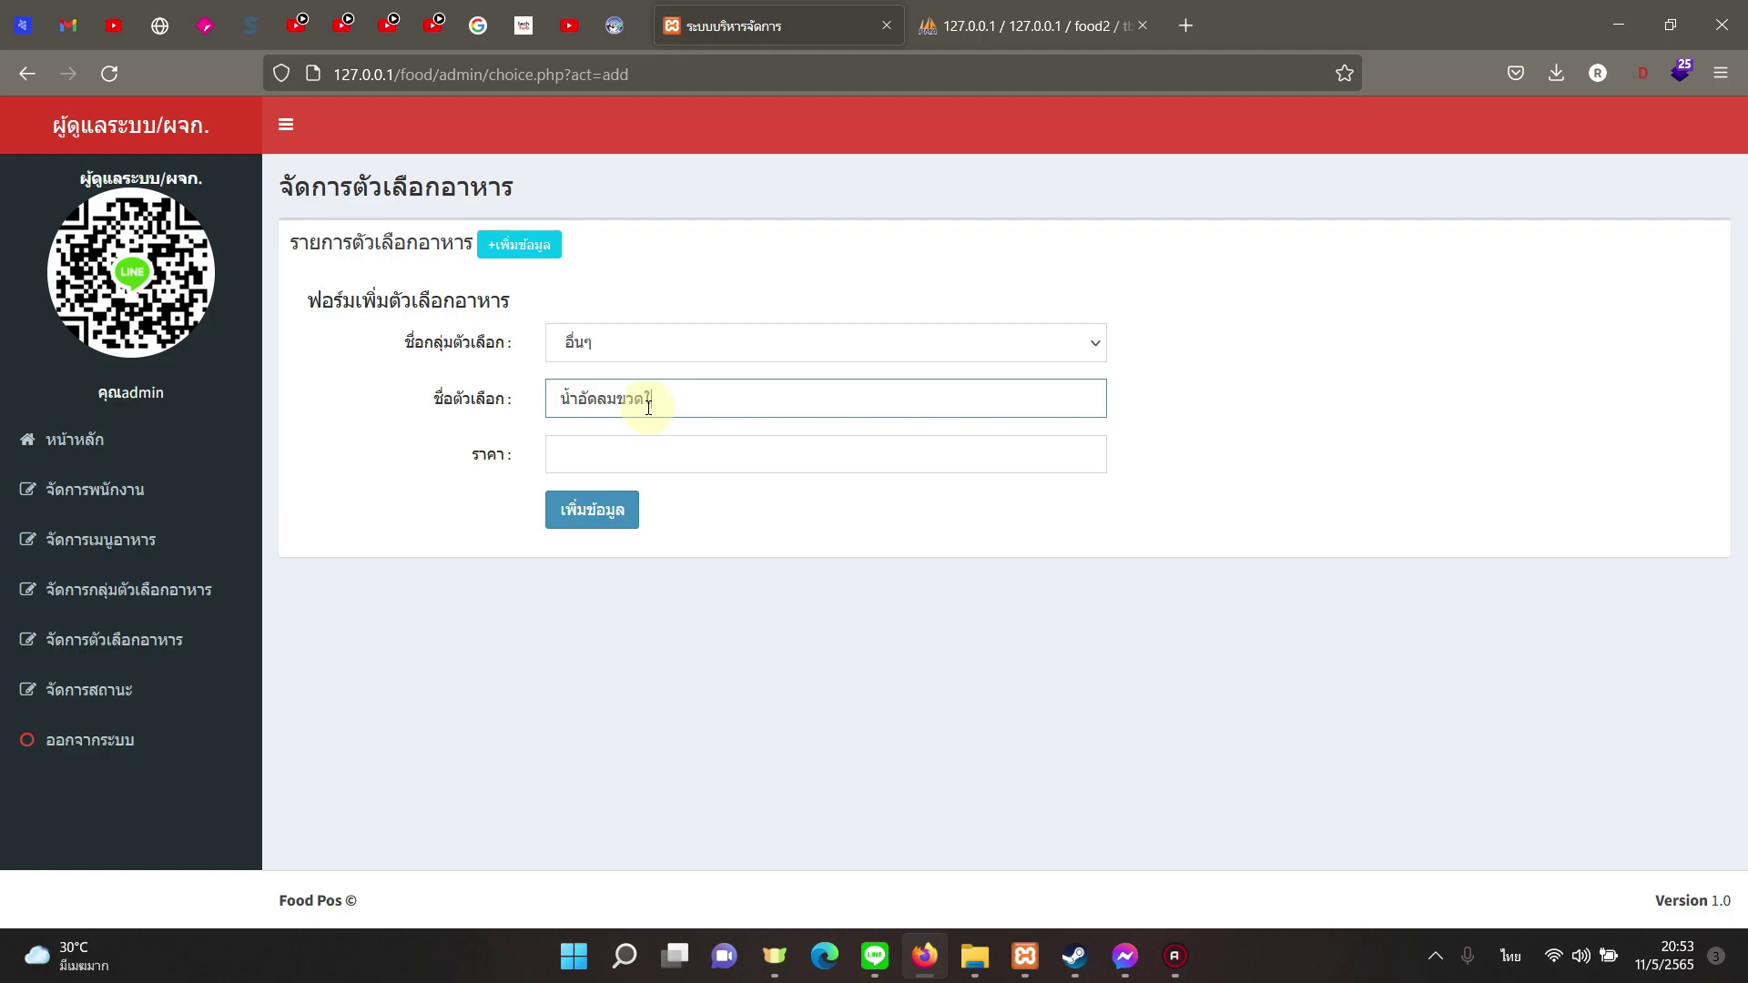
{"action": "type", "text": "30"}
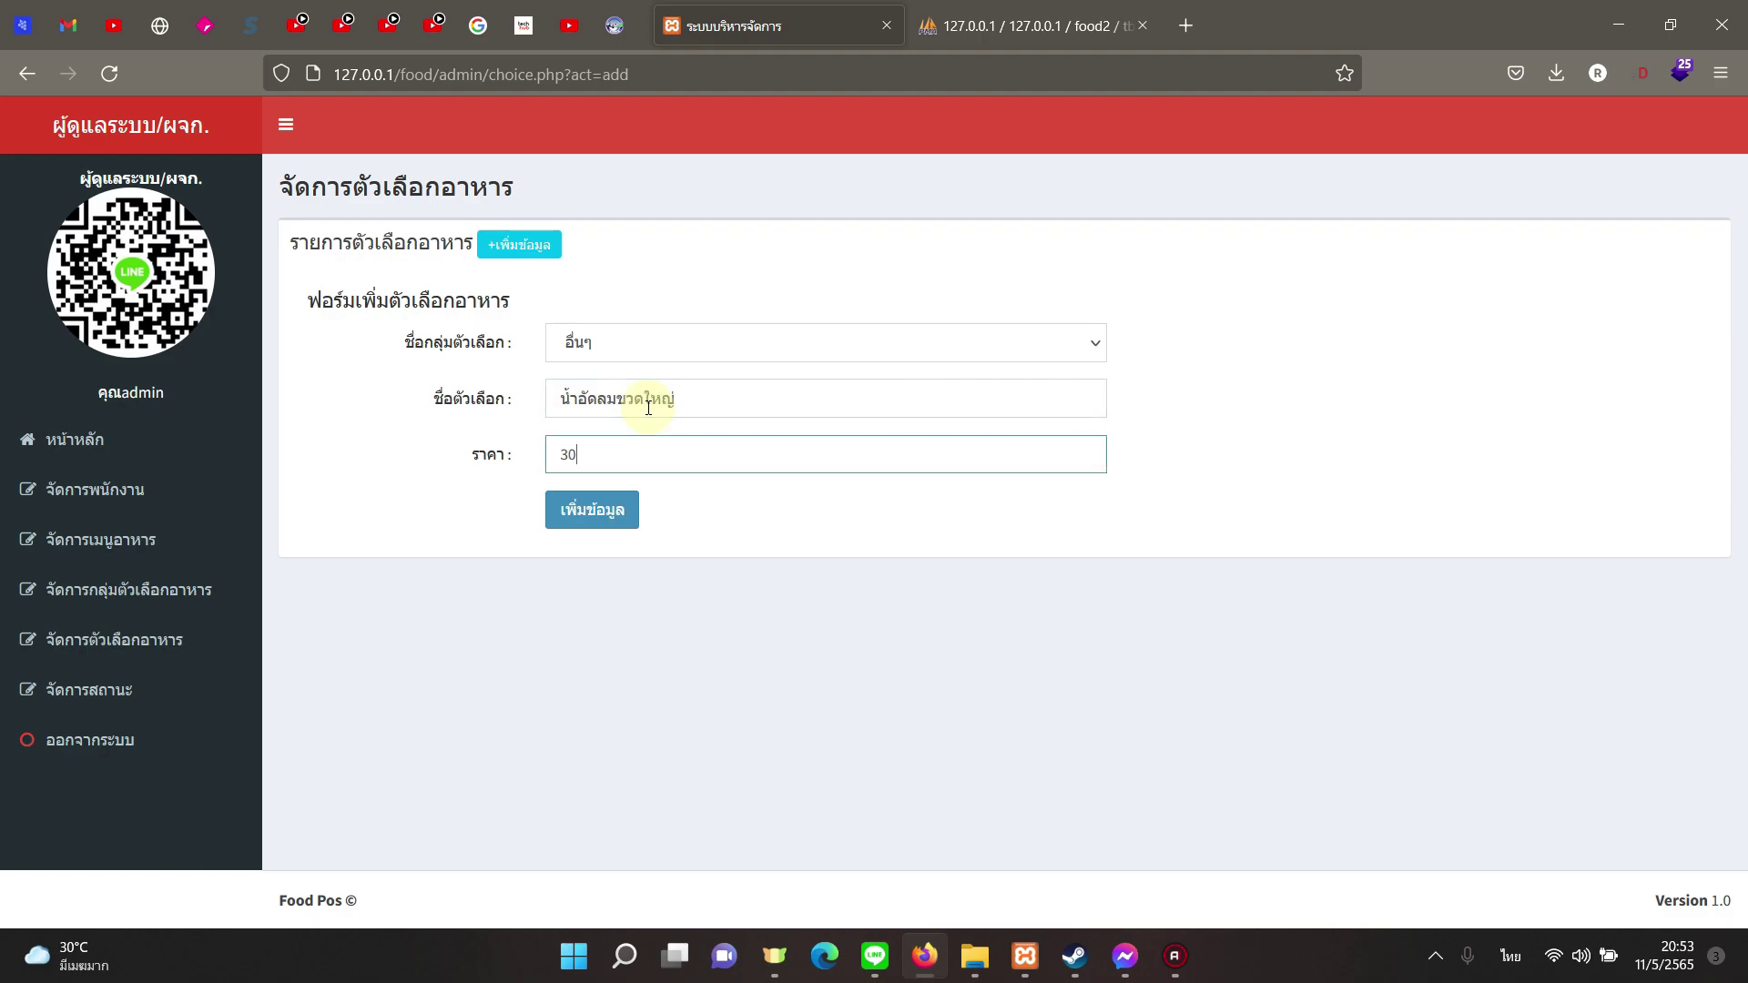
{"action": "left_click", "coordinate": [619, 506]}
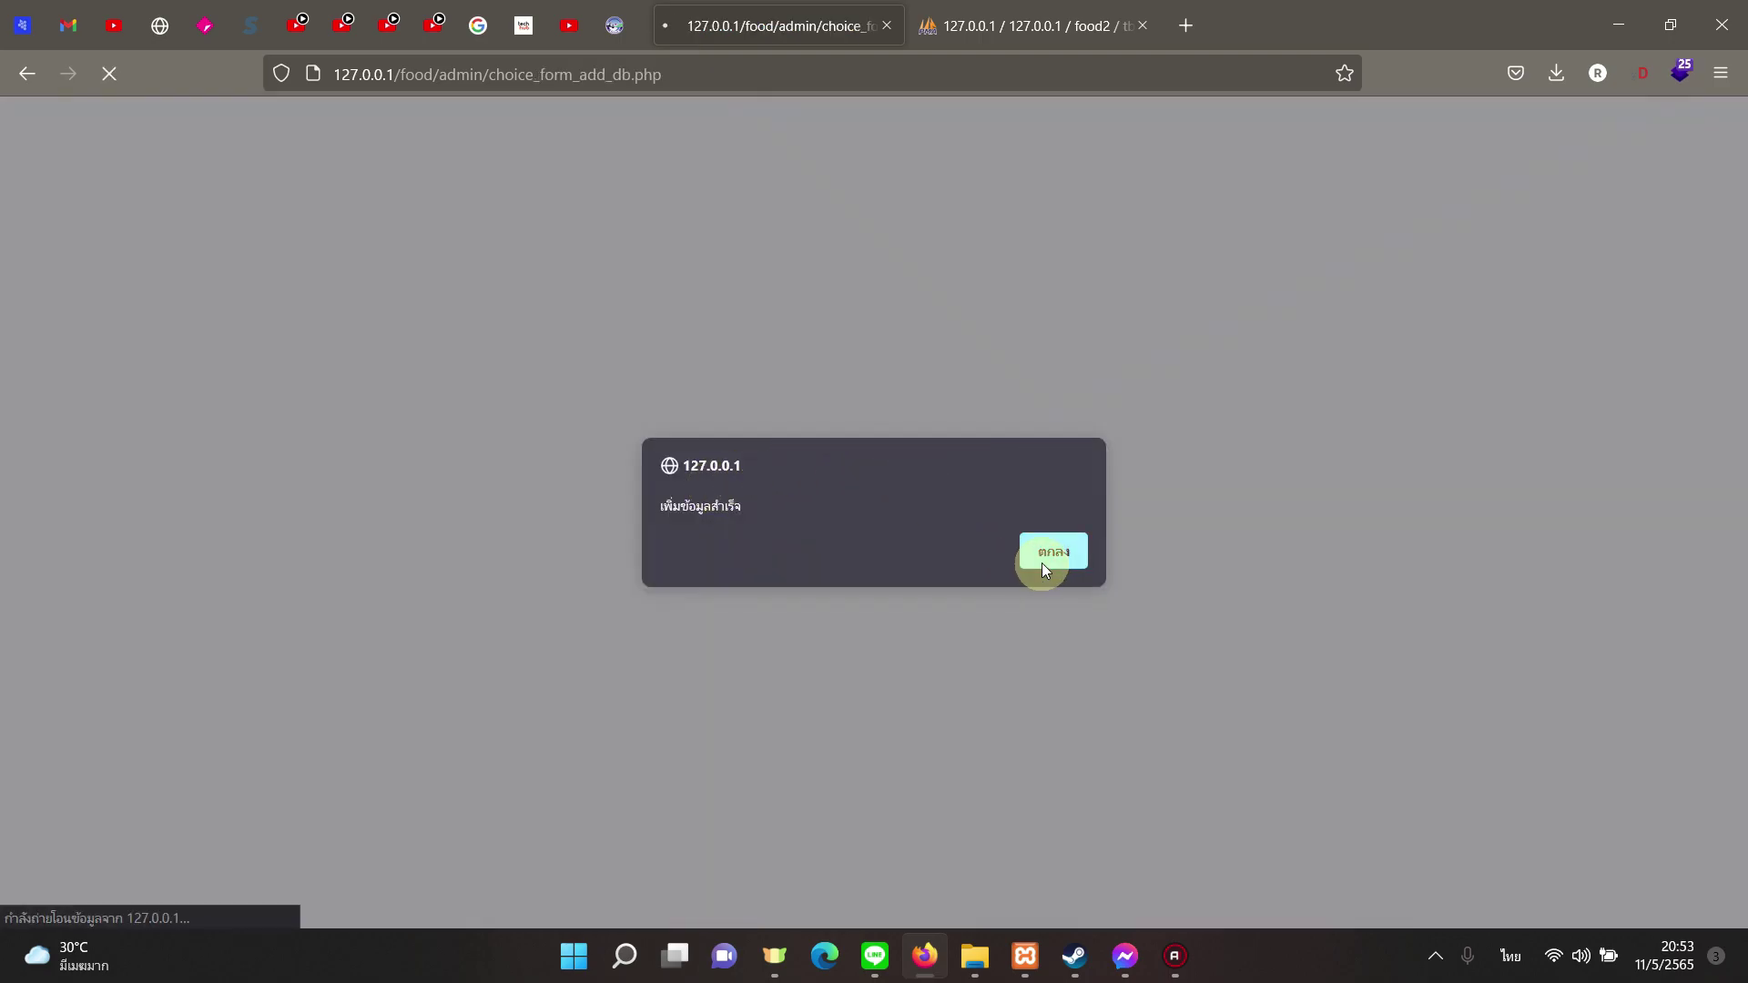
{"action": "left_click", "coordinate": [1043, 564]}
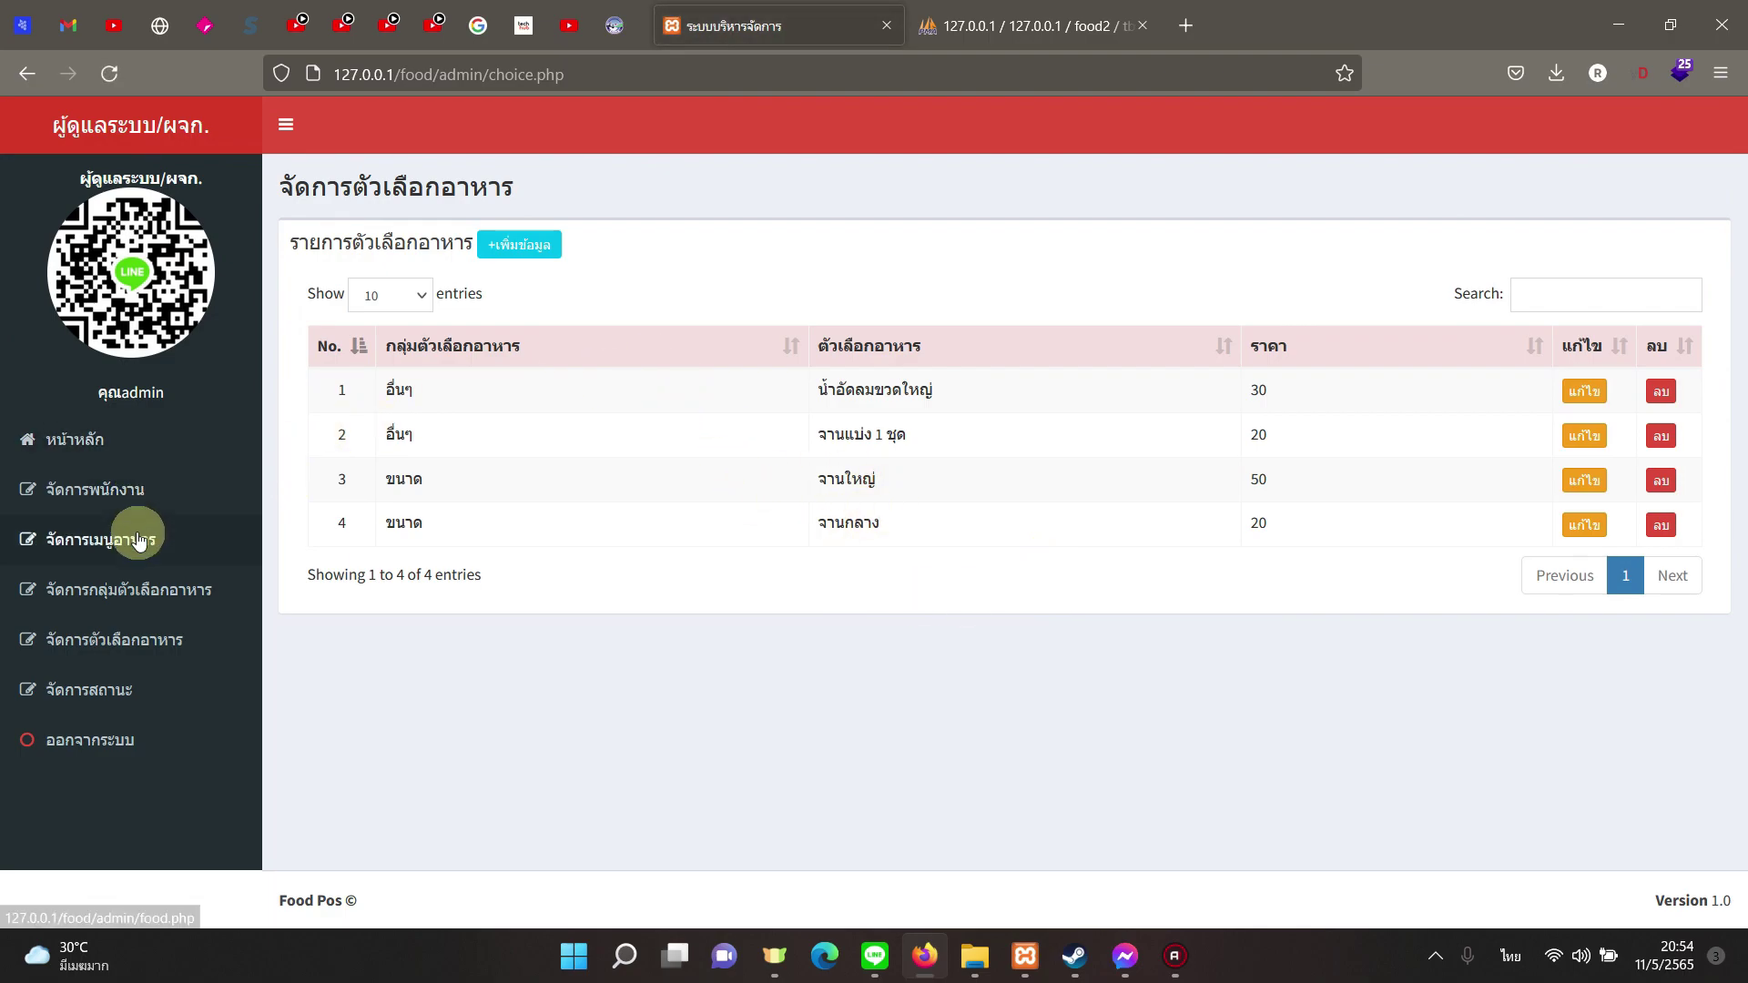
Step: Revisit the food menu, option group and option pages, then log out of the admin site
{"action": "left_click", "coordinate": [139, 541]}
{"action": "left_click", "coordinate": [173, 589]}
{"action": "left_click", "coordinate": [170, 648]}
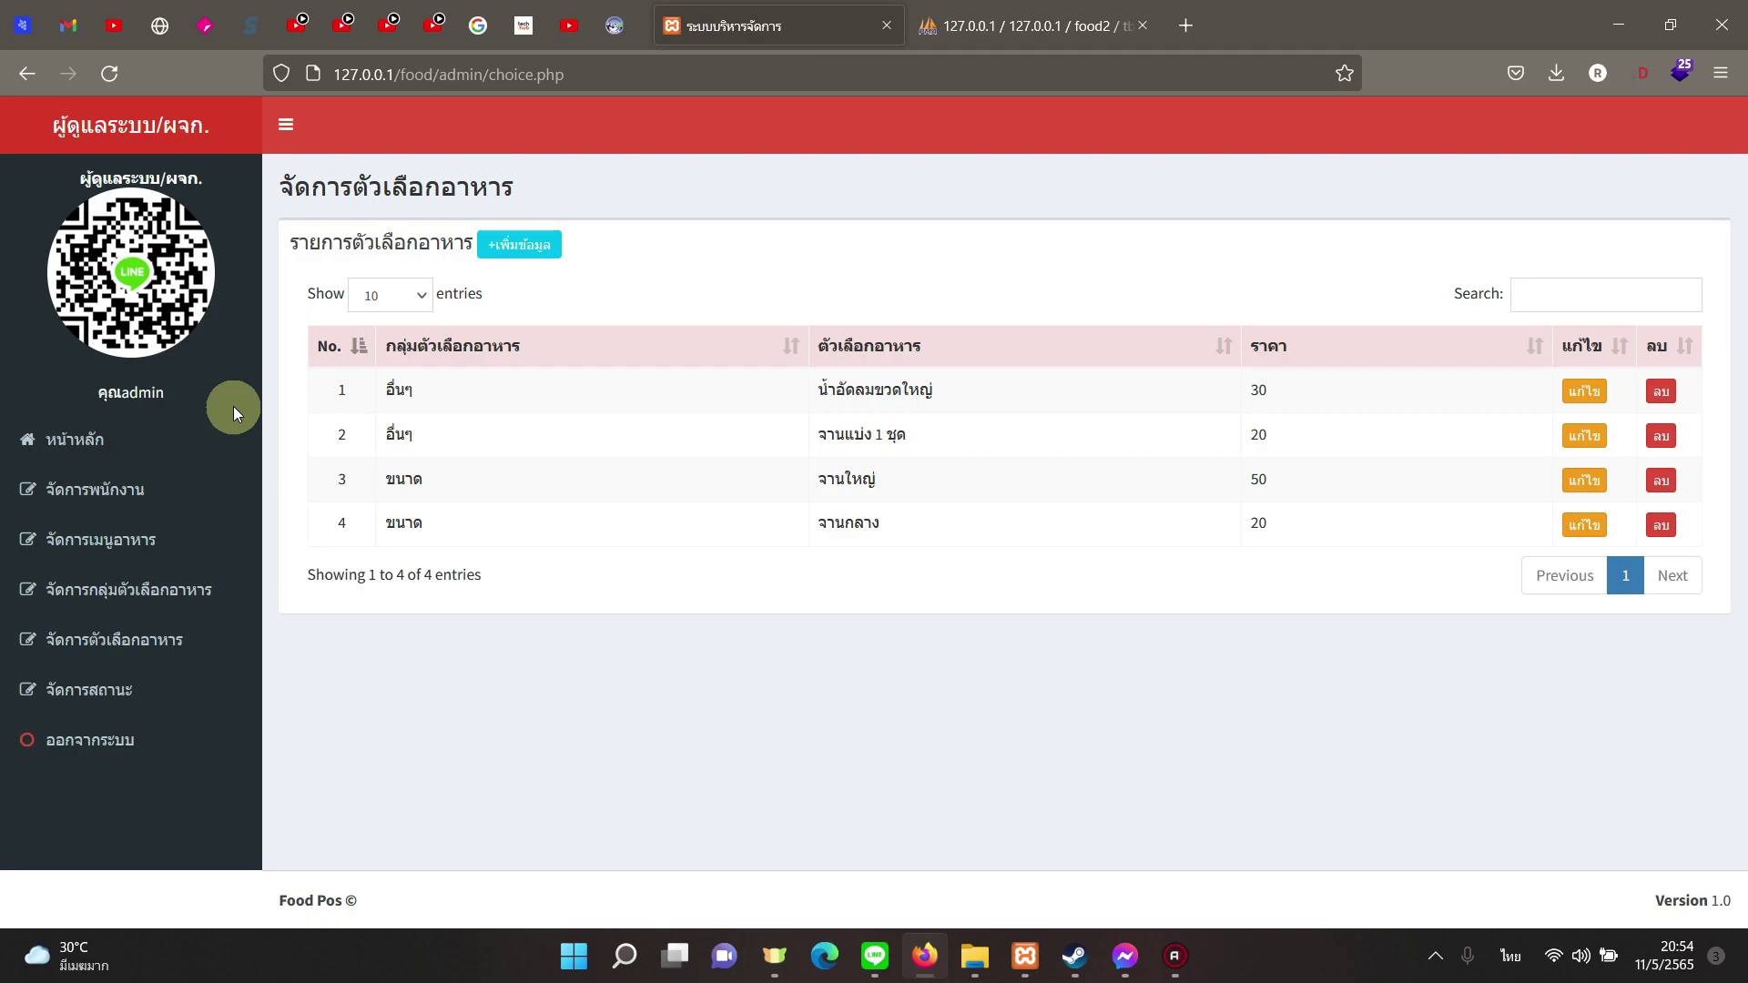
{"action": "left_click", "coordinate": [123, 733]}
Step: Confirm the logout and open the member sign-up form
{"action": "left_click", "coordinate": [982, 556]}
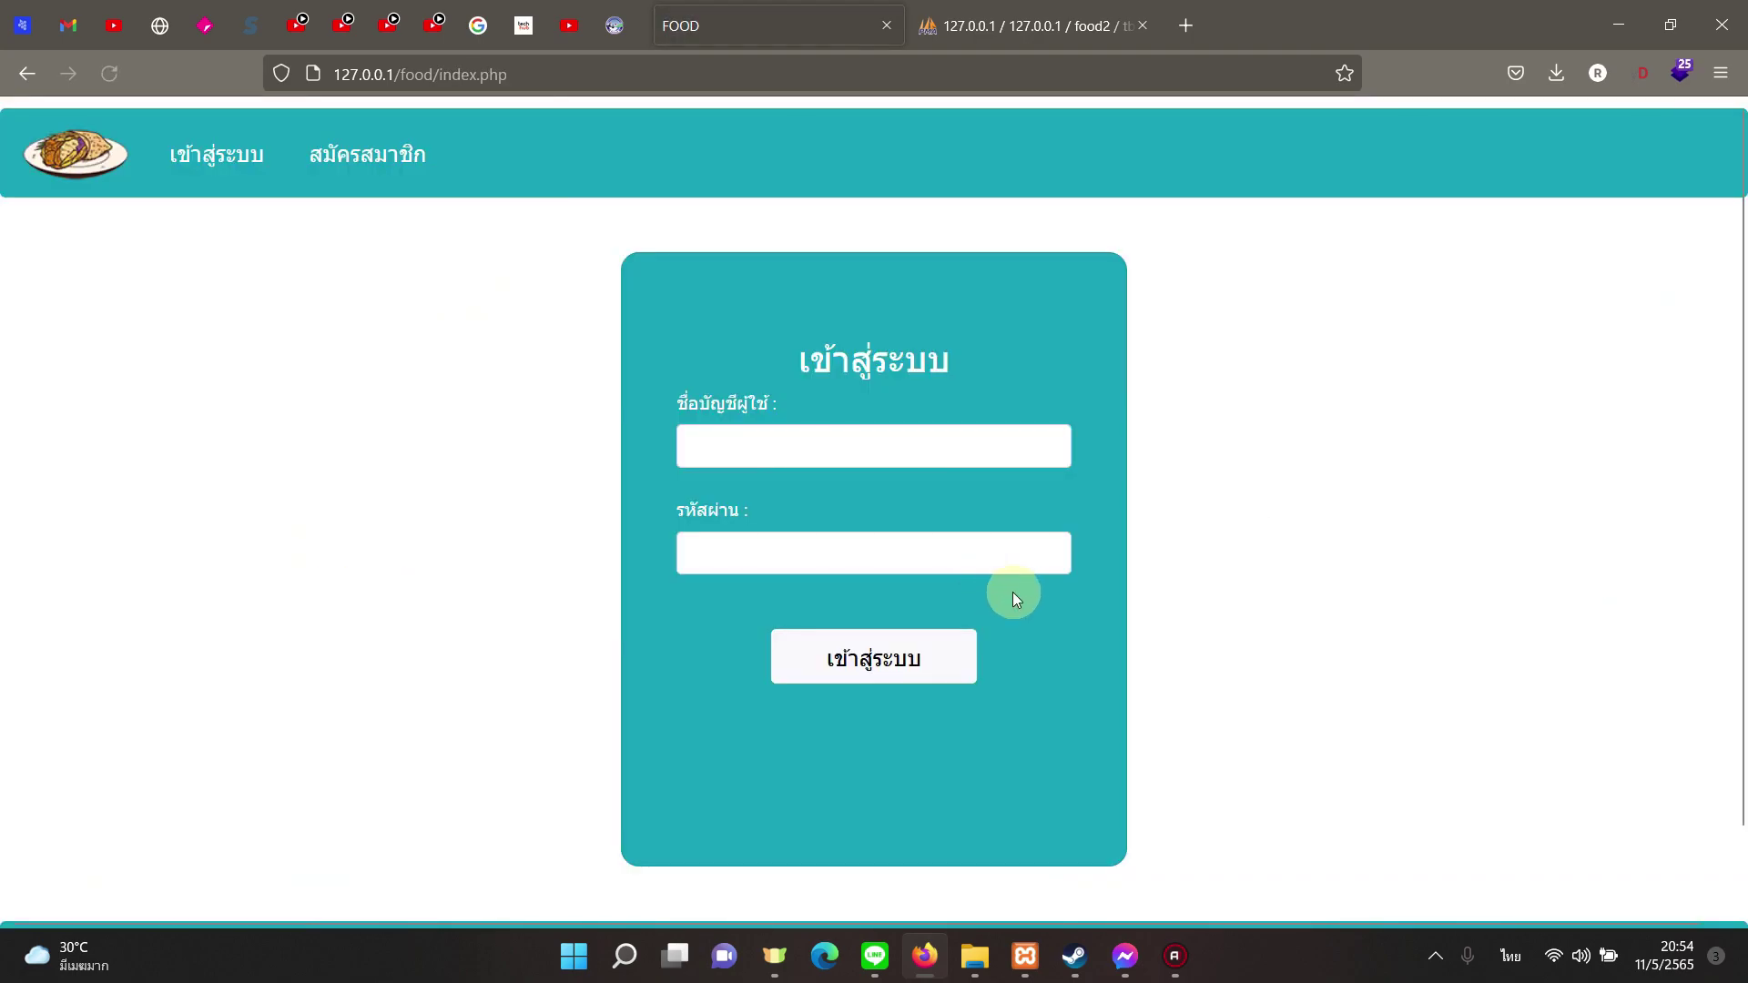
{"action": "left_click", "coordinate": [362, 157]}
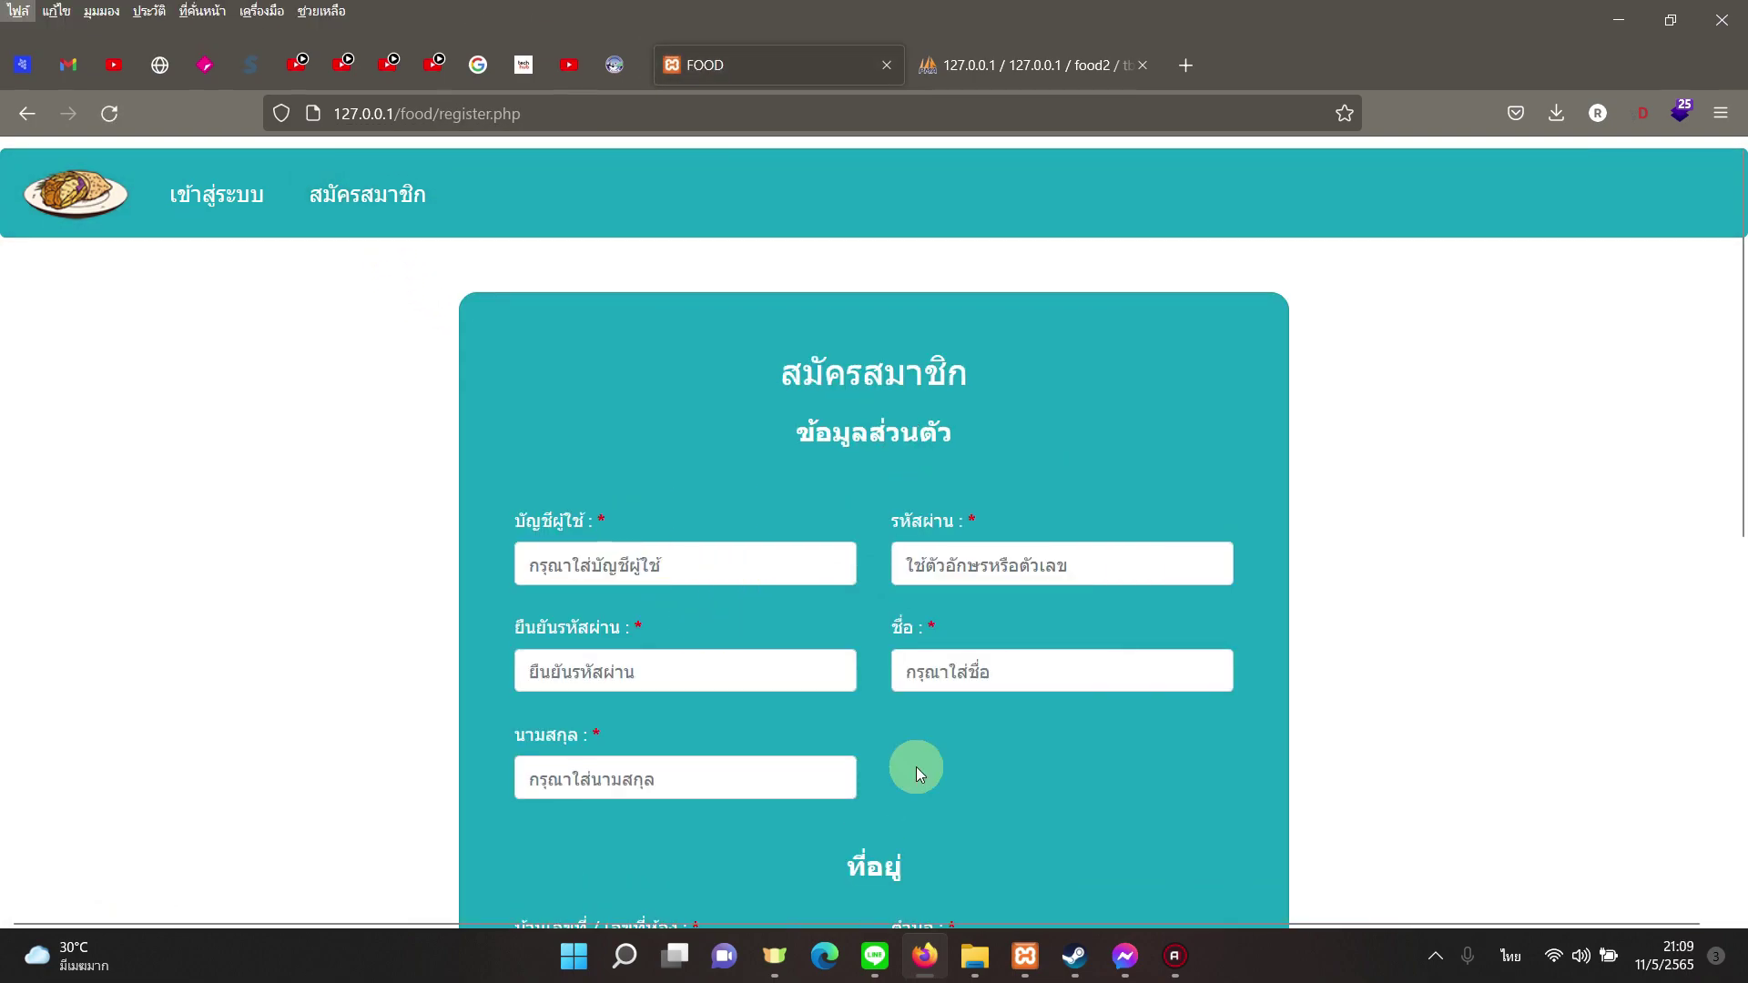
{"action": "left_click", "coordinate": [967, 742]}
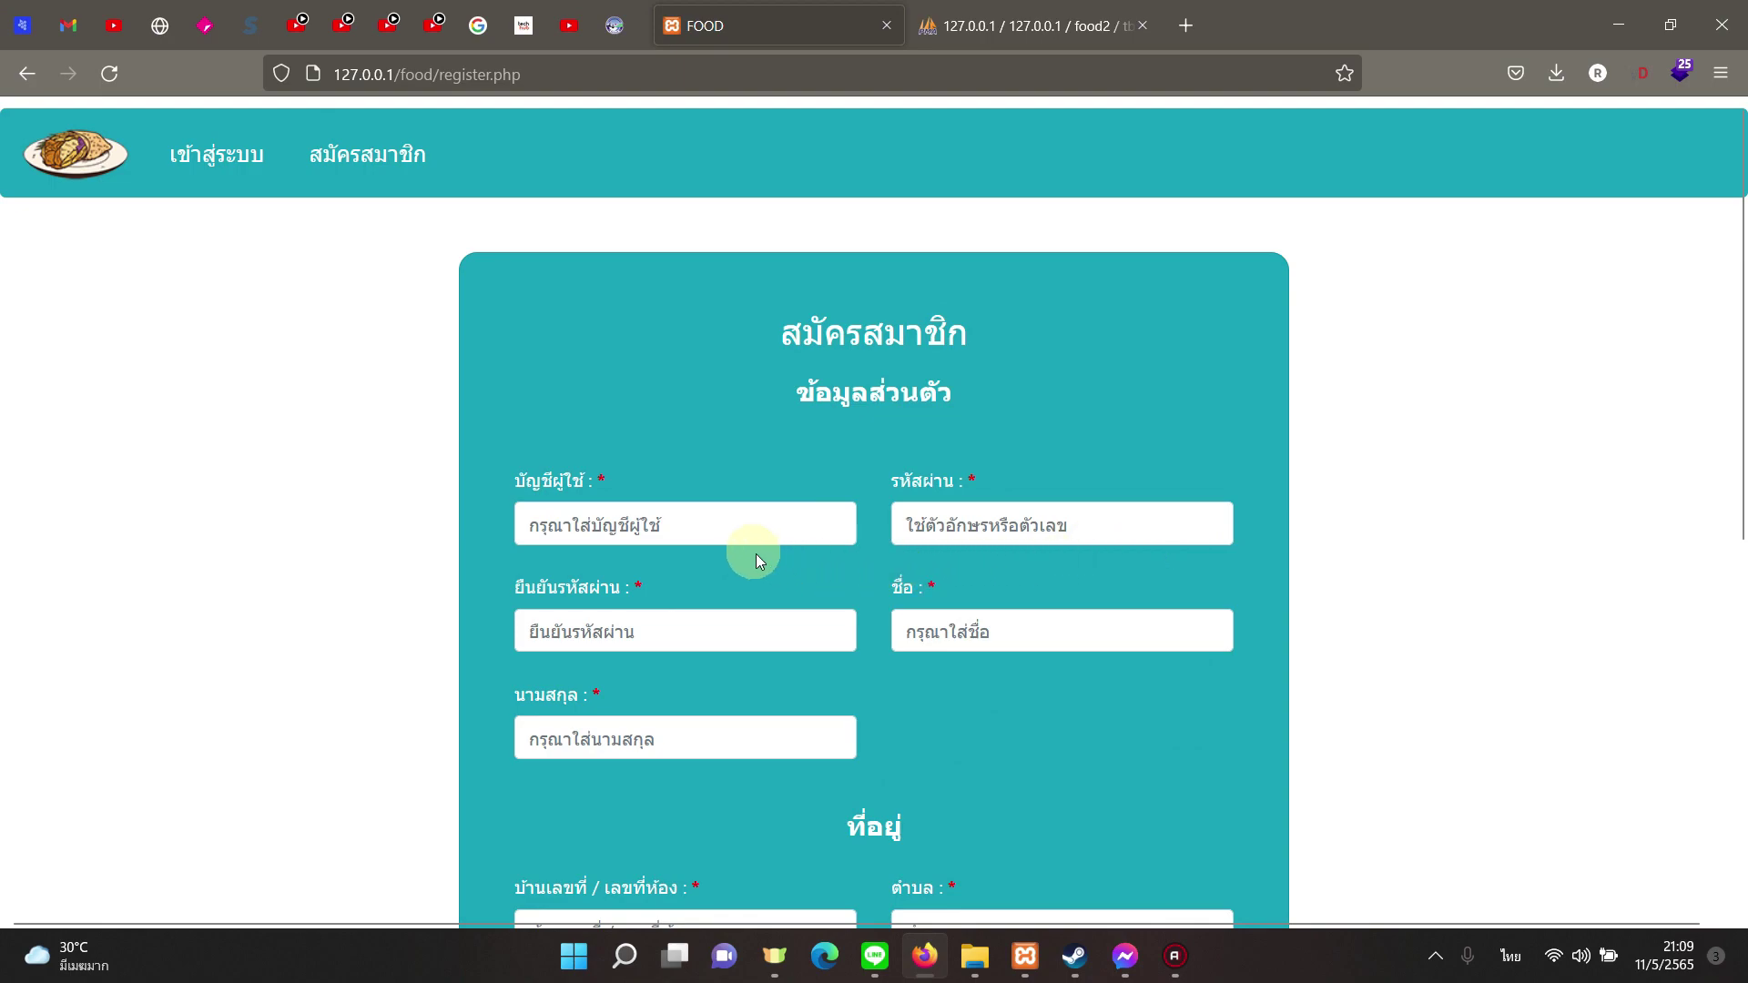
Step: Enter username test001 with a password and a matching confirmation
{"action": "key", "text": "alt+shift"}
{"action": "left_click", "coordinate": [739, 522]}
{"action": "type", "text": "test0"}
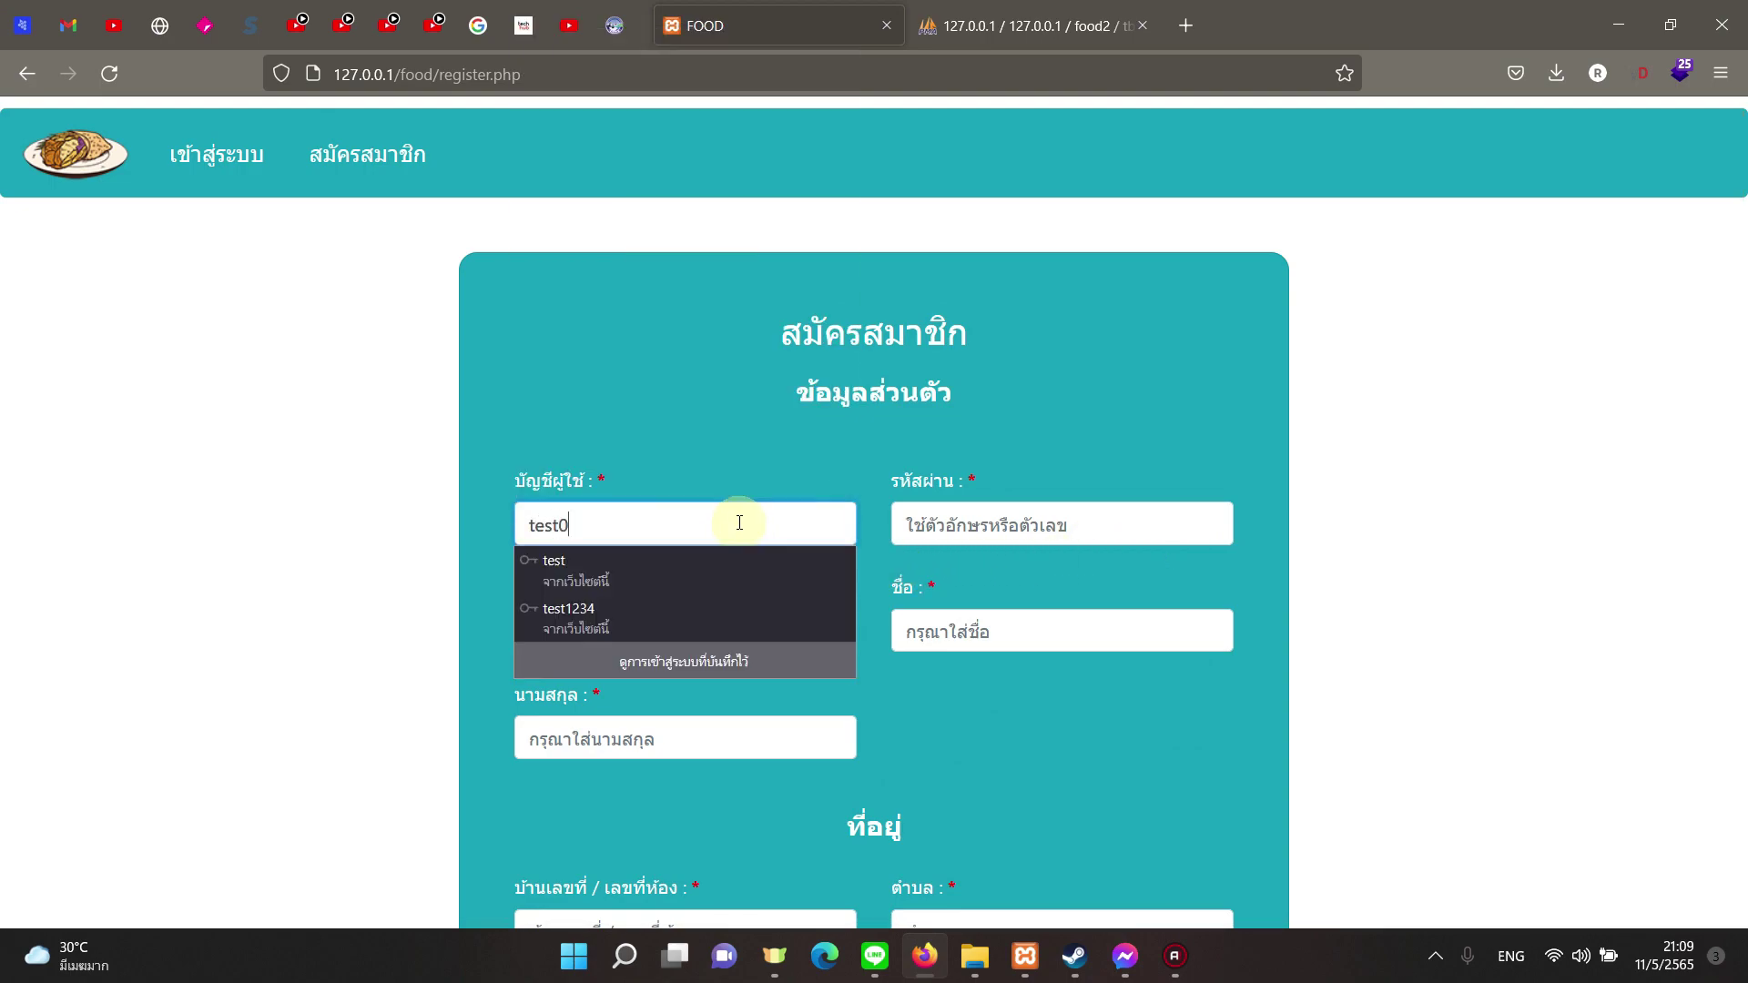
{"action": "type", "text": "01"}
{"action": "key", "text": "Tab"}
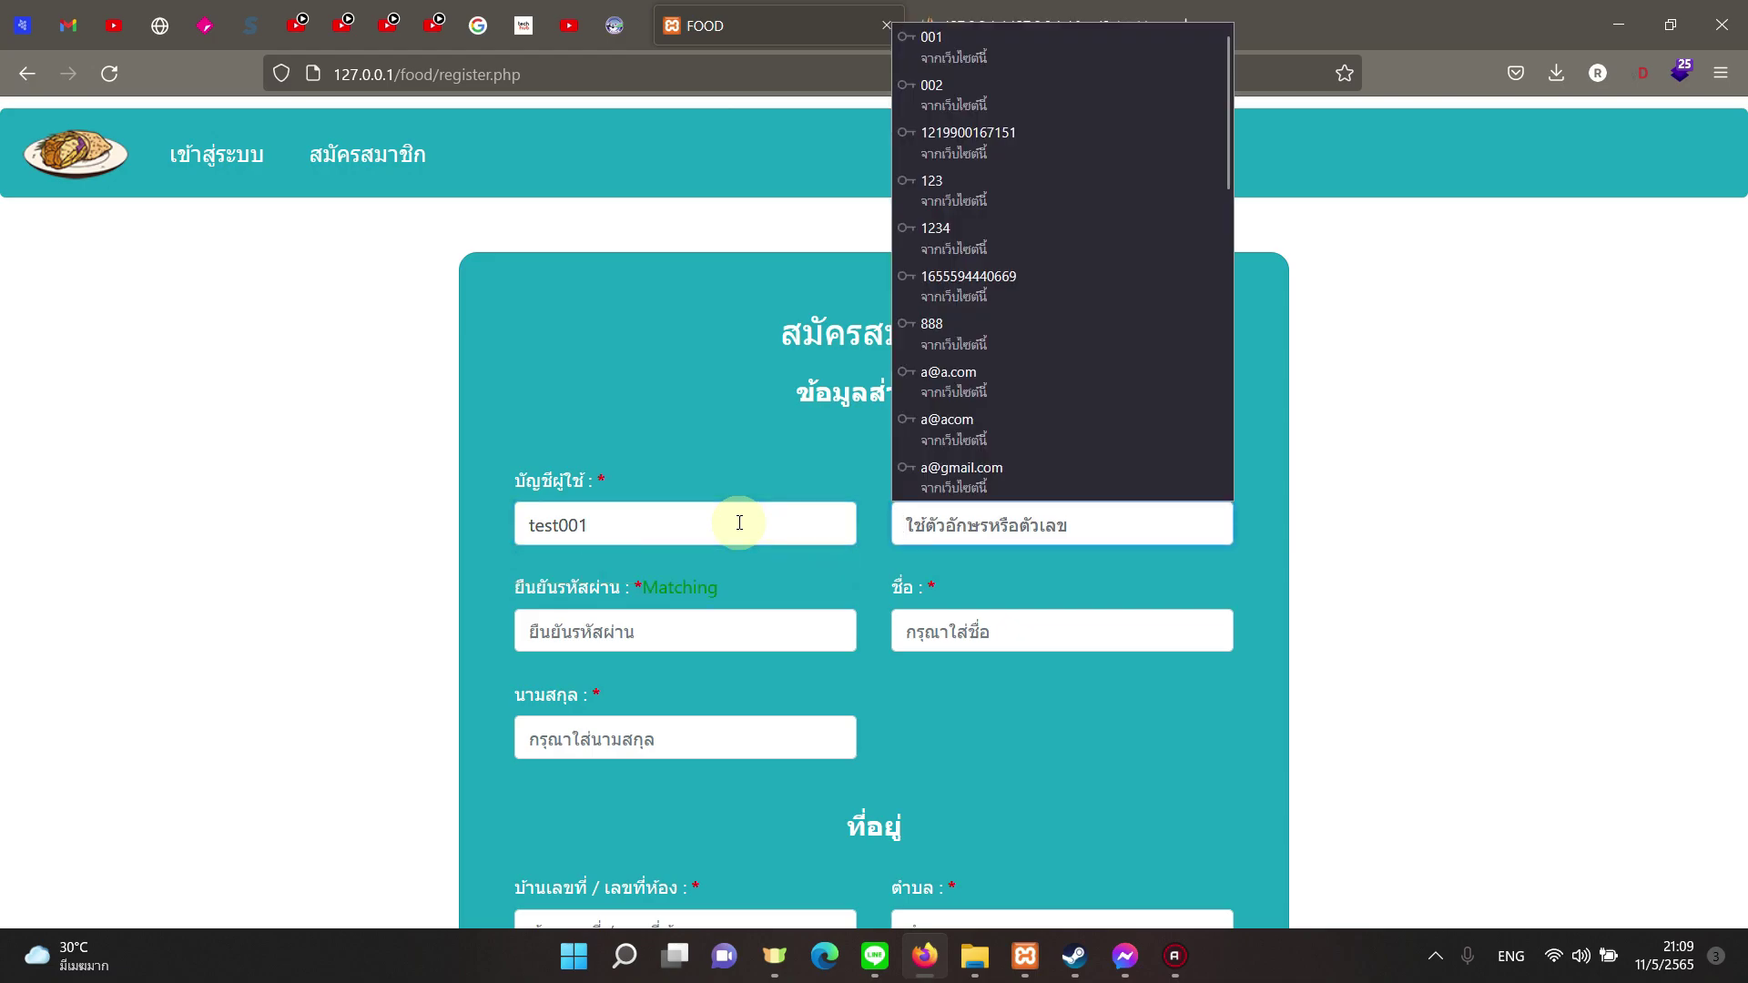
{"action": "type", "text": "1234567"}
{"action": "key", "text": "Tab"}
{"action": "type", "text": "1234567"}
{"action": "key", "text": "Tab"}
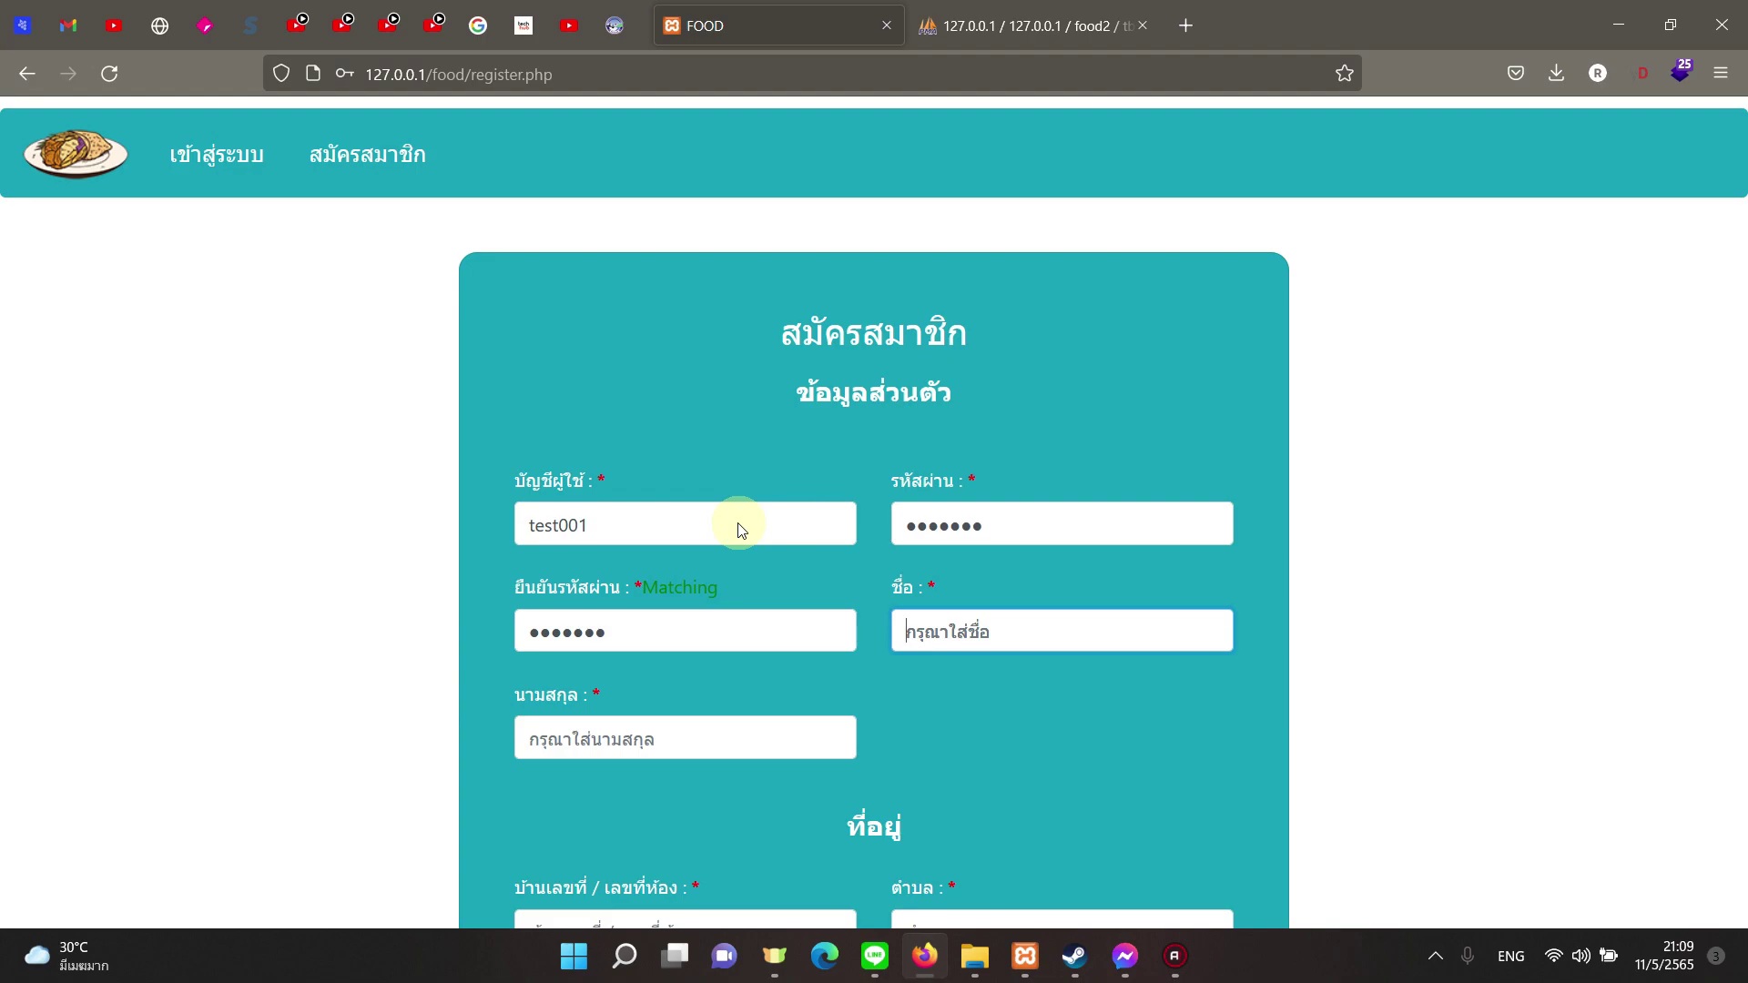
Step: Fill in the first name and surname in Thai from the autocomplete suggestions
{"action": "key", "text": "grave"}
{"action": "type", "text": "นาย"}
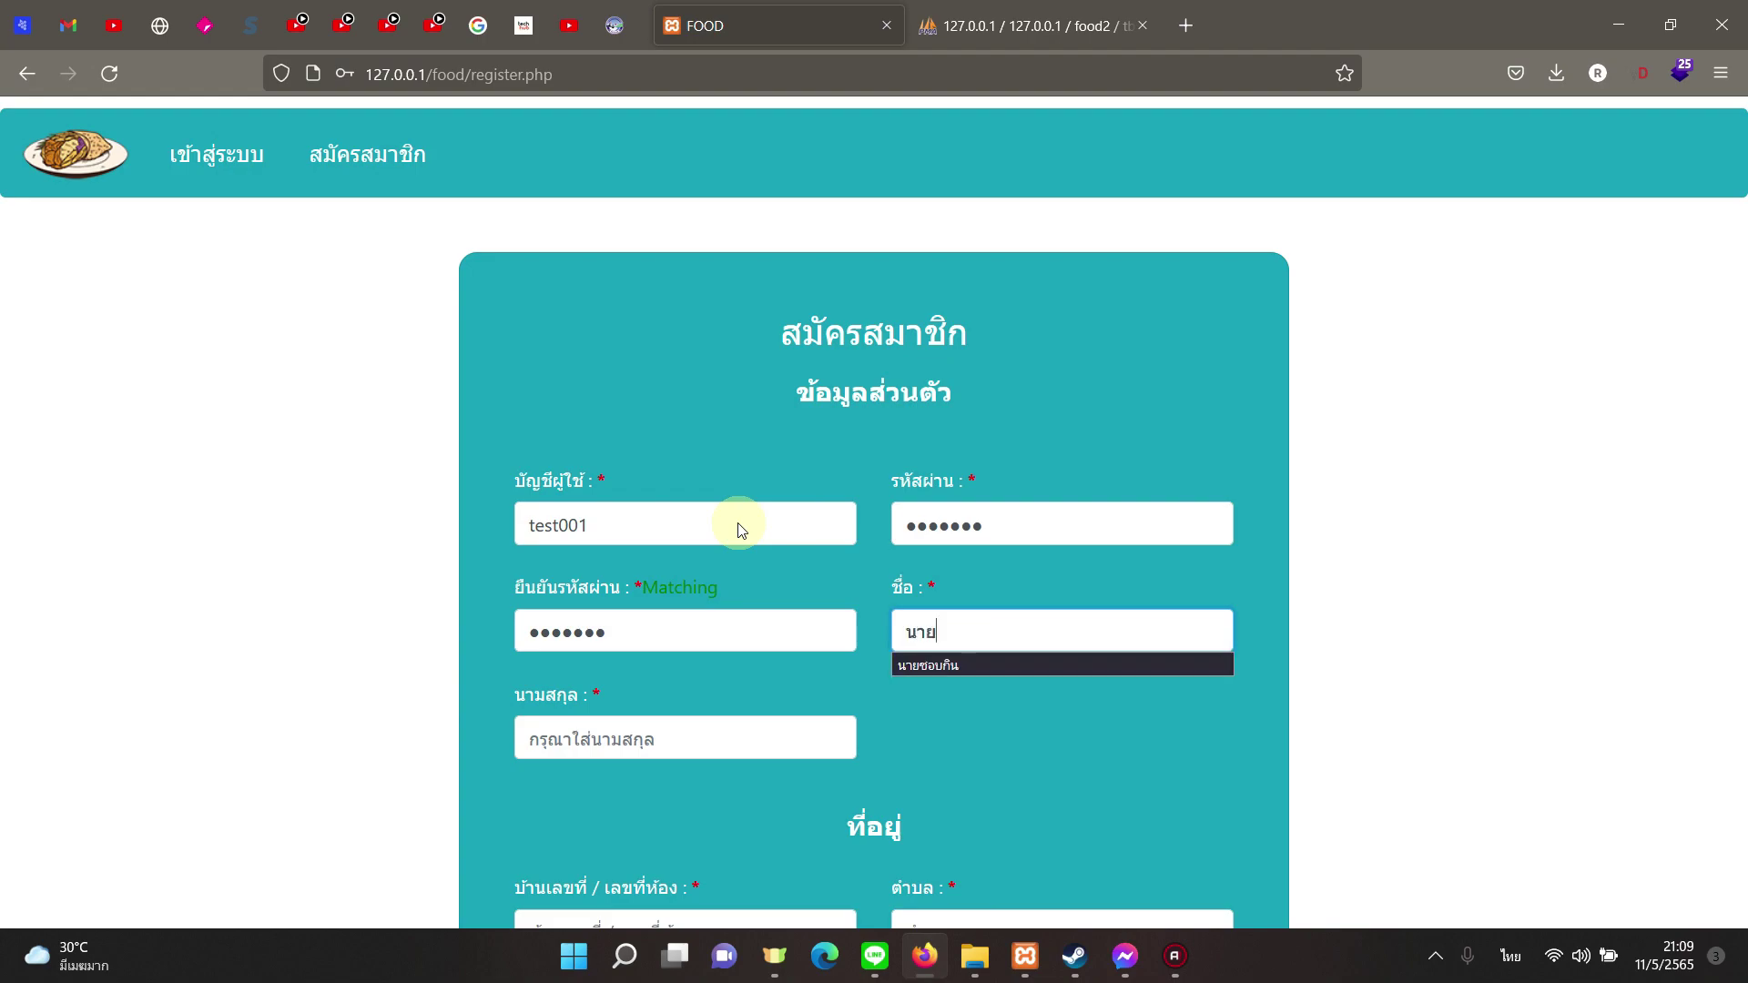
{"action": "key", "text": "Down"}
{"action": "key", "text": "Return"}
{"action": "left_click", "coordinate": [767, 734]}
{"action": "type", "text": "อาหาร"}
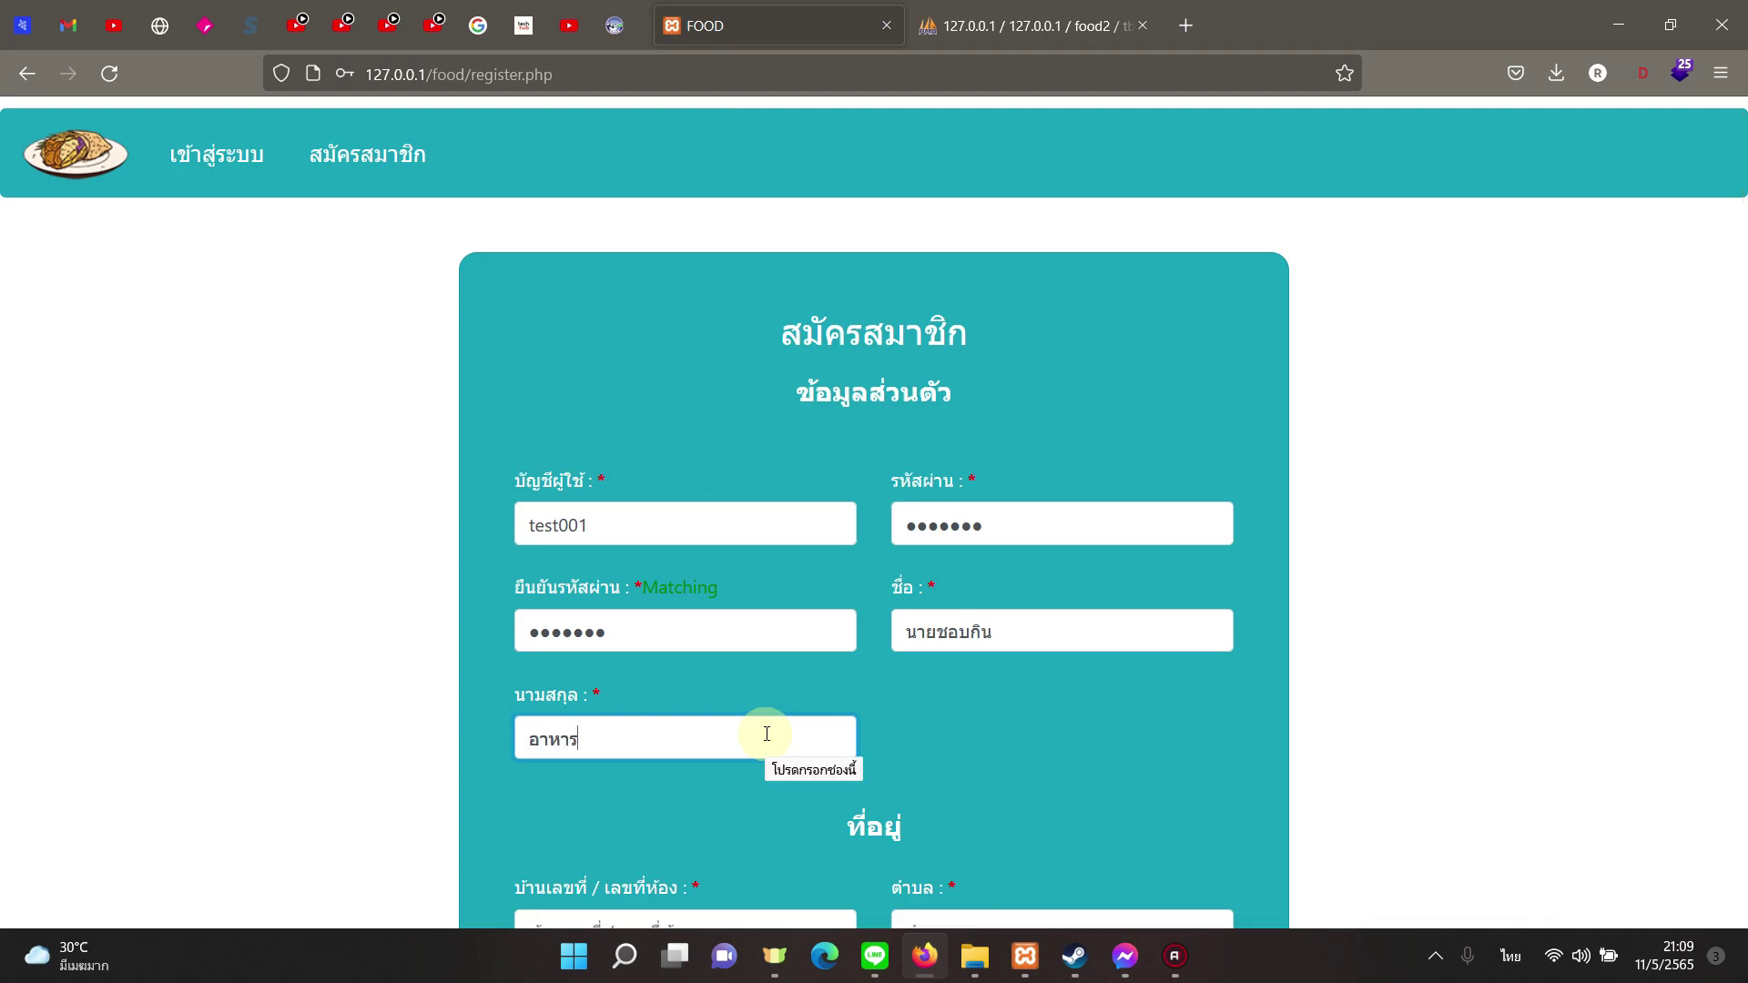
Step: Fill the address: house number 111, sub-district, district and province
{"action": "scroll", "coordinate": [767, 734], "scroll_direction": "down", "scroll_amount": 3}
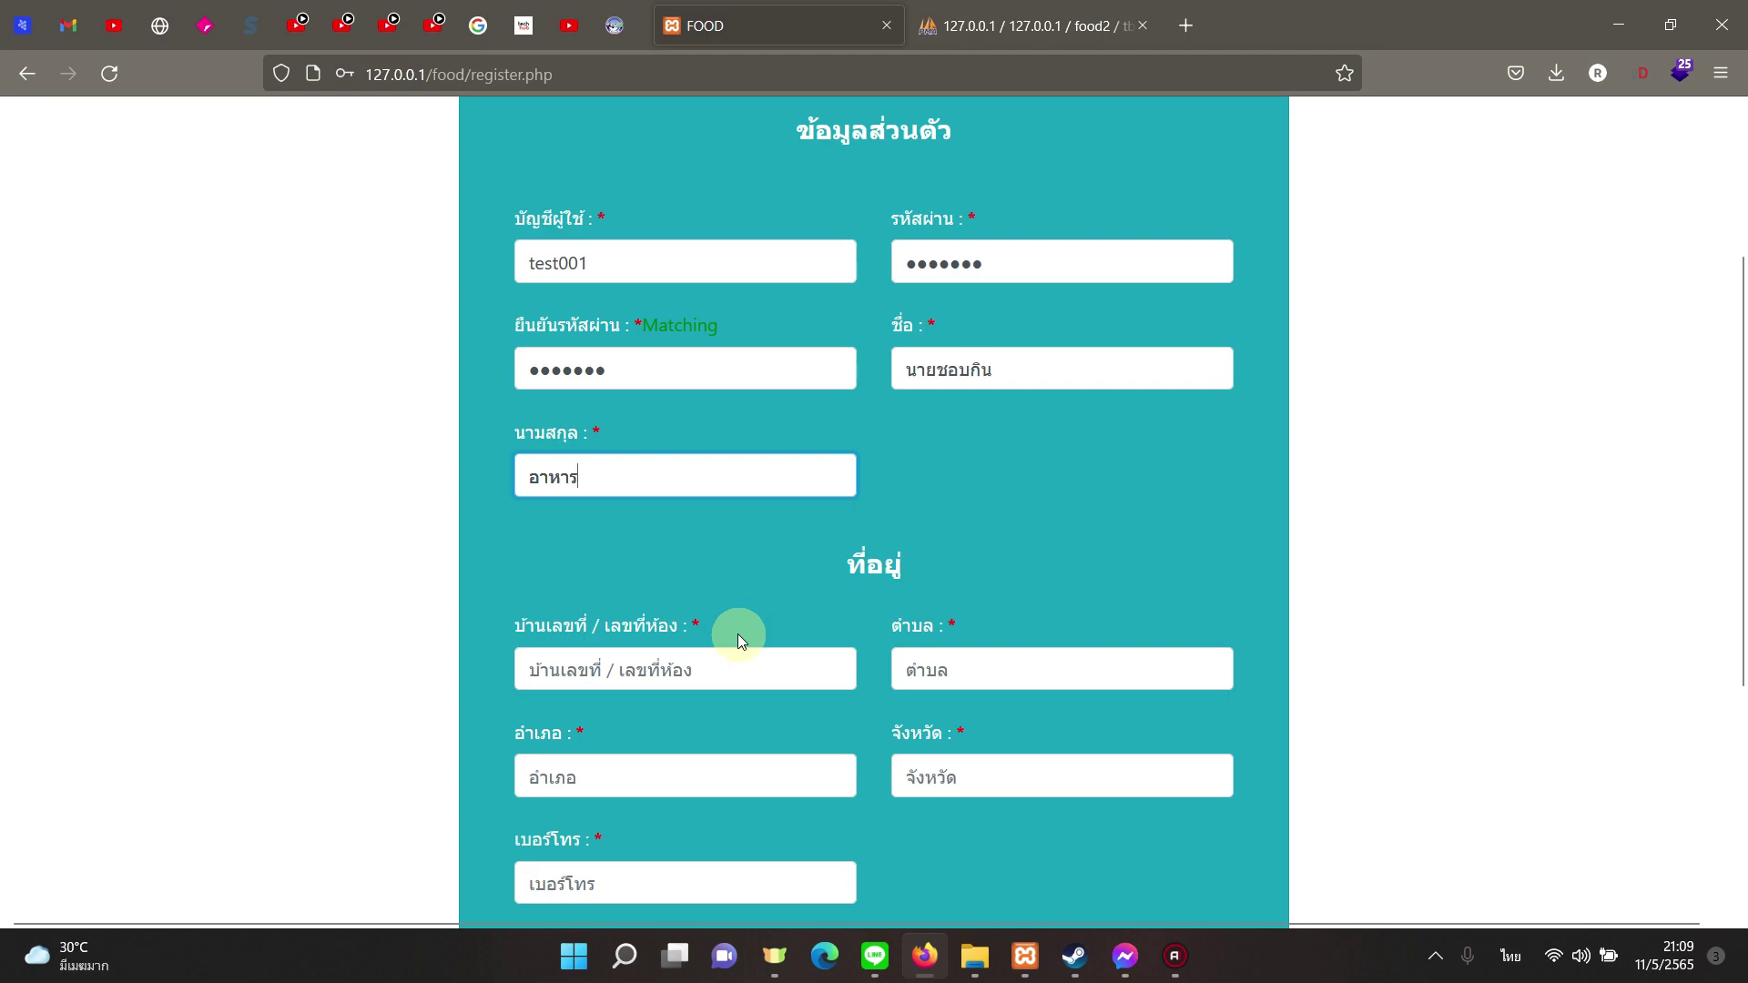
{"action": "left_click", "coordinate": [725, 654]}
{"action": "type", "text": "11"}
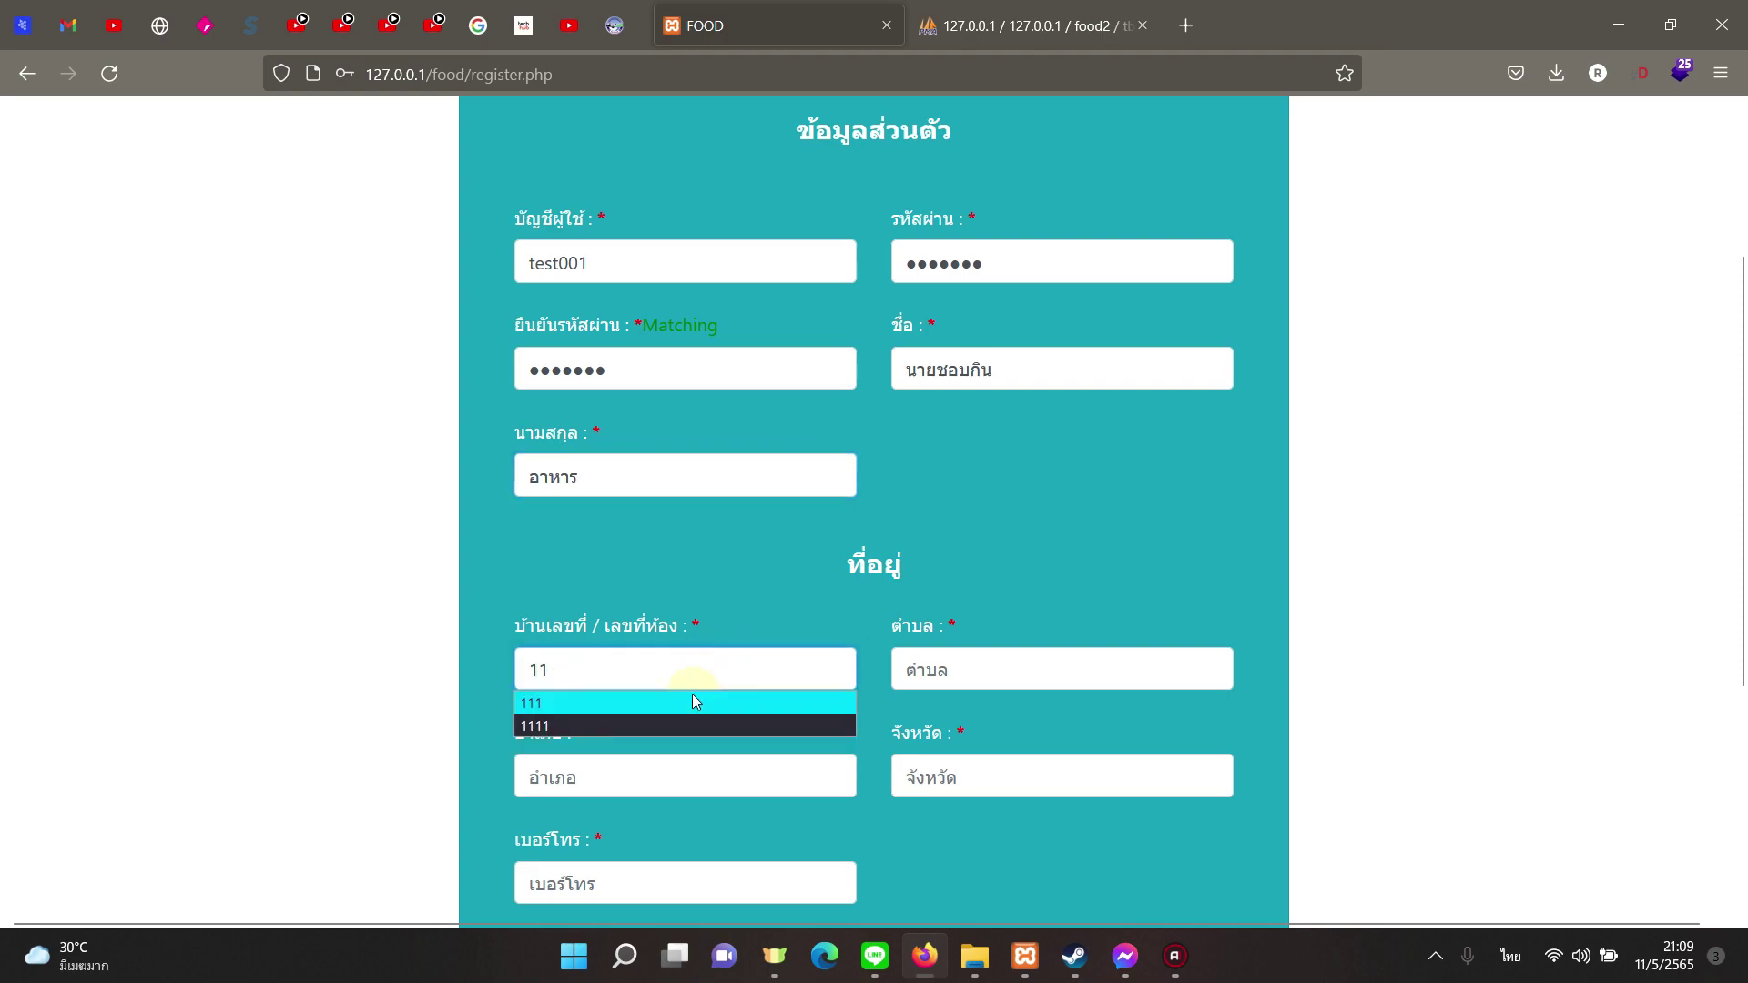
{"action": "left_click", "coordinate": [692, 701]}
{"action": "left_click", "coordinate": [948, 671]}
{"action": "type", "text": "11"}
{"action": "left_click", "coordinate": [780, 773]}
{"action": "type", "text": "11"}
{"action": "left_click", "coordinate": [974, 783]}
{"action": "type", "text": "11"}
Step: Enter the e-mail and a 10-digit phone number, then submit the registration
{"action": "scroll", "coordinate": [777, 702], "scroll_direction": "down", "scroll_amount": 4}
{"action": "left_click", "coordinate": [726, 491]}
{"action": "type", "text": "11"}
{"action": "left_click", "coordinate": [668, 613]}
{"action": "type", "text": "11"}
{"action": "key", "text": "BackSpace"}
{"action": "left_click", "coordinate": [645, 643]}
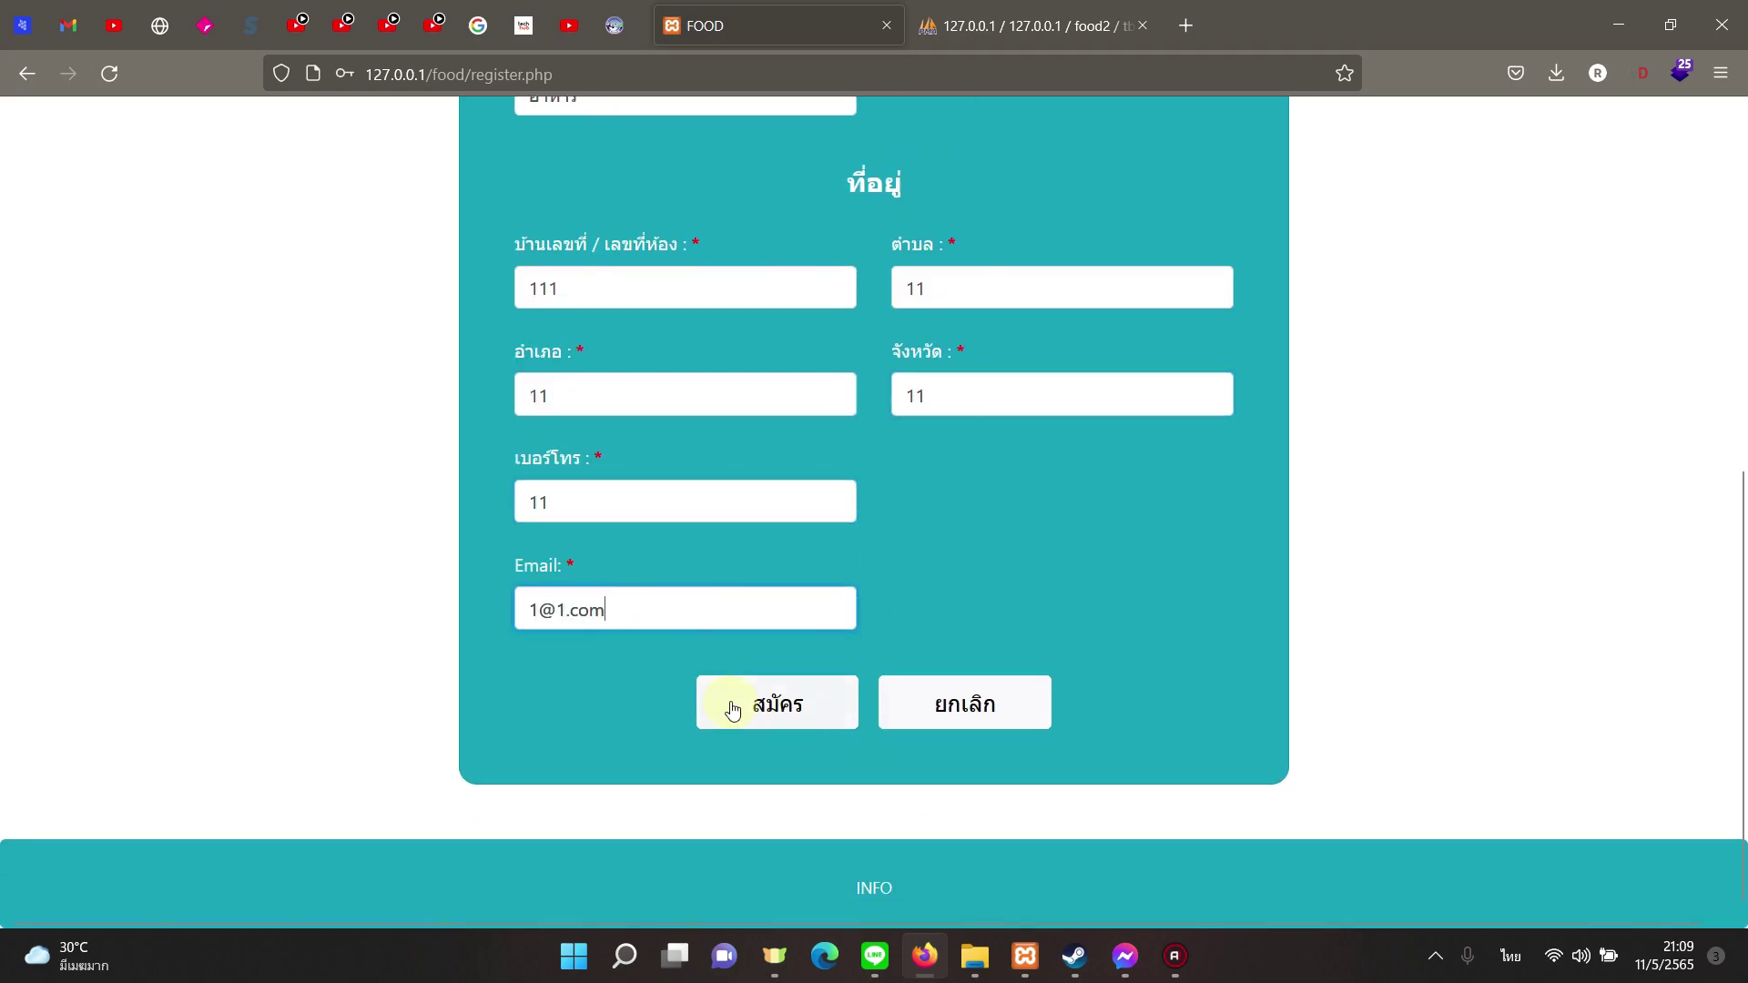
{"action": "left_click", "coordinate": [734, 709]}
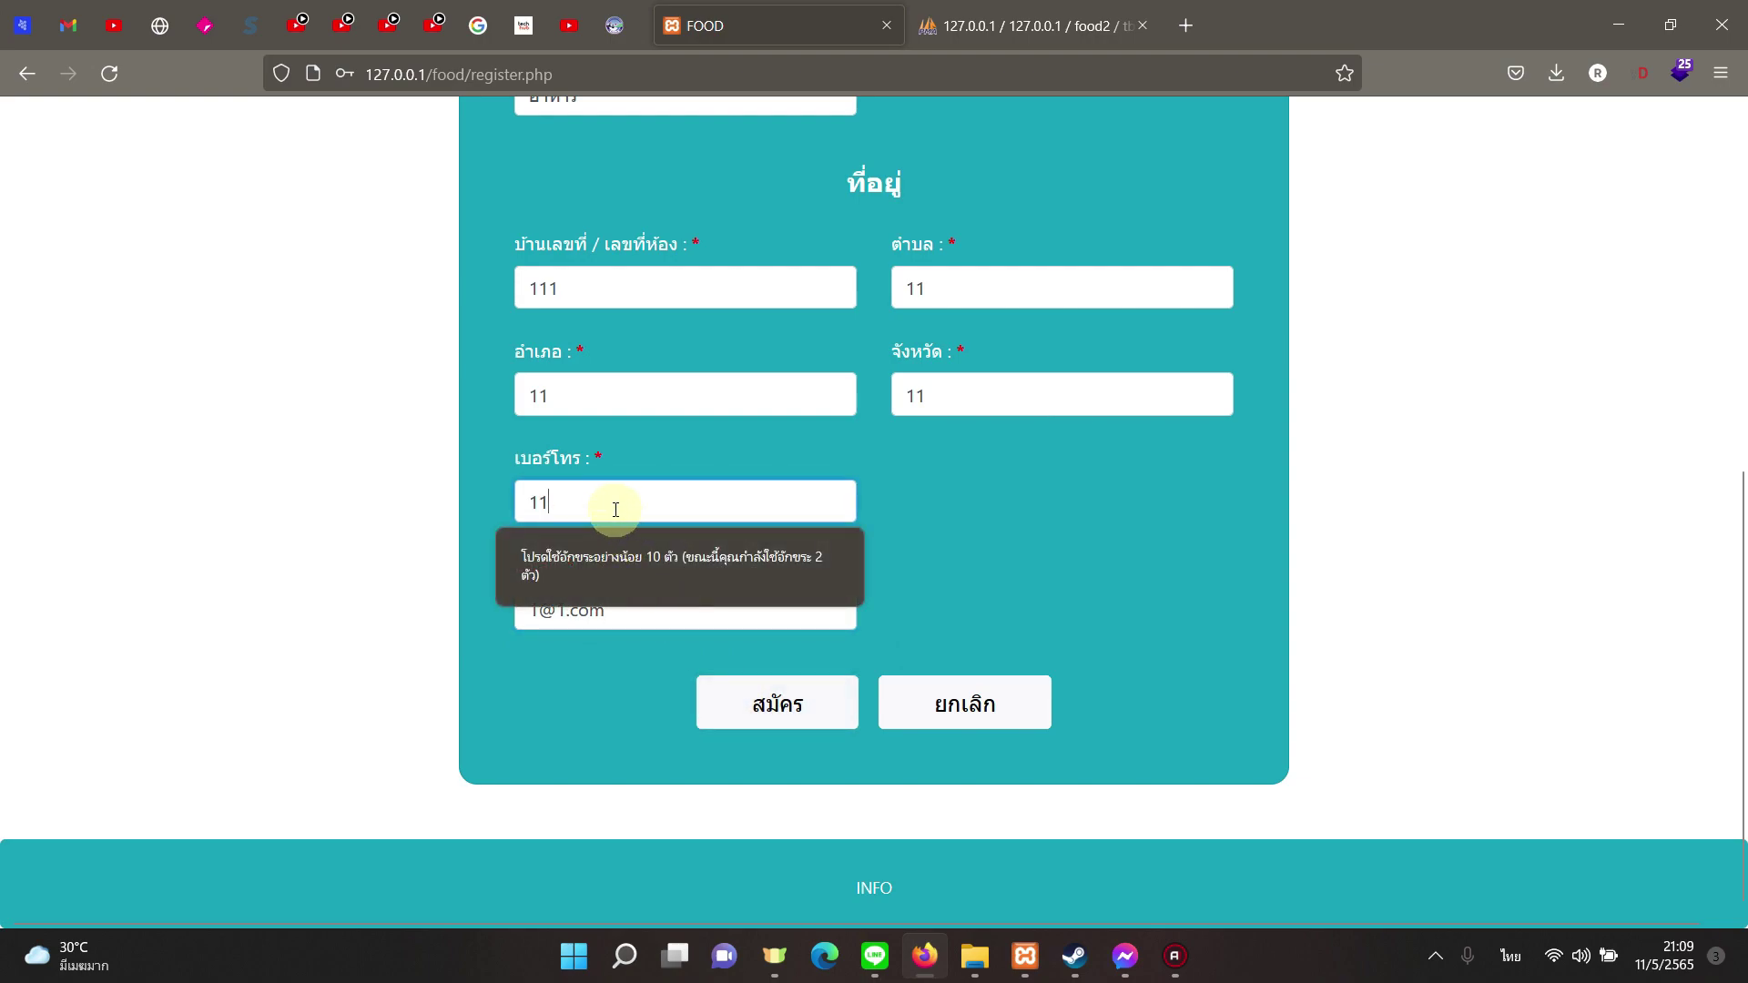
{"action": "type", "text": "11111"}
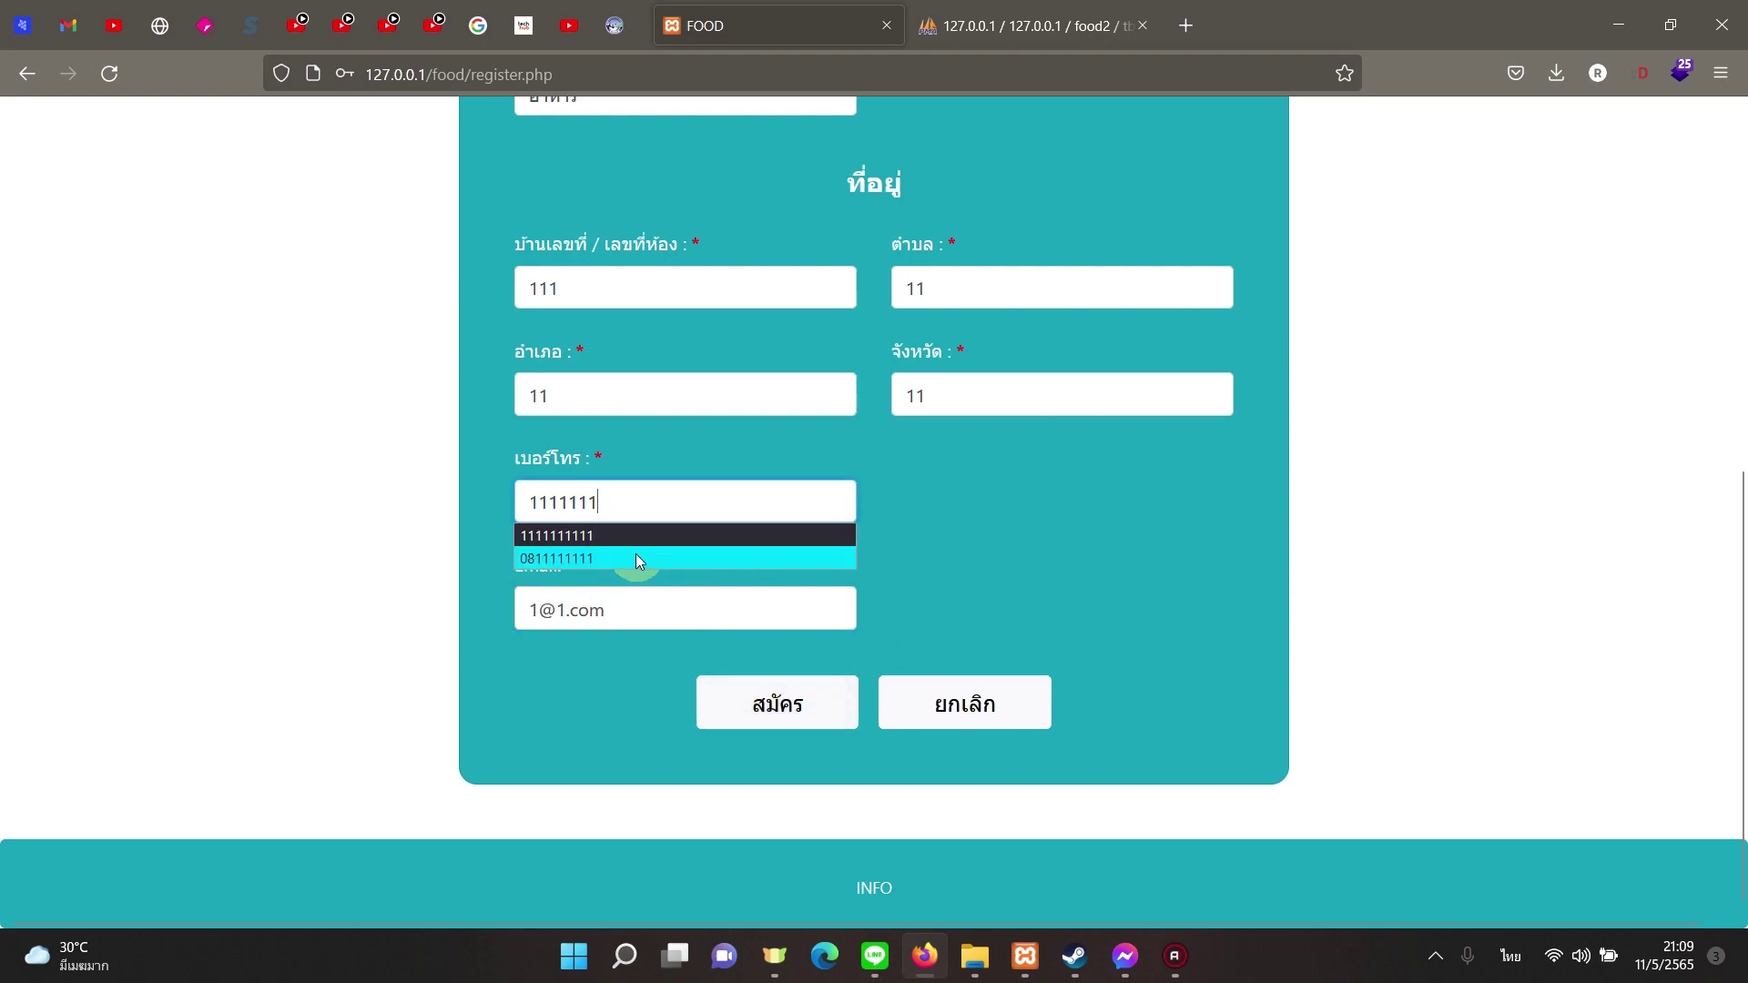
{"action": "left_click", "coordinate": [635, 558]}
{"action": "double_click", "coordinate": [663, 500]}
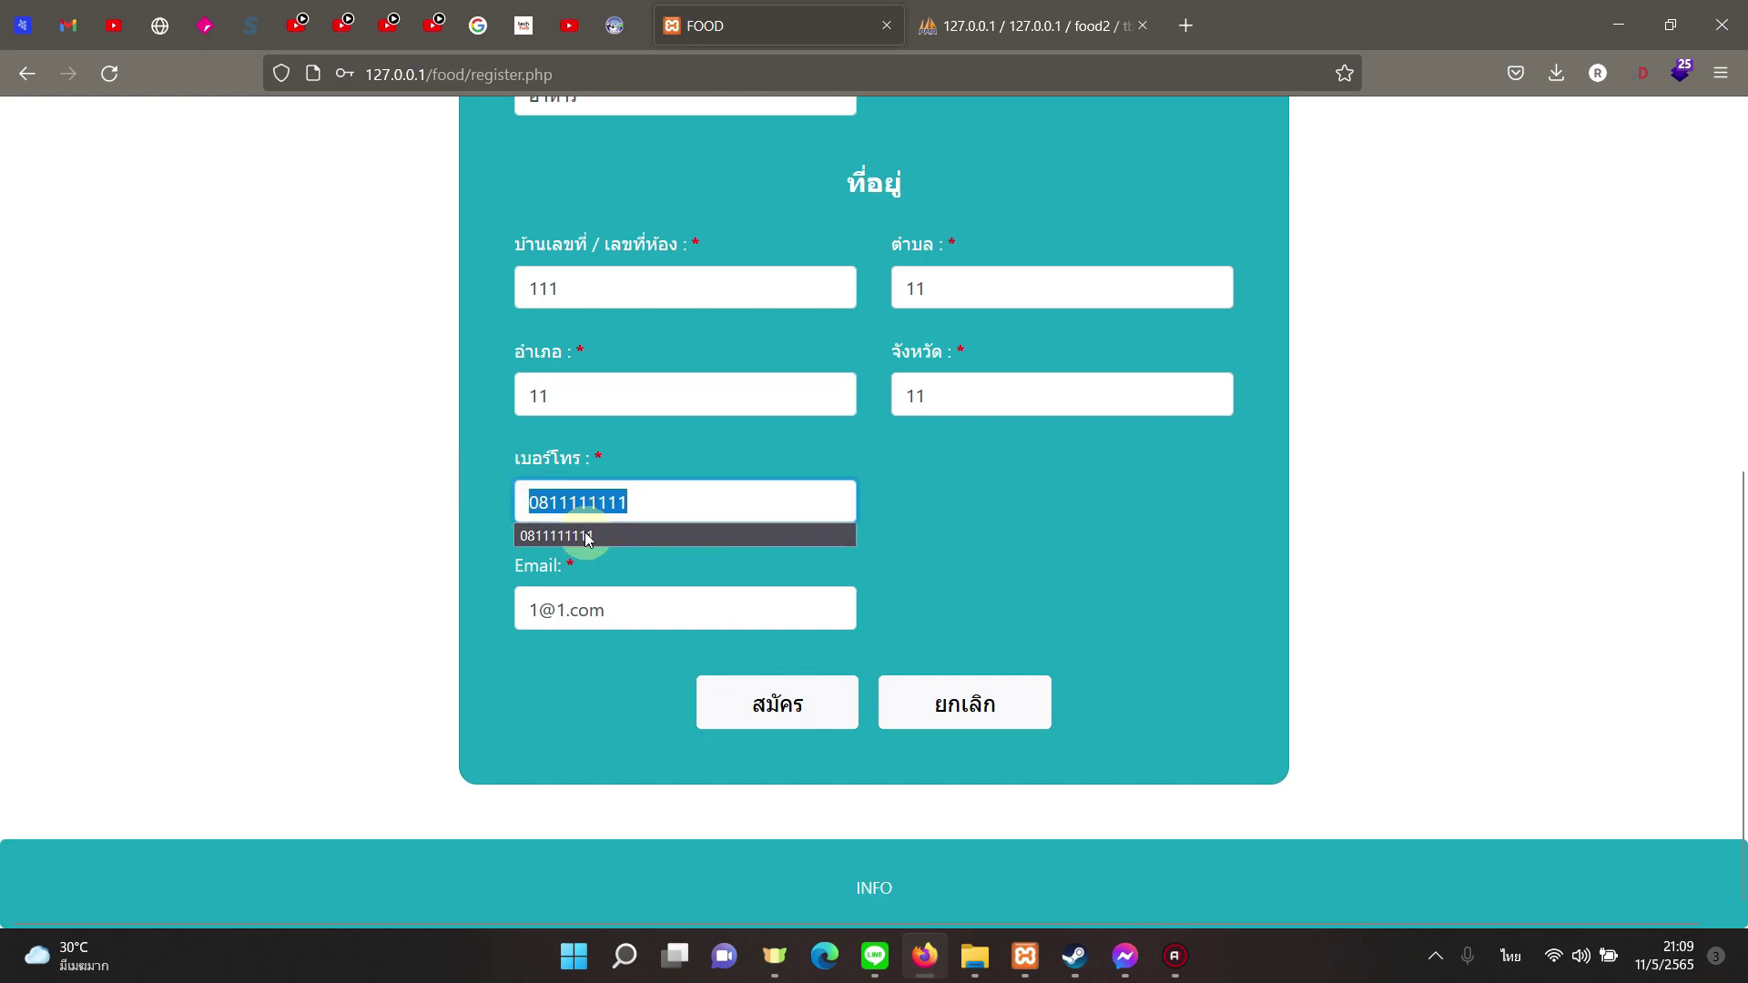
{"action": "type", "text": "1111111111"}
{"action": "left_click", "coordinate": [779, 702]}
Step: Log in with the new test001 account, skip saving the login, and open the ordering page
{"action": "left_click", "coordinate": [668, 359]}
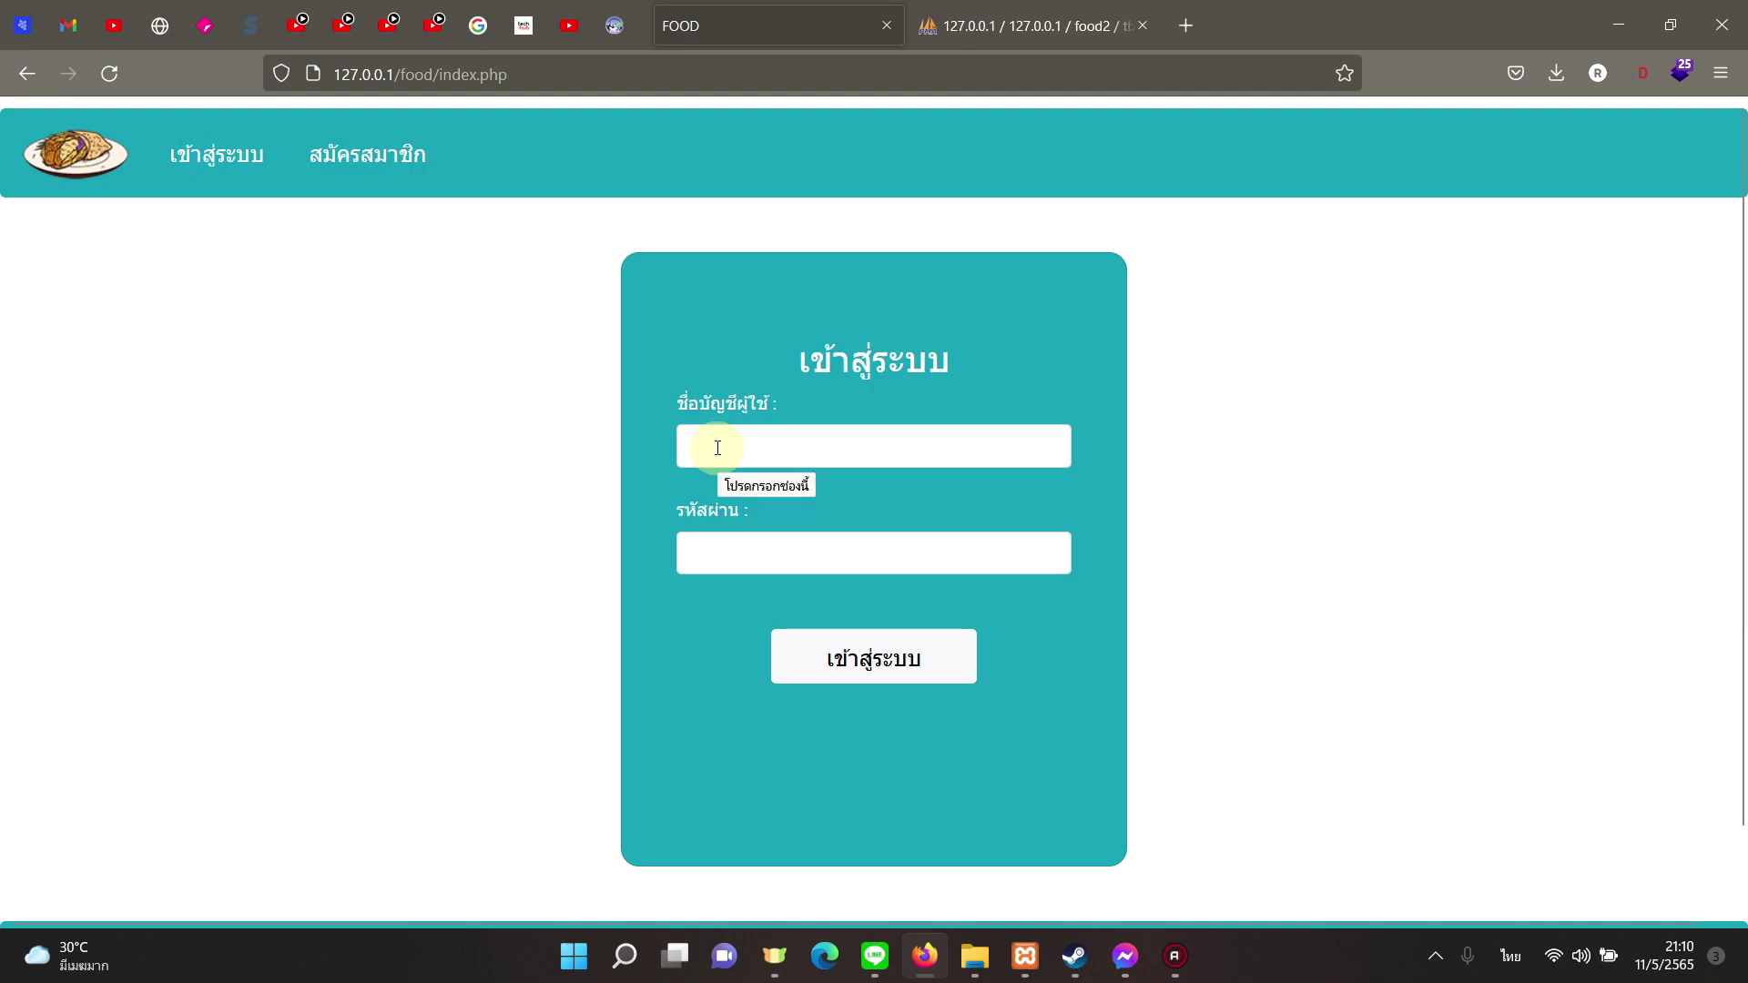
{"action": "key", "text": "alt+shift"}
{"action": "left_click", "coordinate": [717, 448]}
{"action": "type", "text": "tes"}
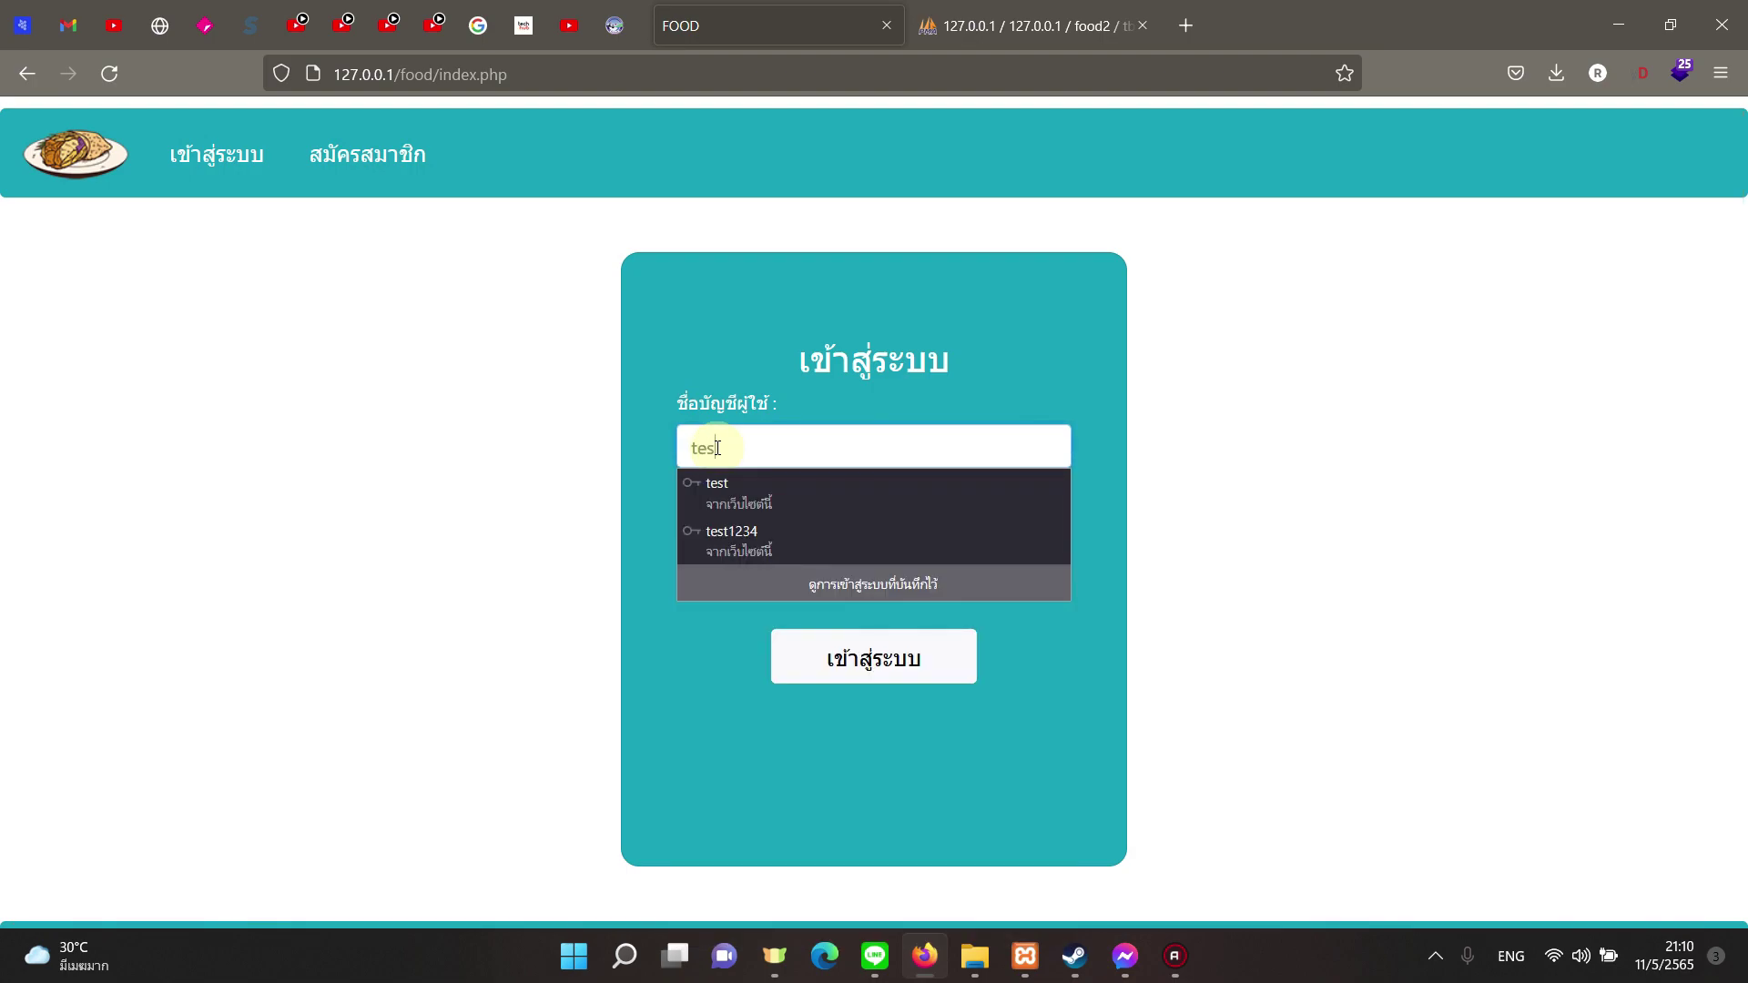
{"action": "type", "text": "t001"}
{"action": "left_click", "coordinate": [771, 511]}
{"action": "type", "text": "1234567"}
{"action": "left_click", "coordinate": [799, 653]}
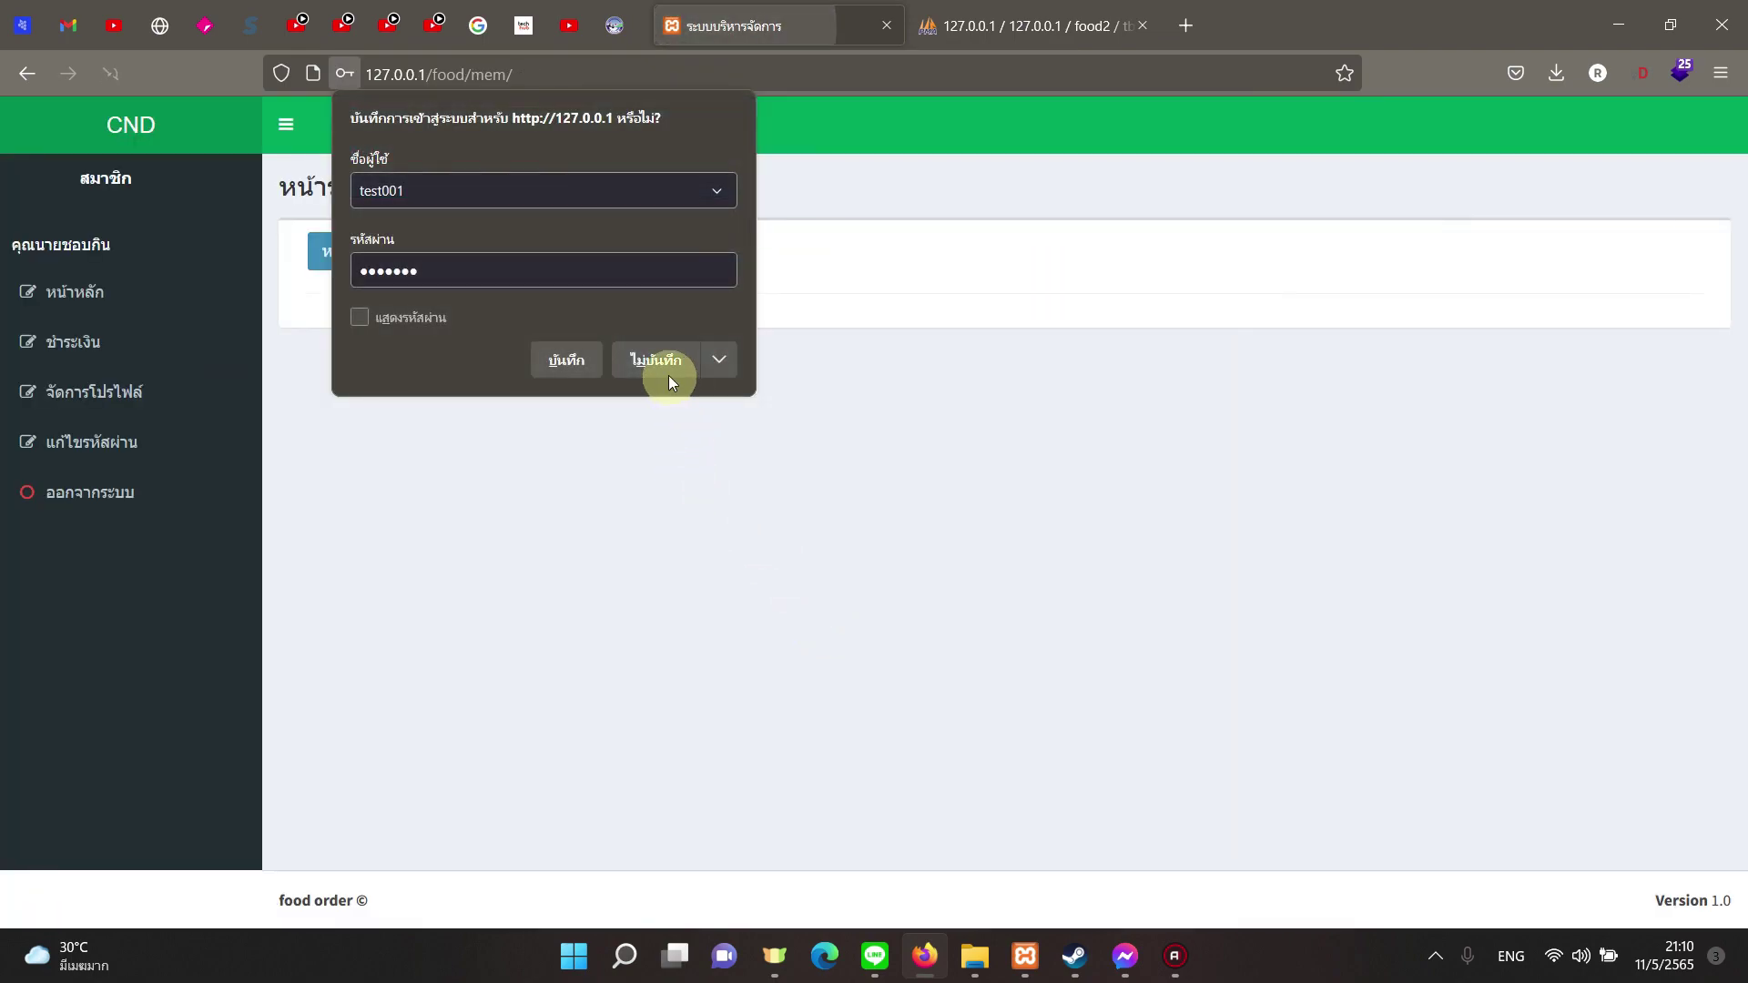
{"action": "left_click", "coordinate": [668, 375]}
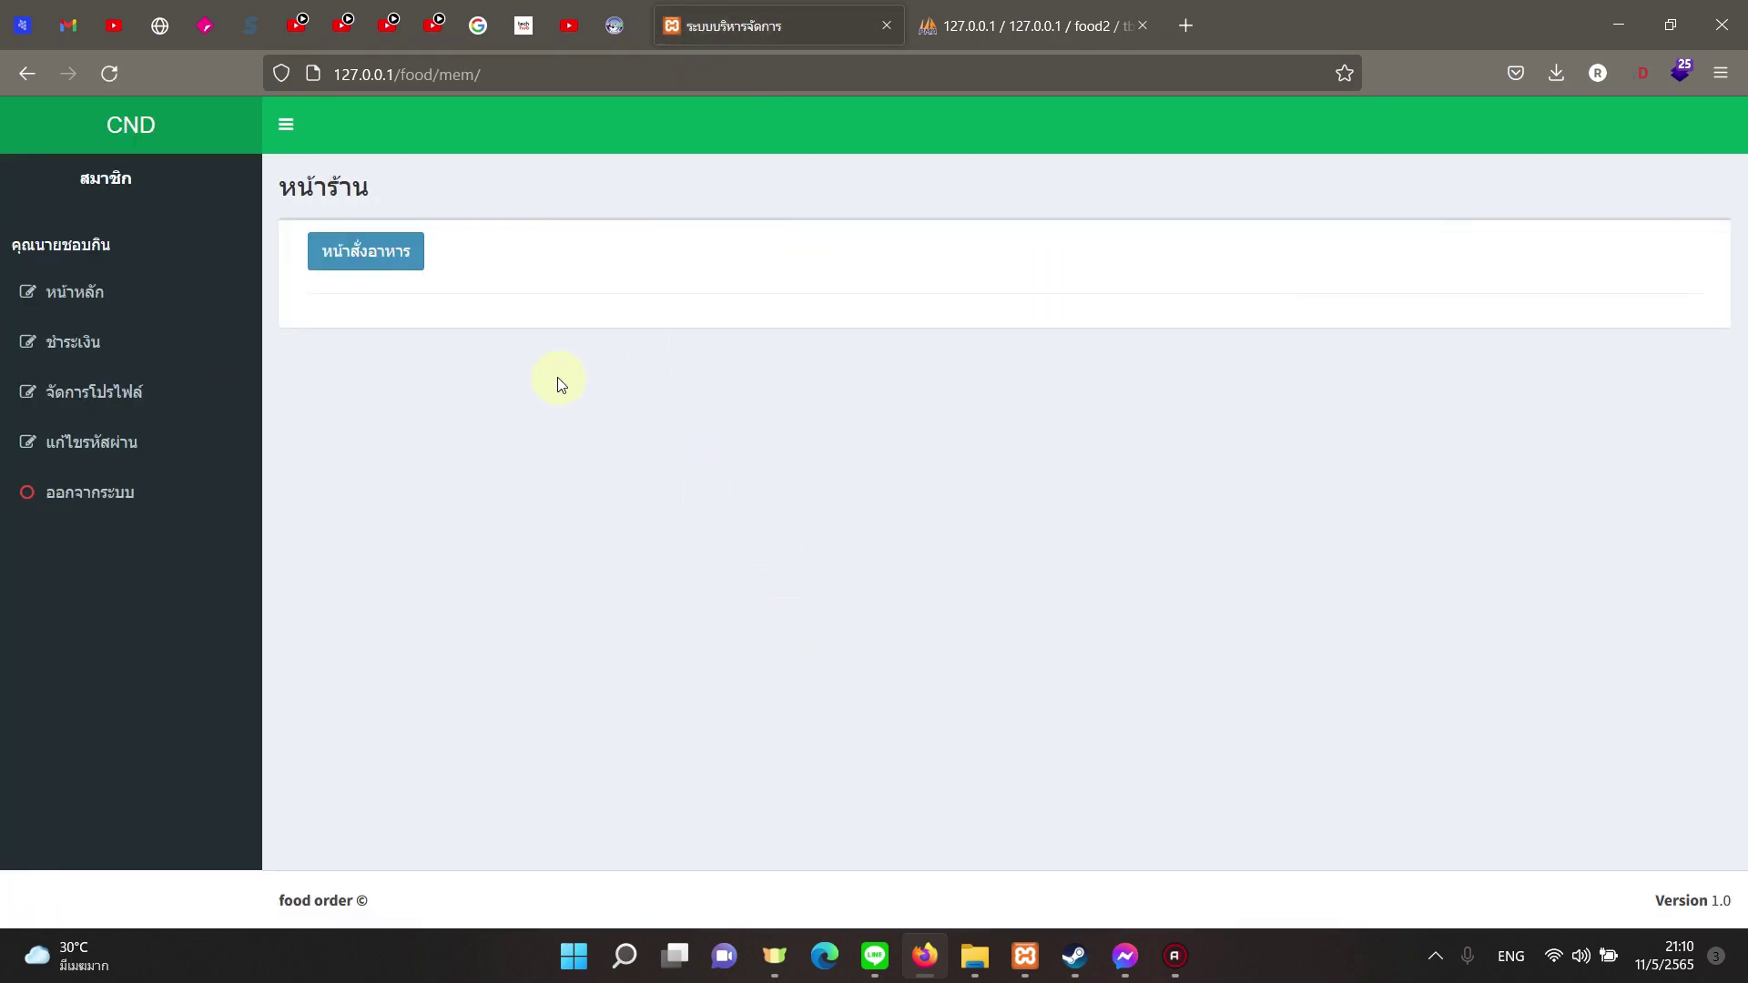
{"action": "left_click", "coordinate": [382, 264]}
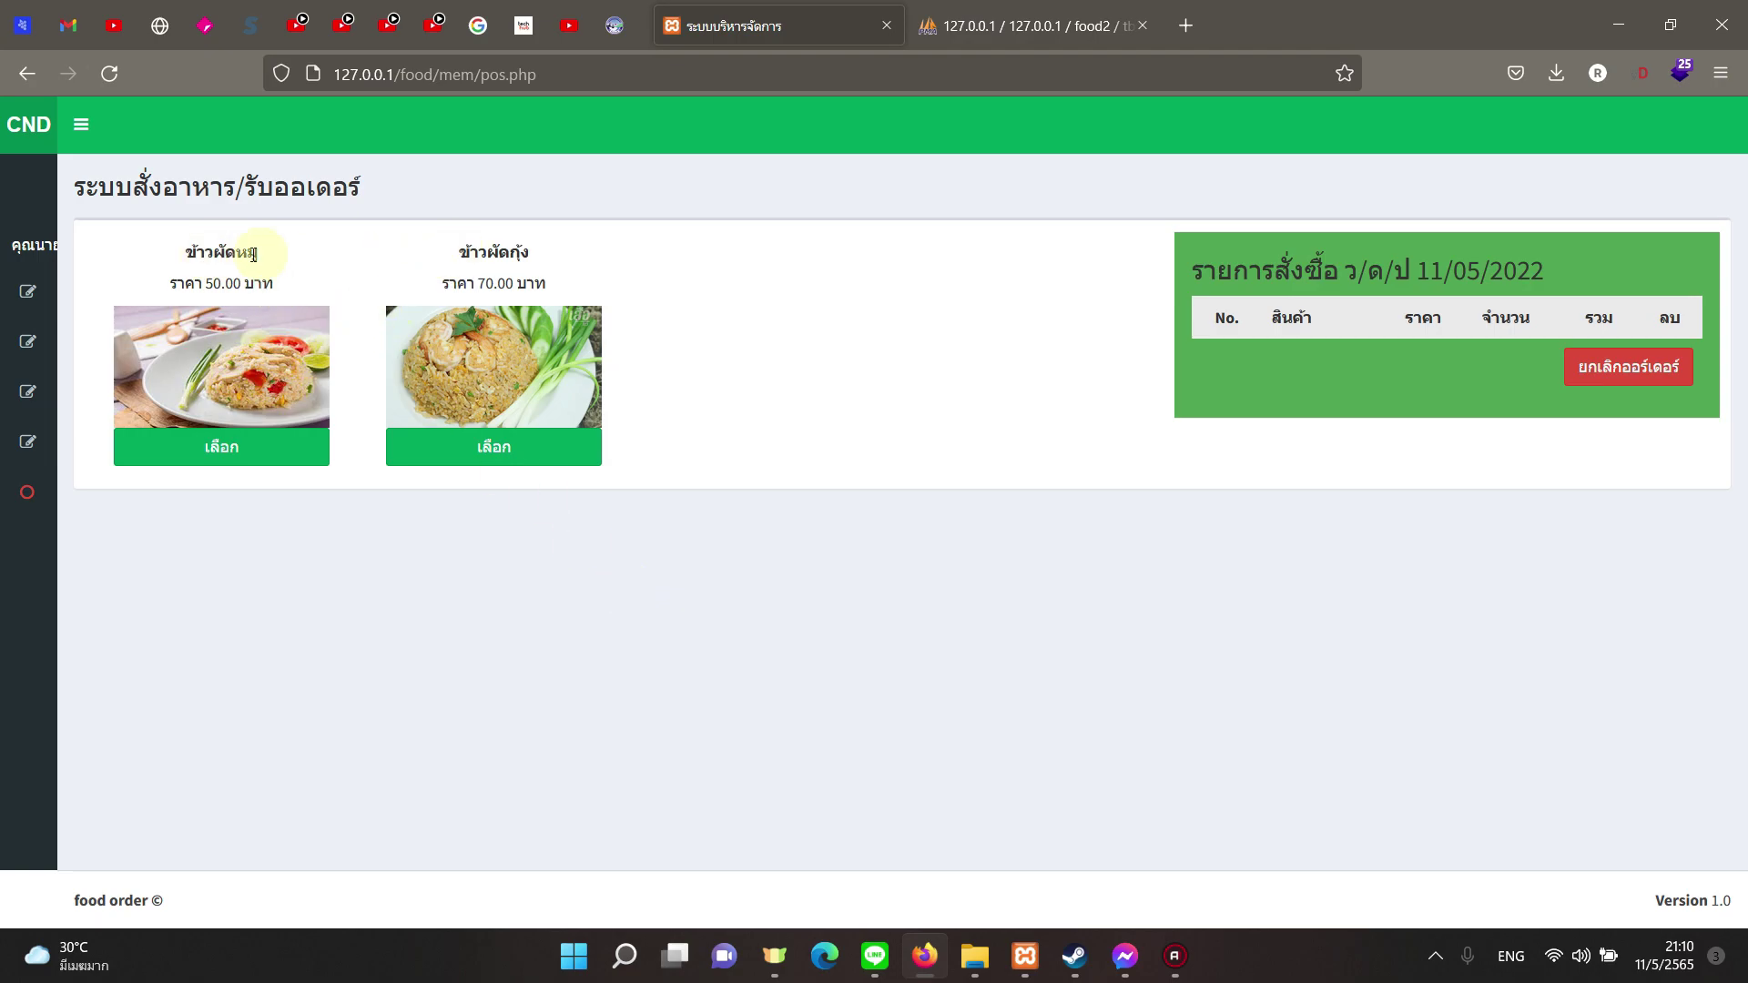
Step: Add ข้าวผัดหมู with จานใหญ่ and จานแบ่ง 1 ชุด to the cart
{"action": "left_click", "coordinate": [199, 449]}
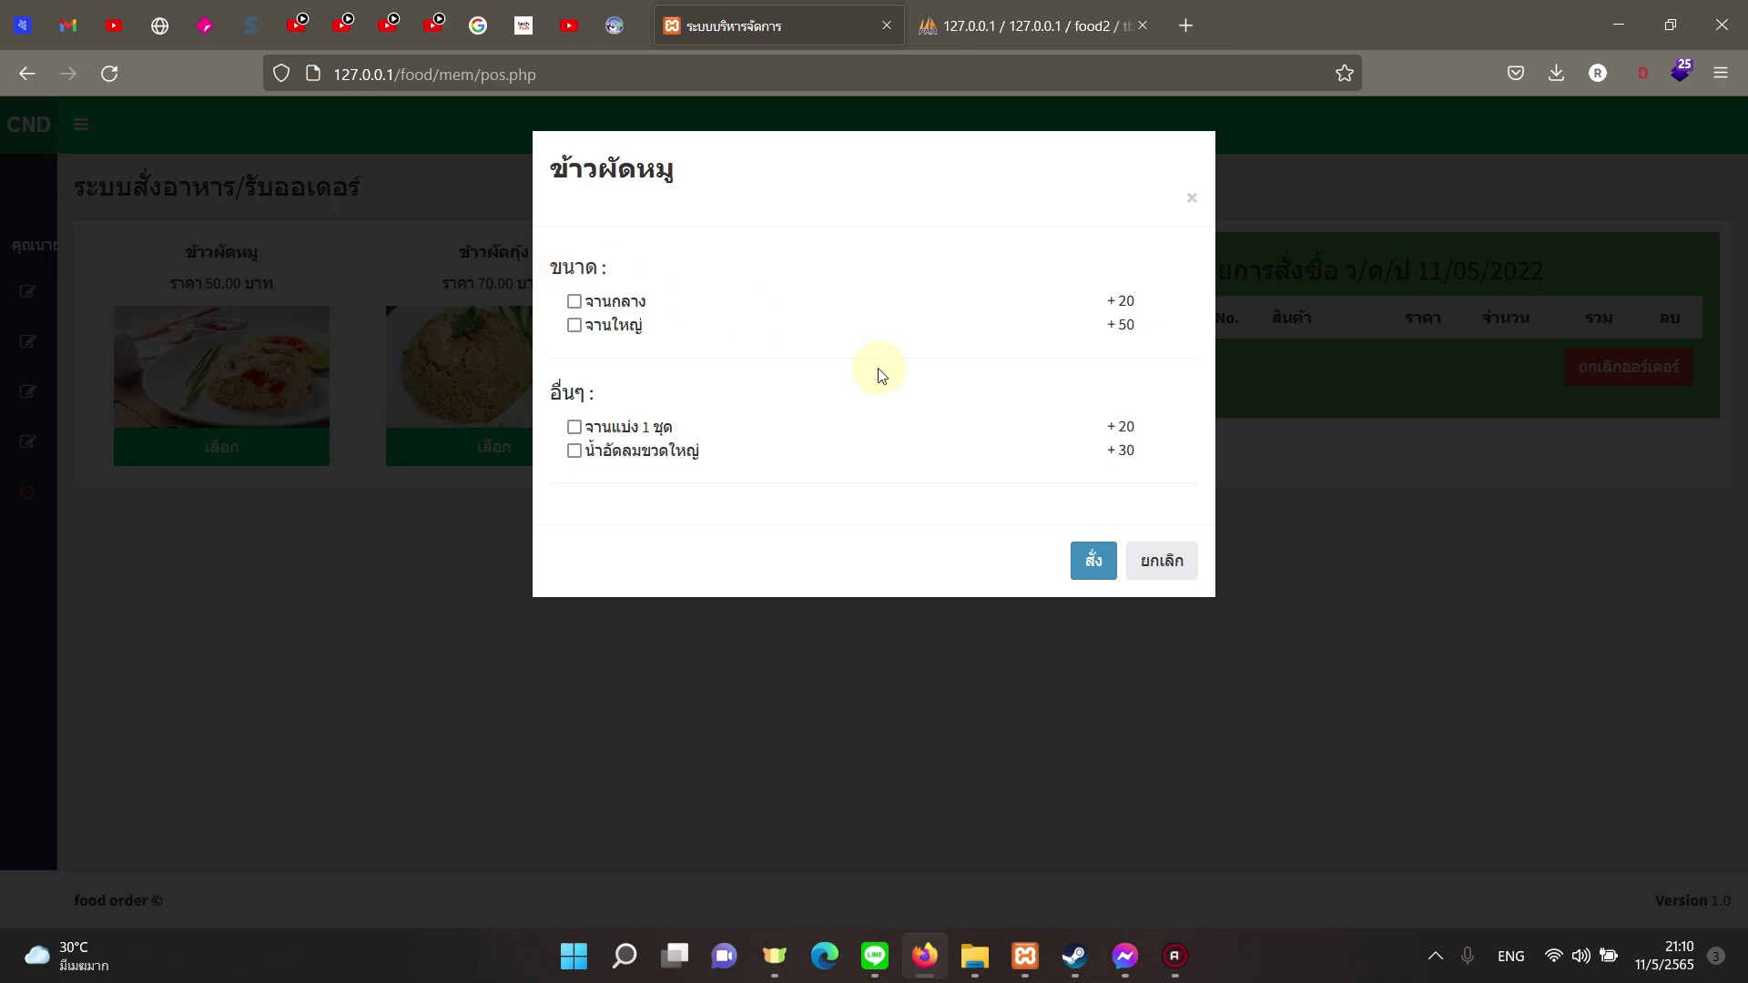
{"action": "left_click_drag", "start_coordinate": [536, 266], "coordinate": [608, 268]}
{"action": "left_click_drag", "start_coordinate": [596, 390], "coordinate": [552, 394]}
{"action": "left_click", "coordinate": [578, 292]}
{"action": "left_click_drag", "start_coordinate": [594, 426], "coordinate": [669, 452]}
{"action": "left_click", "coordinate": [692, 371]}
{"action": "left_click", "coordinate": [575, 325]}
{"action": "double_click", "coordinate": [1124, 326]}
{"action": "double_click", "coordinate": [1126, 426]}
{"action": "left_click", "coordinate": [1093, 562]}
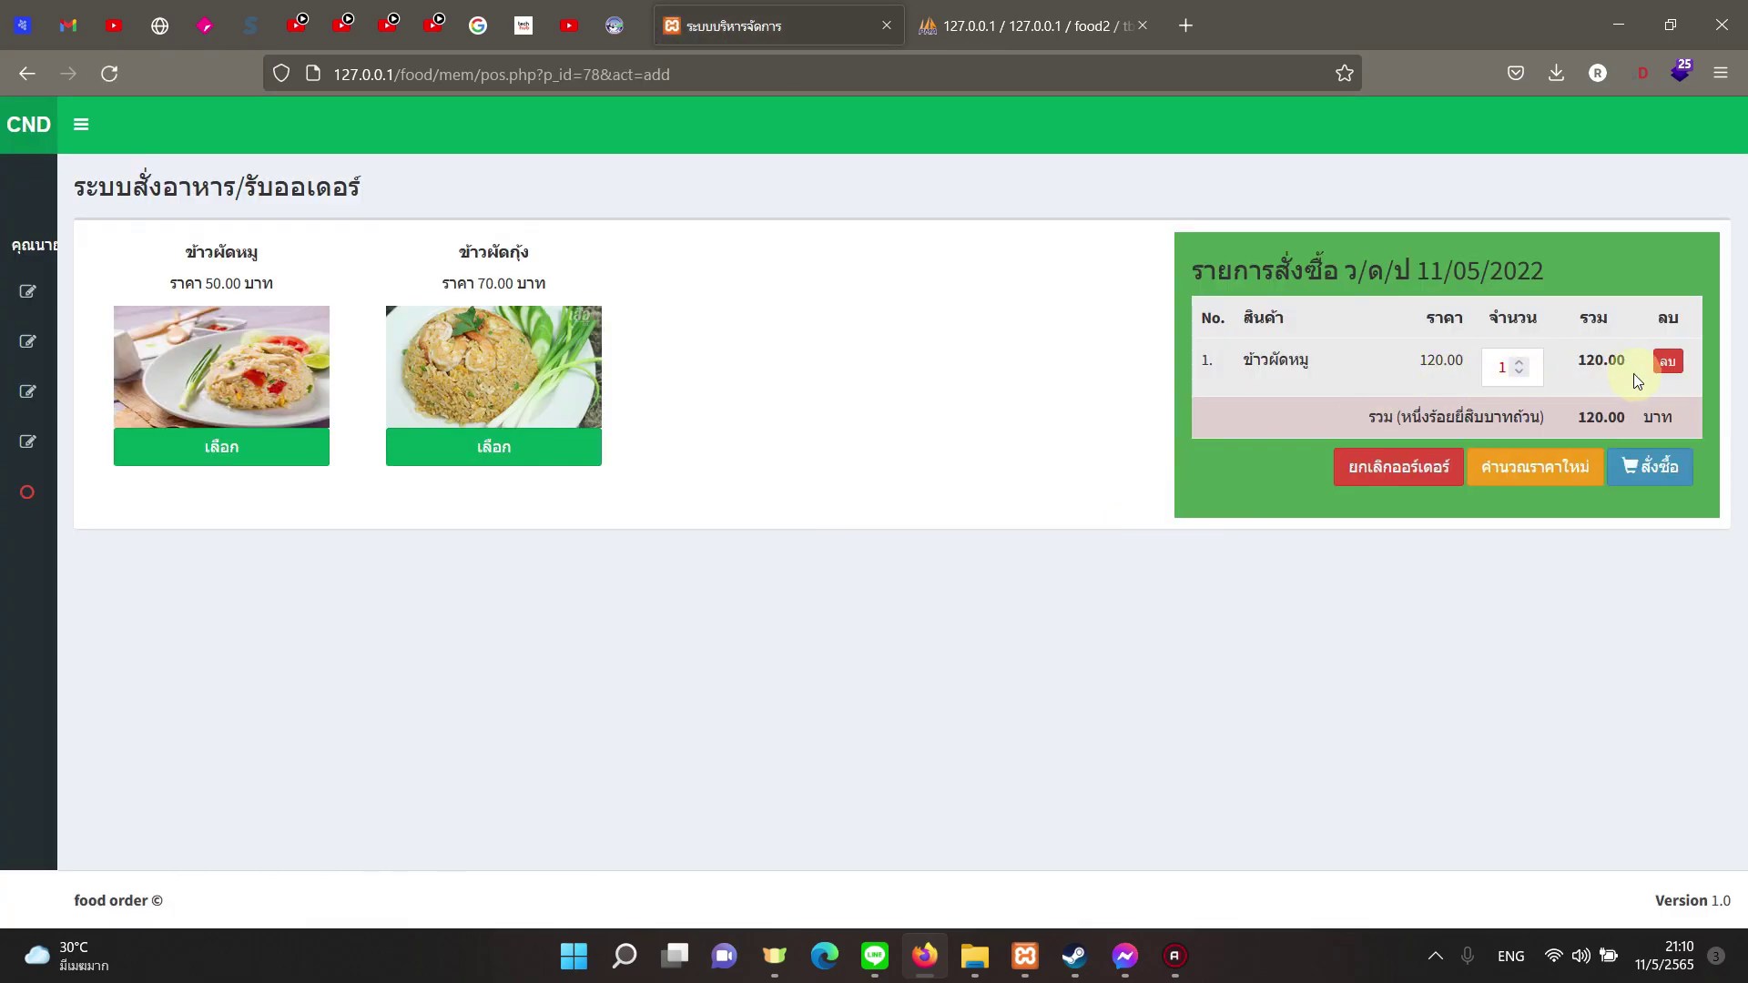
Step: Add a plain ข้าวผัดกุ้ง and proceed to the 190.00 order summary
{"action": "left_click", "coordinate": [1650, 469]}
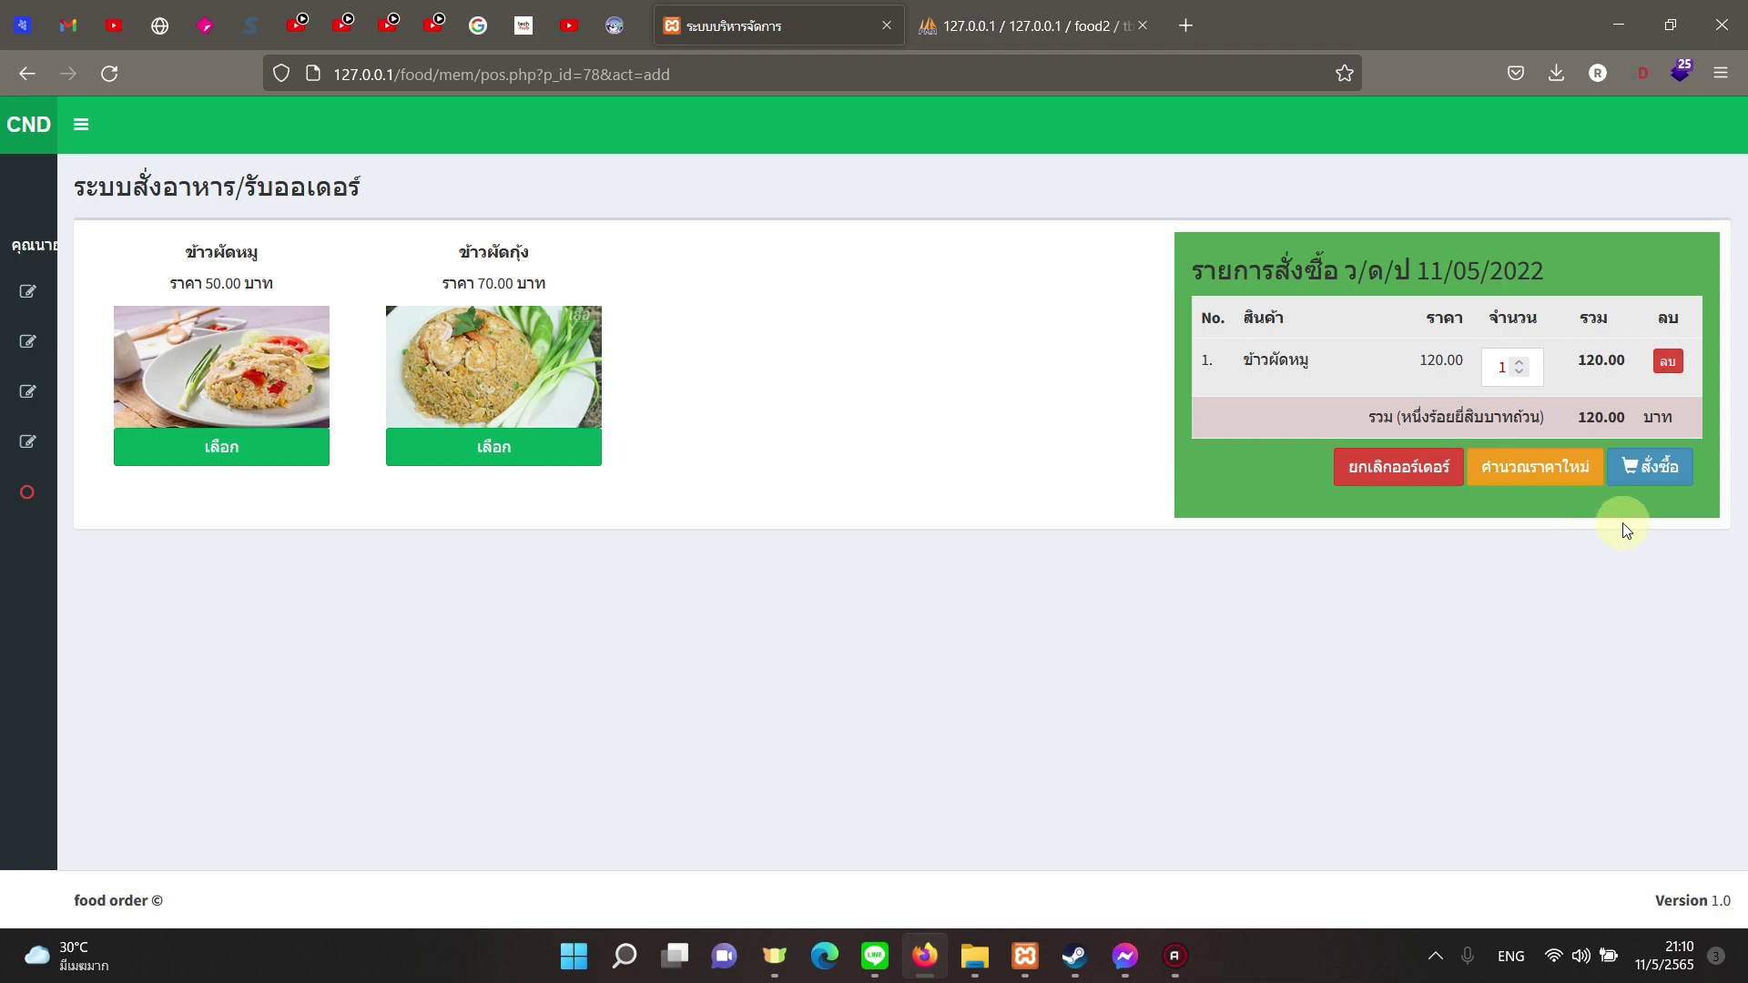
{"action": "left_click", "coordinate": [1651, 486]}
{"action": "left_click", "coordinate": [489, 463]}
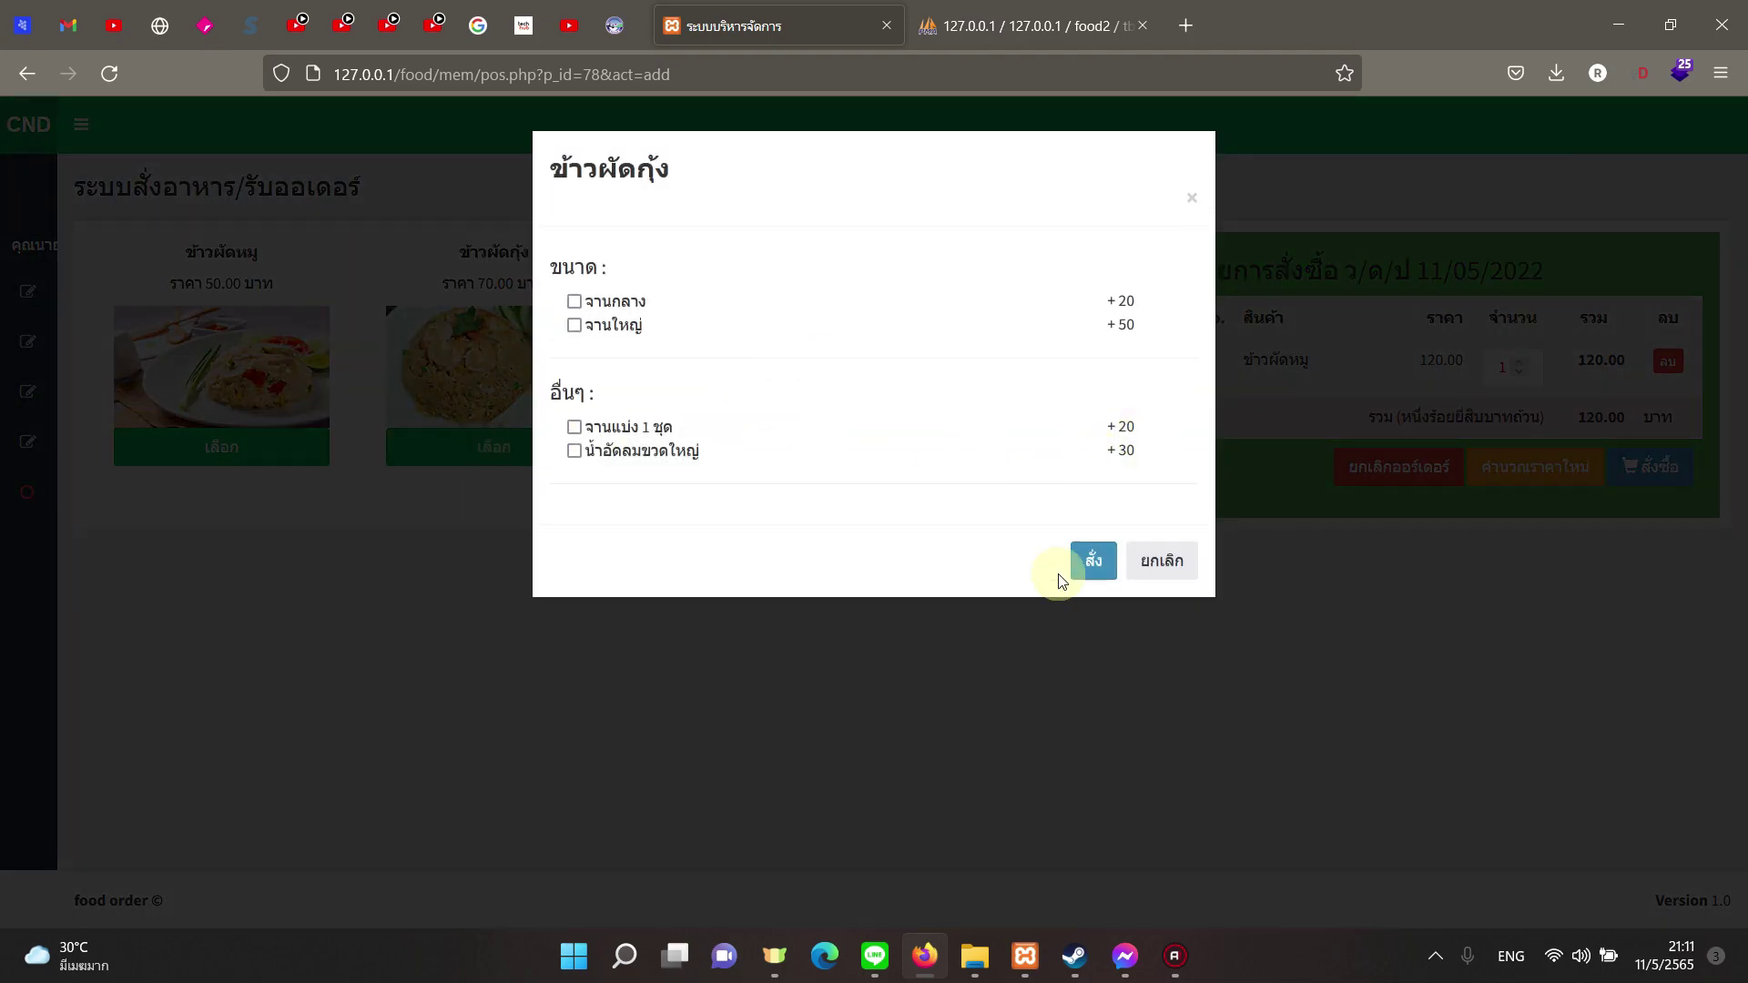
{"action": "left_click", "coordinate": [1095, 560]}
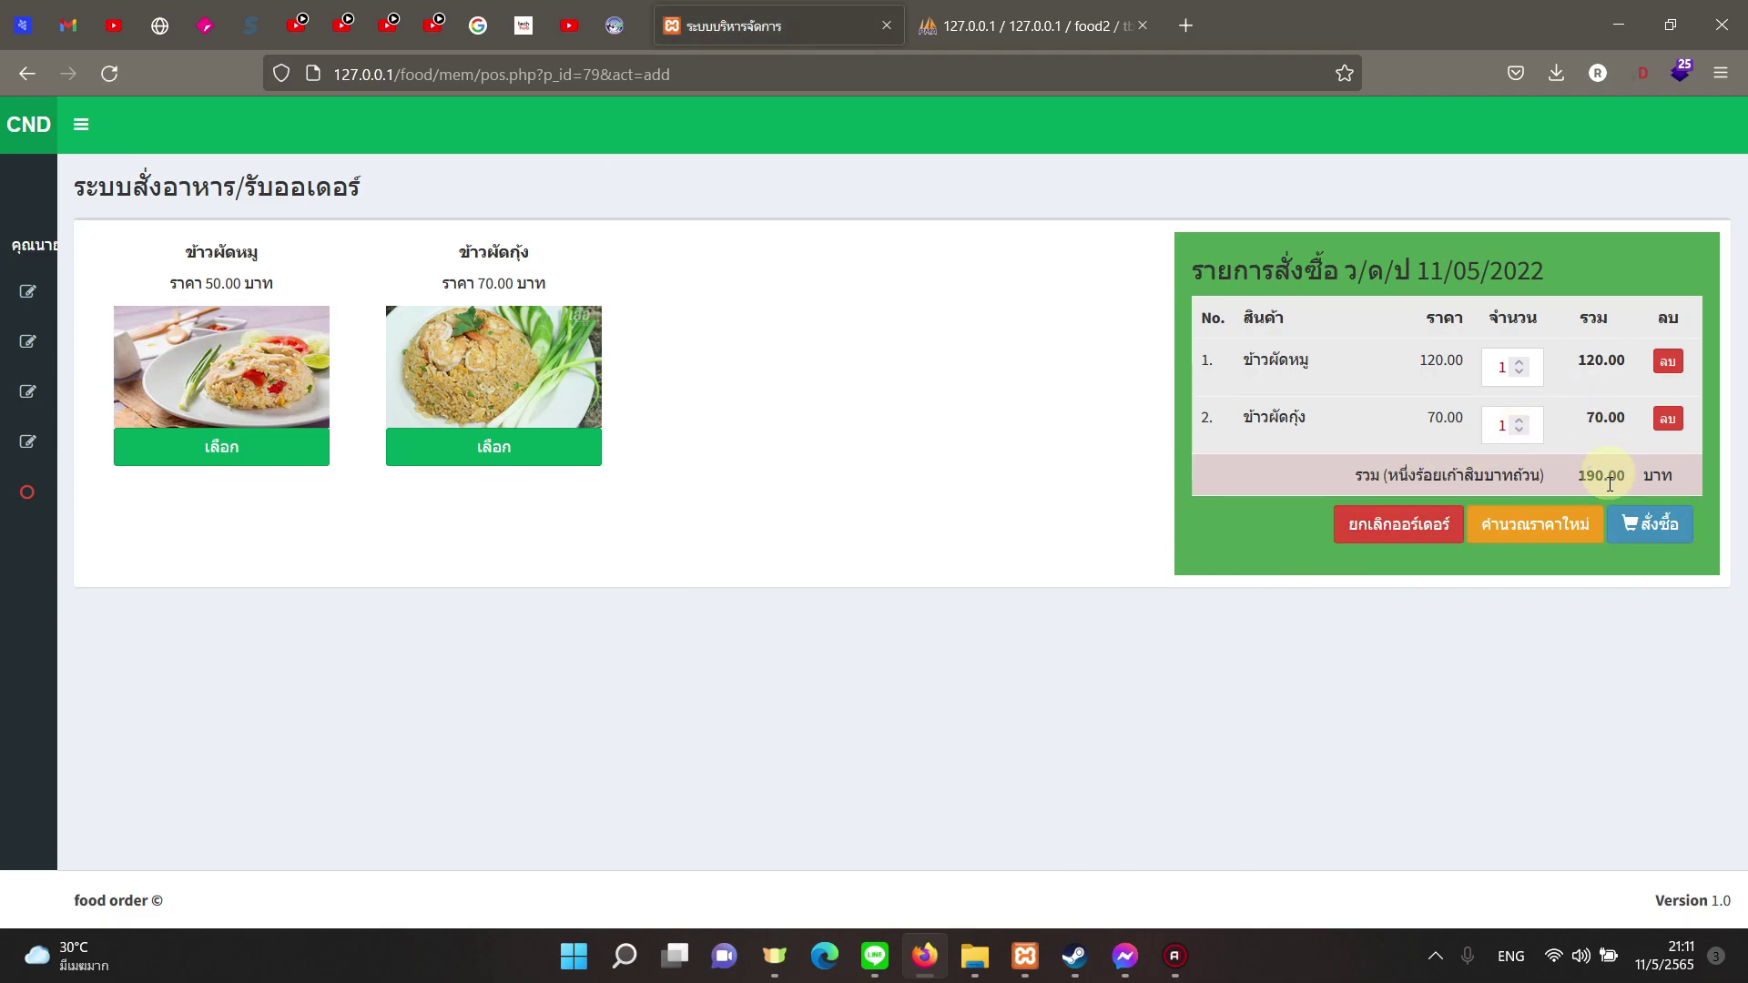
{"action": "left_click", "coordinate": [1652, 528]}
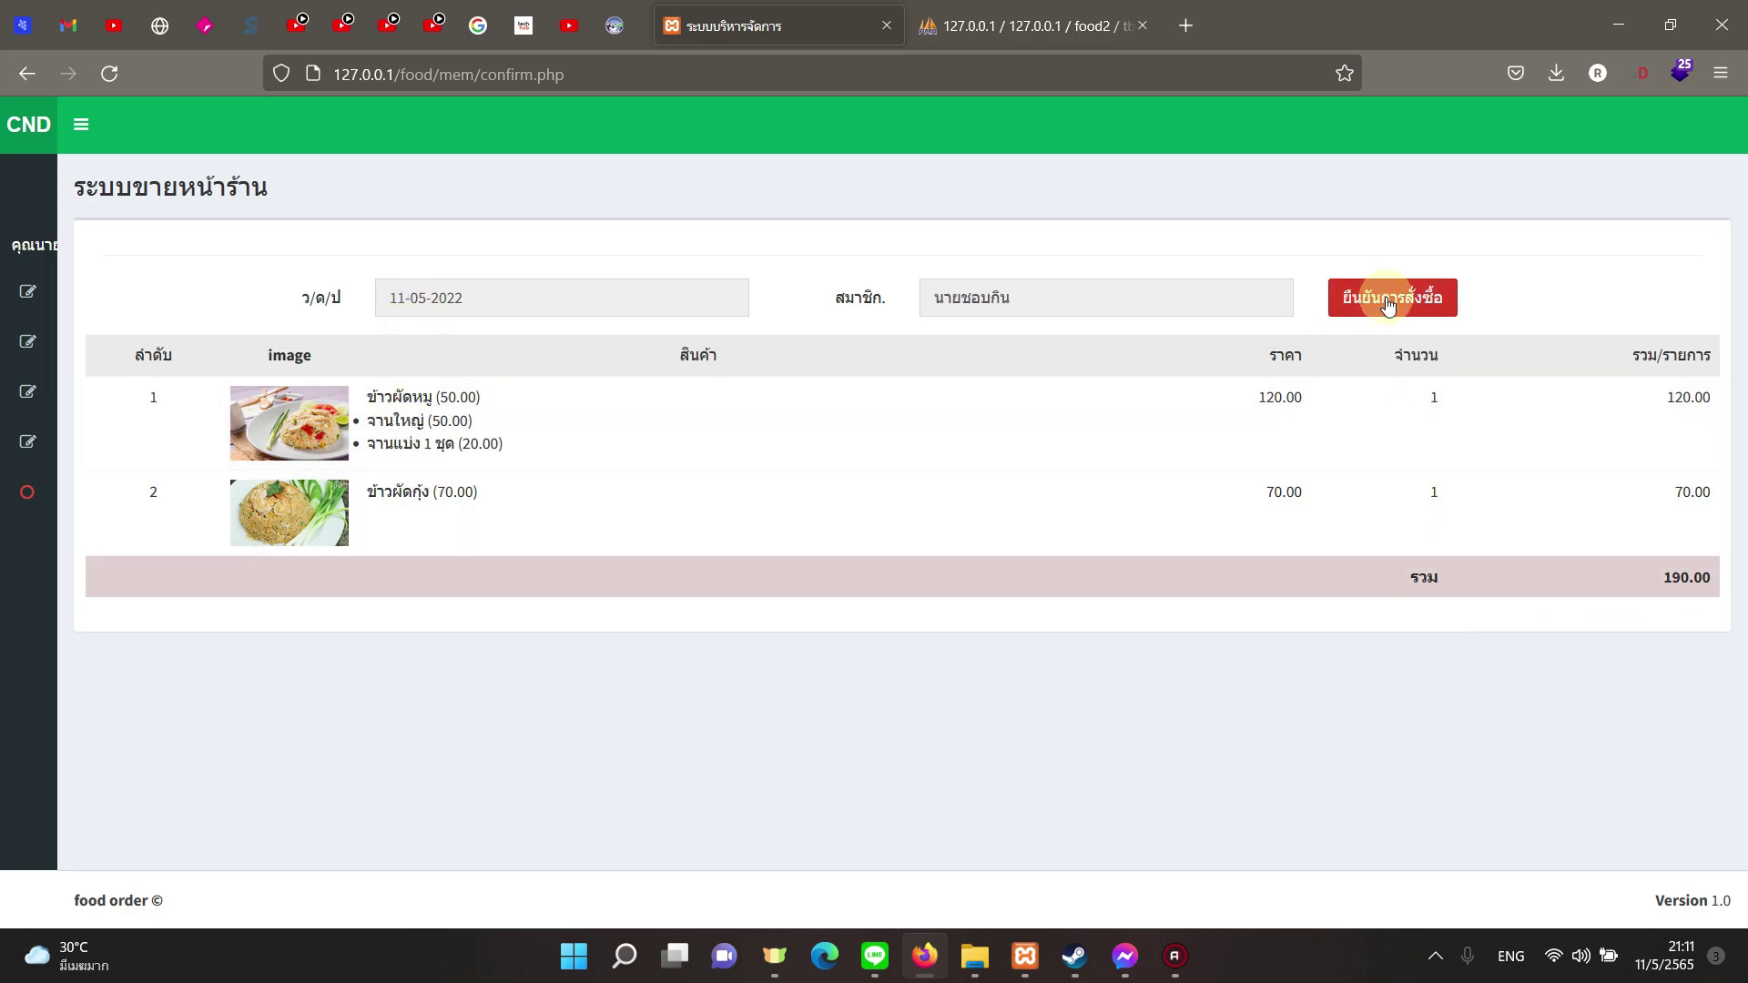
Step: Confirm the order with the note 'ขอมะนาวเพิ่ม 1 ลูก' and place it
{"action": "left_click", "coordinate": [1385, 298]}
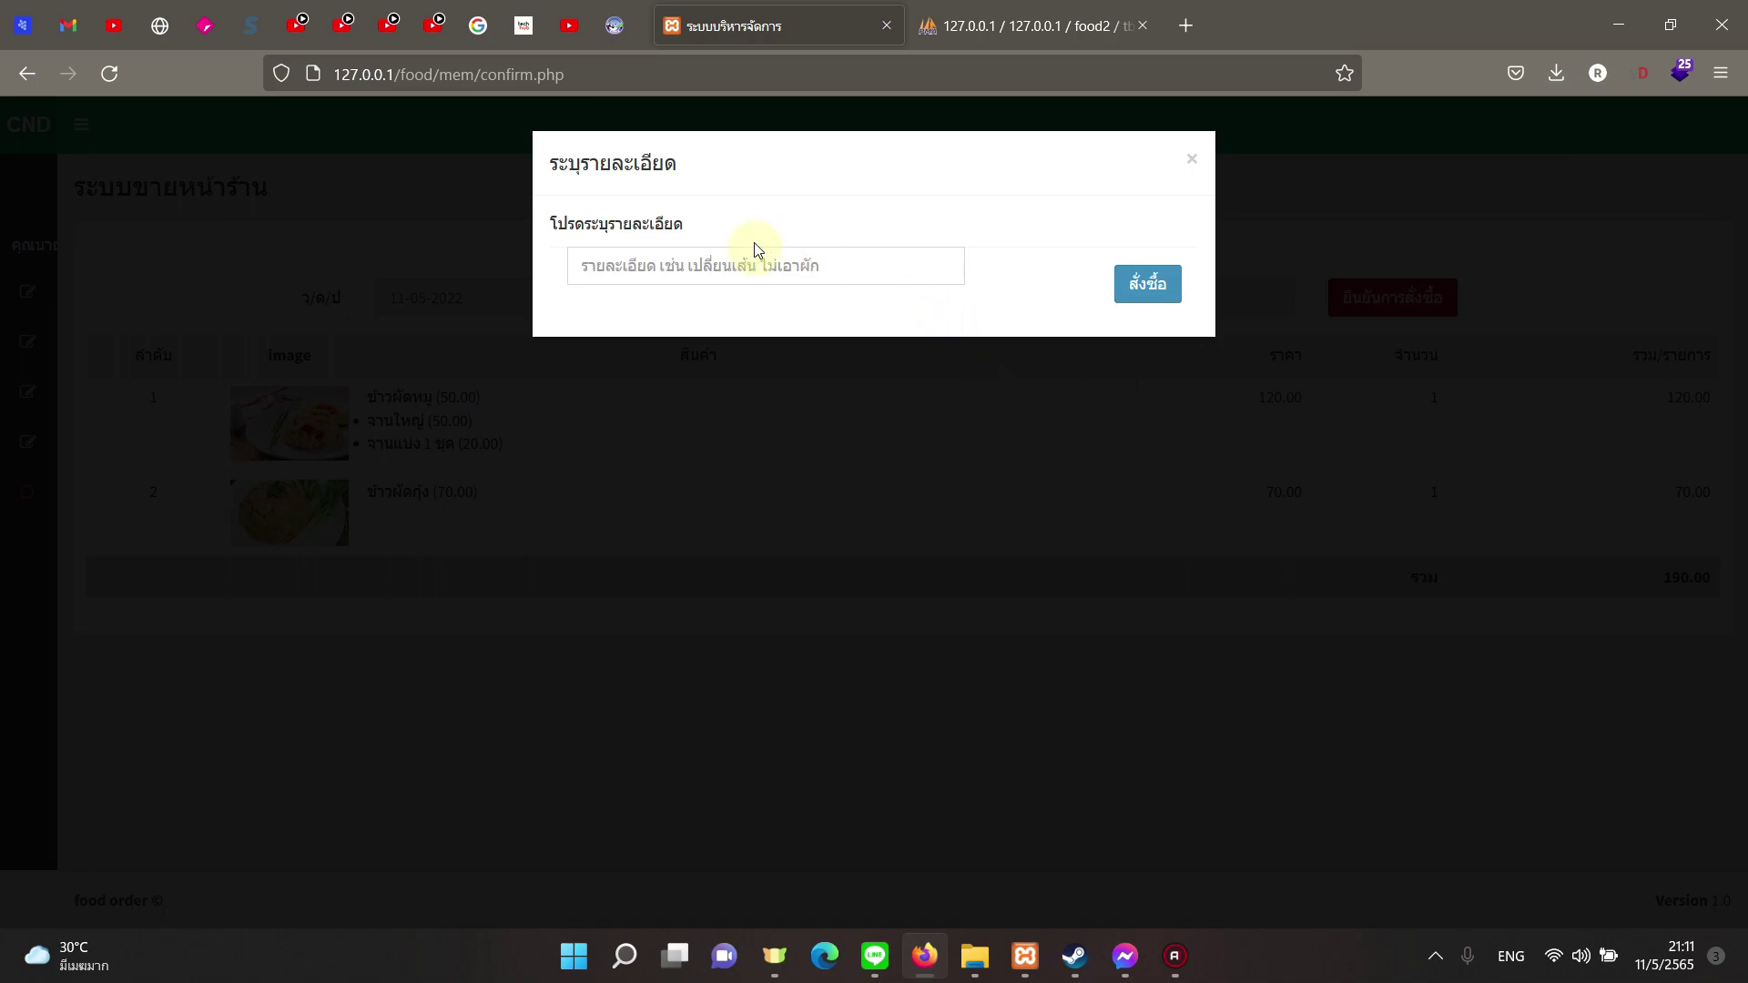
{"action": "left_click", "coordinate": [758, 264]}
{"action": "key", "text": "grave"}
{"action": "type", "text": "อ"}
{"action": "key", "text": "BackSpace"}
{"action": "type", "text": "อ"}
{"action": "key", "text": "BackSpace"}
{"action": "type", "text": "ขอมะนาว"}
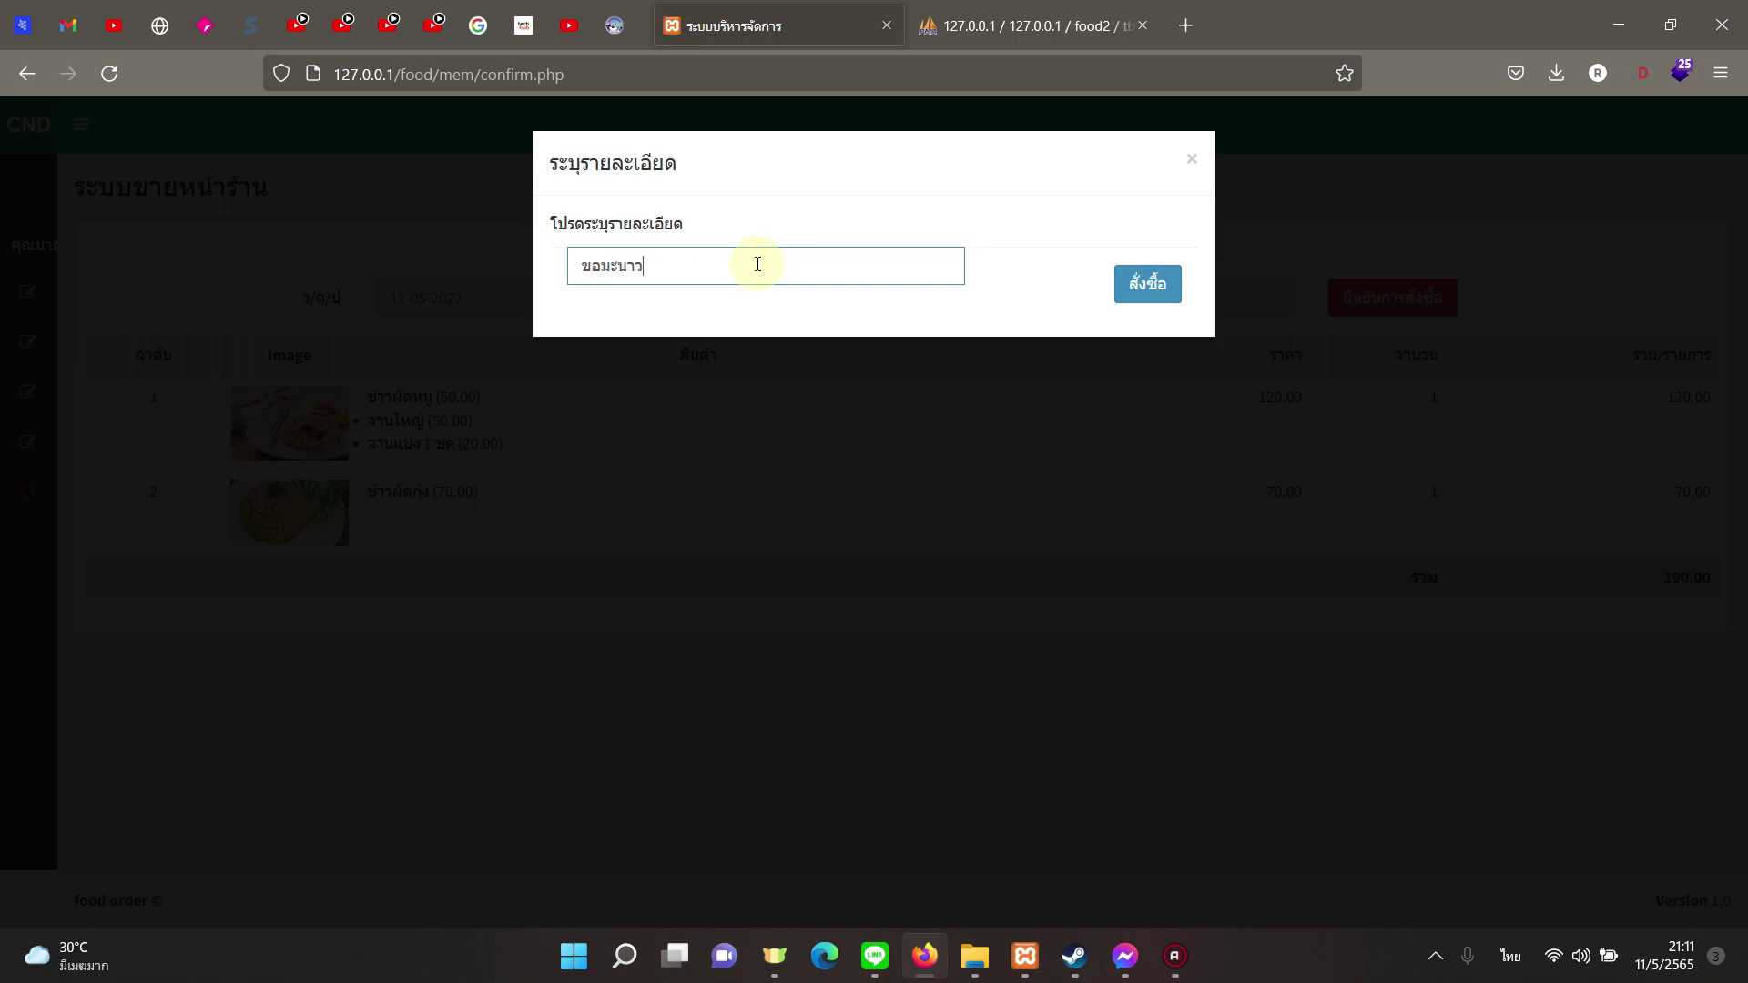
{"action": "type", "text": "เพิ่ม 1 ลูก"}
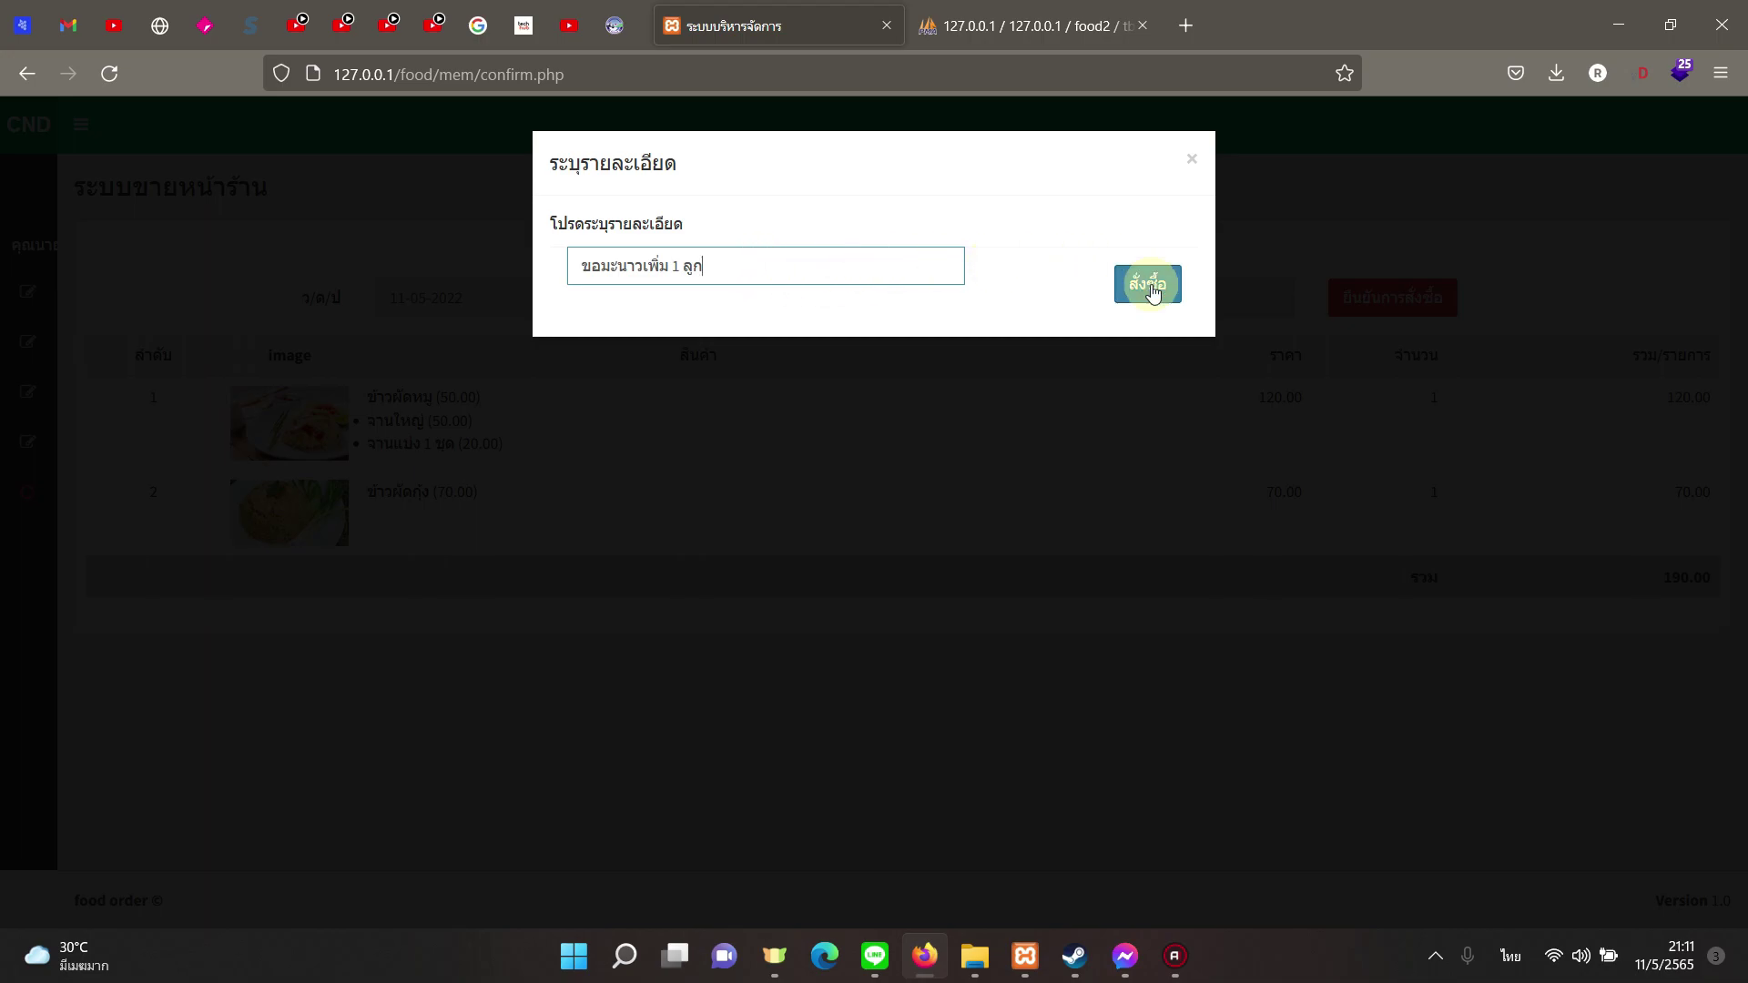
{"action": "left_click", "coordinate": [1146, 283]}
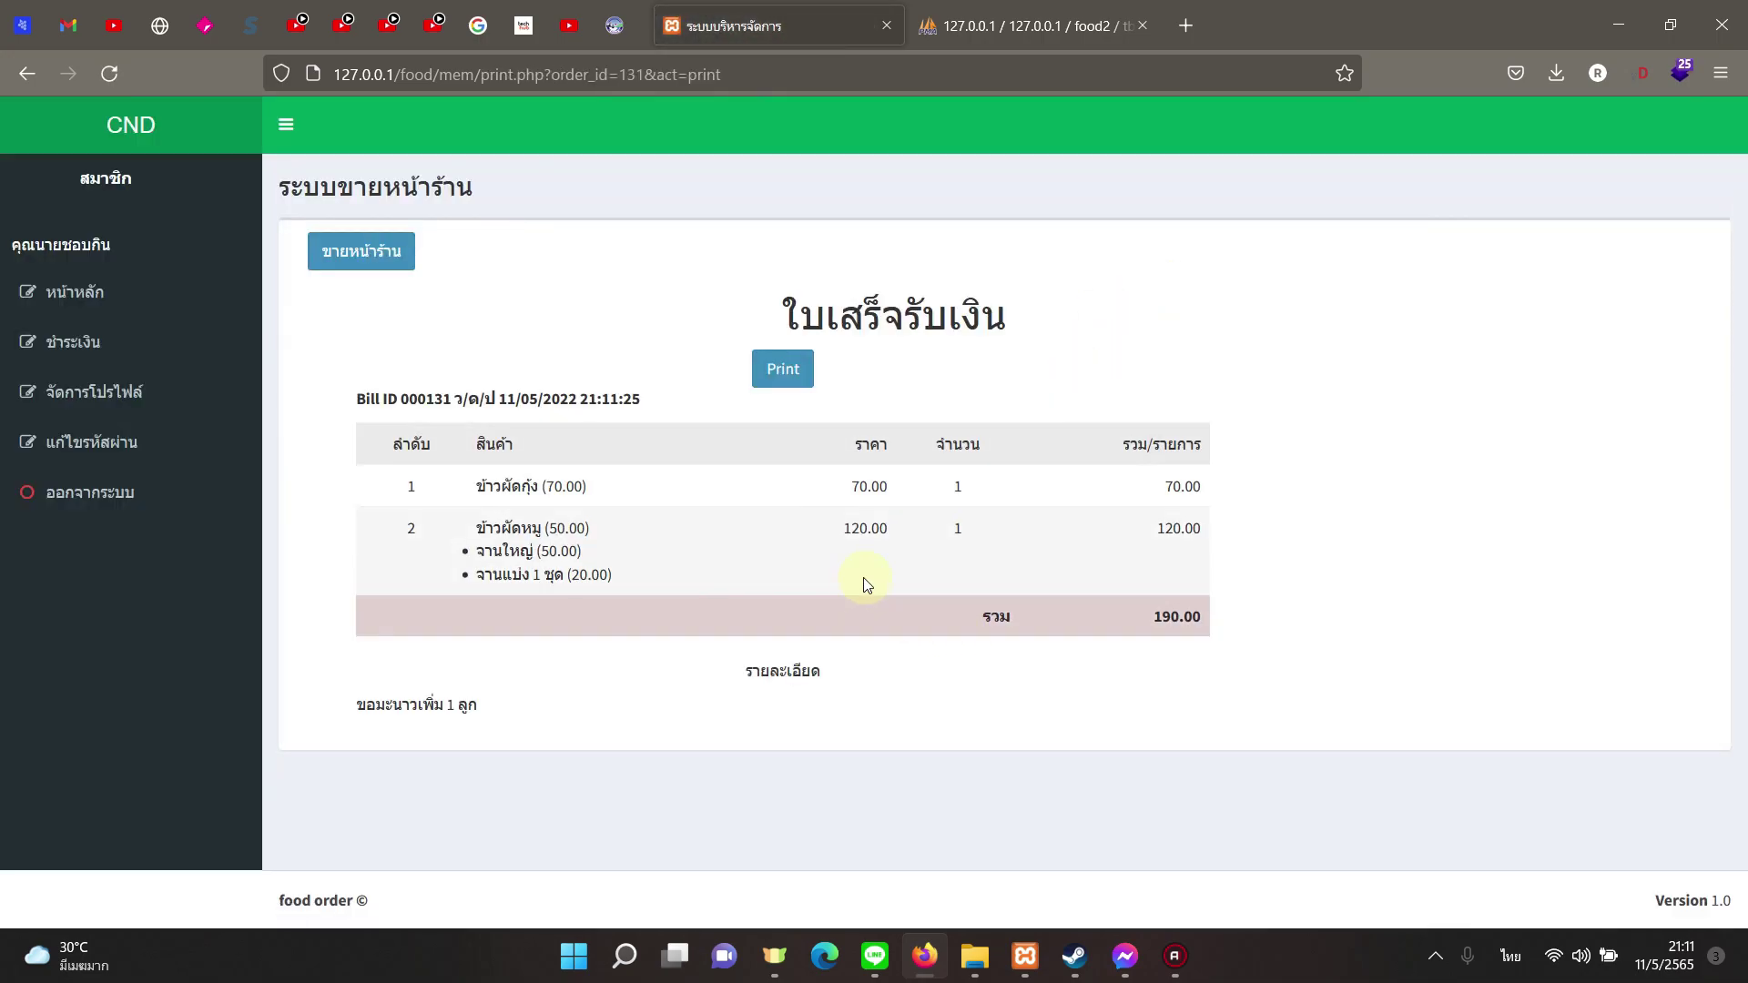
Step: Open the payment notice form and enter the orderer's name
{"action": "left_click", "coordinate": [62, 344]}
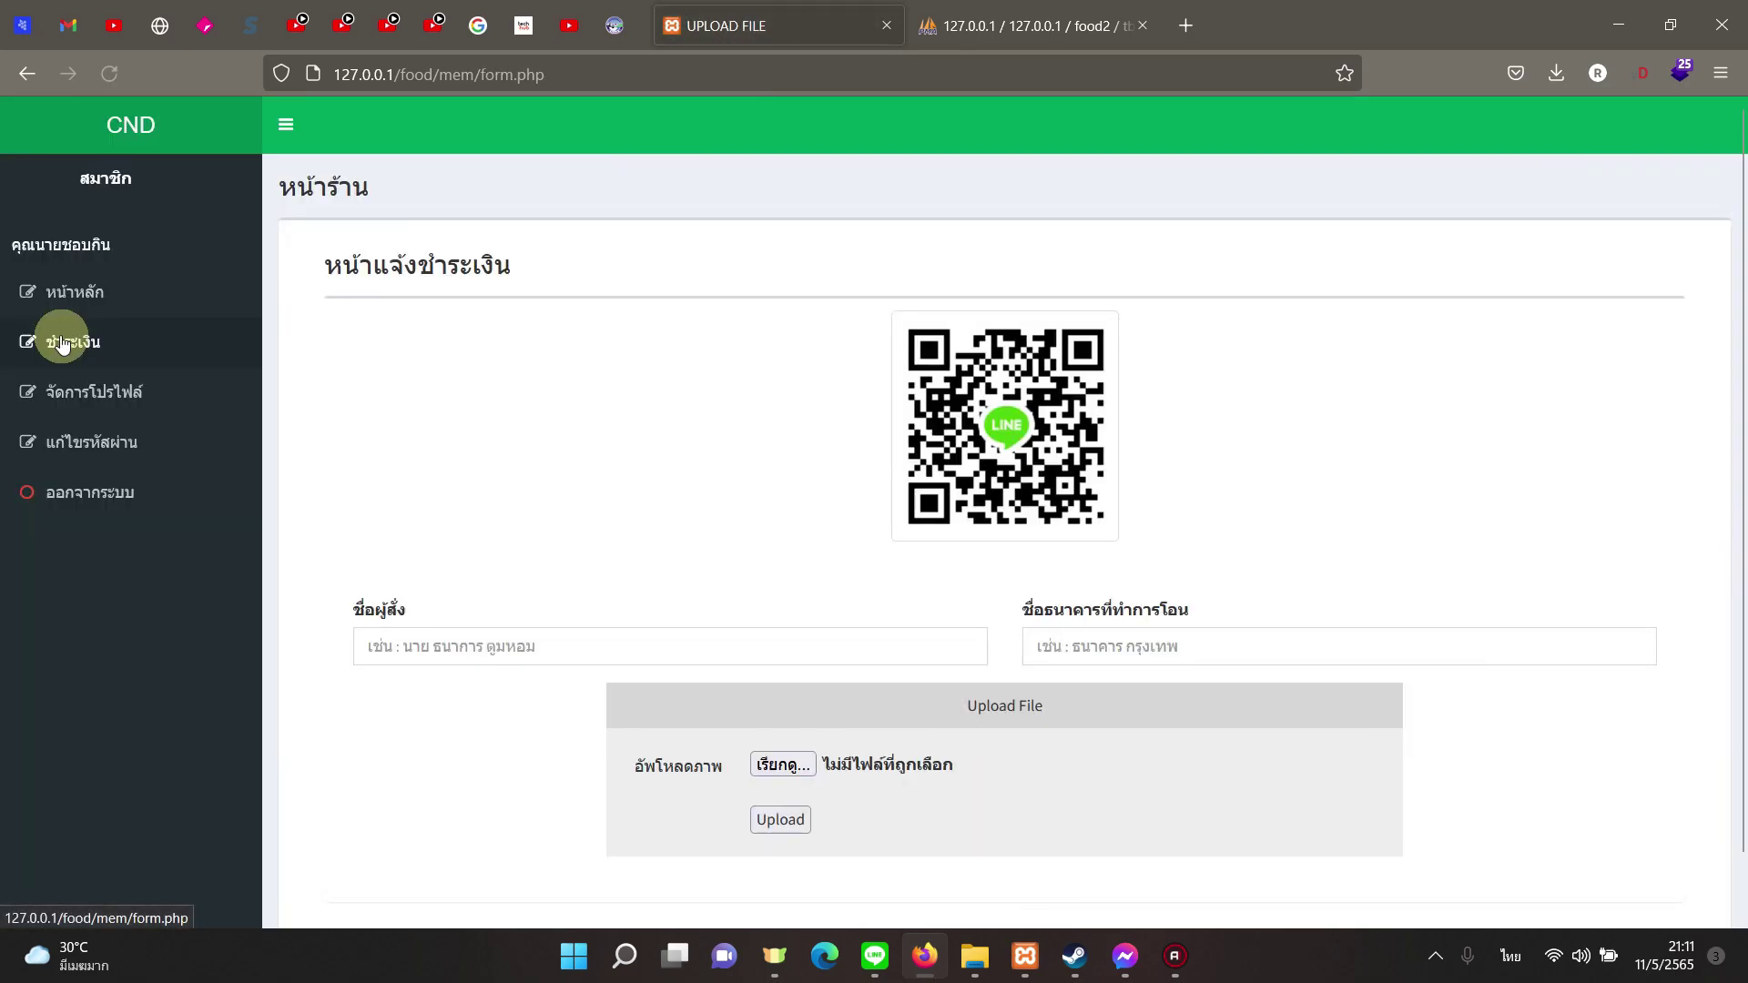
{"action": "scroll", "coordinate": [738, 530], "scroll_direction": "down", "scroll_amount": 1}
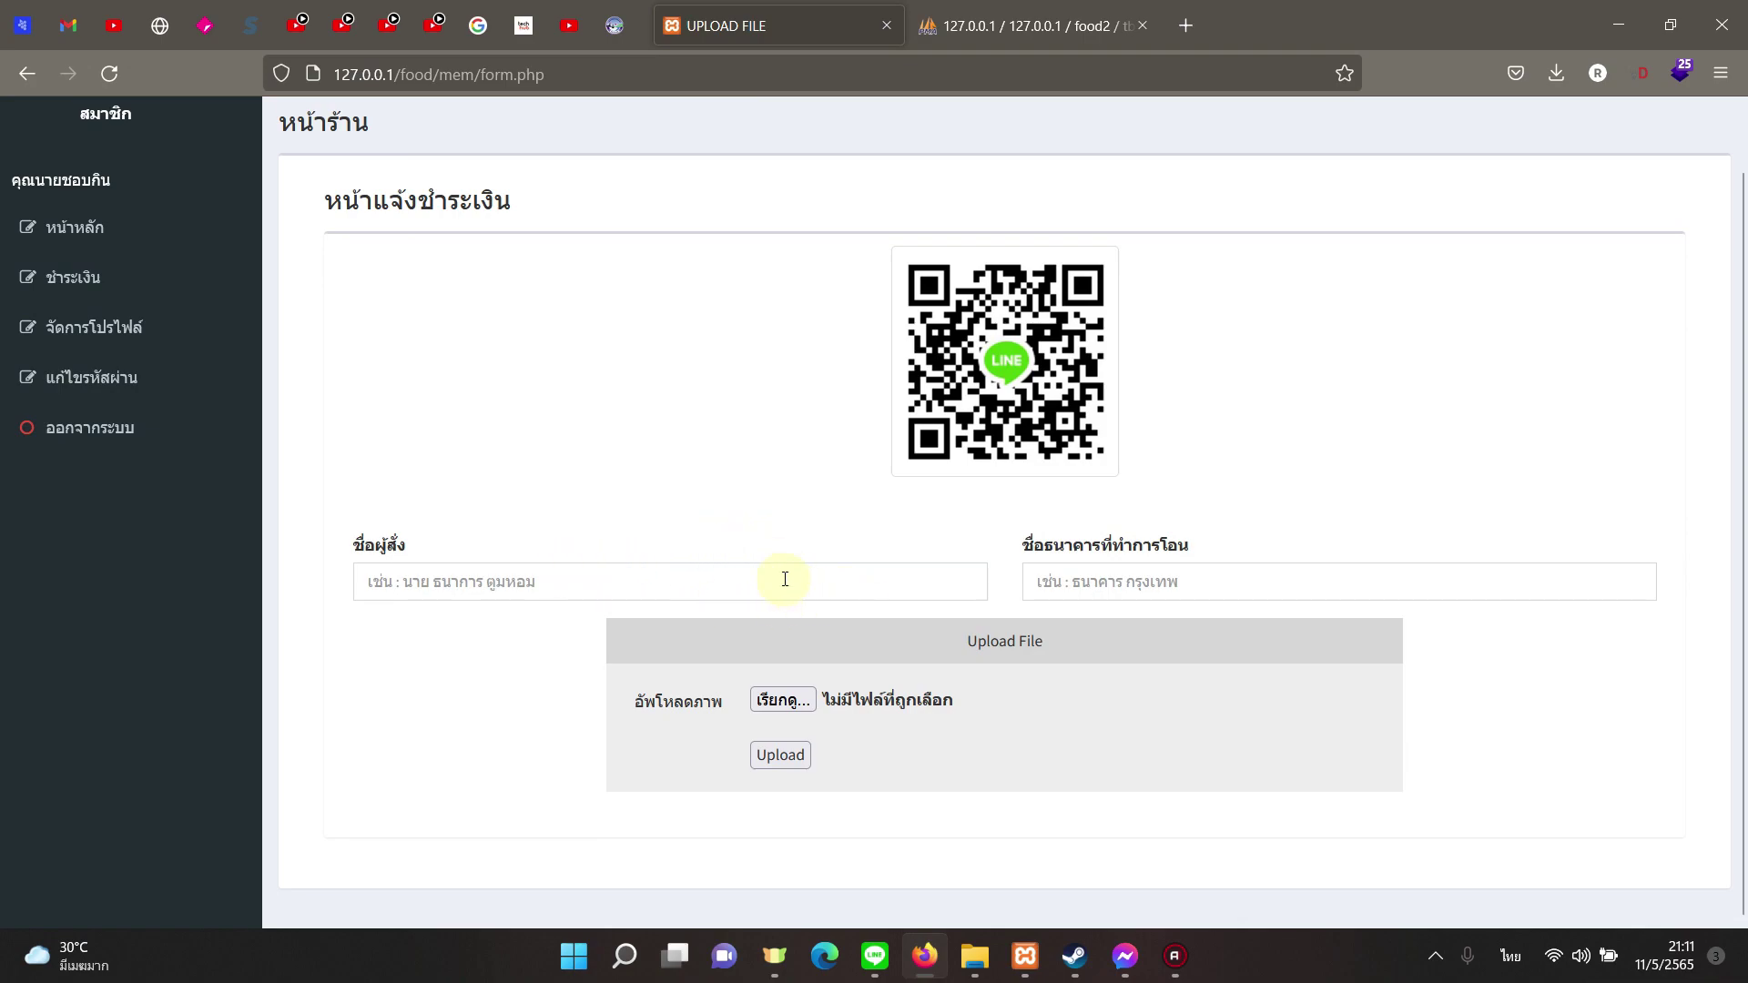
{"action": "scroll", "coordinate": [784, 579], "scroll_direction": "up", "scroll_amount": 1}
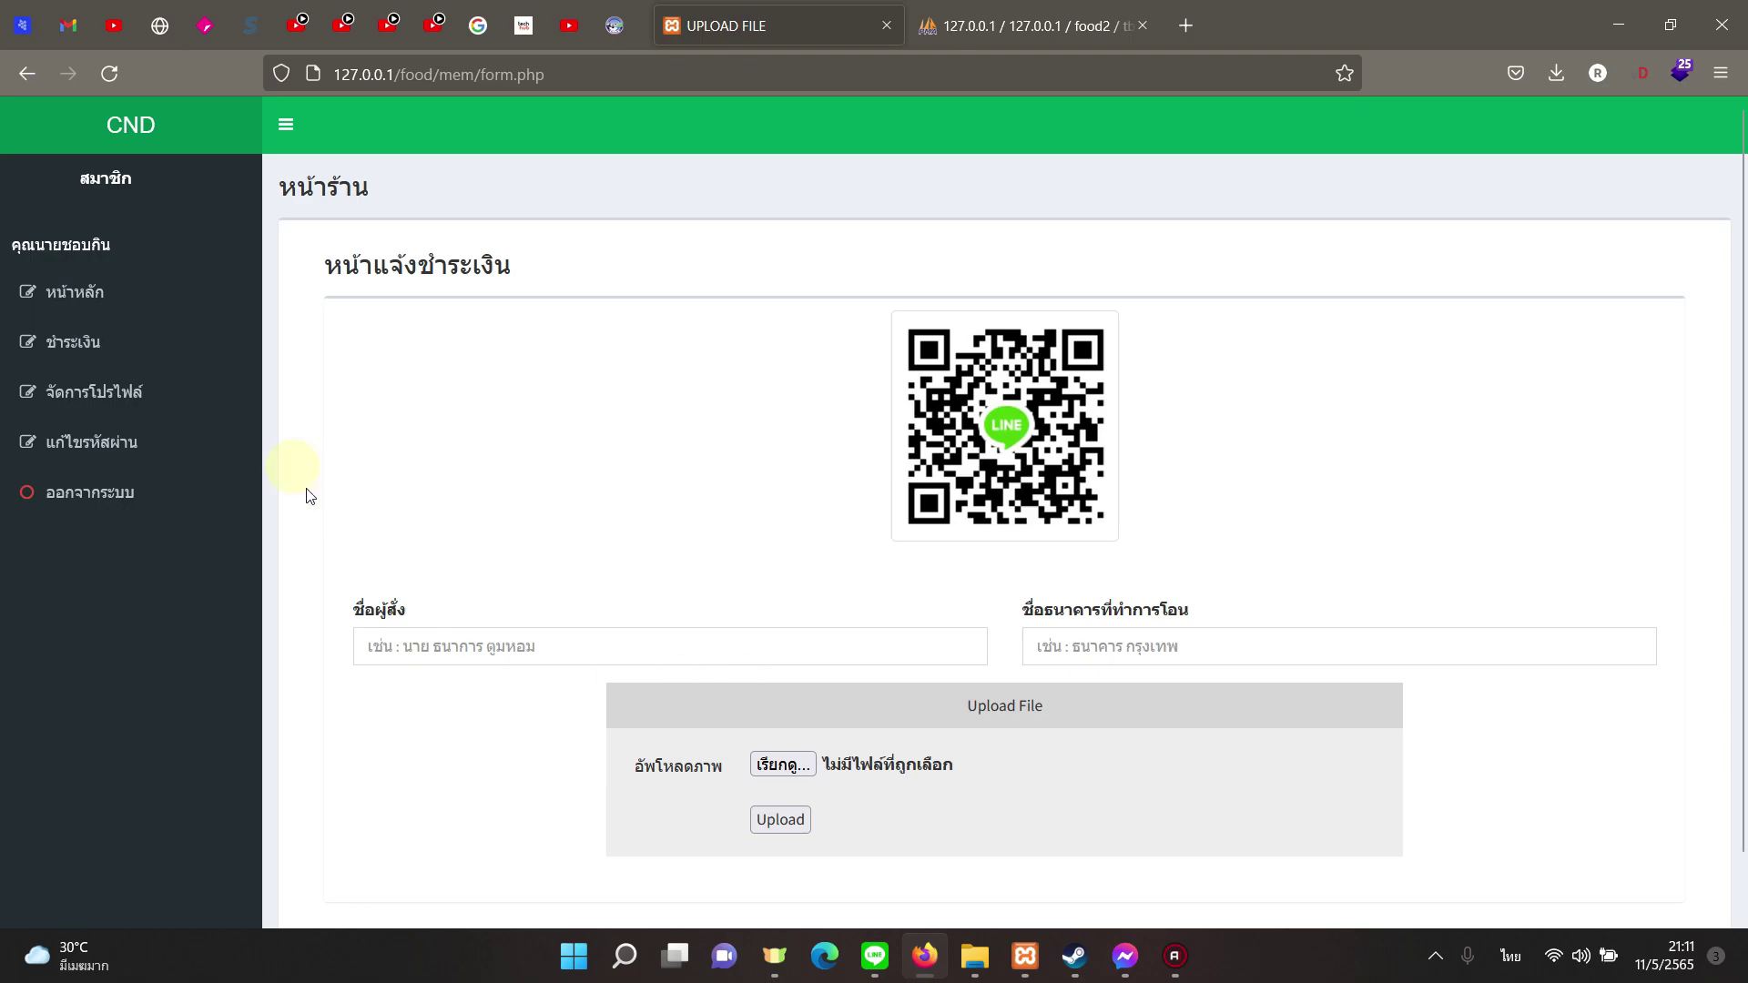
{"action": "left_click", "coordinate": [131, 304]}
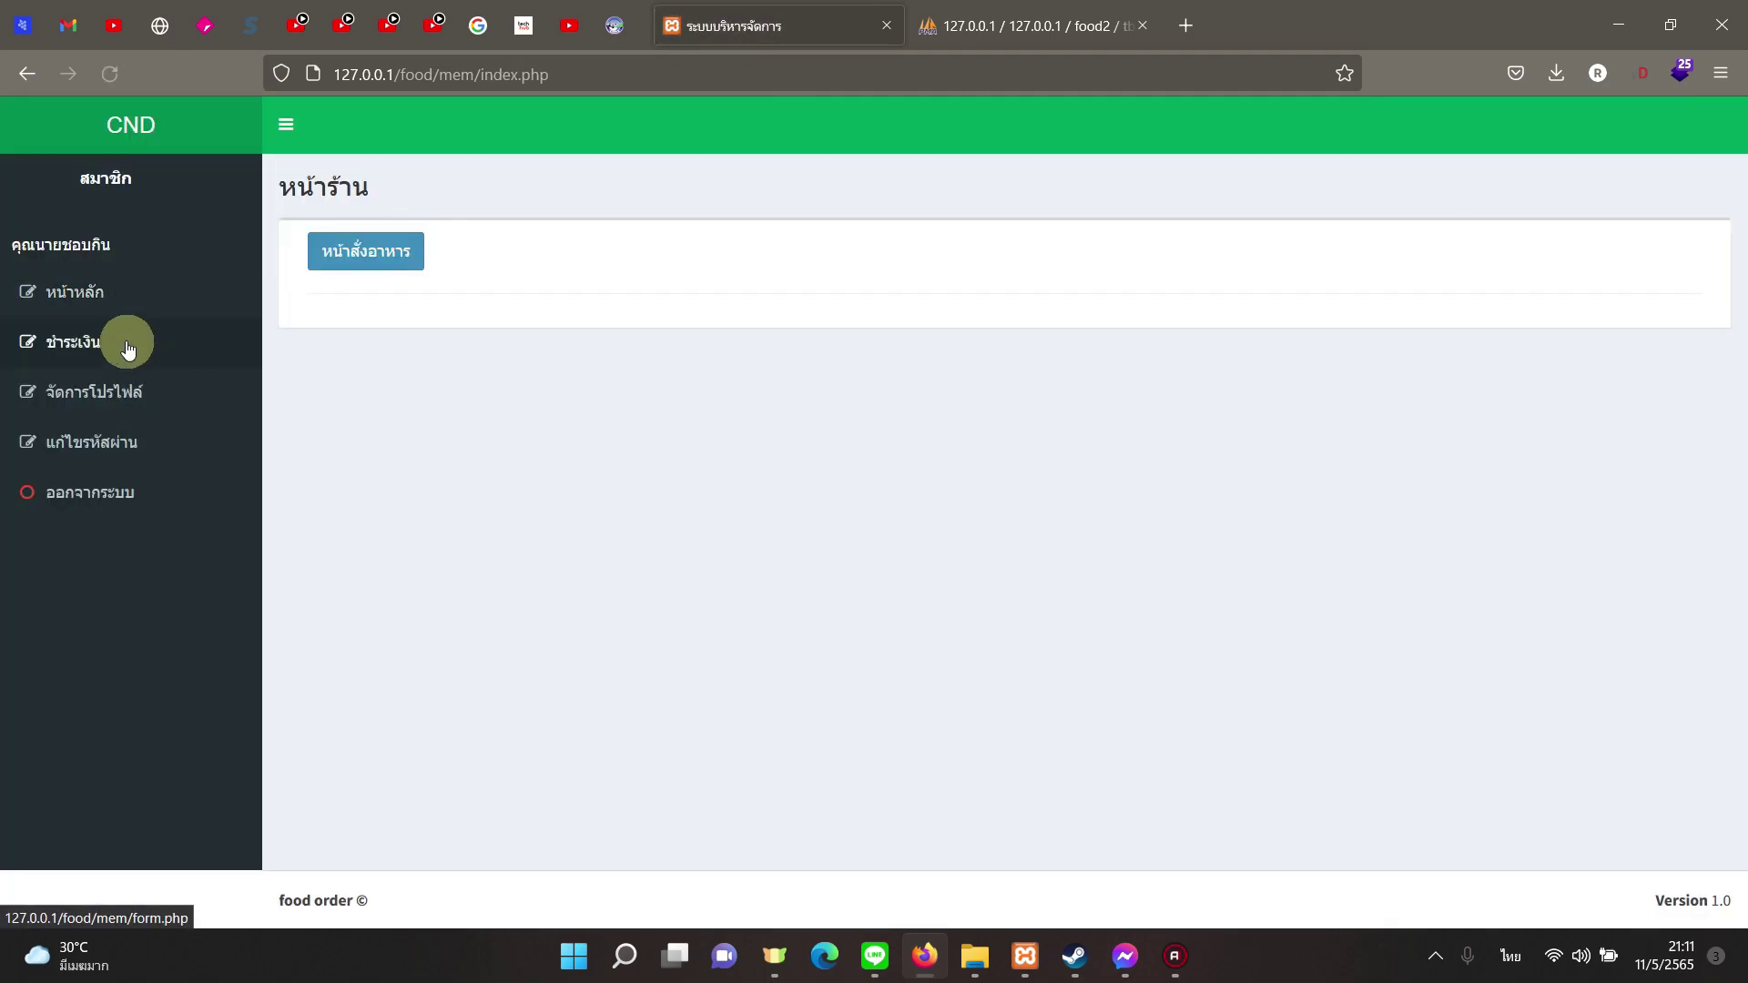
{"action": "left_click", "coordinate": [128, 343]}
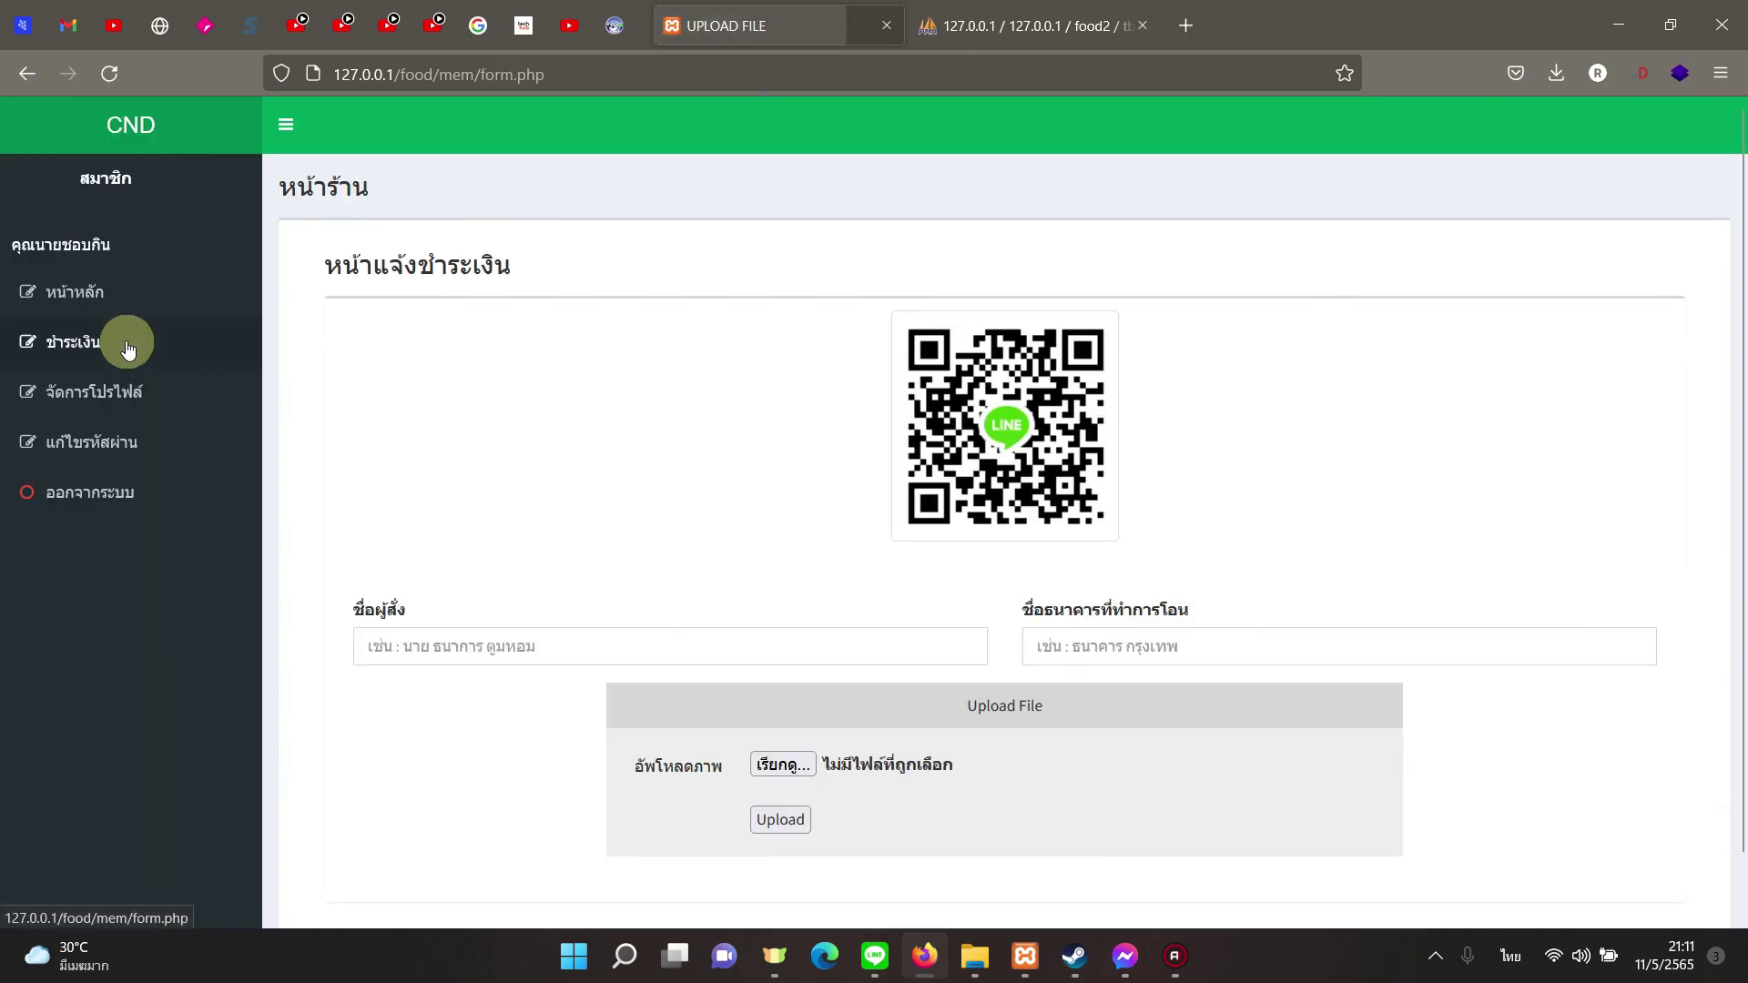
{"action": "left_click", "coordinate": [681, 658]}
{"action": "type", "text": "นายชอบกิน"}
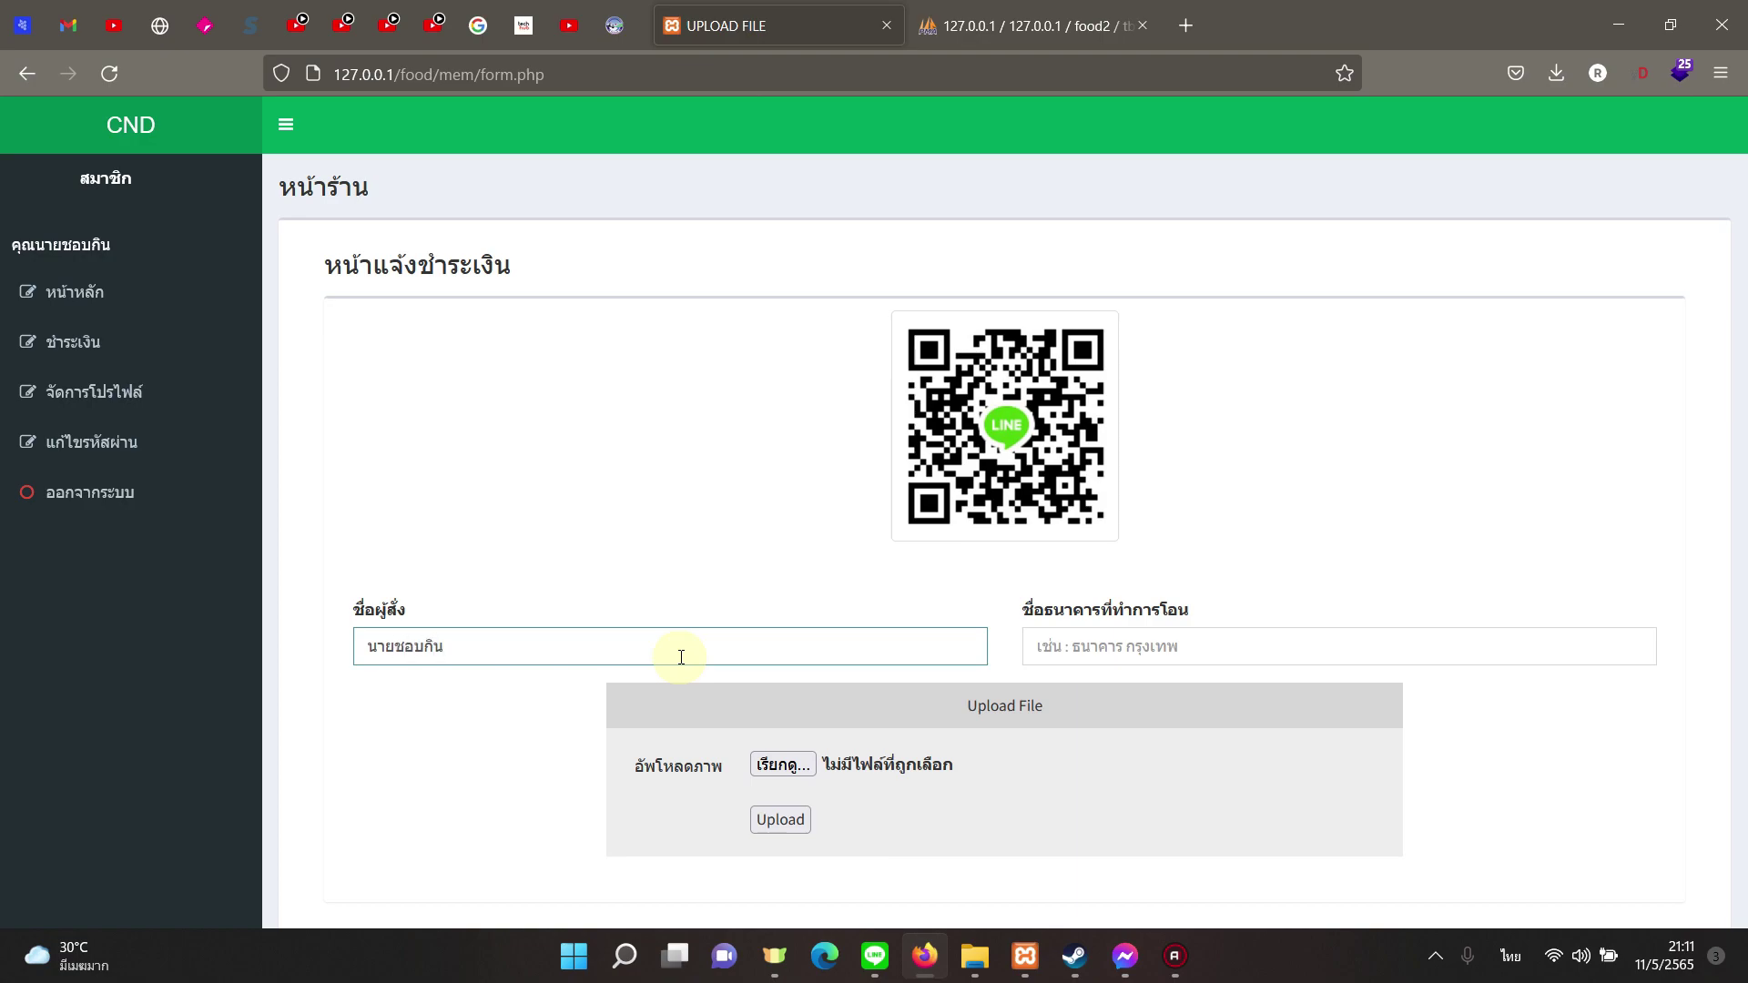
Step: Set bank ABC, attach slip rayongall.jpg, submit the notice, and start logging out
{"action": "left_click", "coordinate": [1198, 661]}
{"action": "type", "text": "ห"}
{"action": "key", "text": "BackSpace"}
{"action": "key", "text": "grave"}
{"action": "type", "text": "S"}
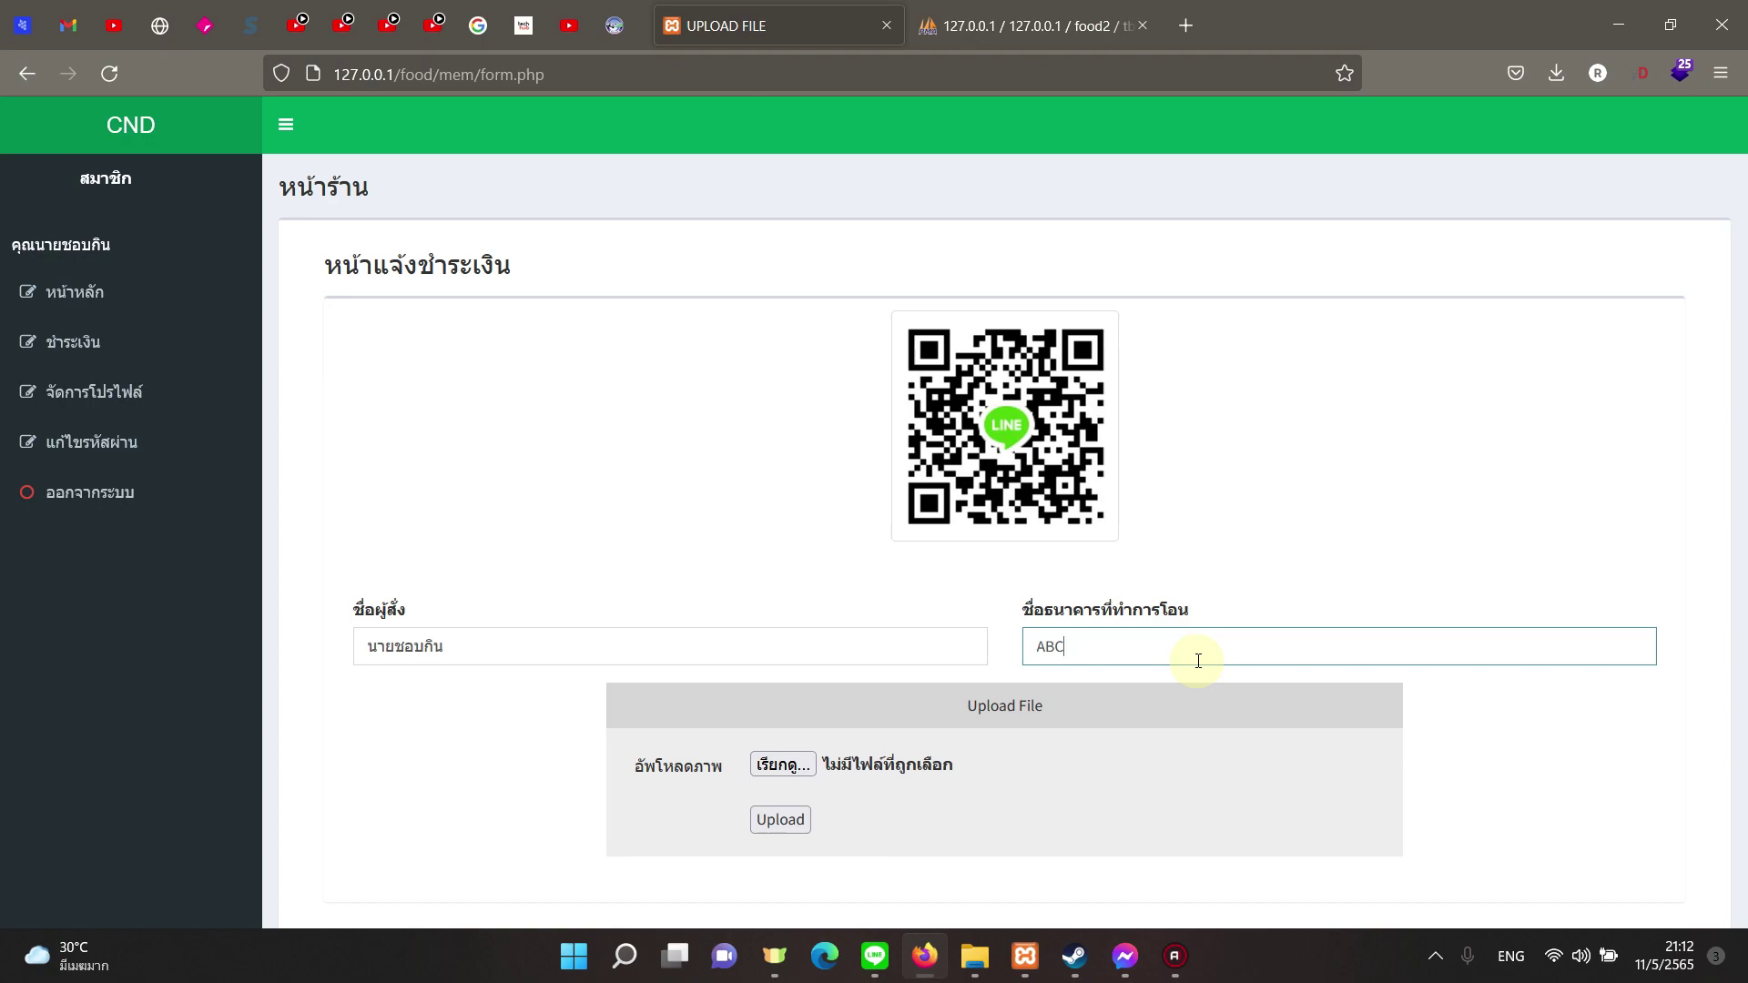
{"action": "left_click", "coordinate": [783, 765]}
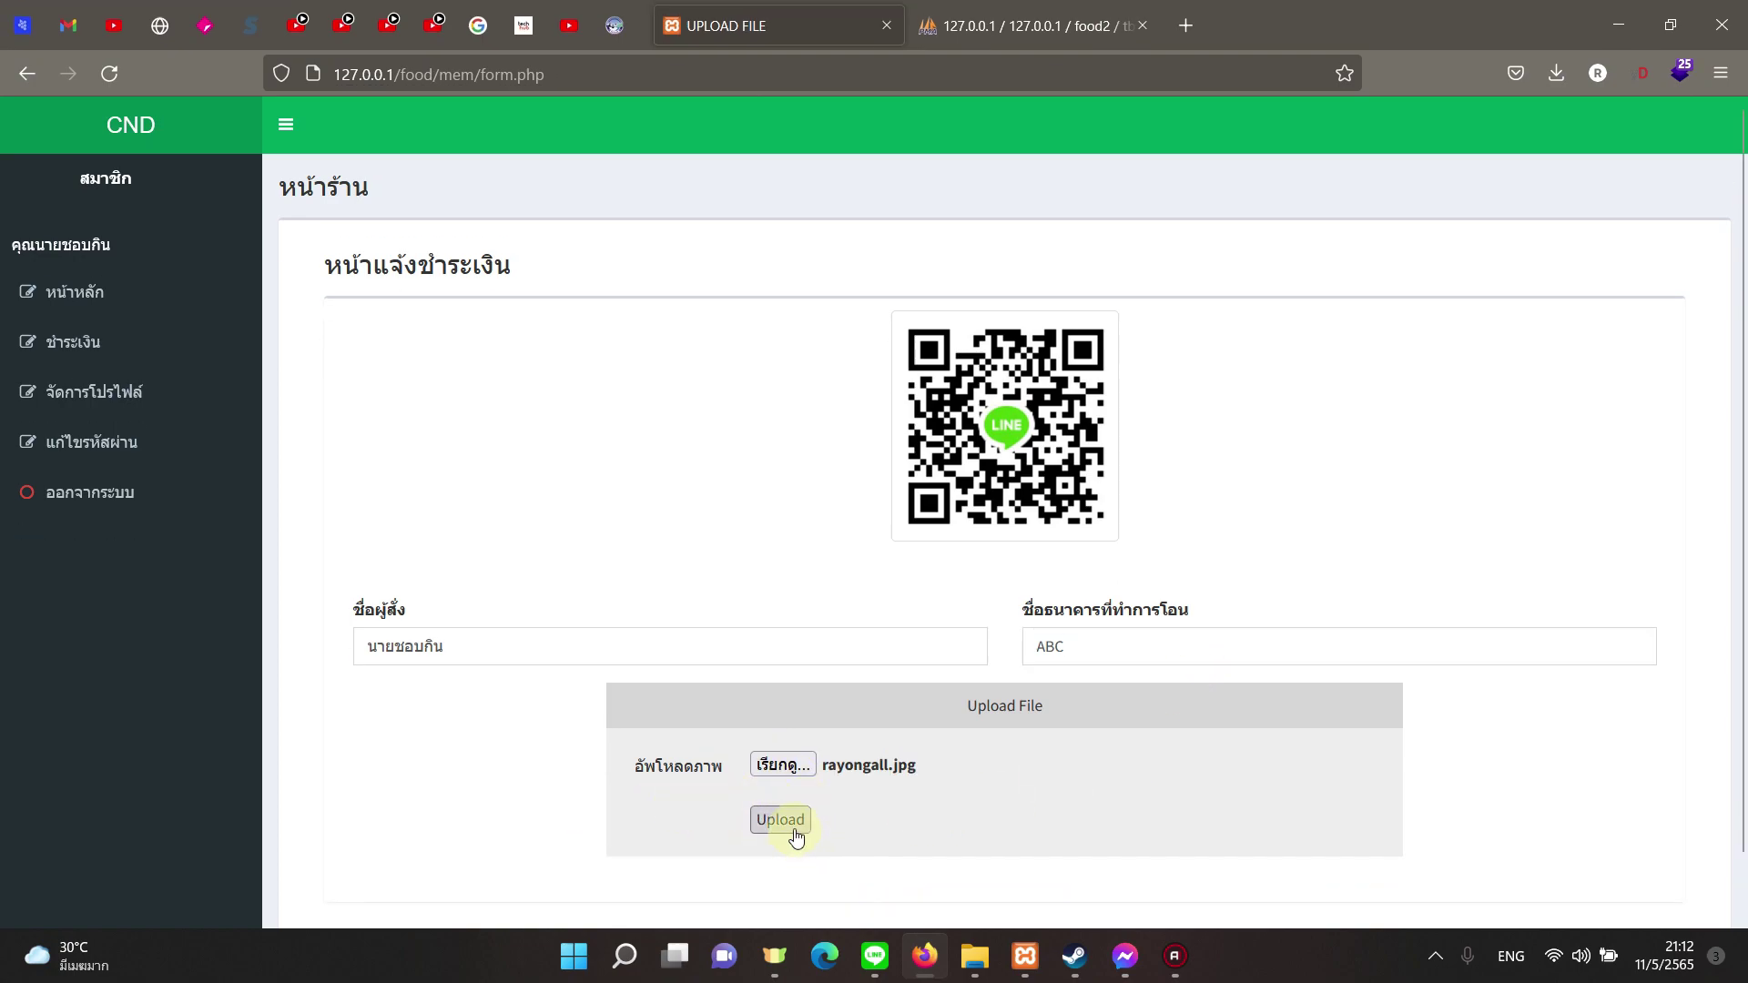
{"action": "left_click", "coordinate": [795, 831]}
{"action": "left_click", "coordinate": [1049, 552]}
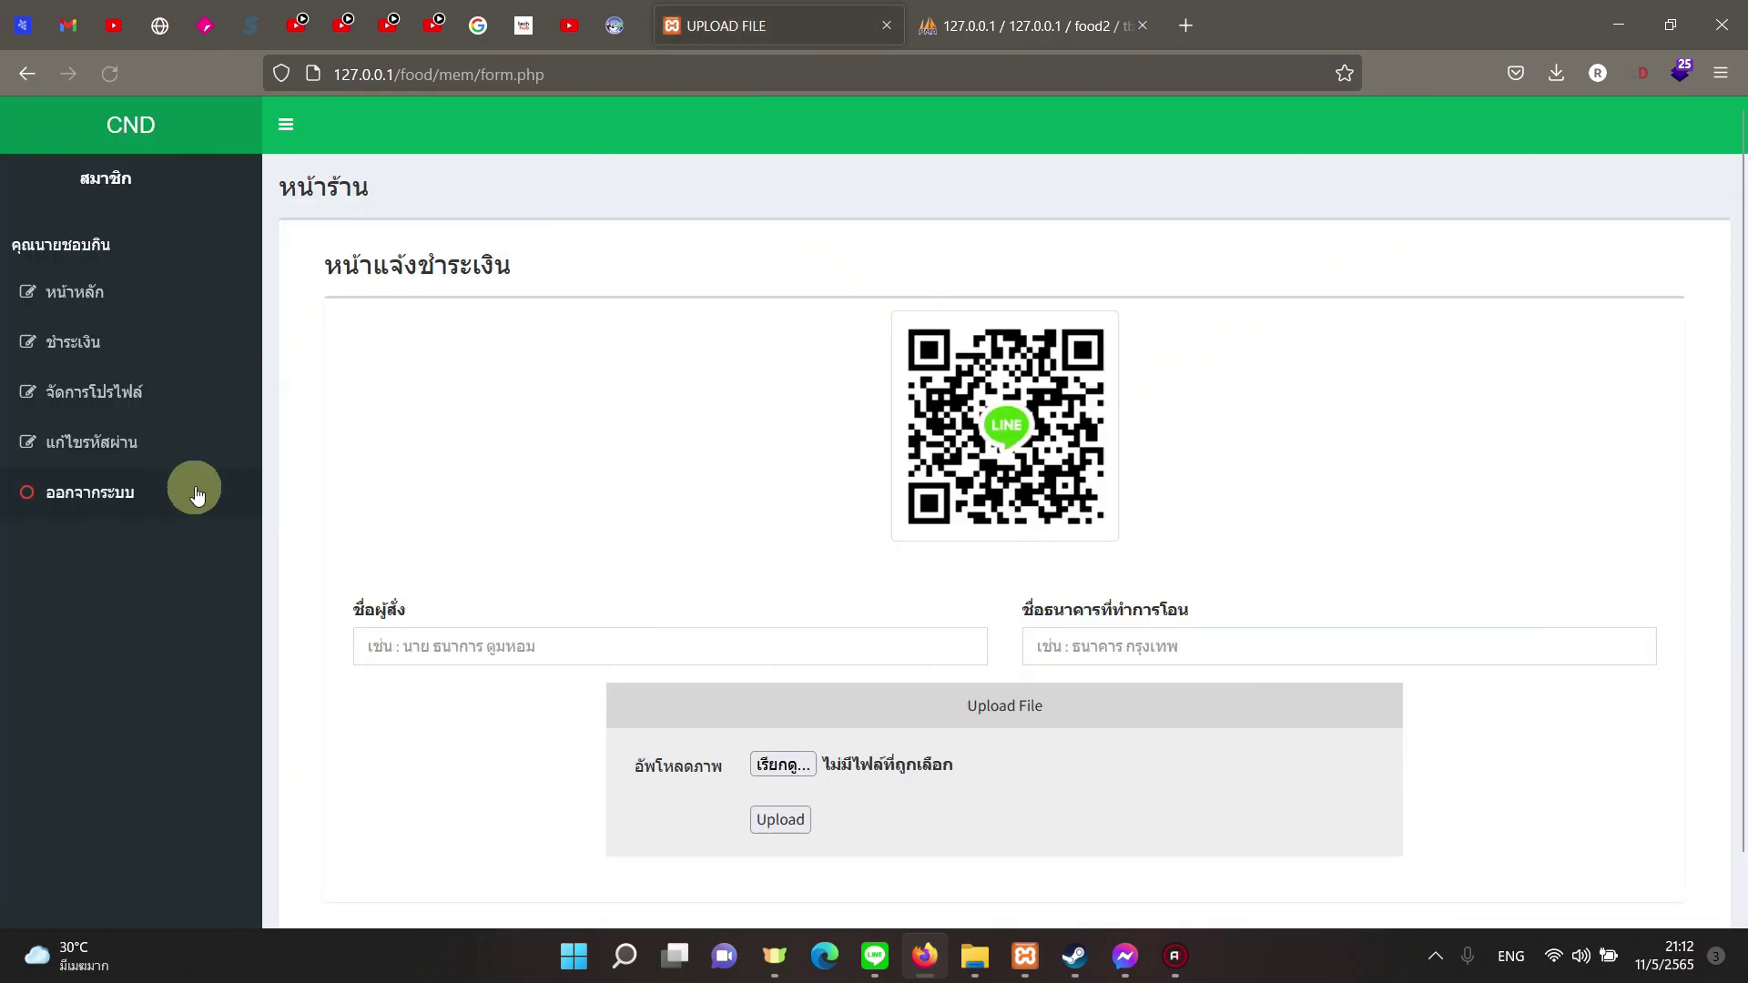
{"action": "left_click", "coordinate": [117, 492]}
Step: Confirm the logout and sign in to the admin panel with the saved administrator login
{"action": "left_click", "coordinate": [947, 567]}
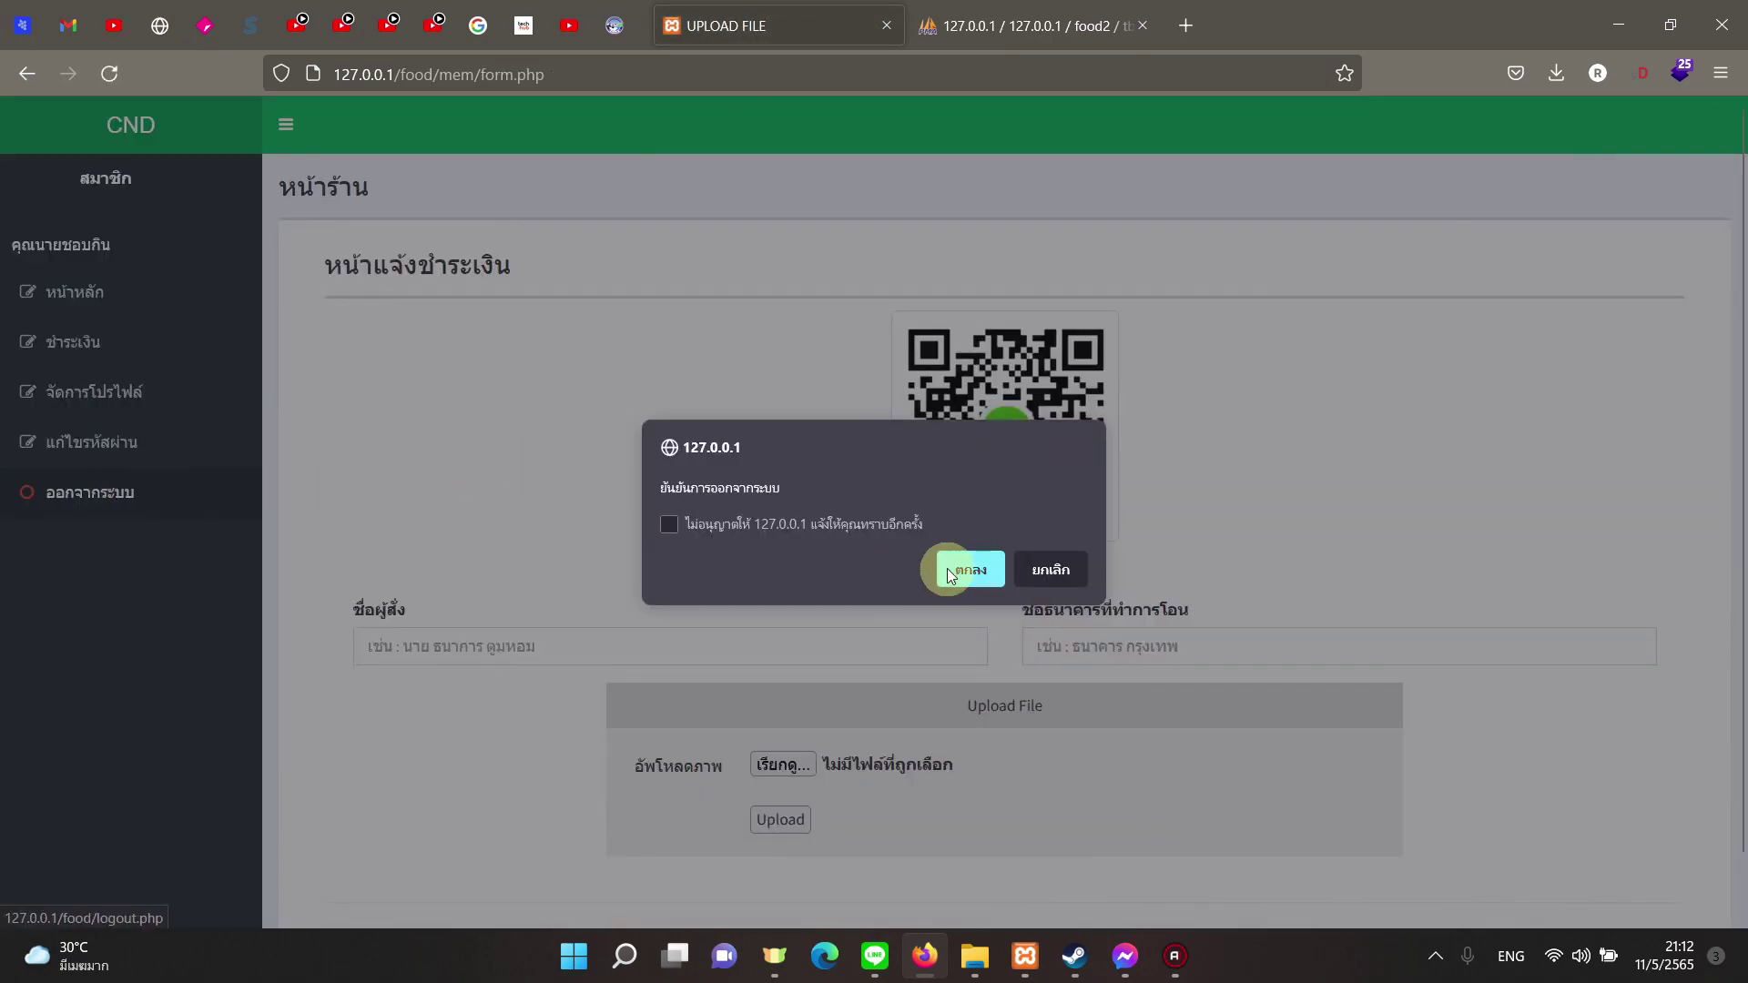
{"action": "left_click", "coordinate": [748, 466]}
{"action": "type", "text": "ad"}
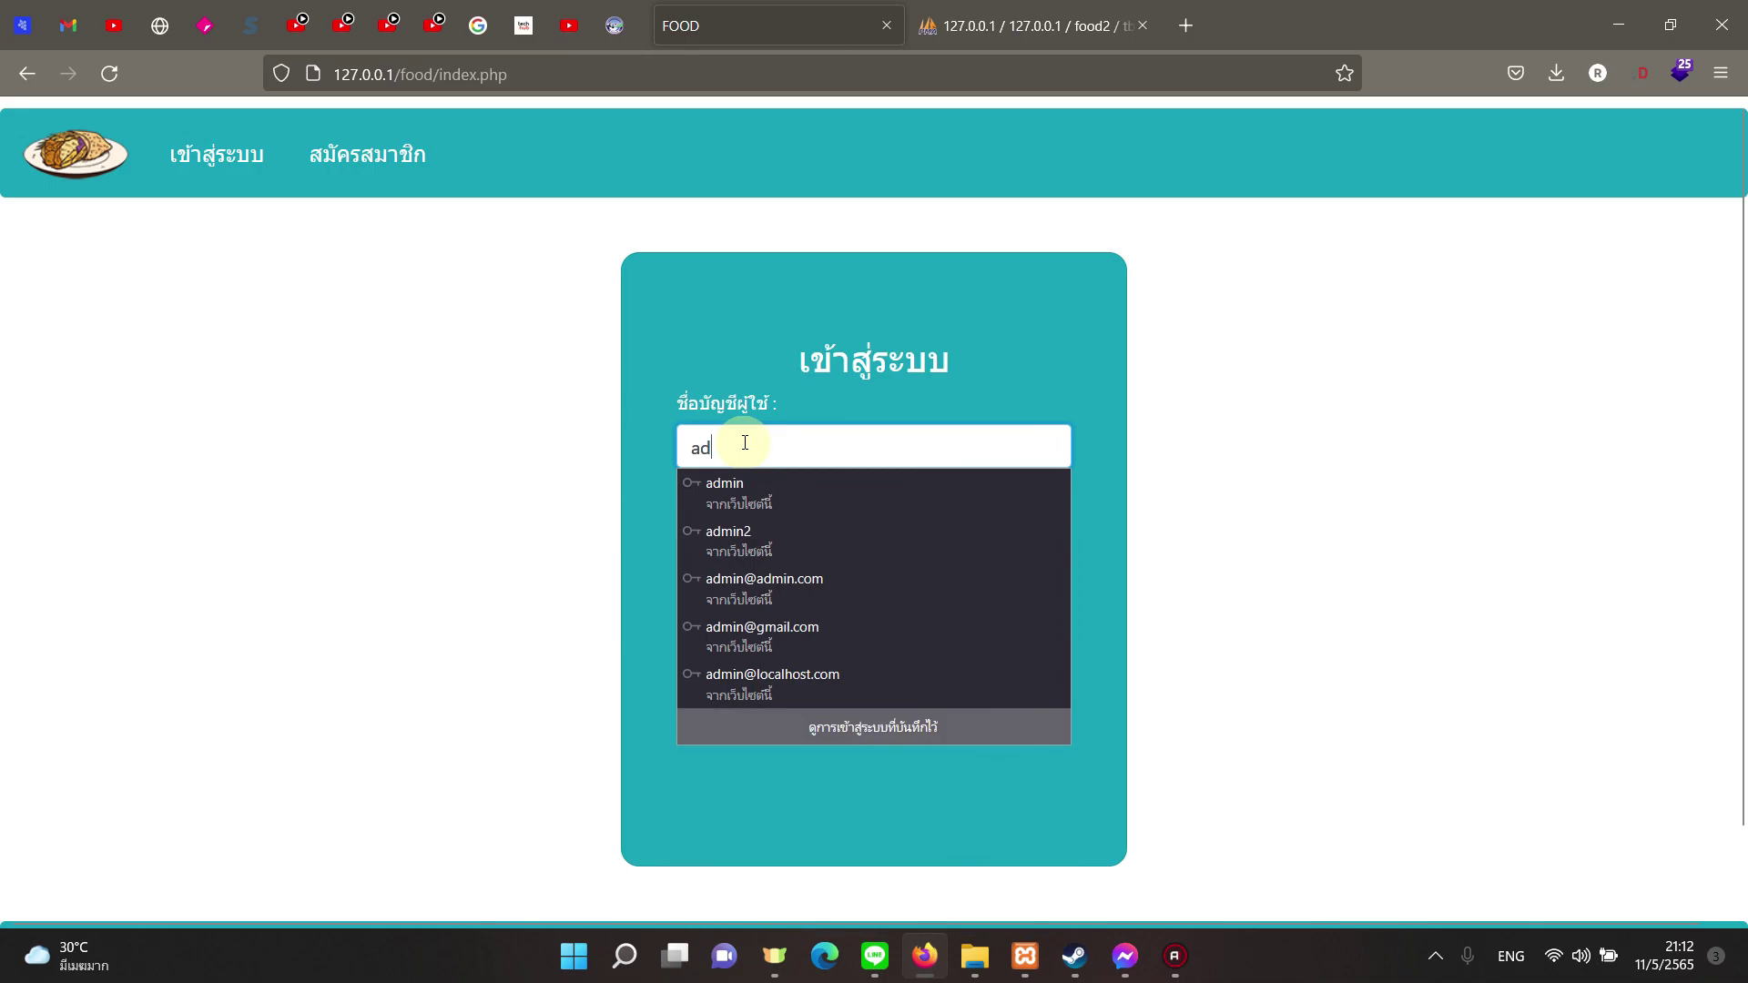
{"action": "left_click", "coordinate": [778, 499]}
{"action": "left_click", "coordinate": [803, 633]}
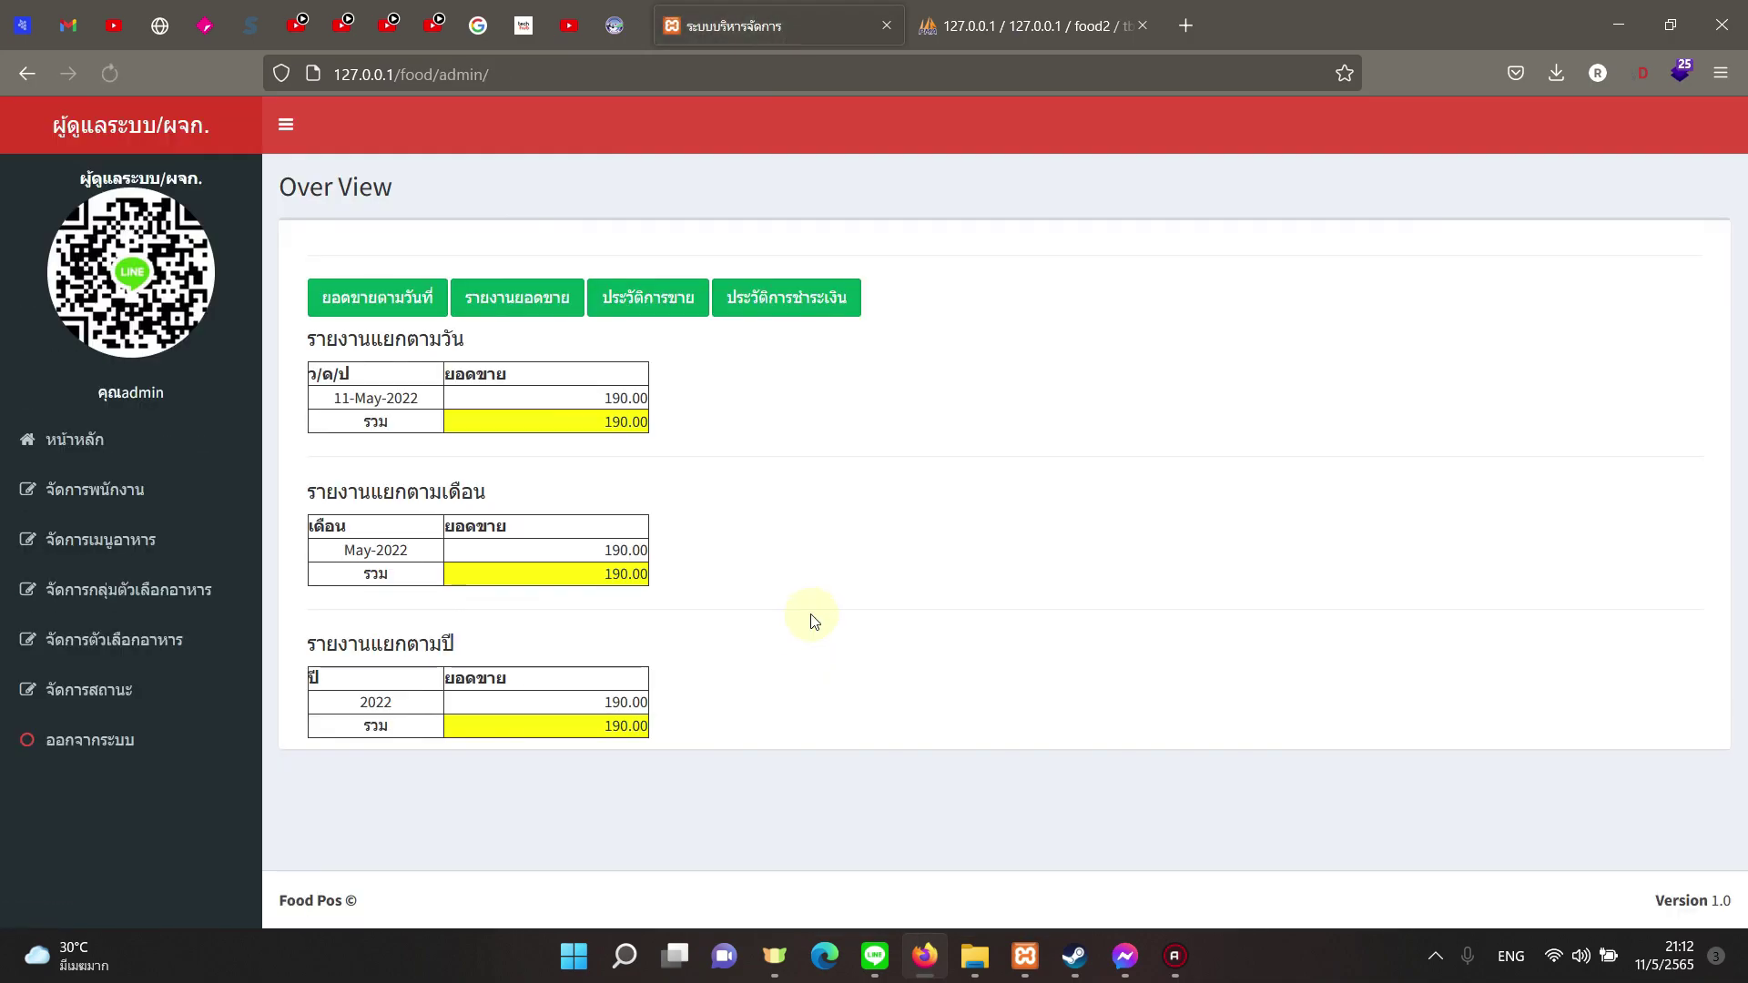
Step: Browse the menu, order status and food option lists, ending on the food menu list
{"action": "left_click", "coordinate": [176, 535]}
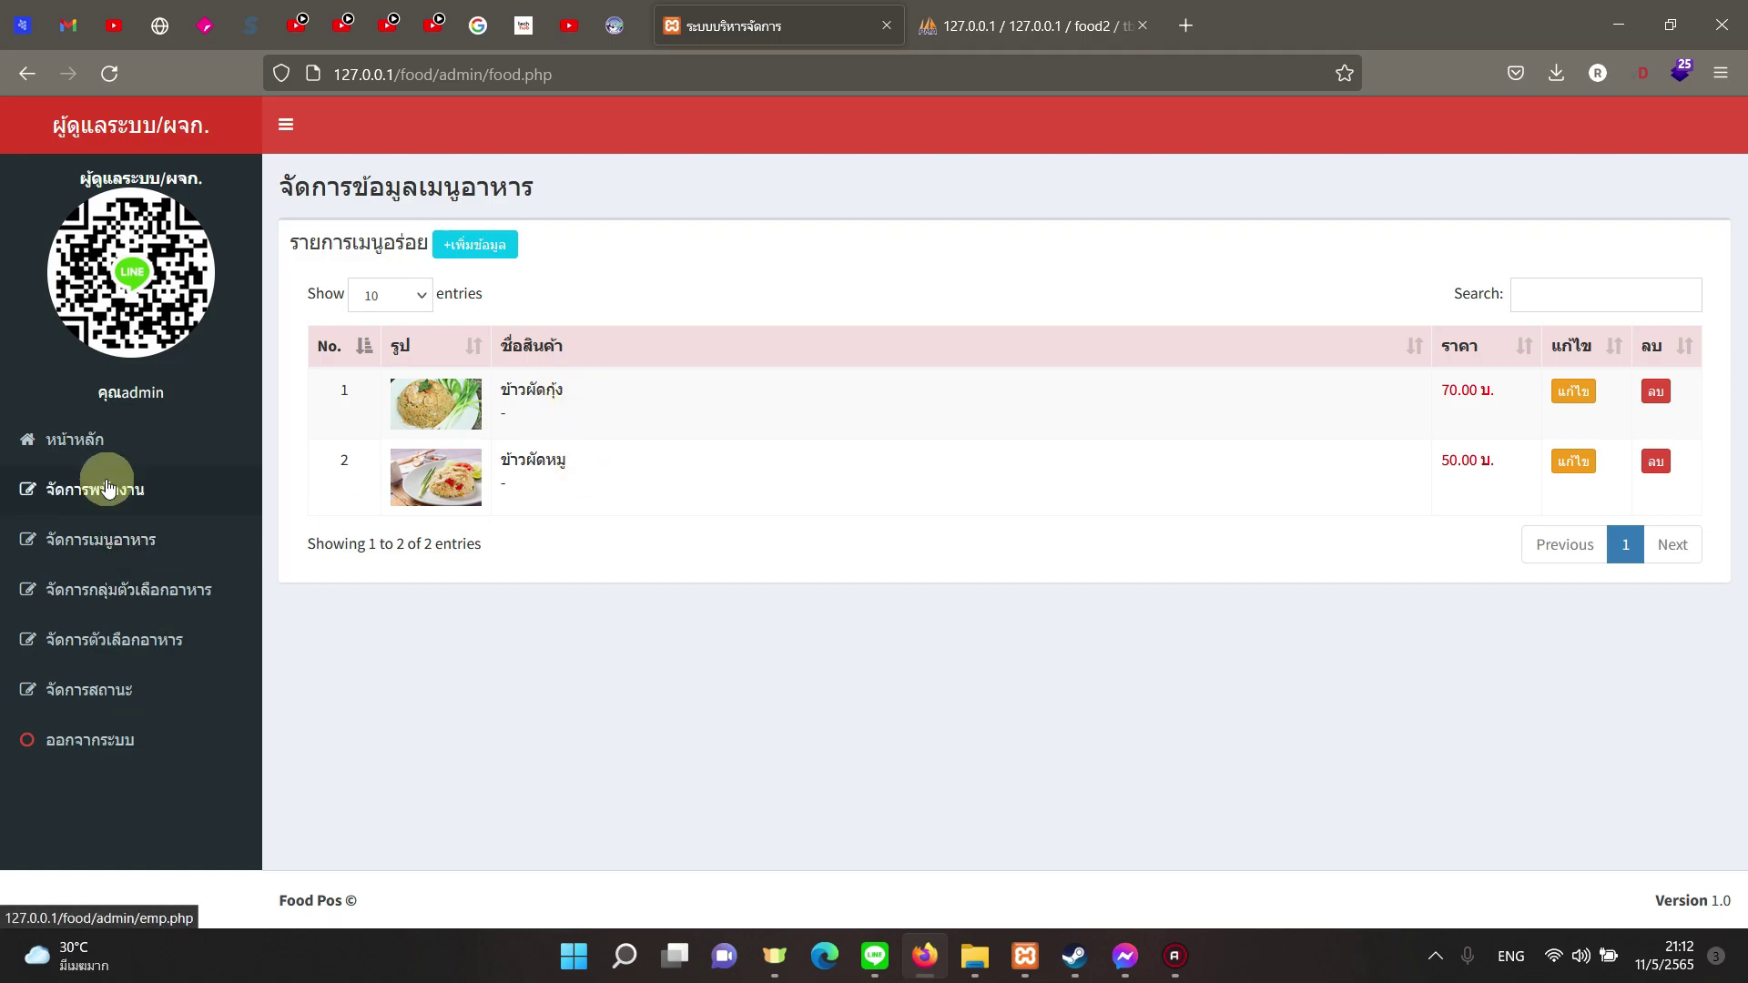
{"action": "left_click", "coordinate": [140, 687]}
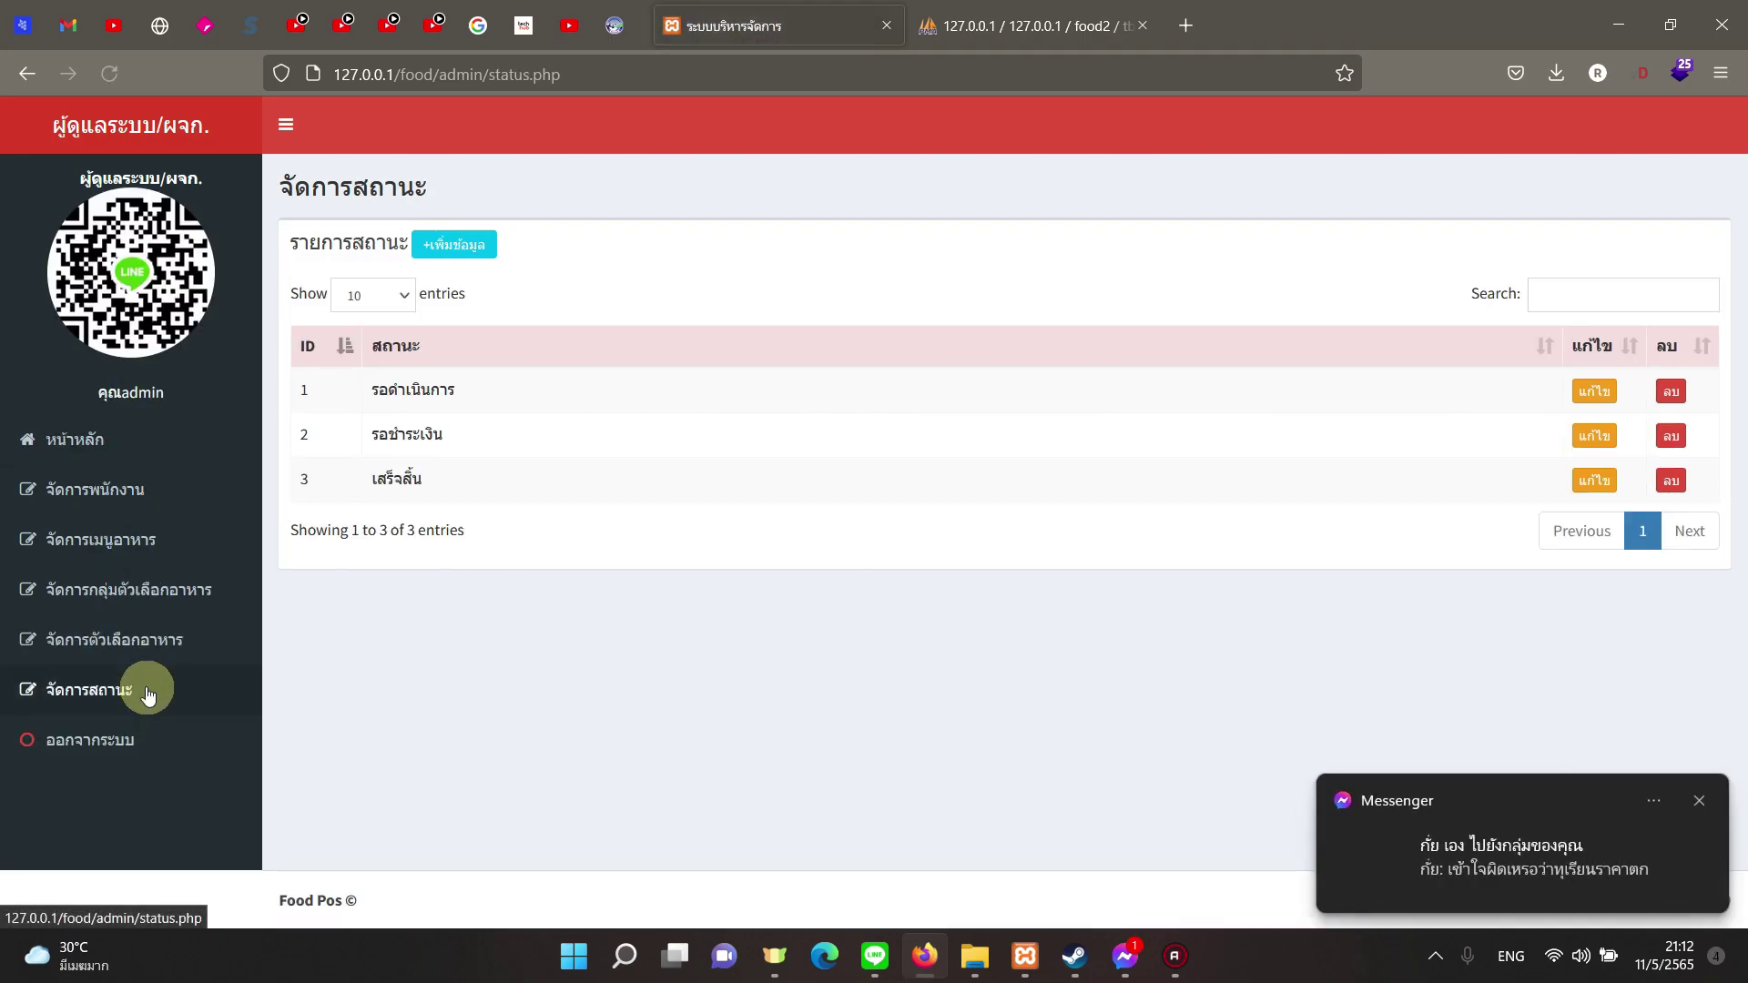
{"action": "left_click", "coordinate": [146, 640]}
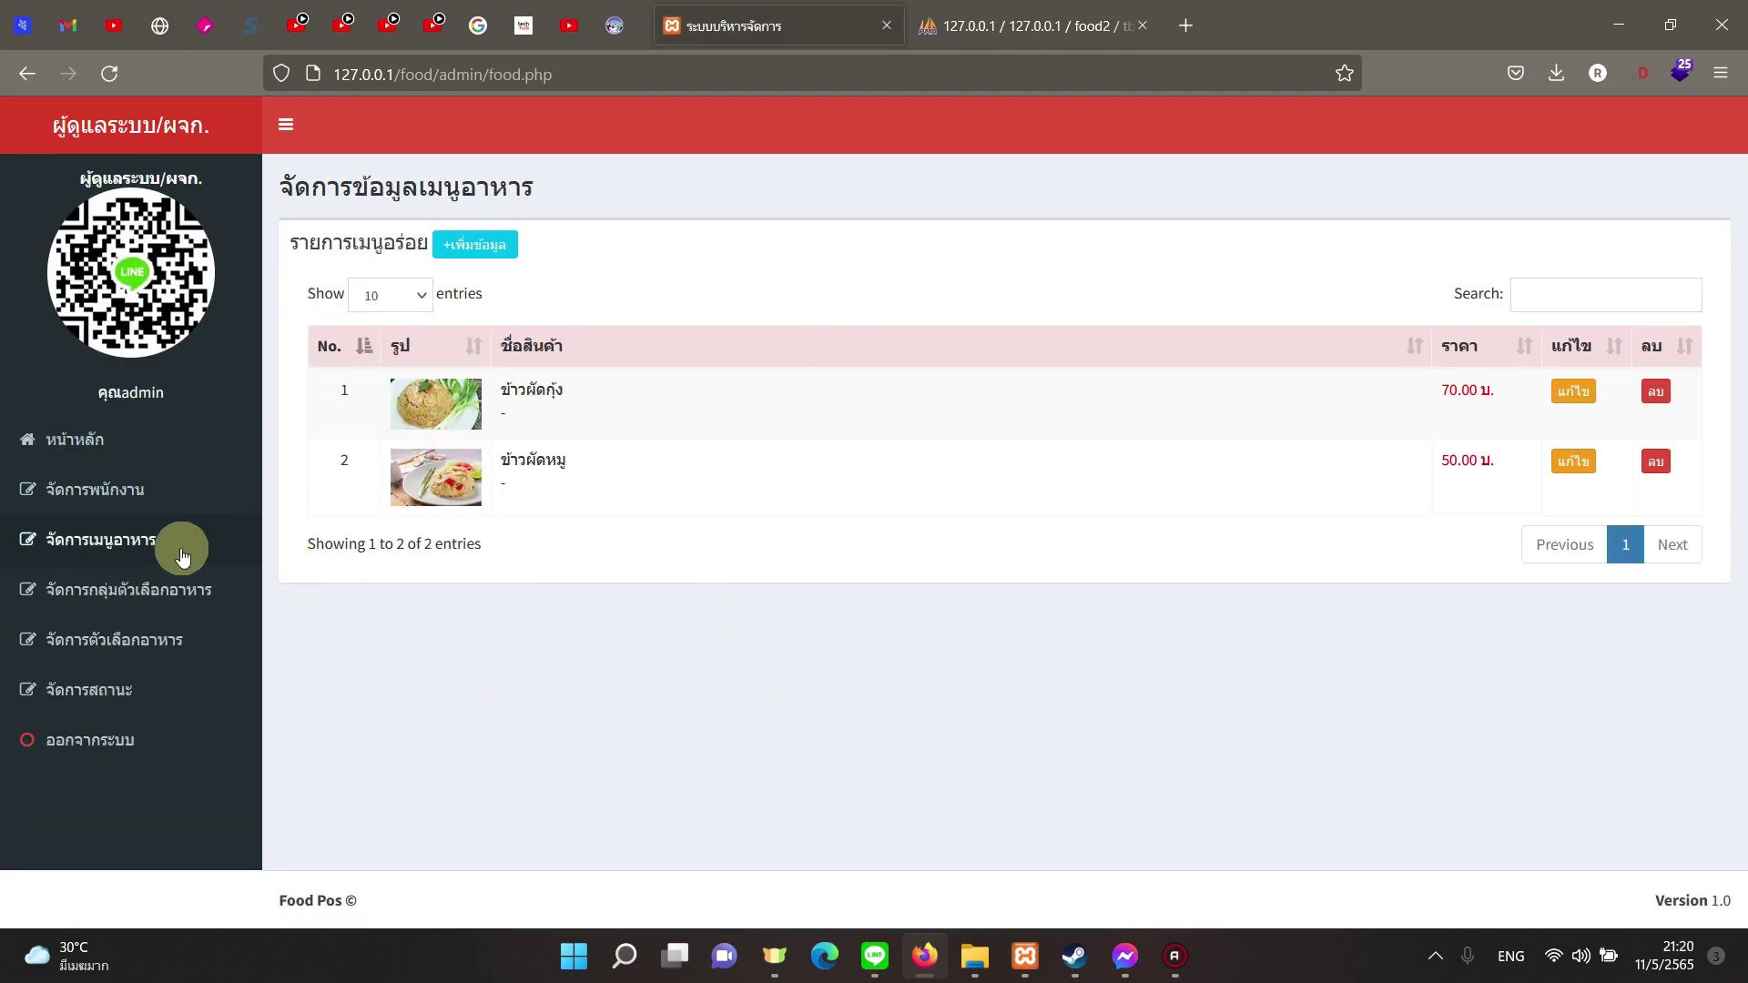
{"action": "left_click", "coordinate": [176, 545]}
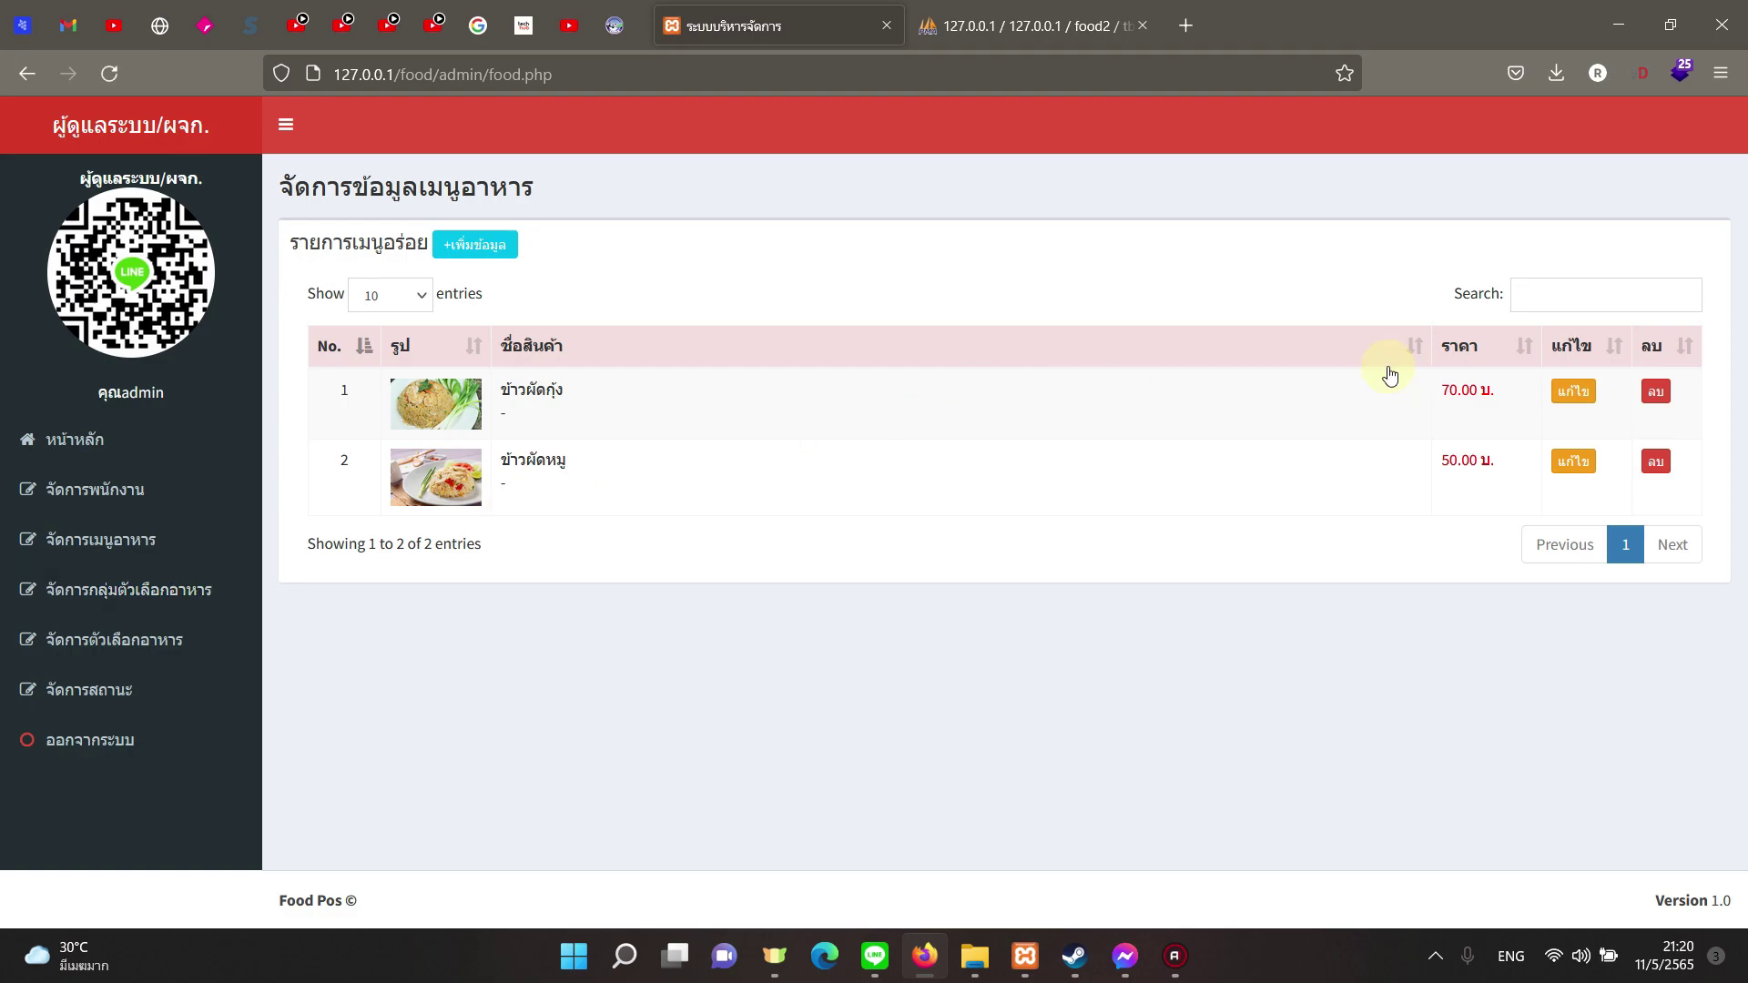
{"action": "left_click", "coordinate": [205, 639]}
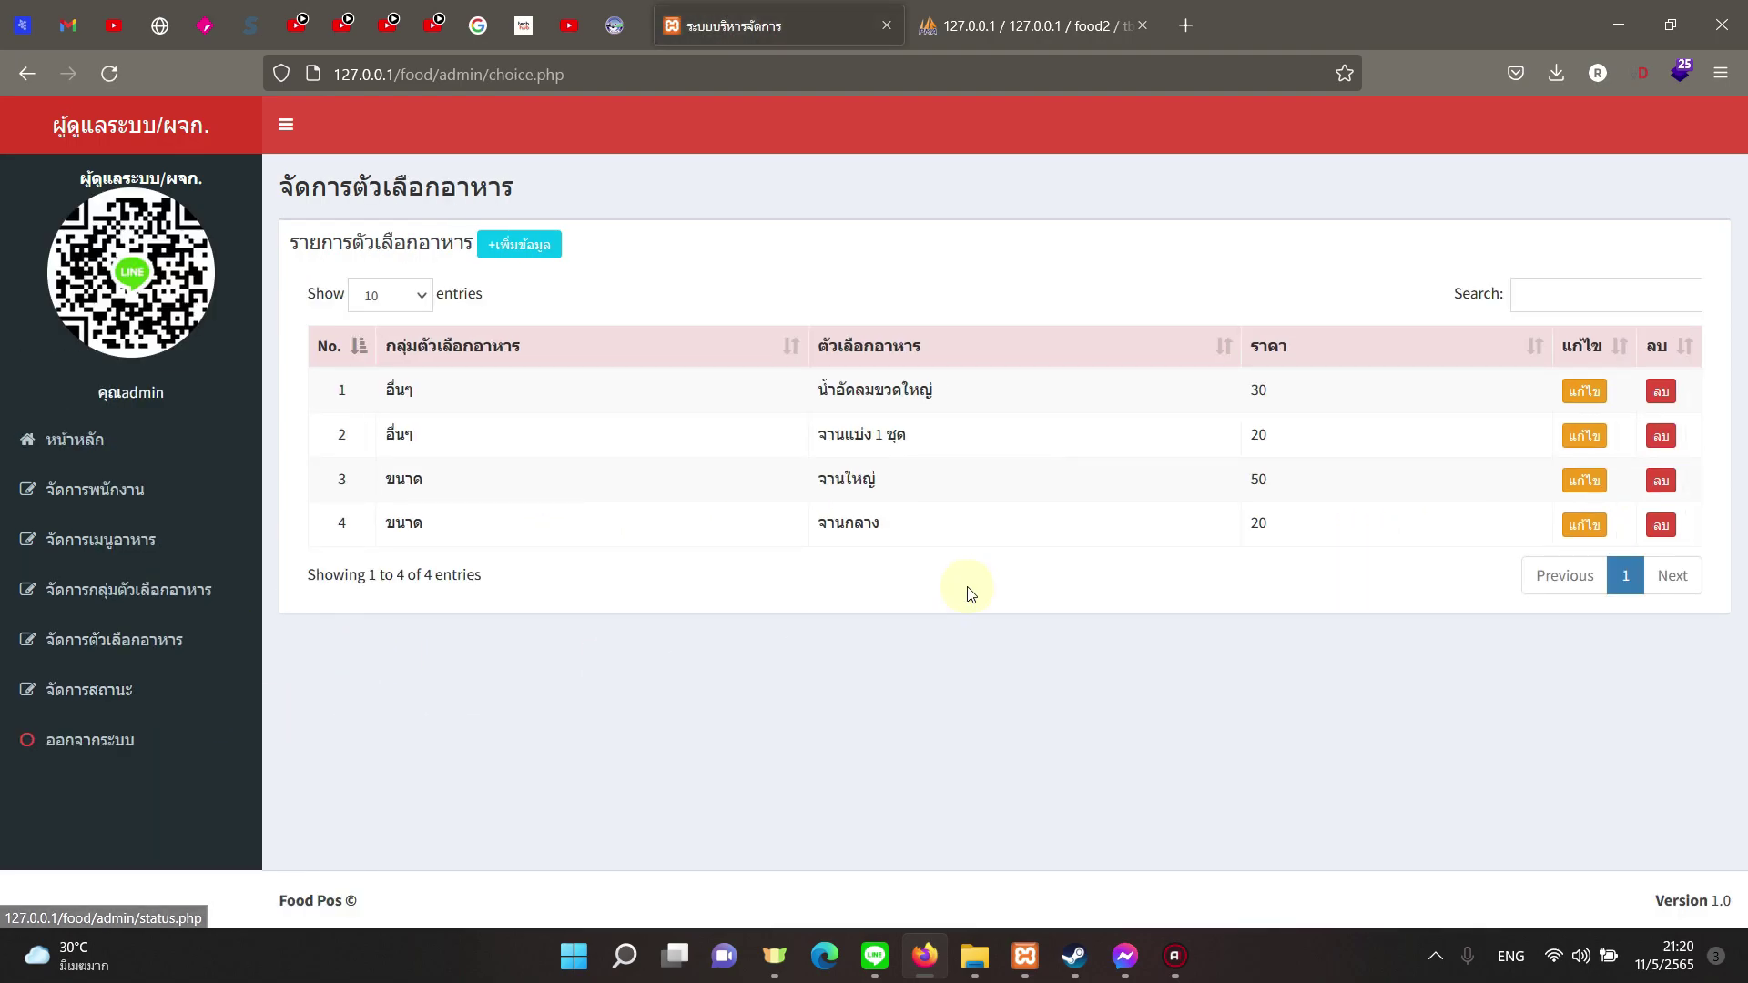
{"action": "left_click", "coordinate": [160, 539]}
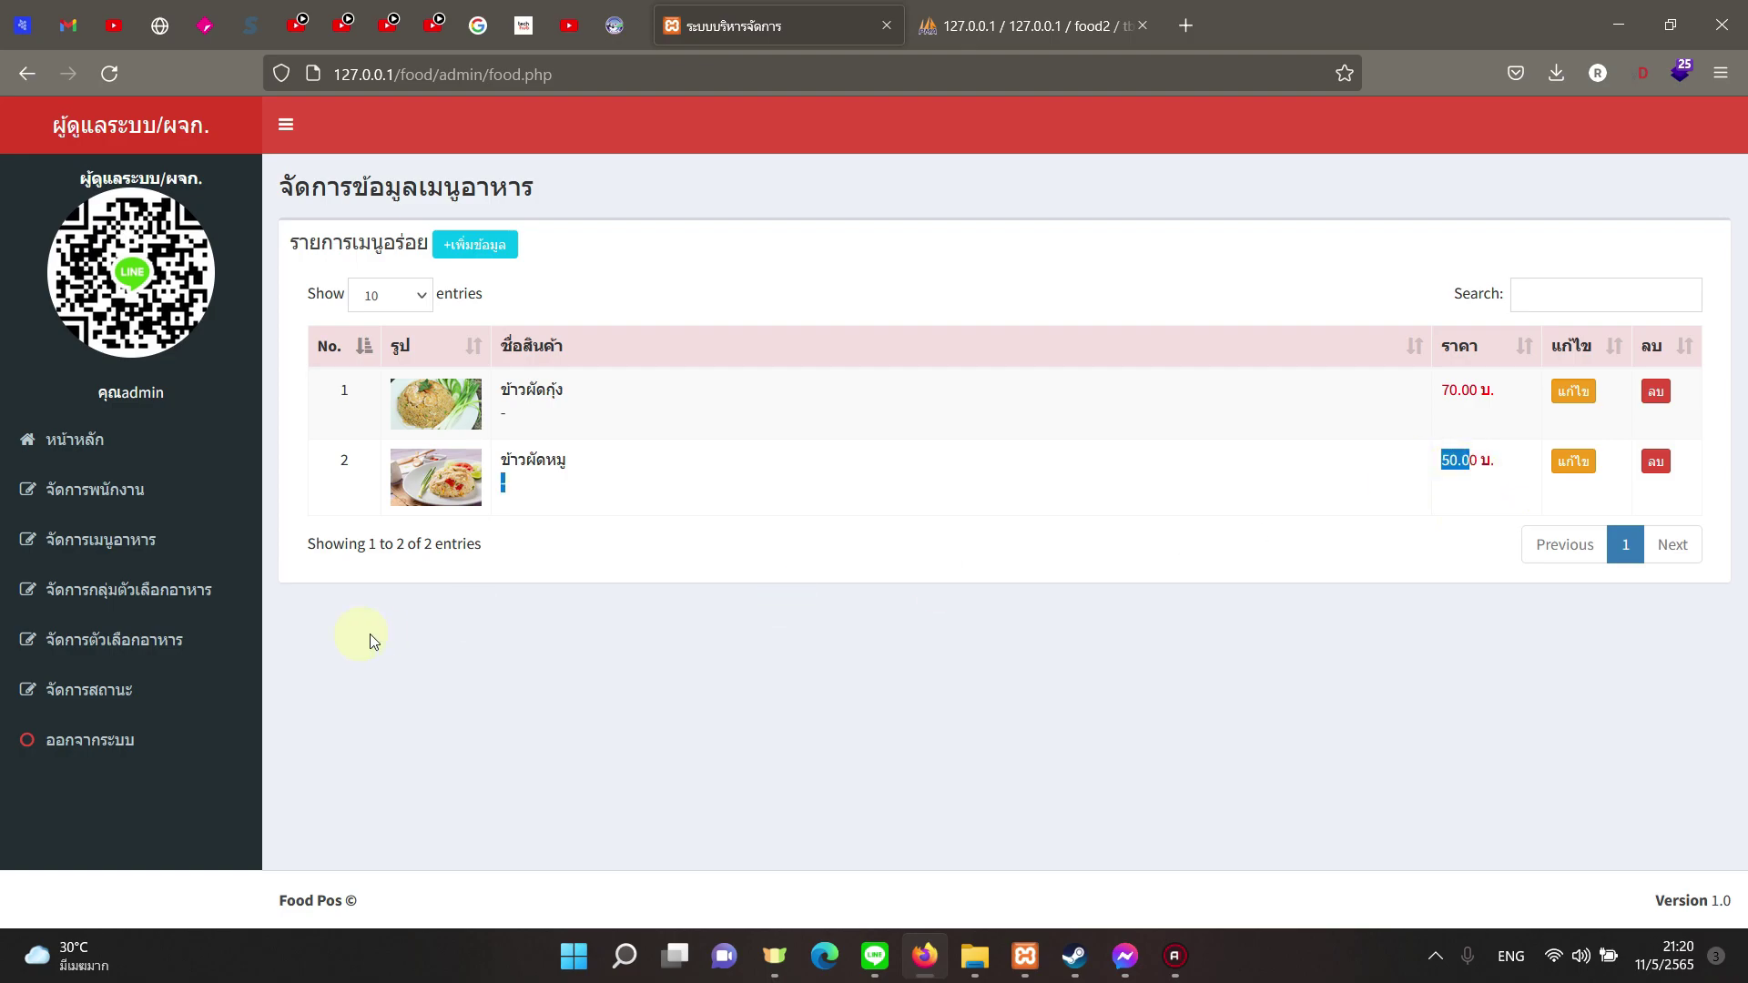
{"action": "left_click", "coordinate": [164, 637]}
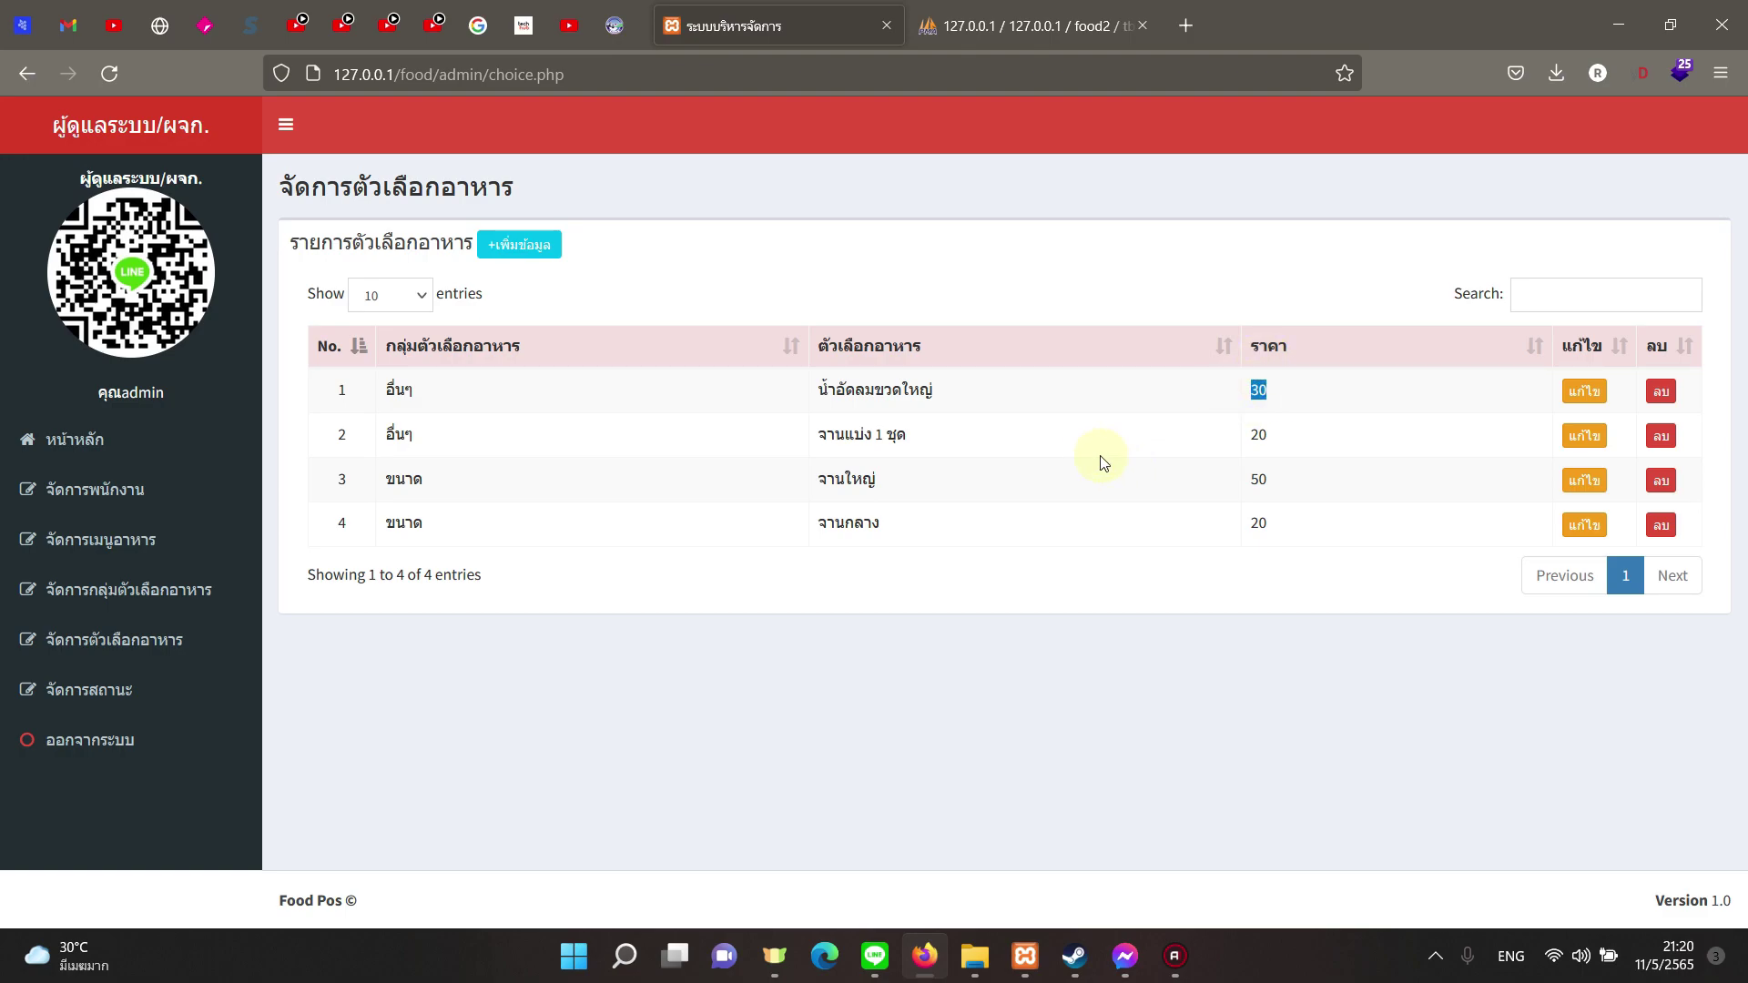
{"action": "left_click", "coordinate": [132, 562]}
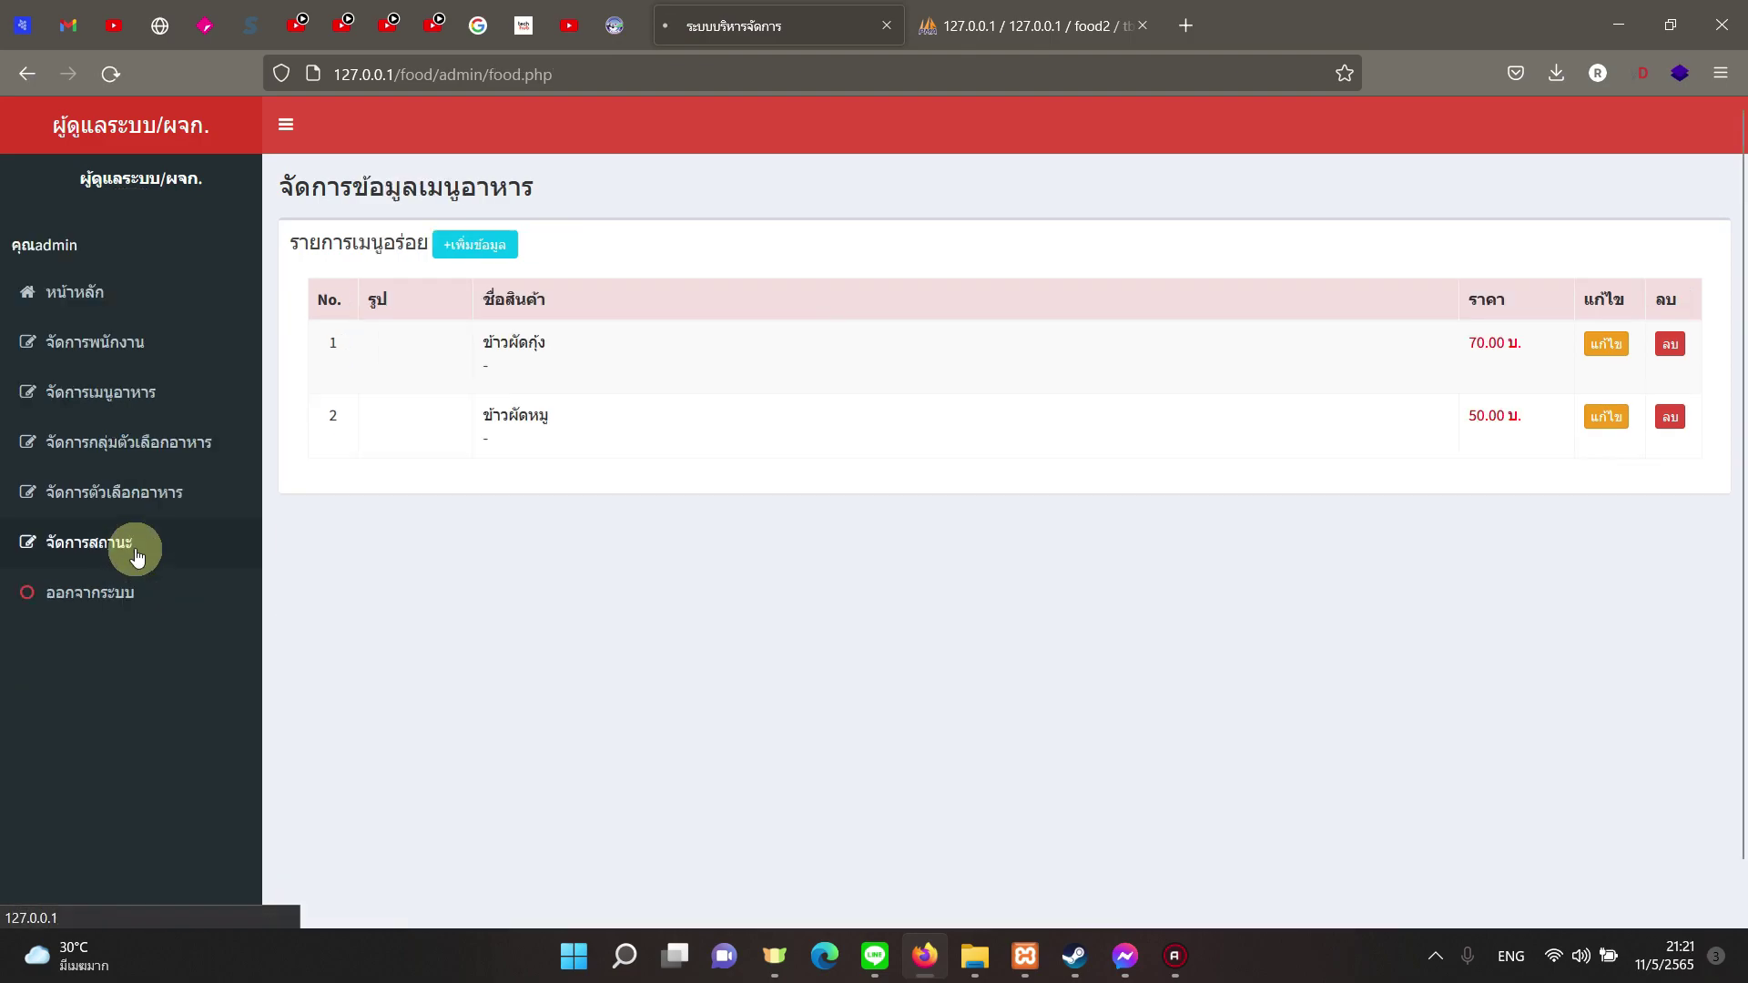
{"action": "left_click_drag", "start_coordinate": [1476, 389], "coordinate": [1449, 389]}
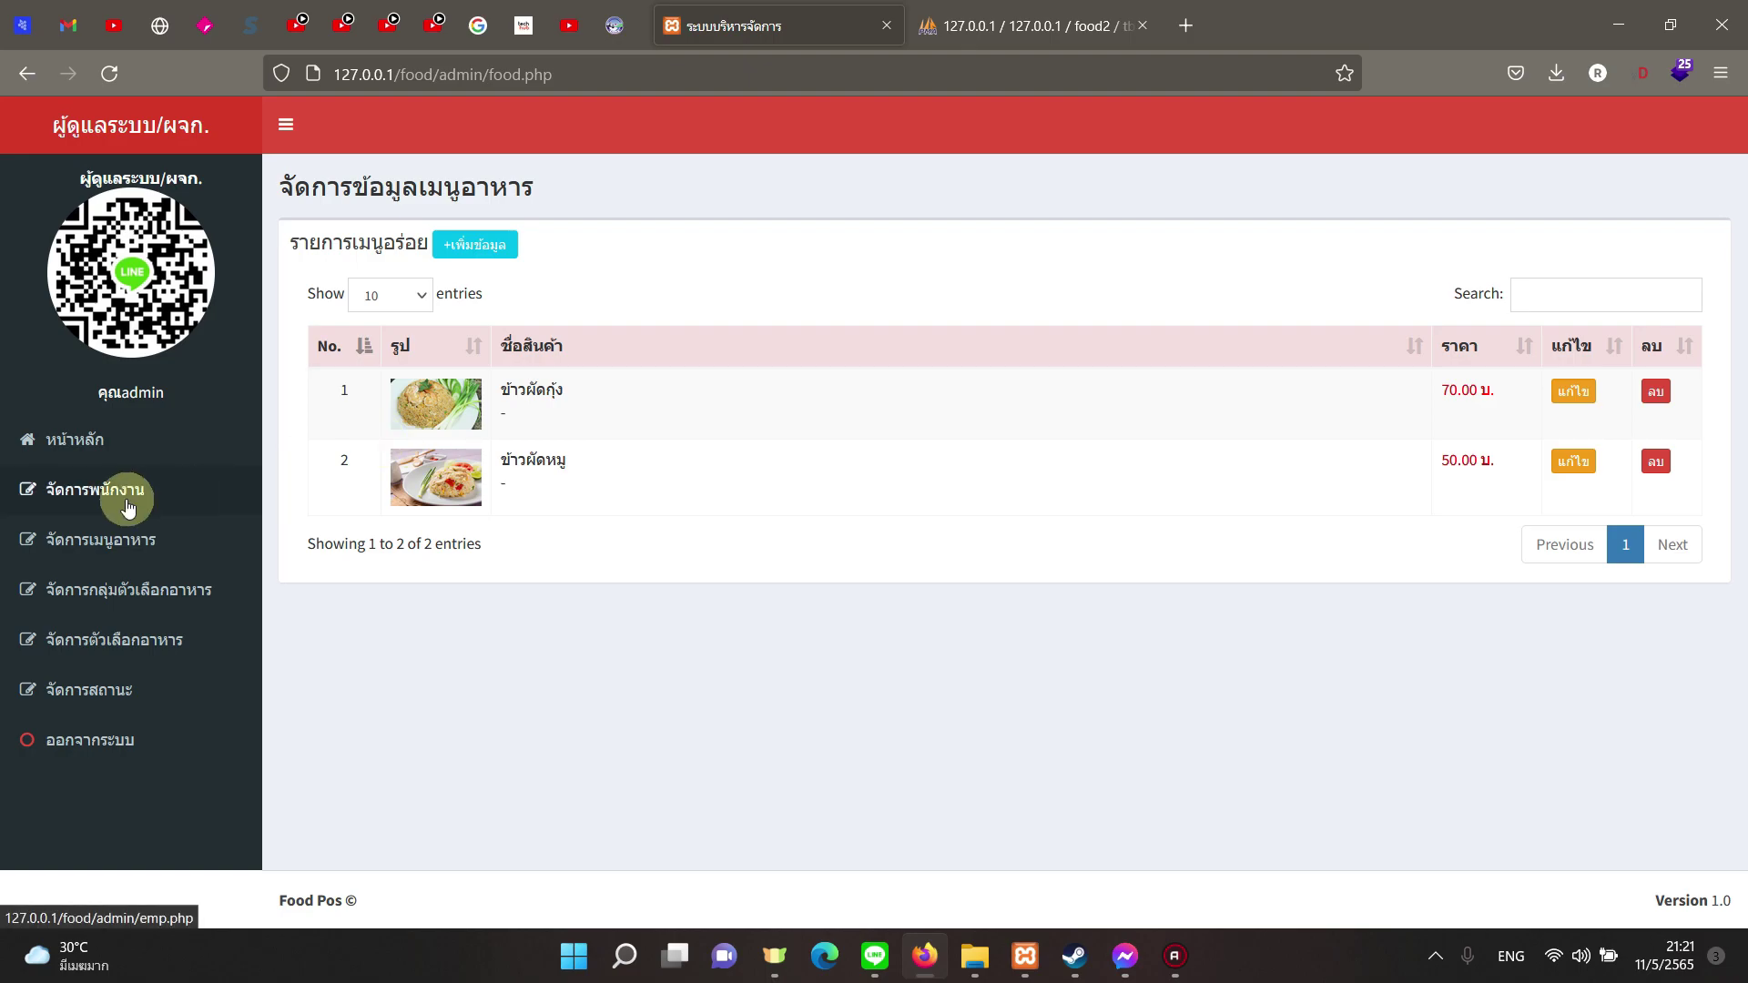
Step: Review the staff list and add-employee form with status Staff, then log out
{"action": "left_click", "coordinate": [123, 493]}
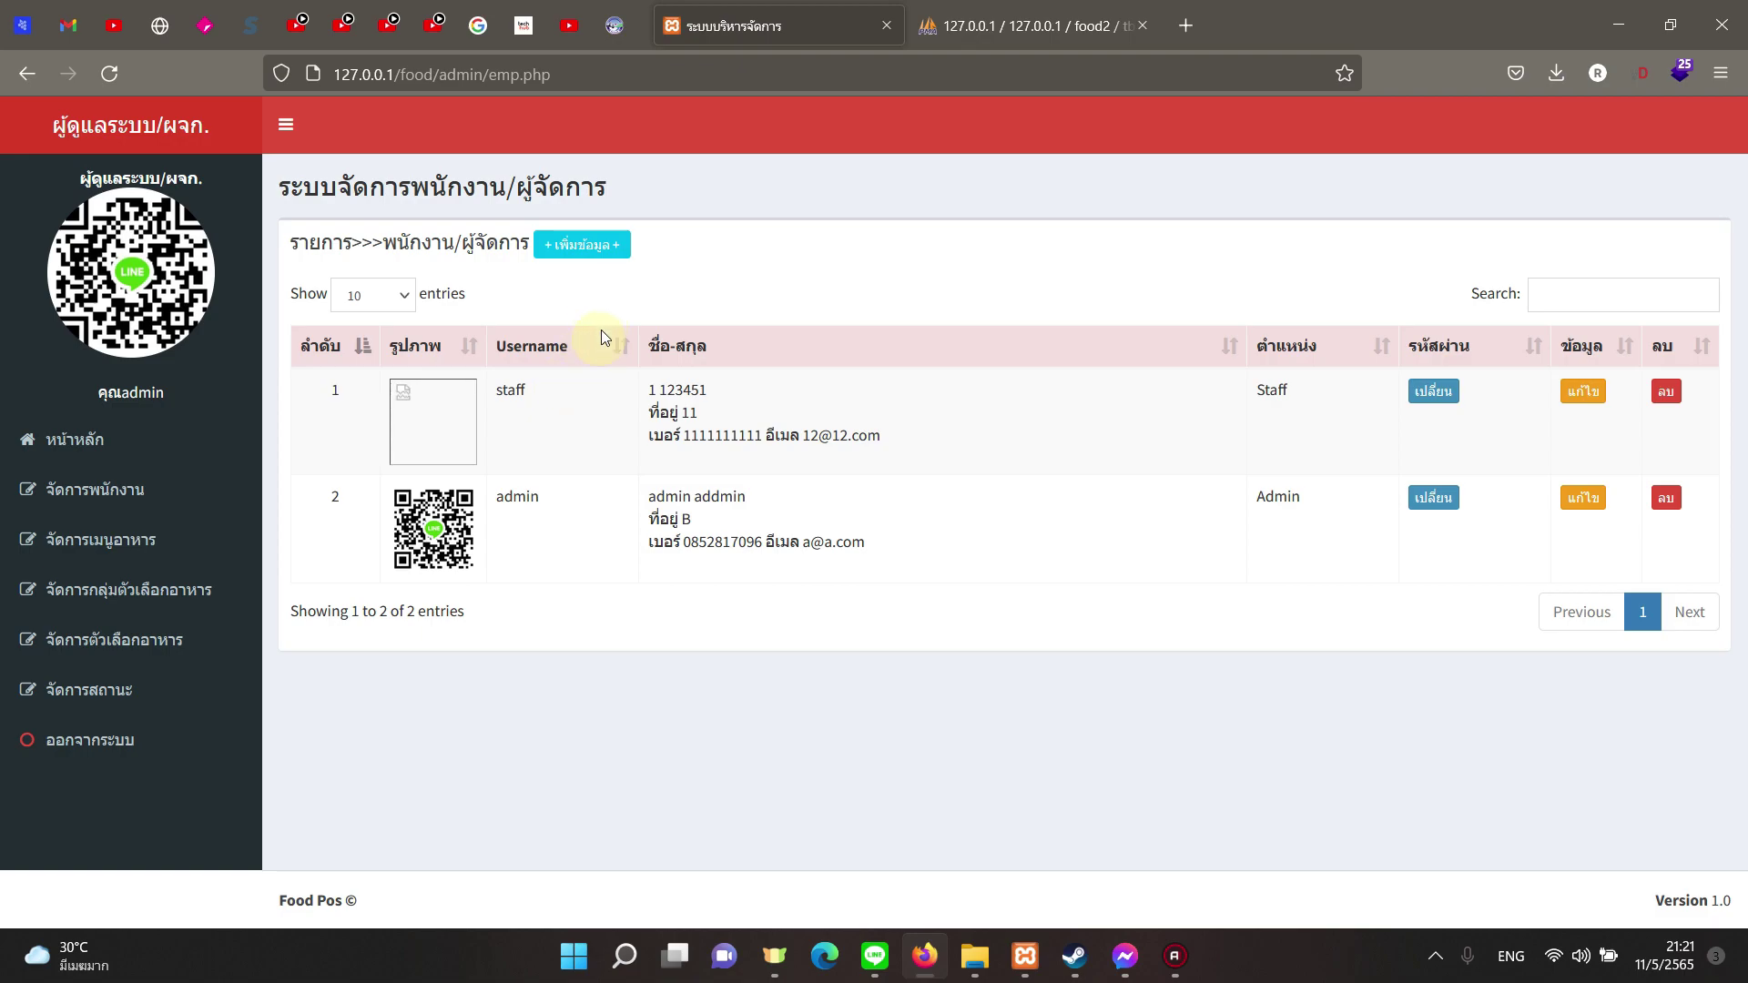
{"action": "left_click", "coordinate": [581, 248]}
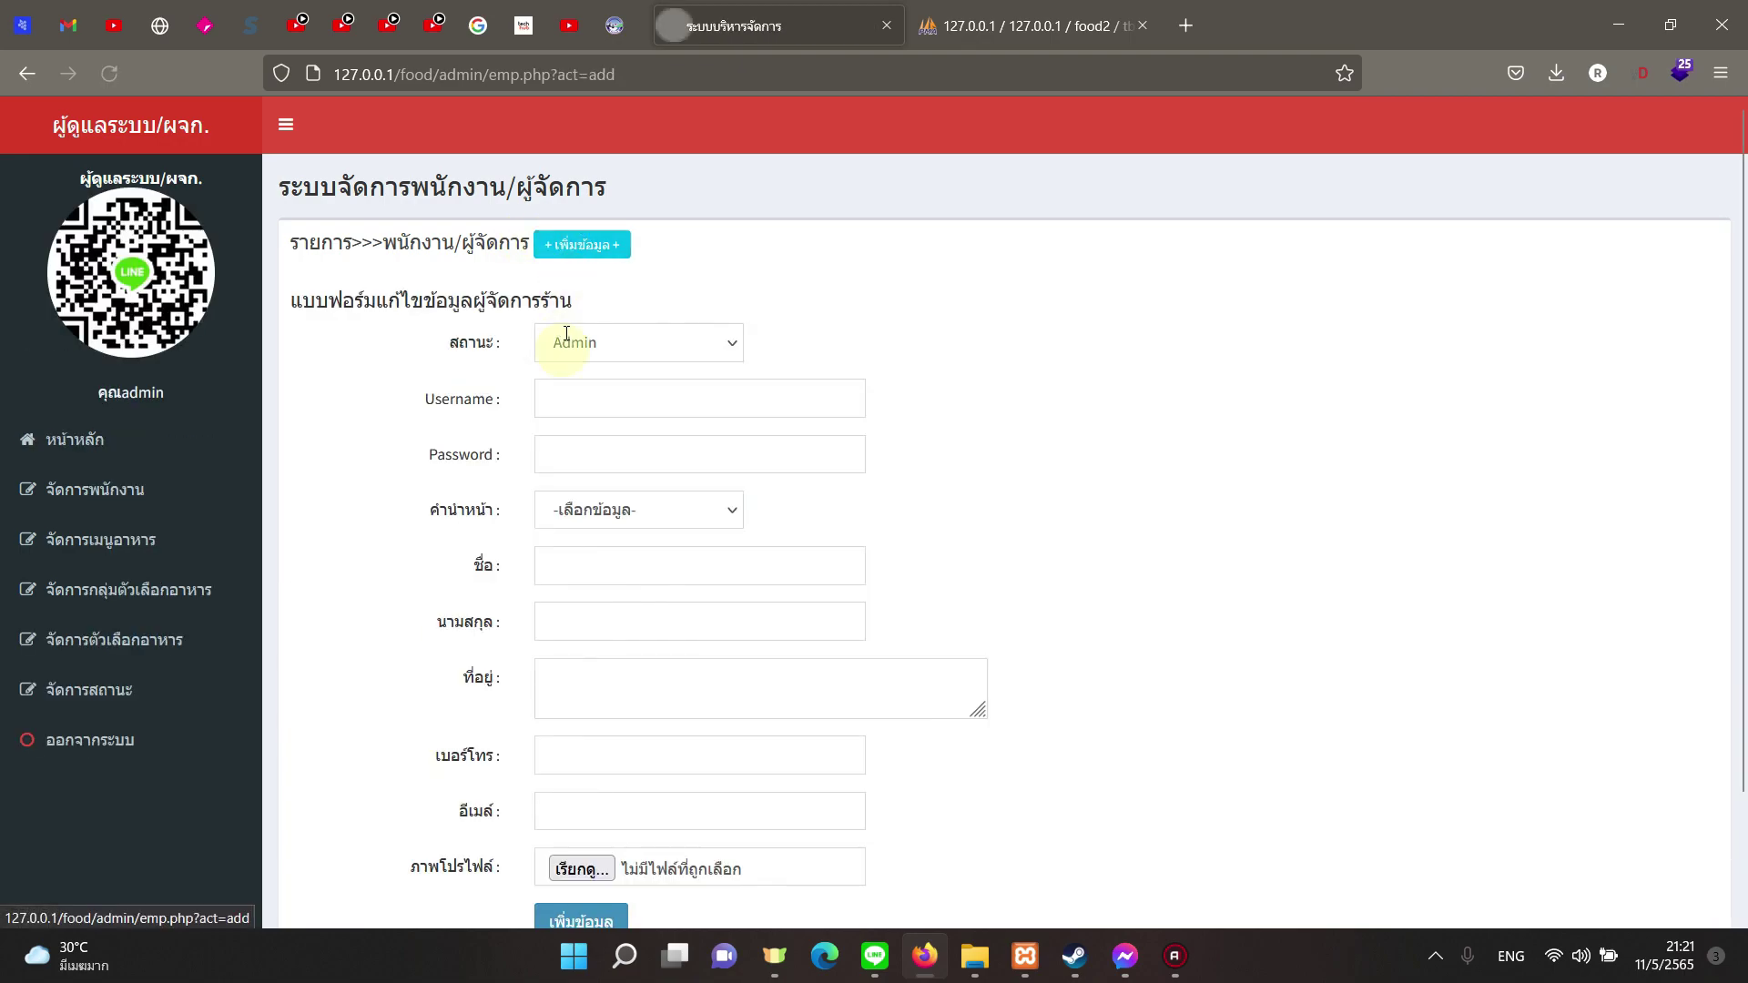
{"action": "left_click", "coordinate": [608, 362]}
{"action": "left_click", "coordinate": [579, 412]}
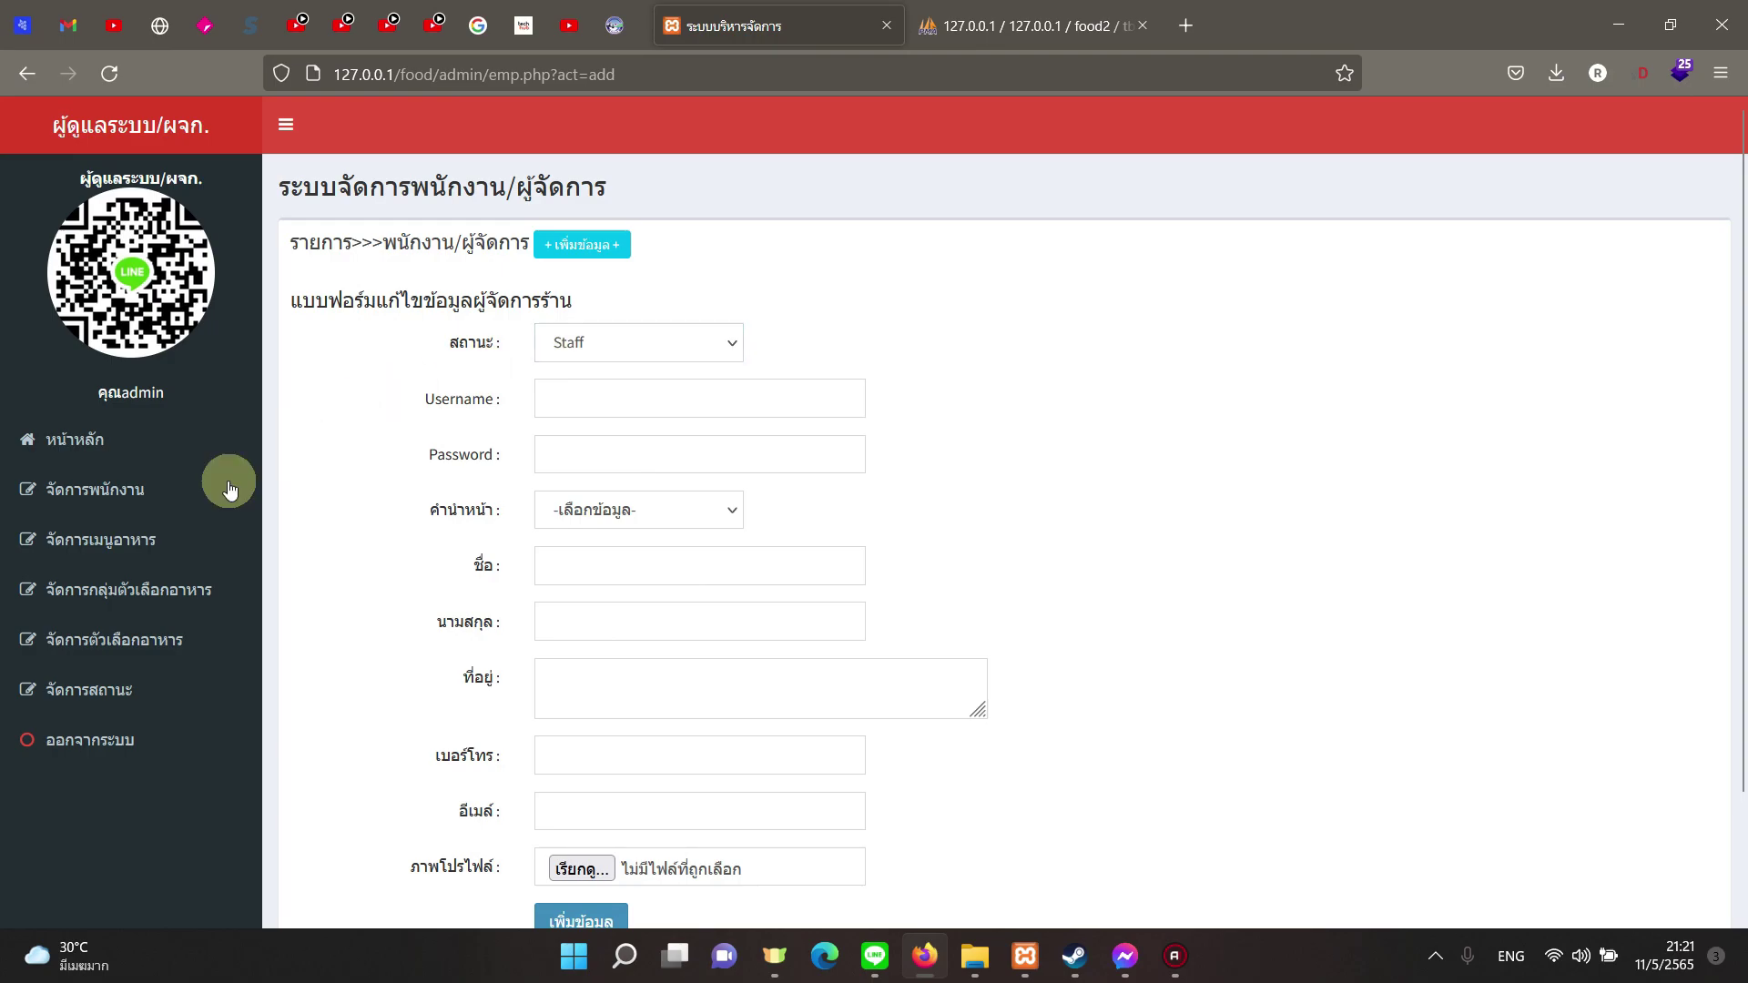
{"action": "left_click", "coordinate": [143, 487]}
{"action": "left_click", "coordinate": [129, 737]}
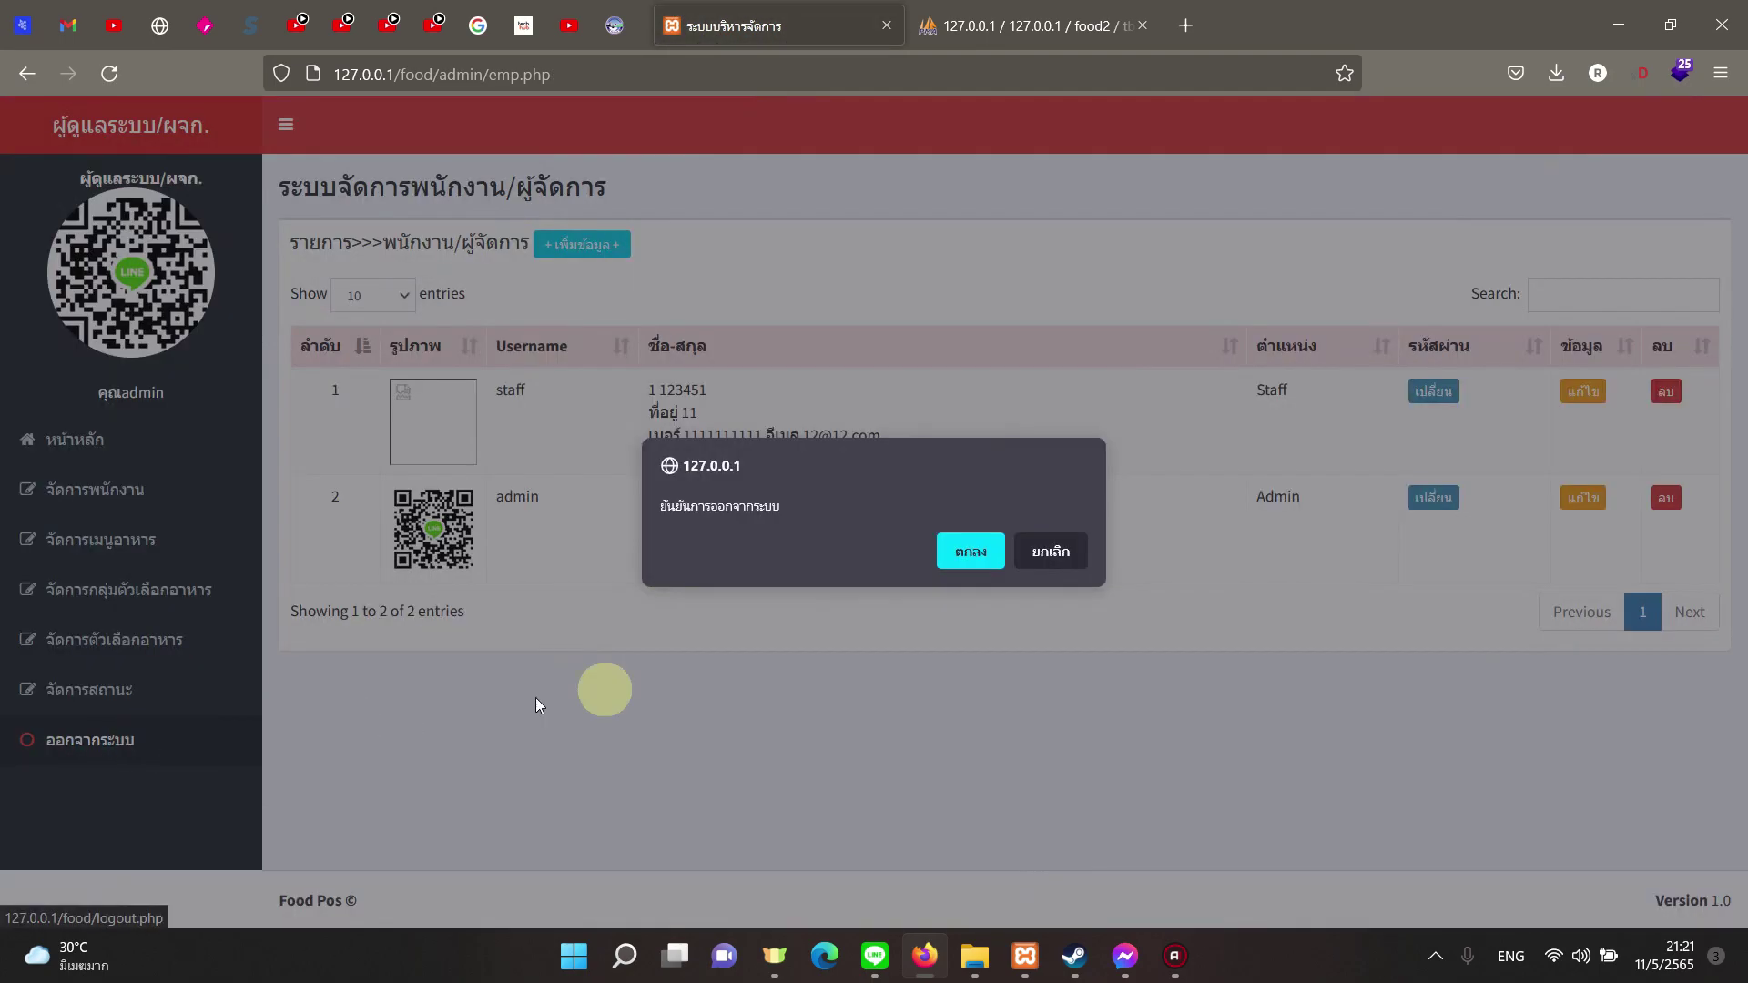
{"action": "left_click", "coordinate": [966, 553]}
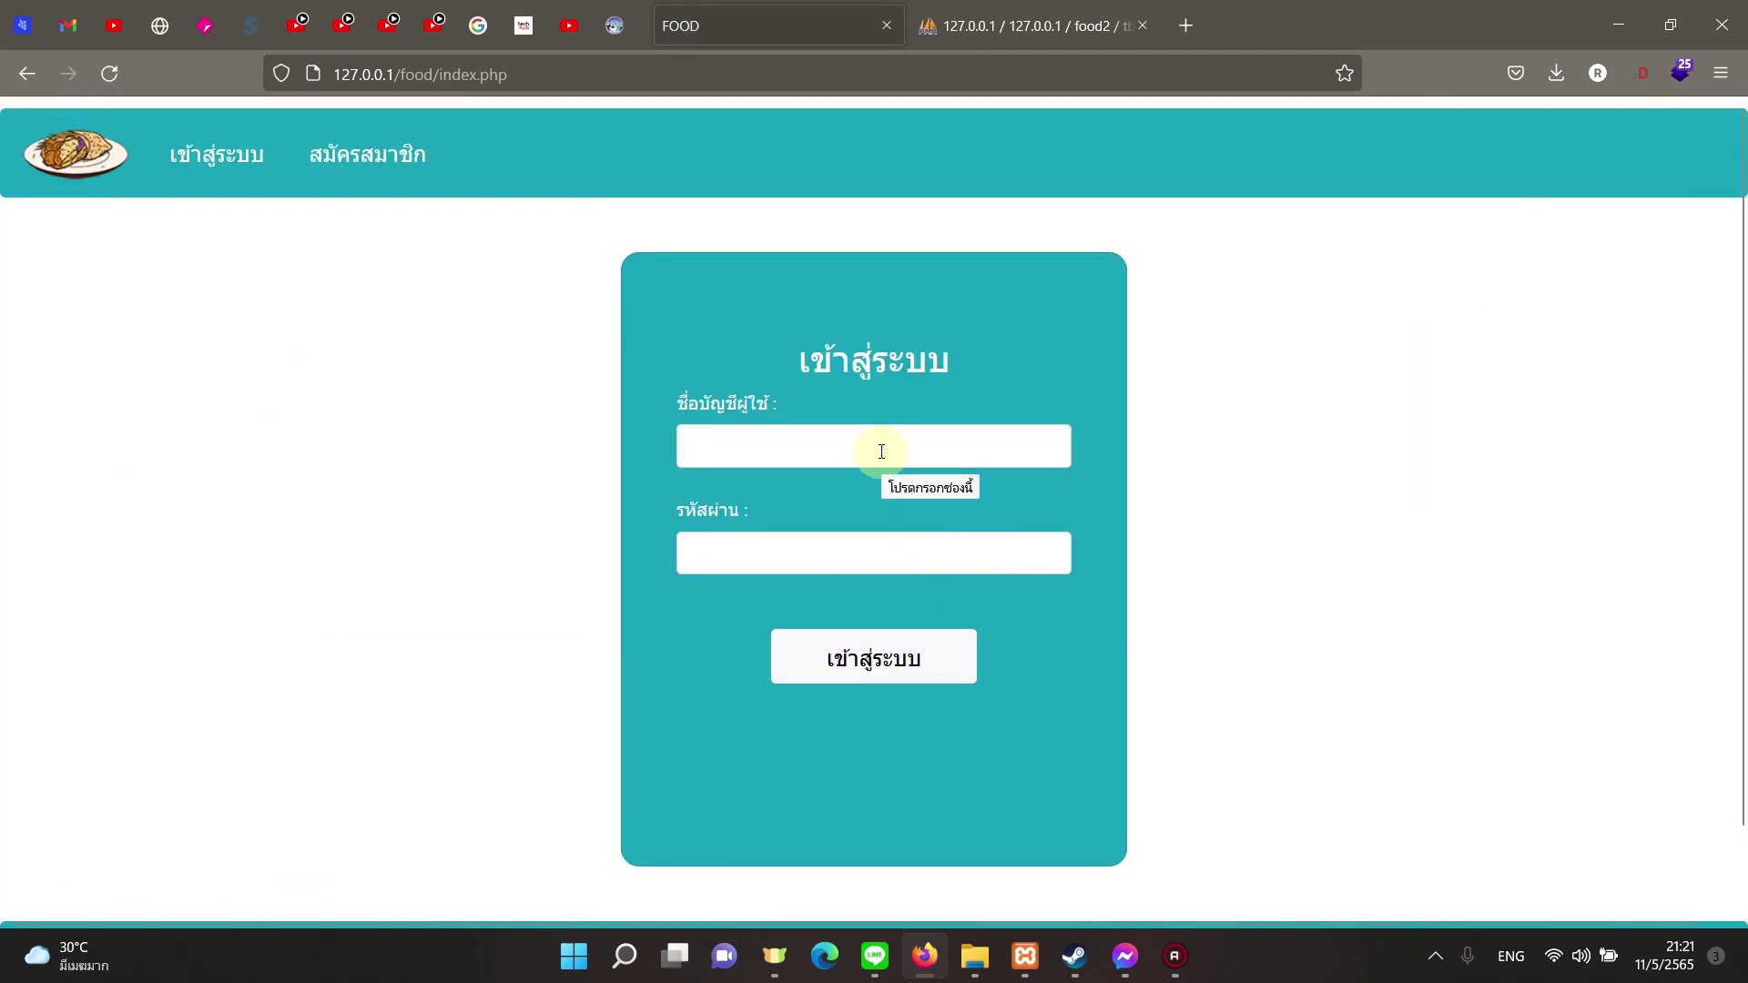
Step: Log in to the staff point of sale as user s without saving the password
{"action": "left_click", "coordinate": [881, 452]}
{"action": "type", "text": "s"}
{"action": "key", "text": "Tab"}
{"action": "type", "text": "12345"}
{"action": "left_click", "coordinate": [849, 684]}
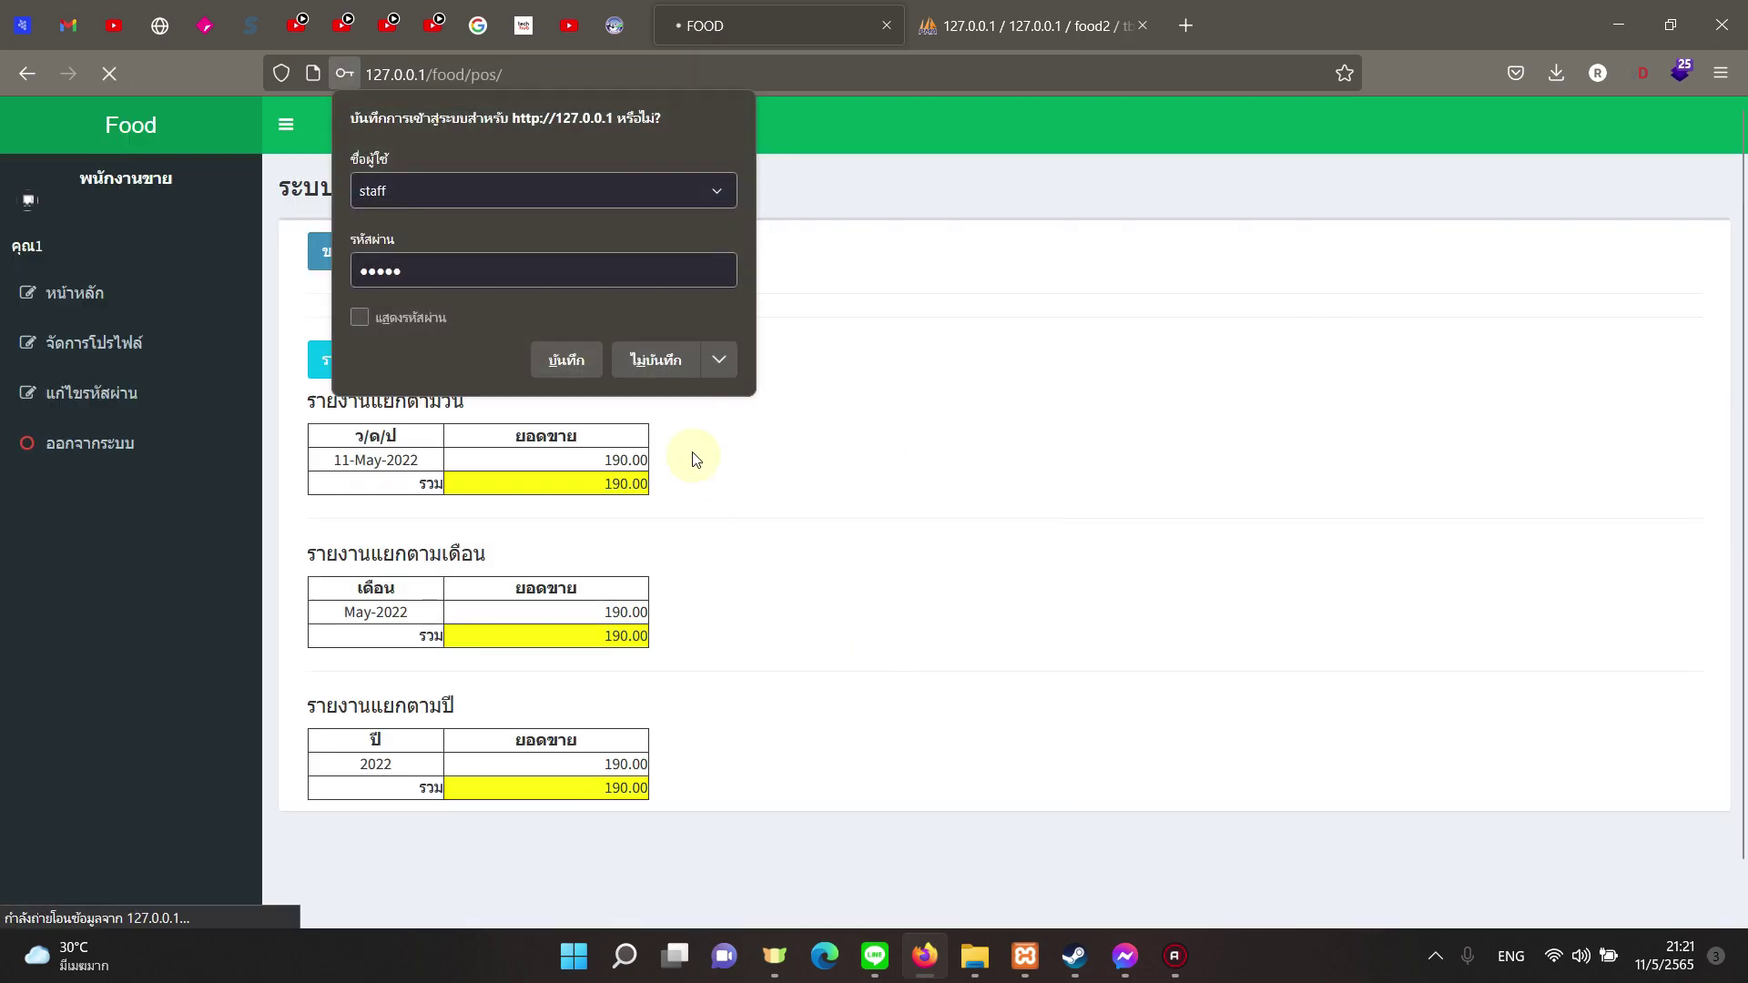
{"action": "left_click", "coordinate": [639, 383]}
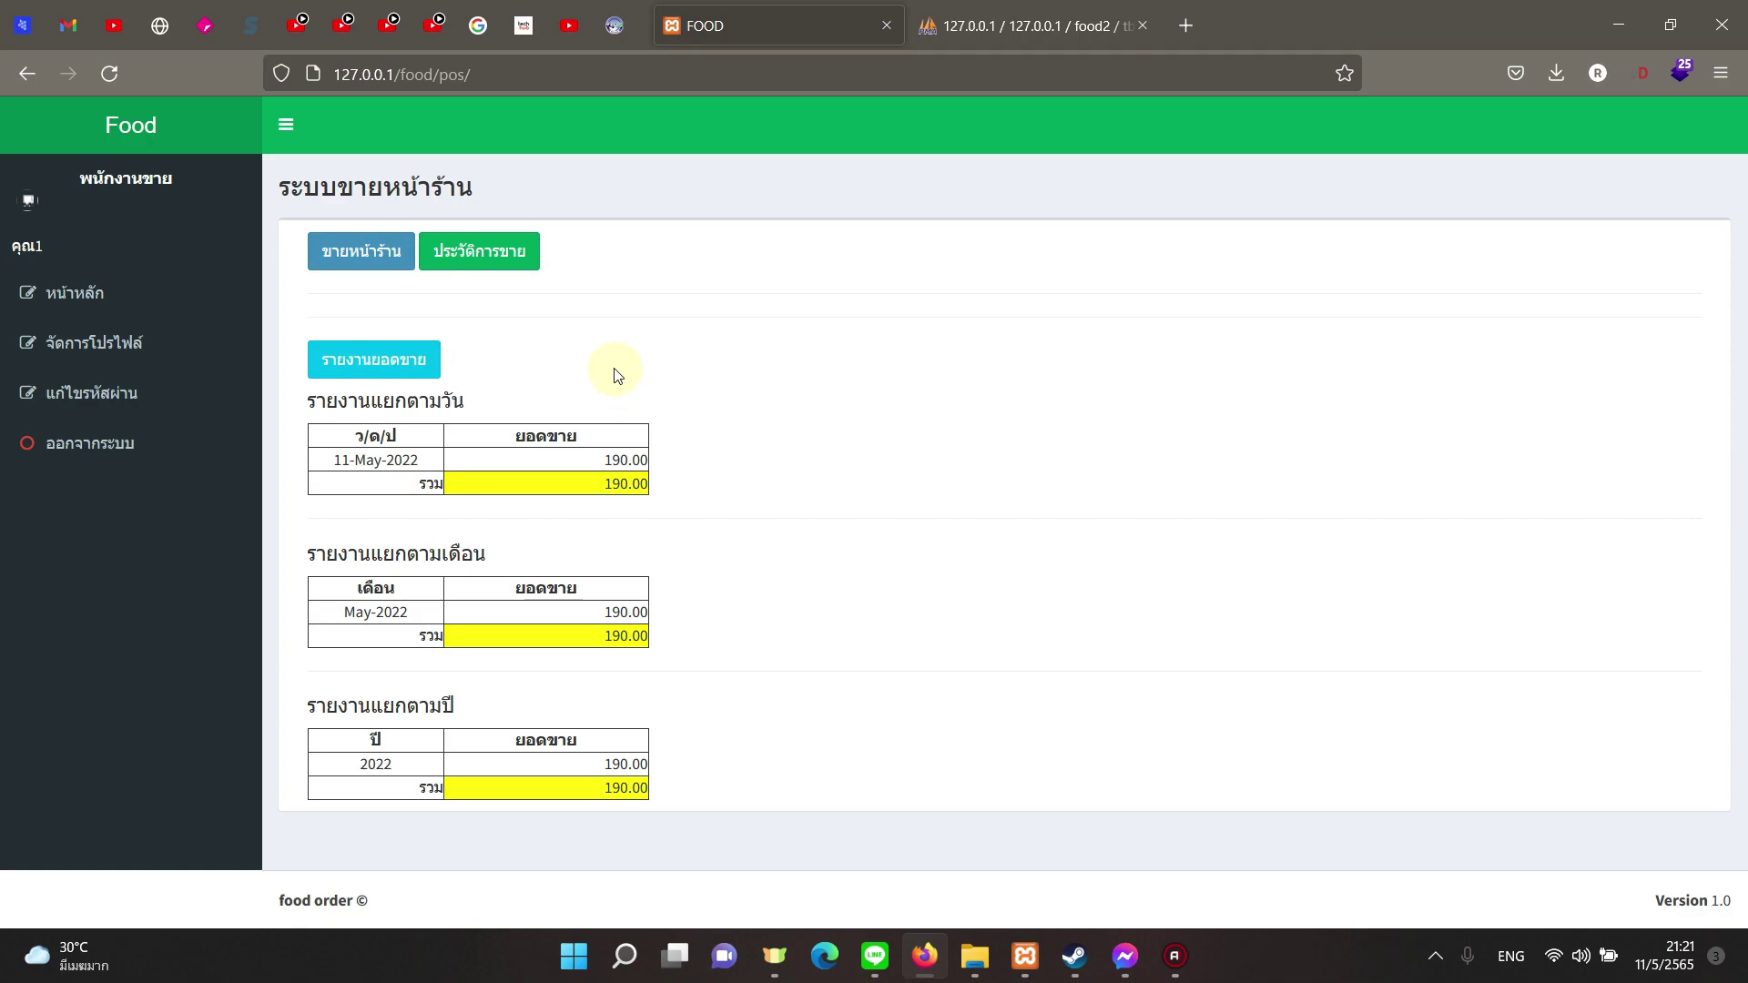
Step: Go from the storefront sales page to the full sales history list
{"action": "left_click", "coordinate": [412, 262]}
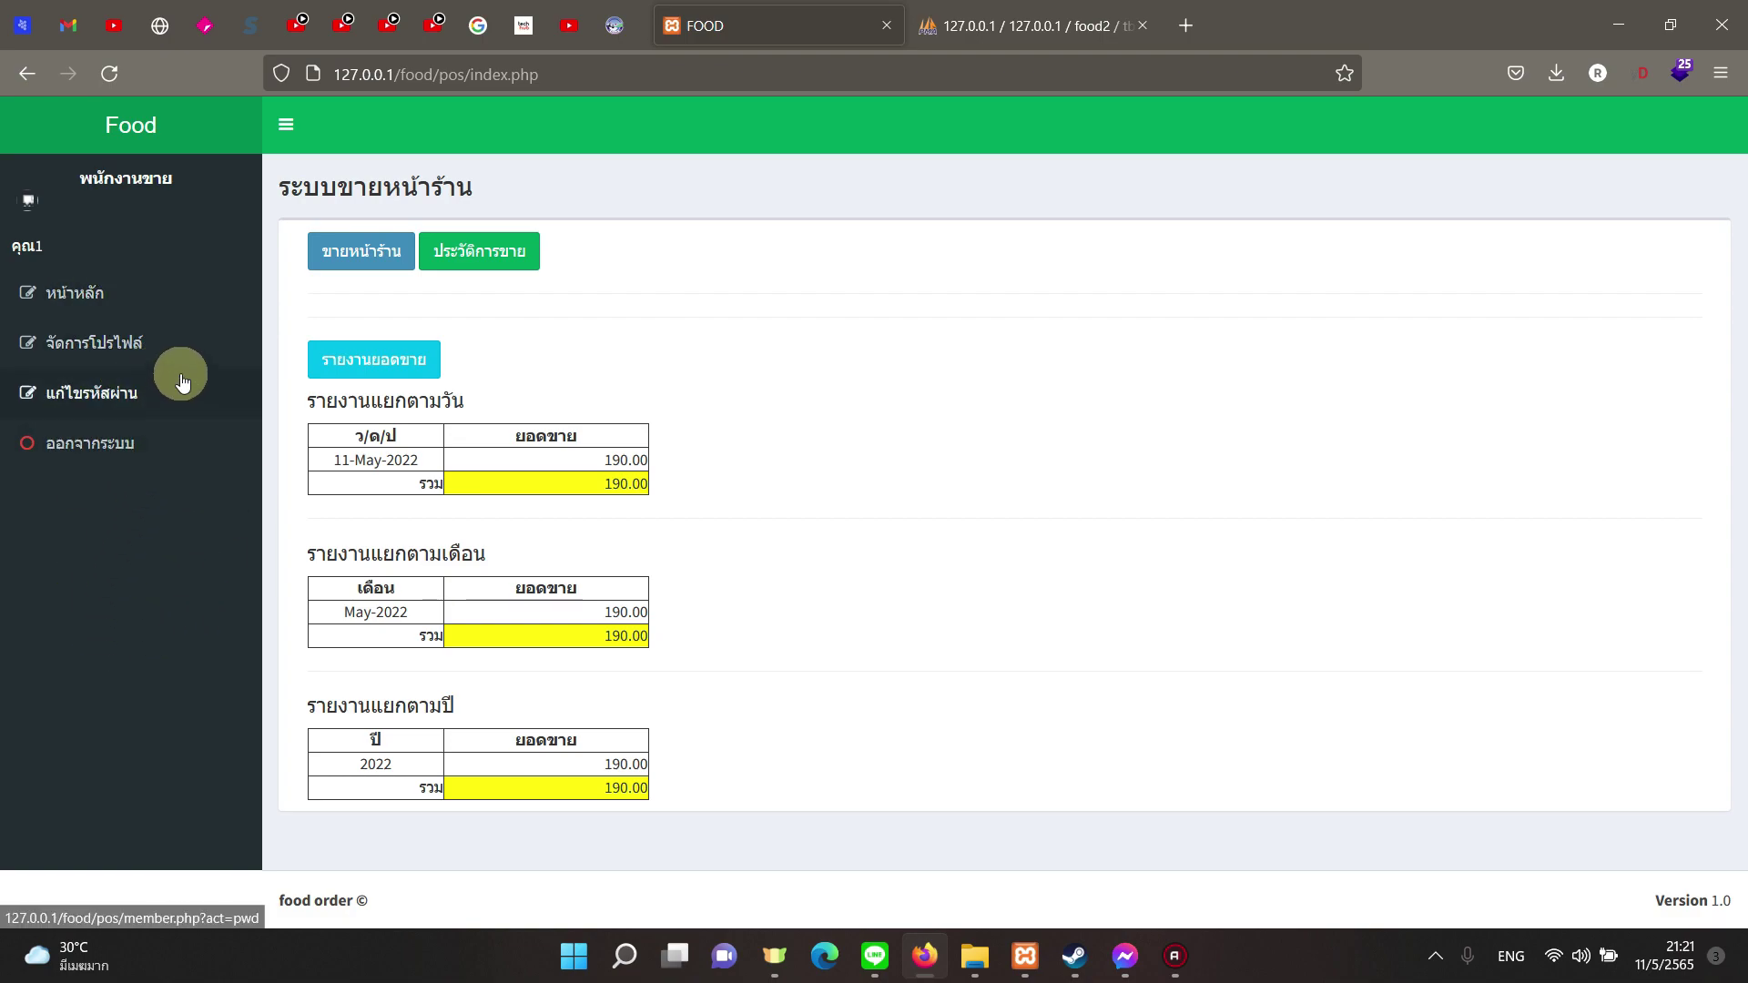
{"action": "left_click_drag", "start_coordinate": [383, 401], "coordinate": [418, 402]}
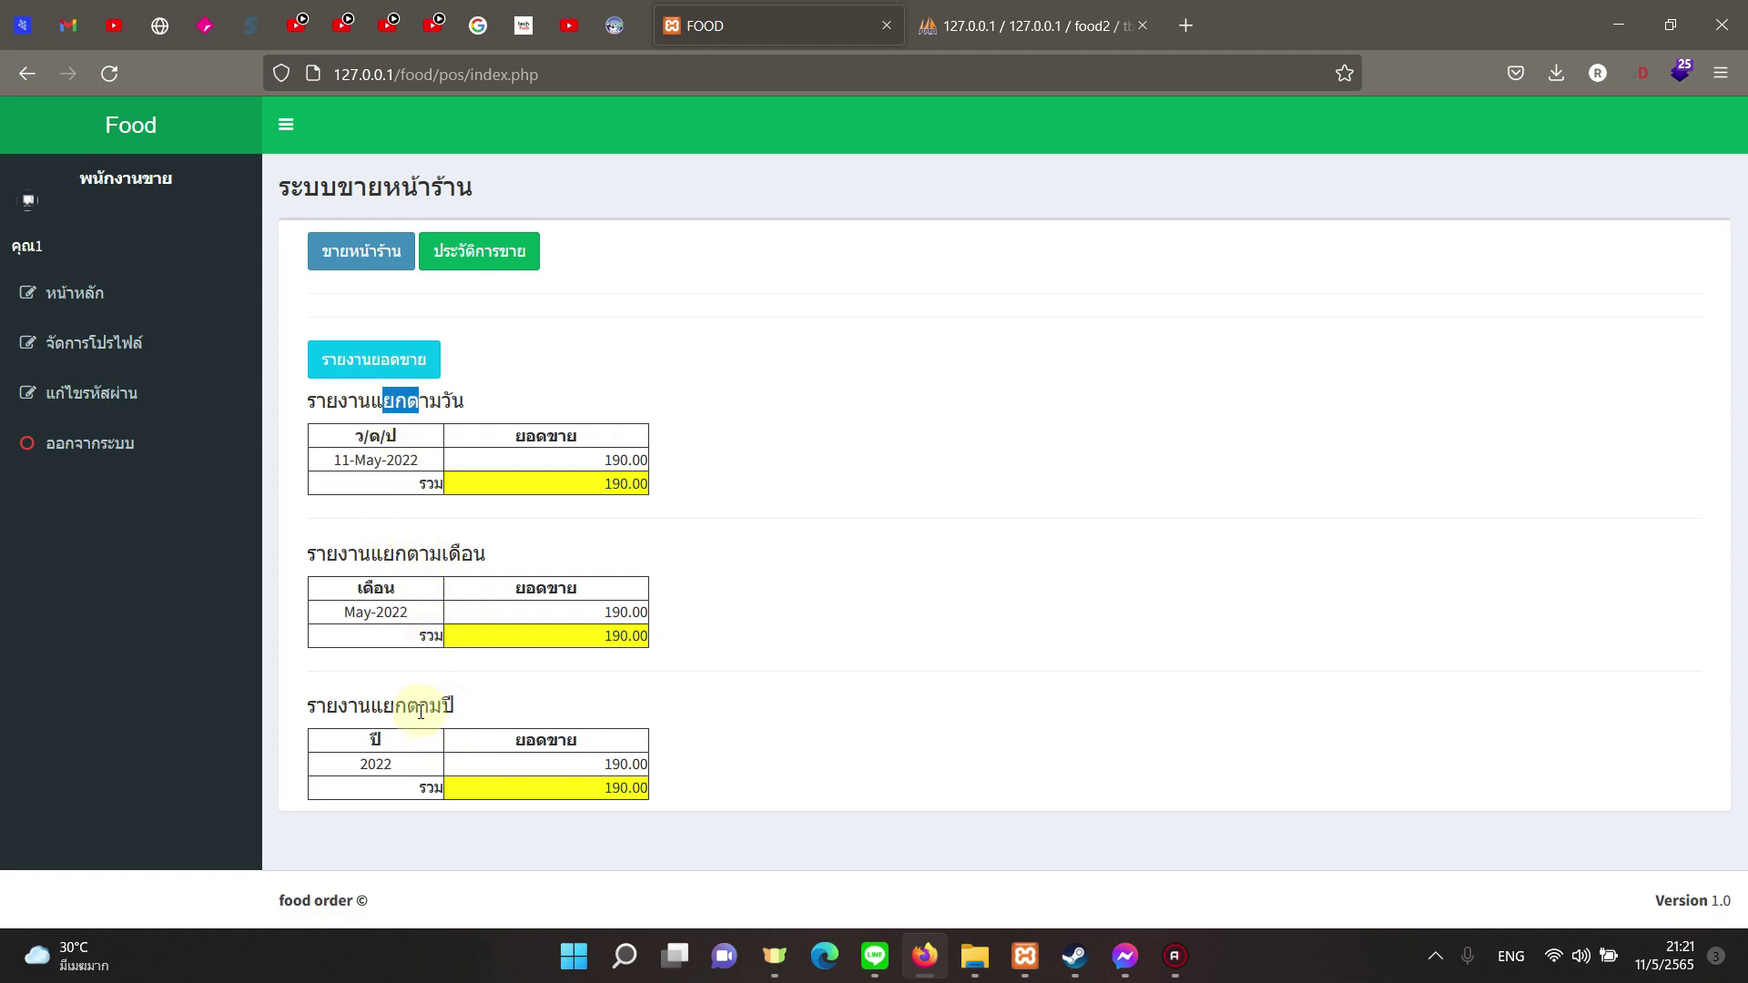
{"action": "left_click", "coordinate": [511, 548]}
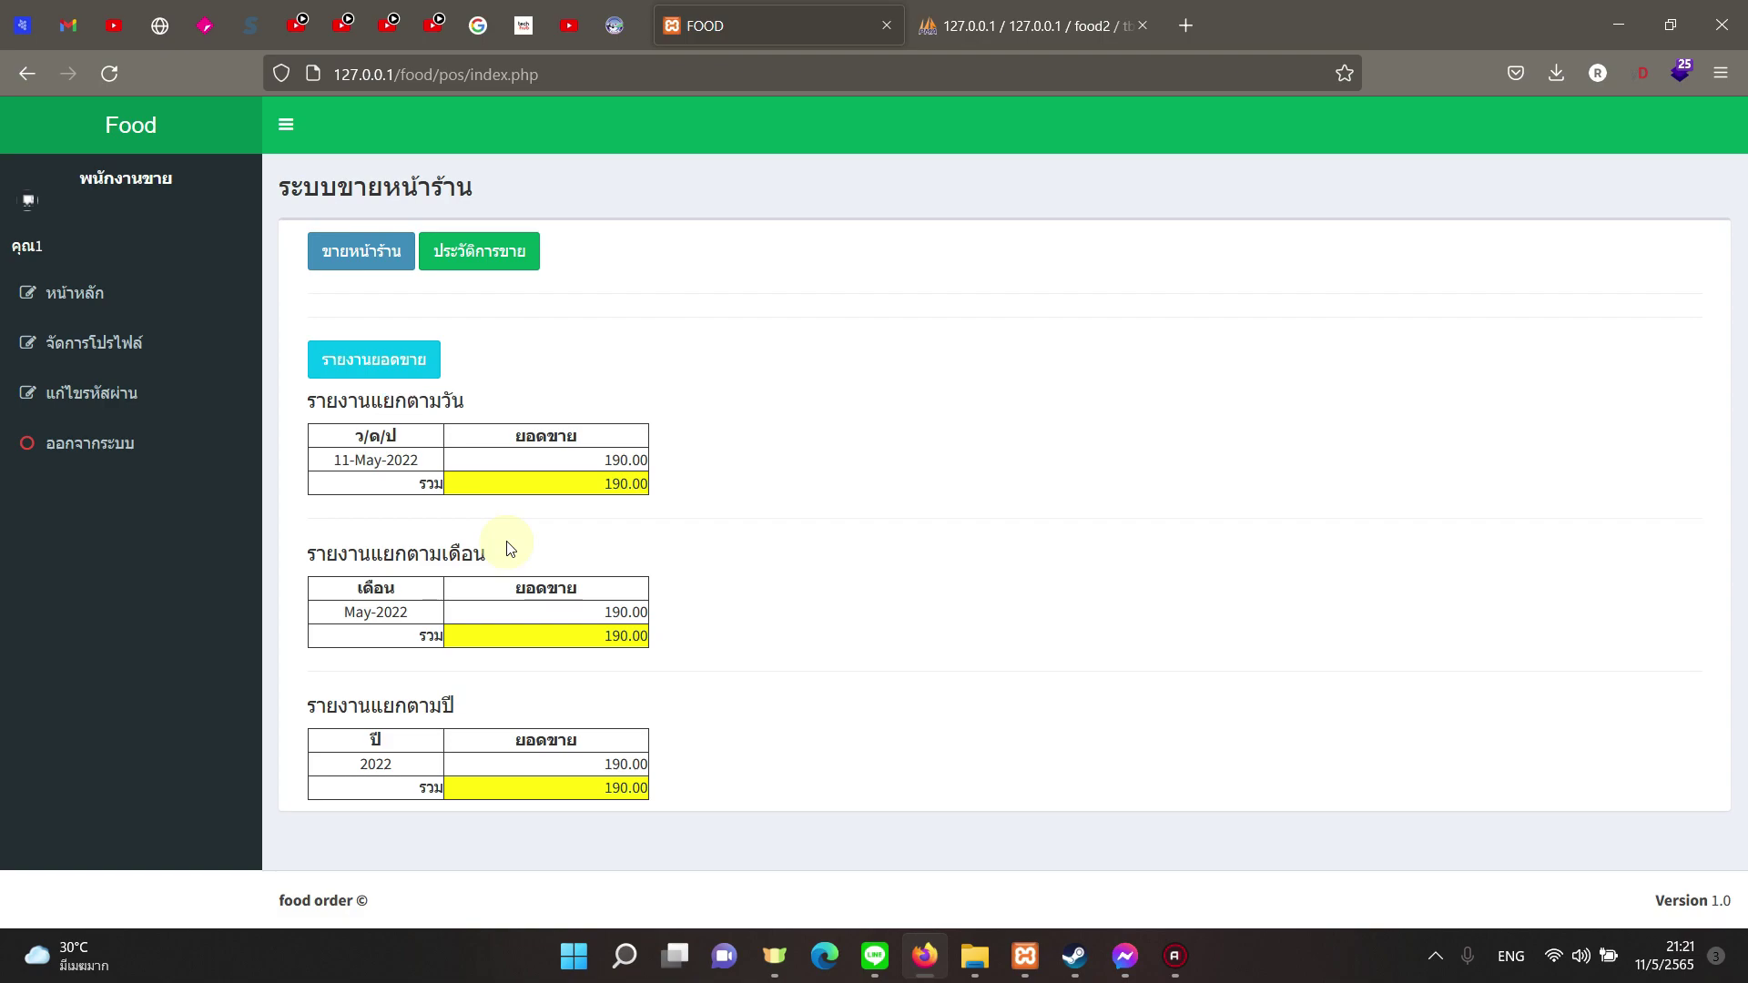
{"action": "left_click", "coordinate": [494, 255]}
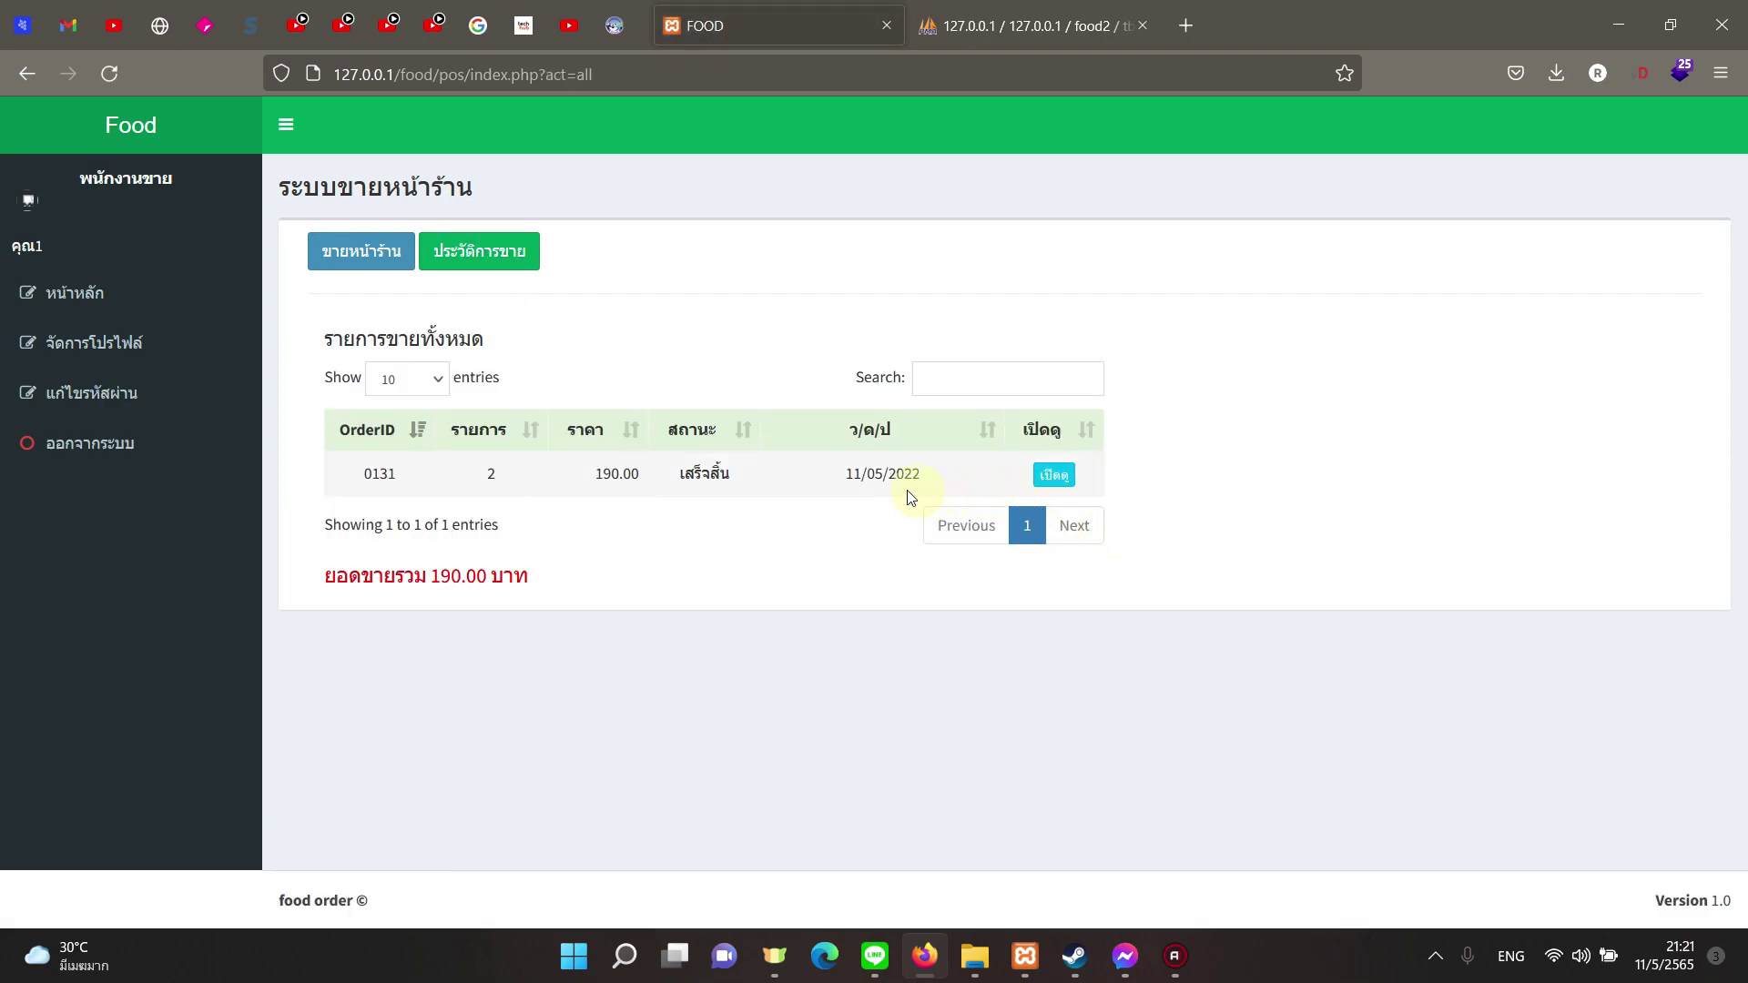
{"action": "left_click", "coordinate": [624, 528]}
Step: Open order 0131's receipt in a new tab and cancel its print preview
{"action": "left_click", "coordinate": [1061, 479]}
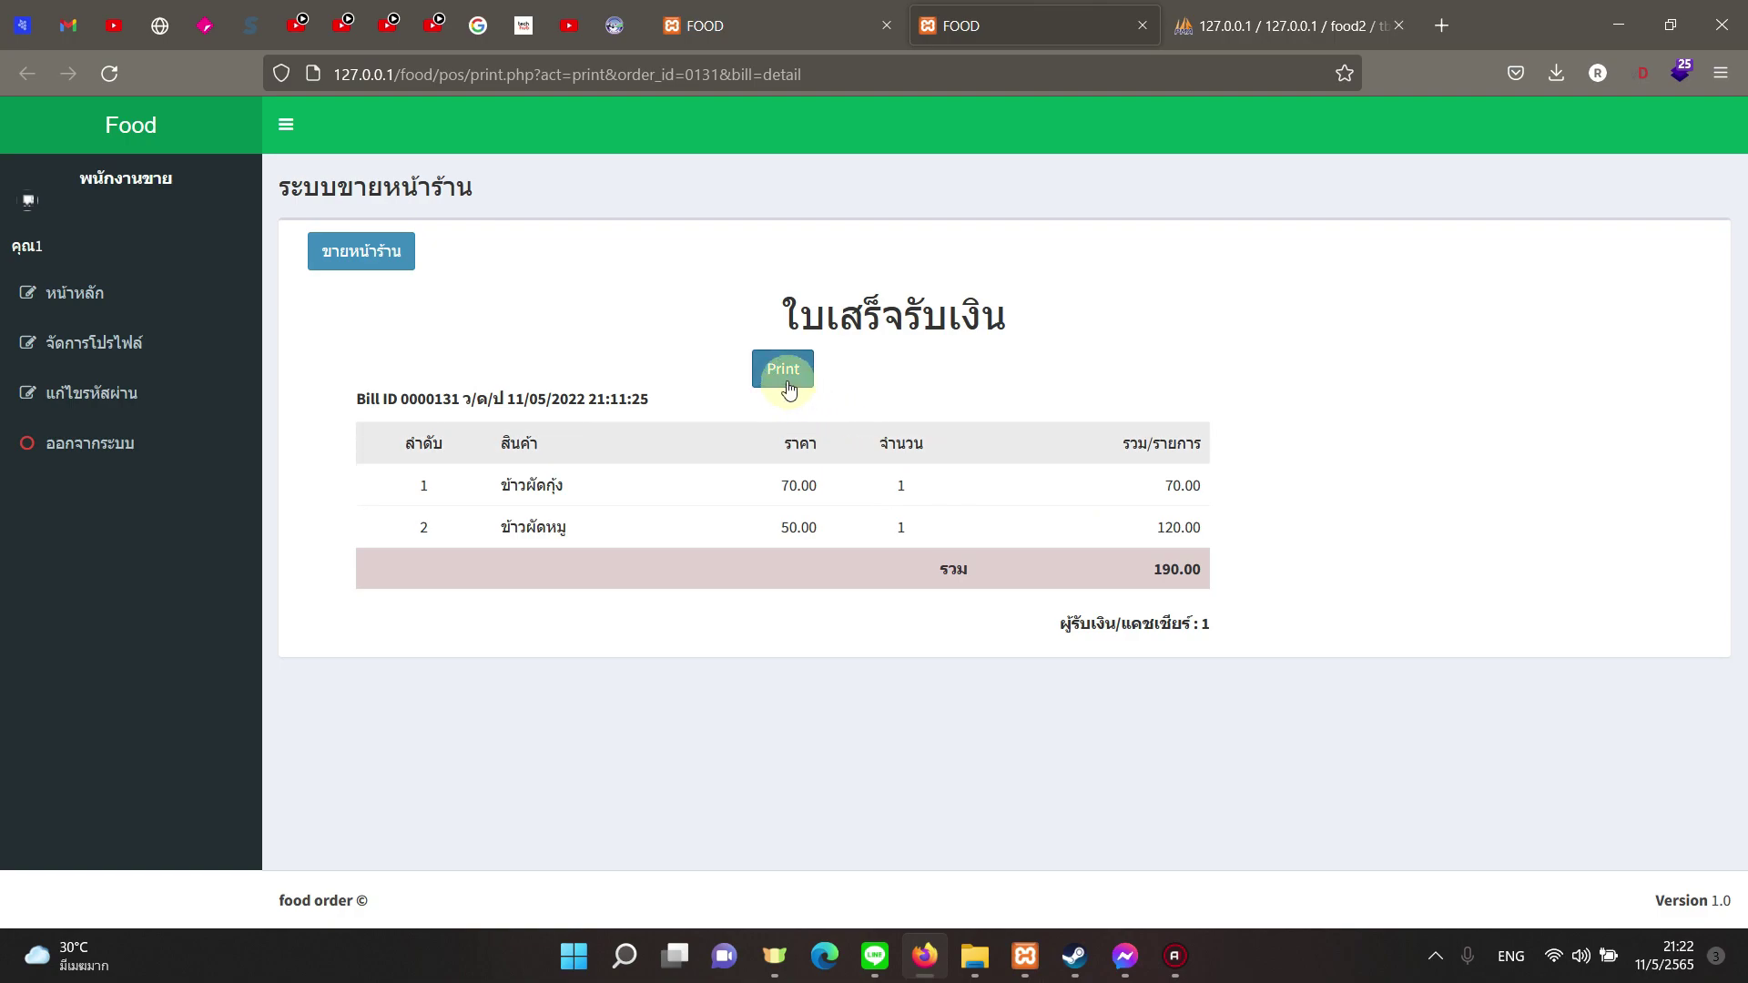
{"action": "left_click", "coordinate": [367, 266]}
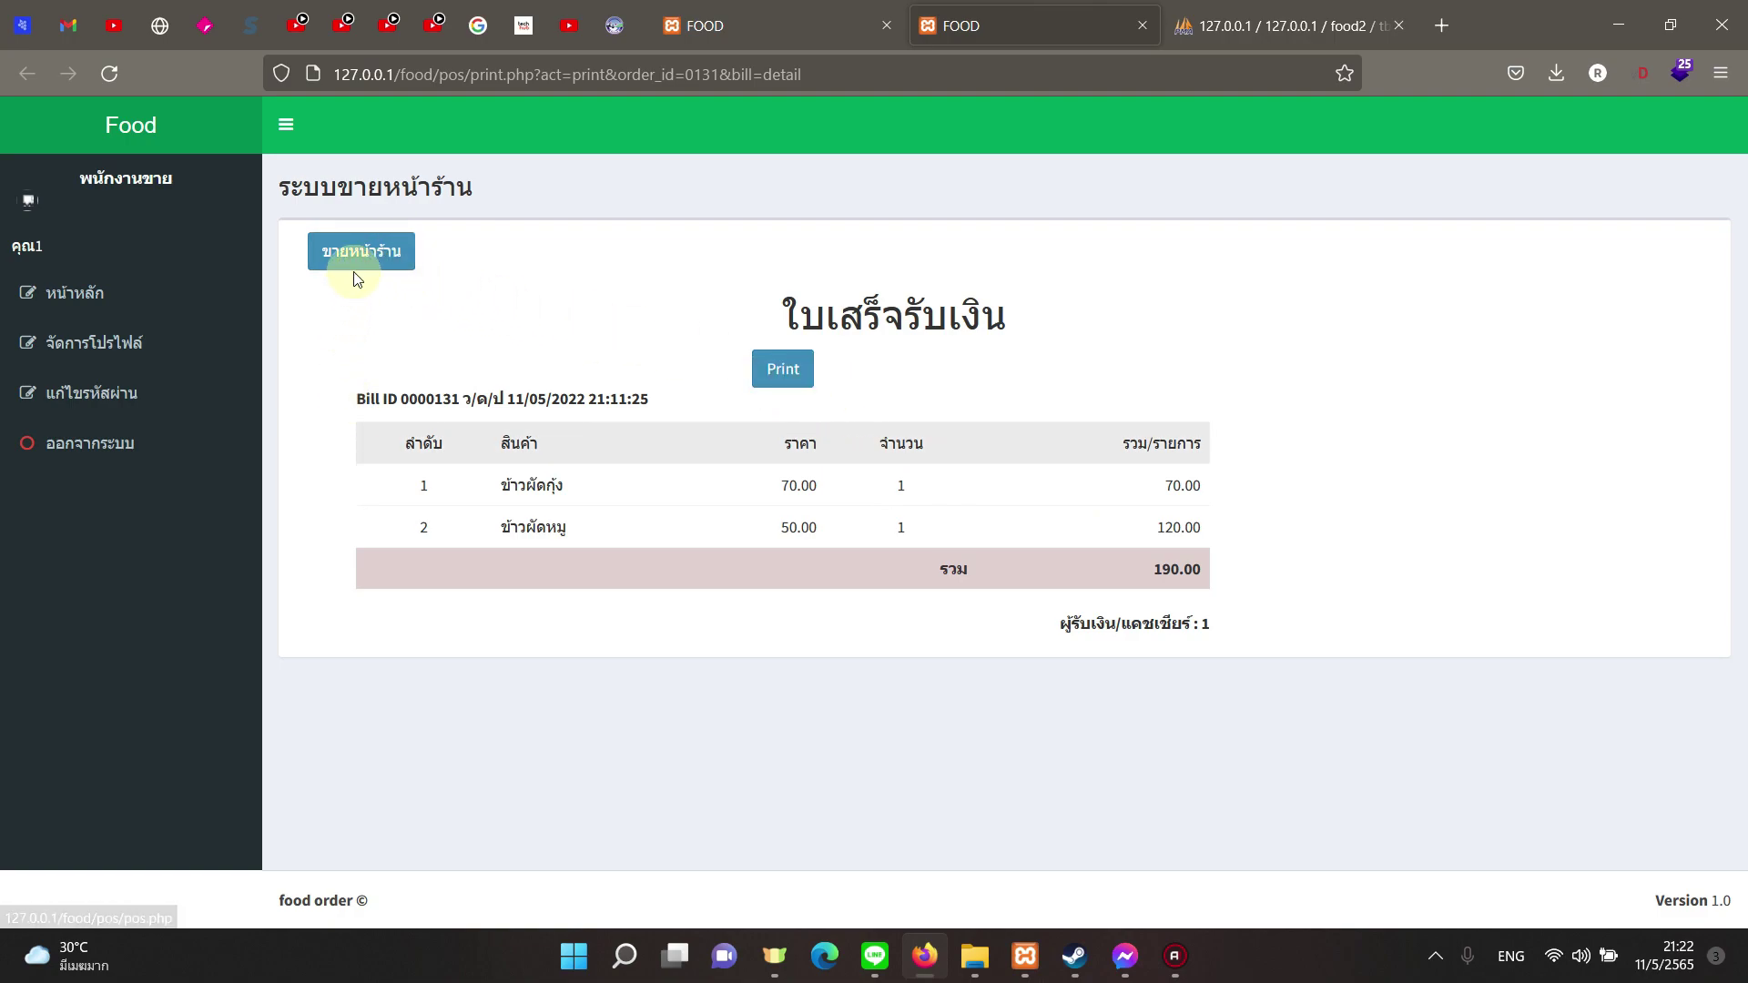
{"action": "left_click", "coordinate": [803, 376]}
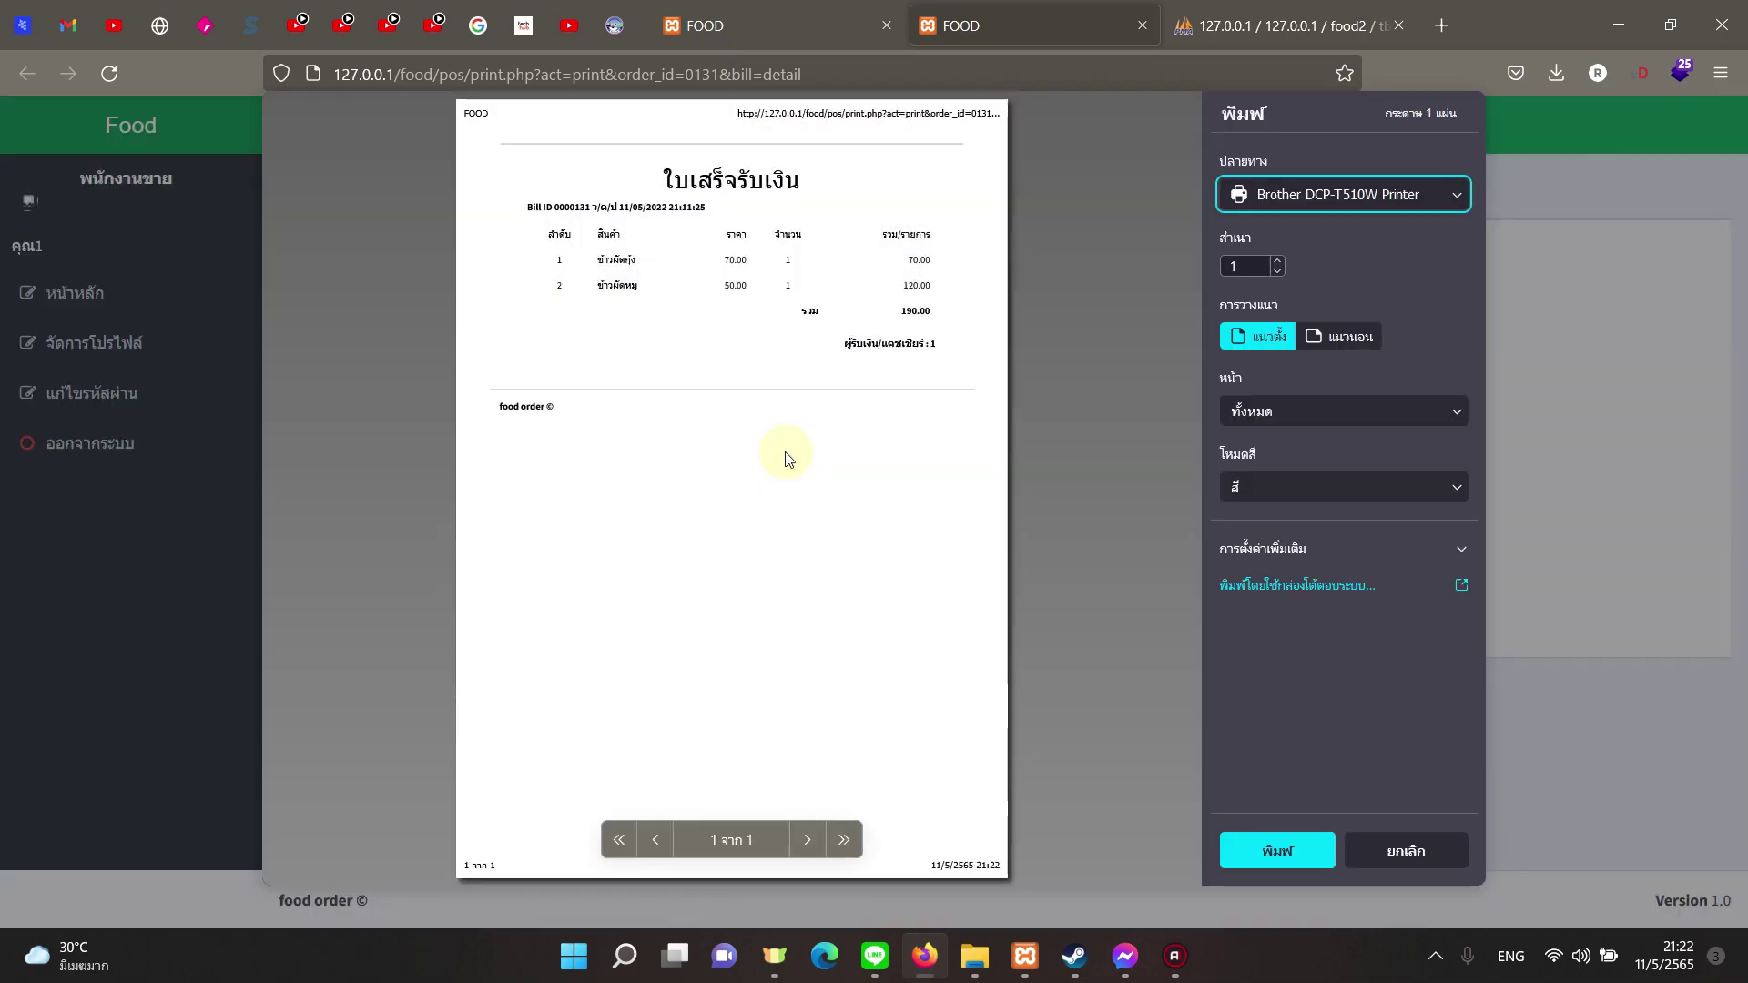
{"action": "left_click", "coordinate": [1394, 853]}
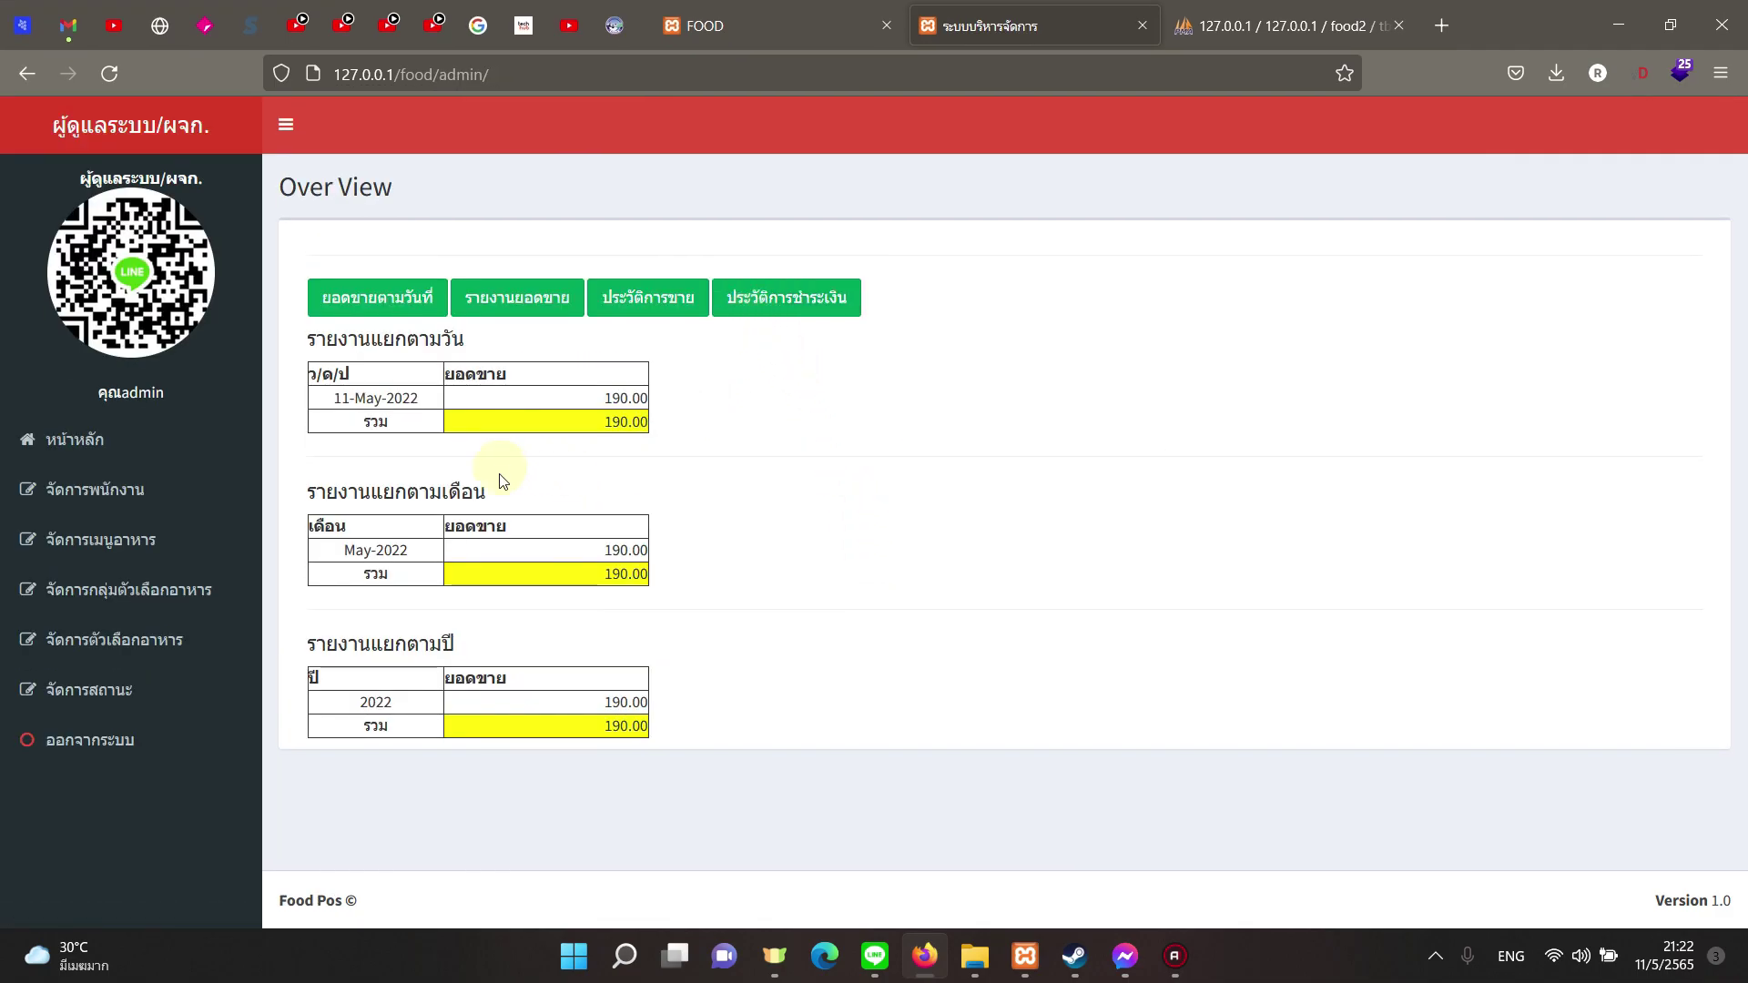
Step: Load the daily sales report for 12/05/2022, then for 11/05/2022
{"action": "left_click", "coordinate": [429, 315]}
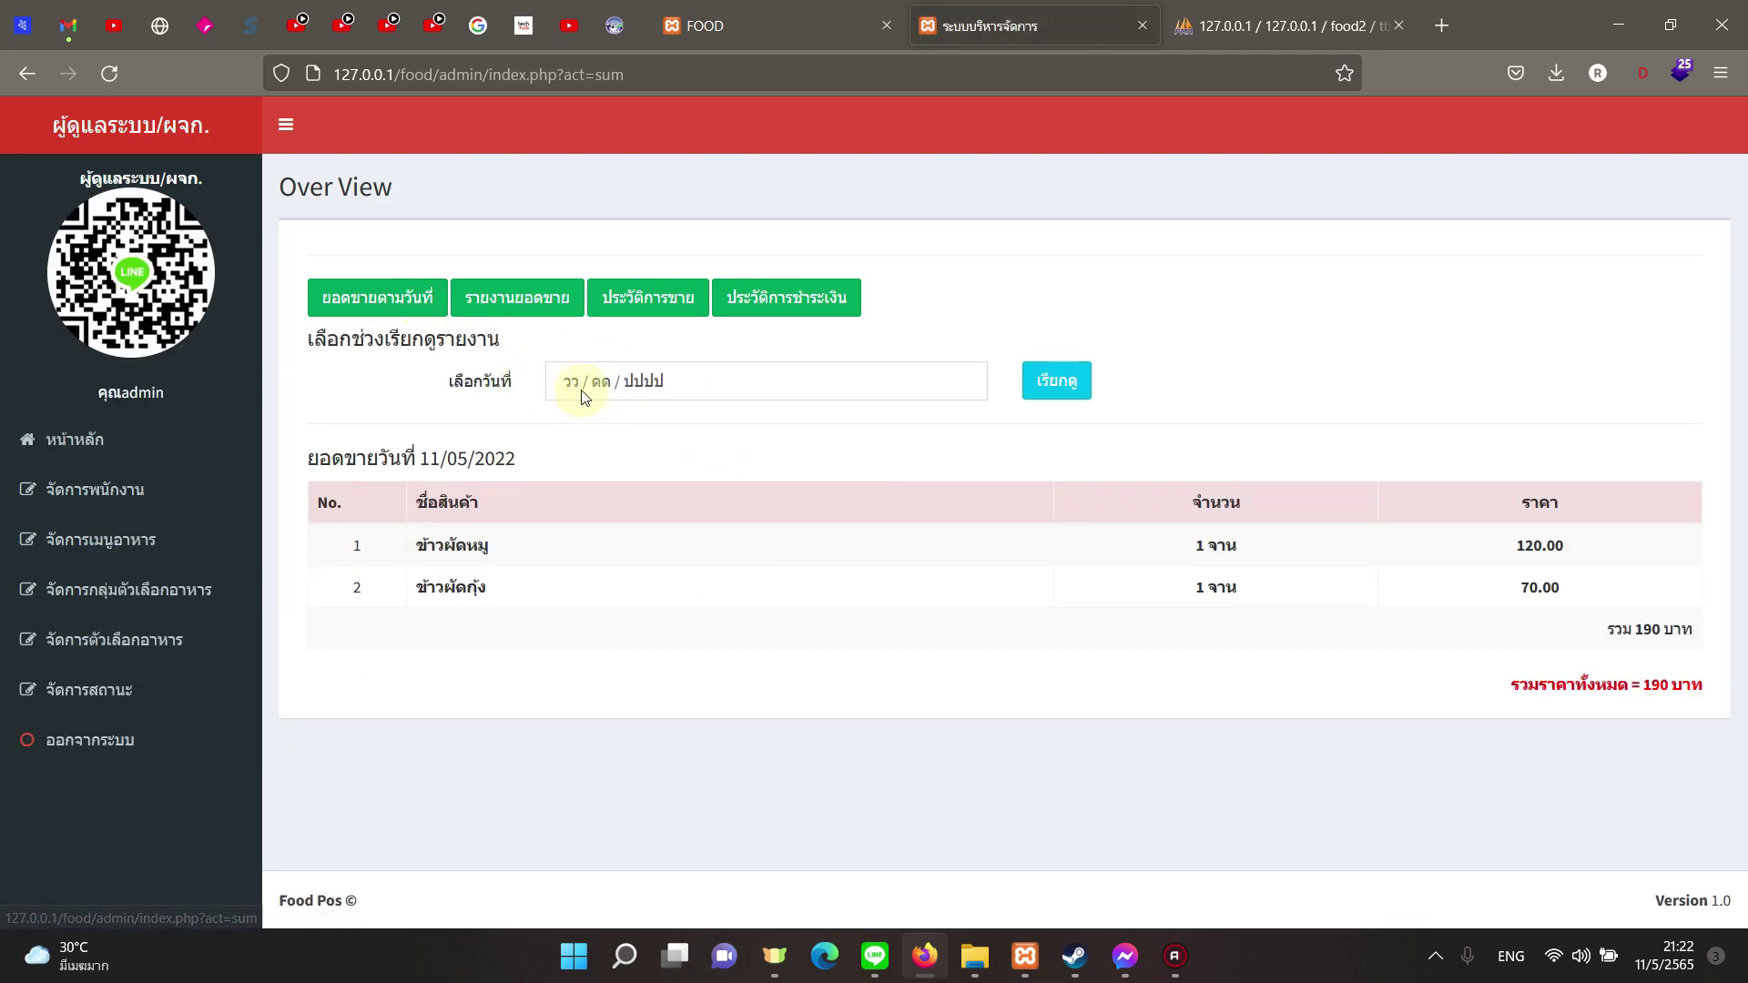
{"action": "left_click", "coordinate": [628, 392]}
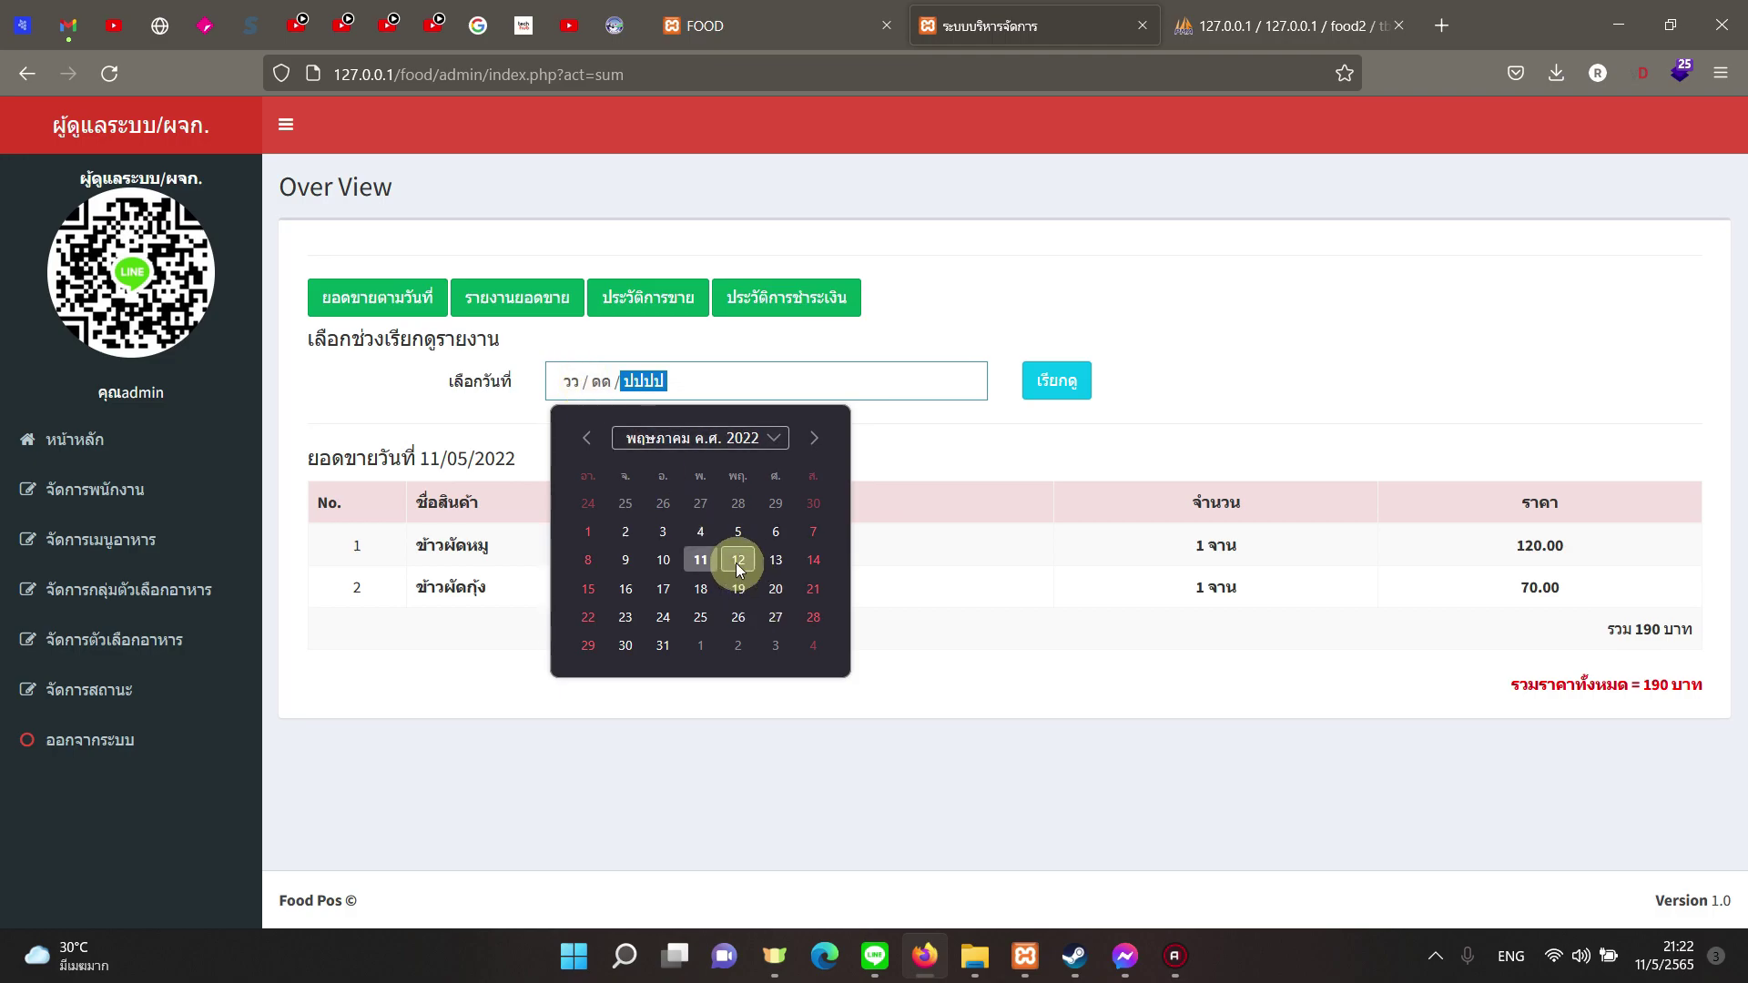
{"action": "left_click", "coordinate": [732, 562]}
{"action": "left_click", "coordinate": [1047, 393]}
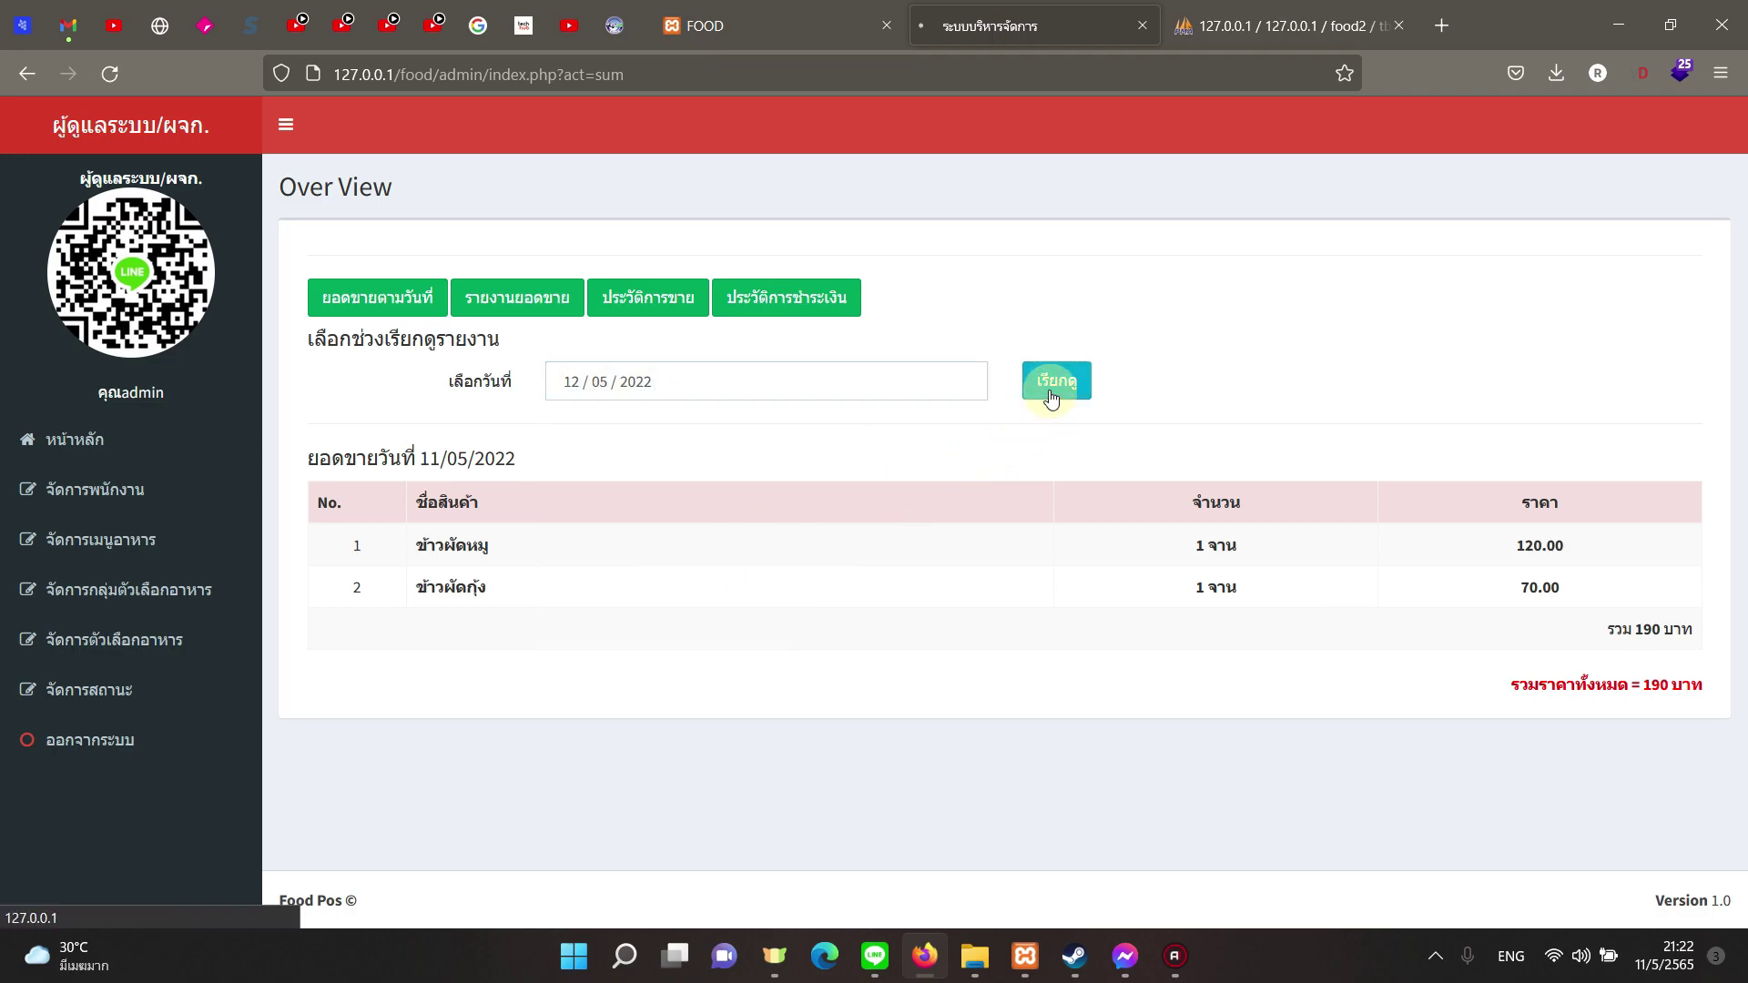
{"action": "left_click", "coordinate": [609, 373]}
{"action": "left_click", "coordinate": [699, 561]}
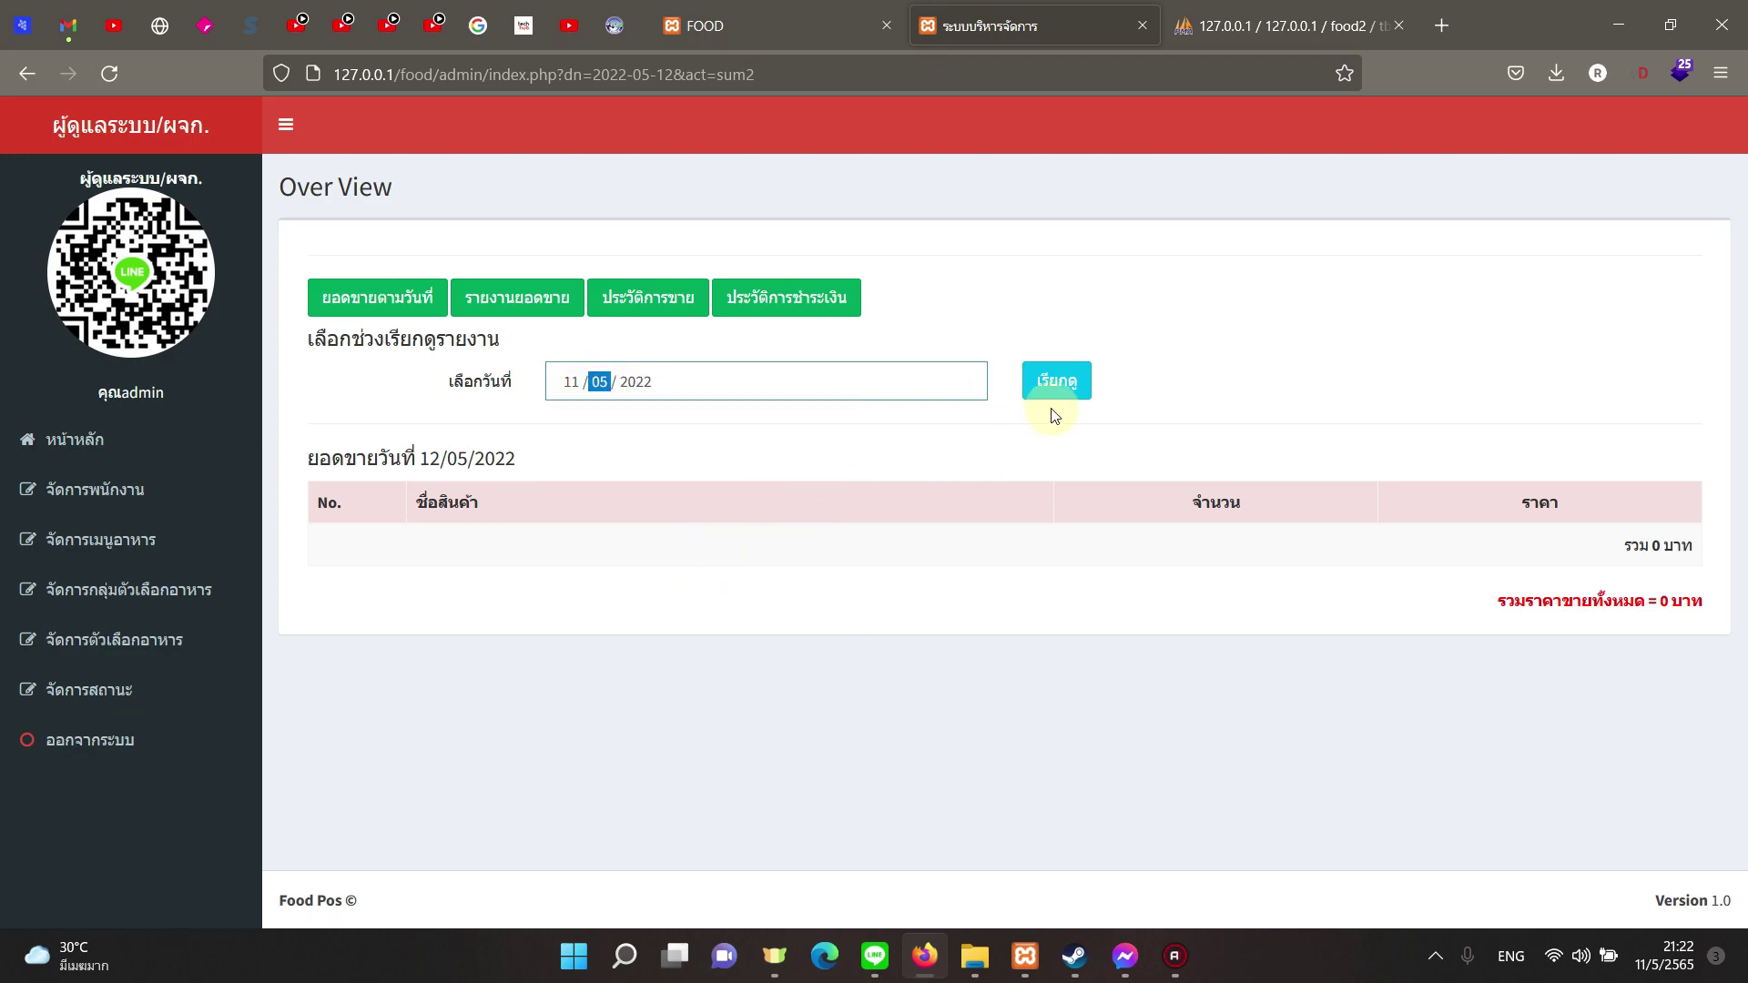
{"action": "left_click", "coordinate": [1049, 391]}
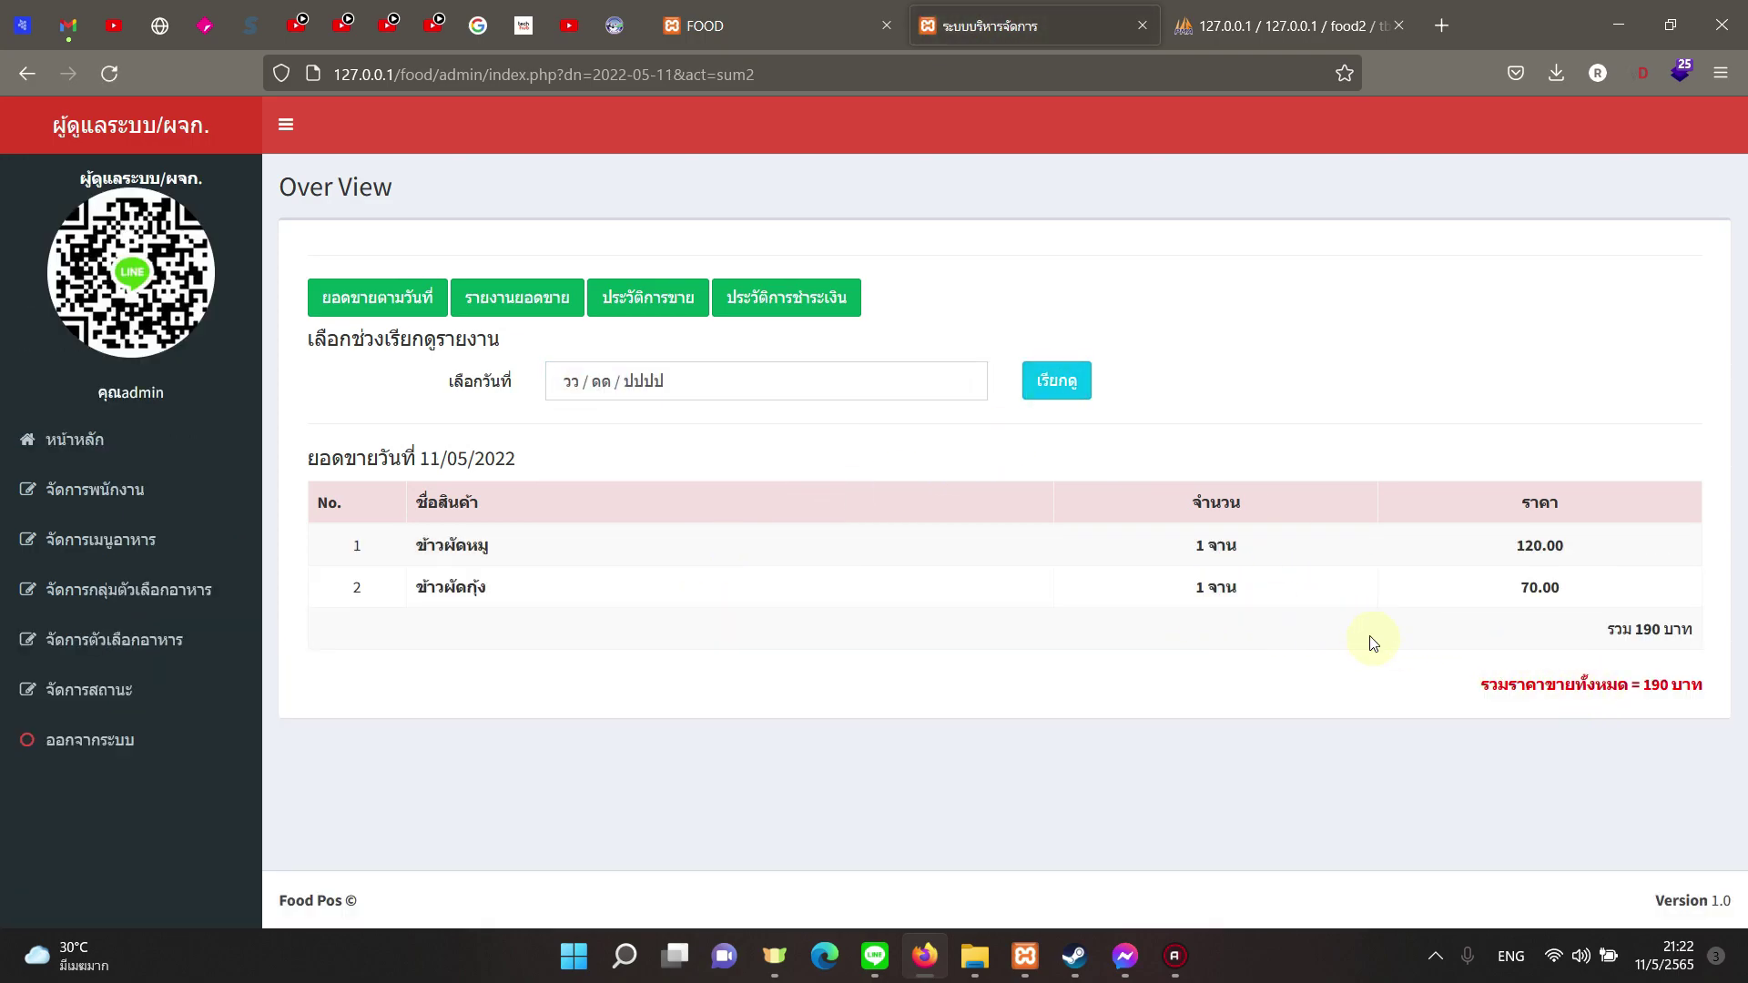
Step: Check order 0131 in the sales history, then open the payment report
{"action": "left_click", "coordinate": [546, 298]}
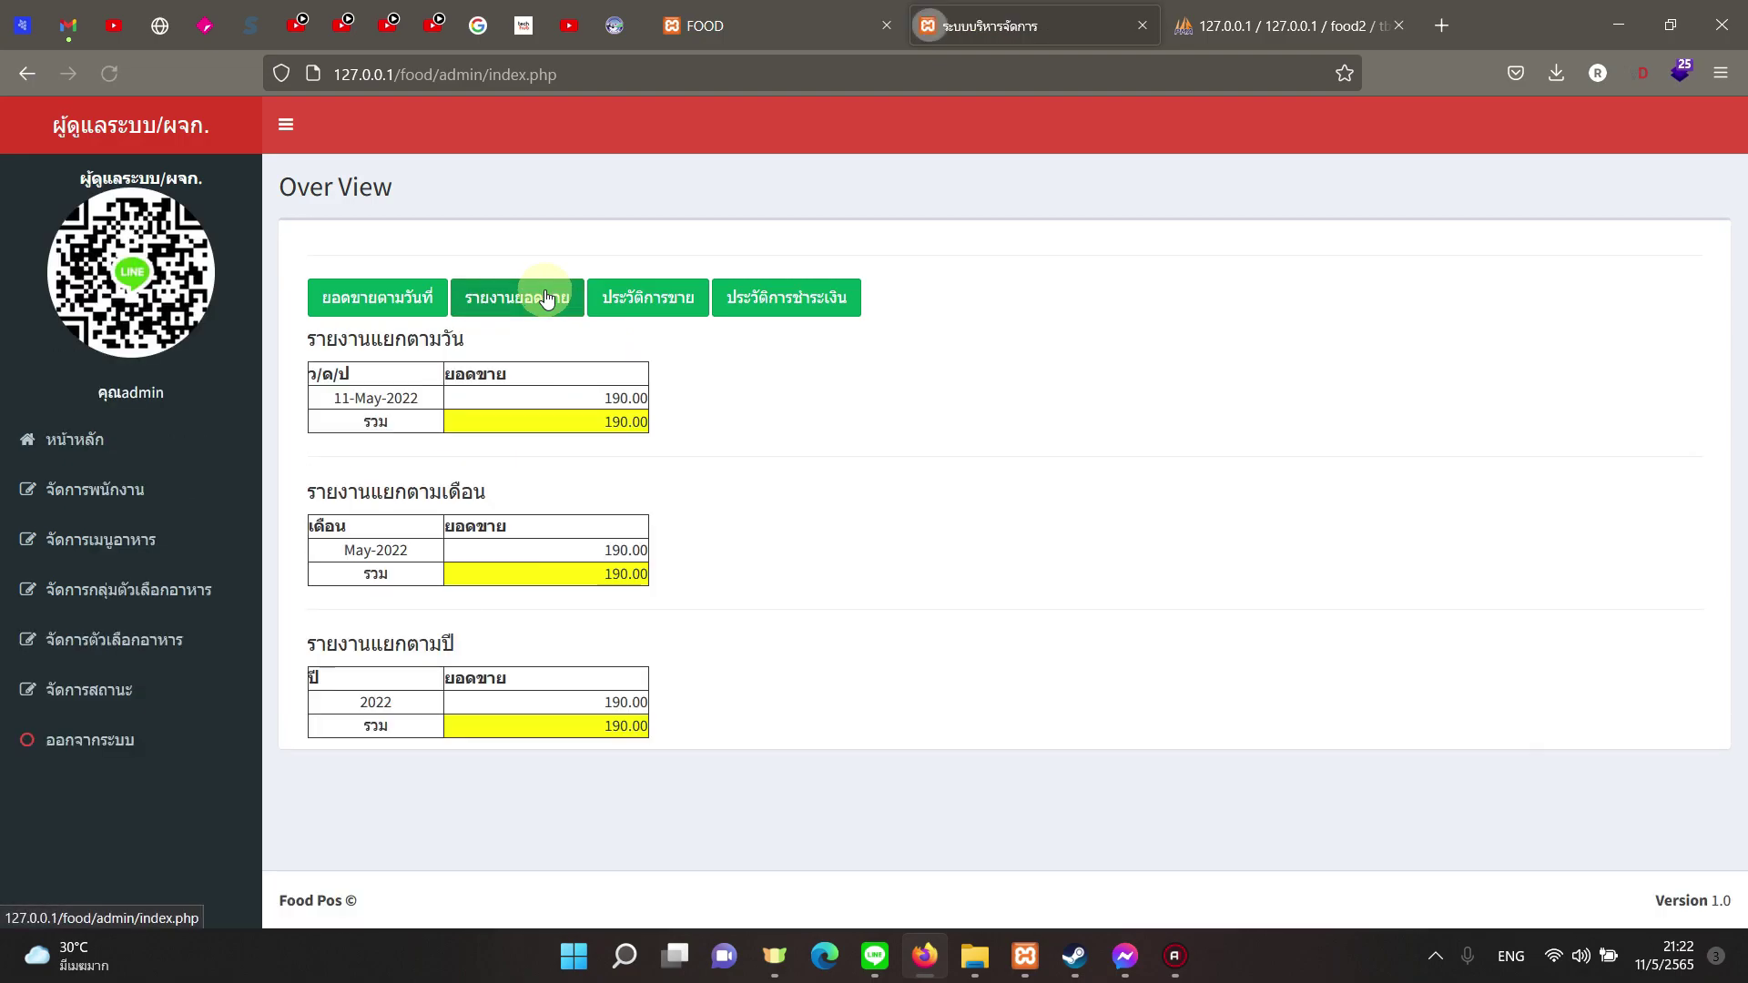
{"action": "left_click", "coordinate": [628, 305]}
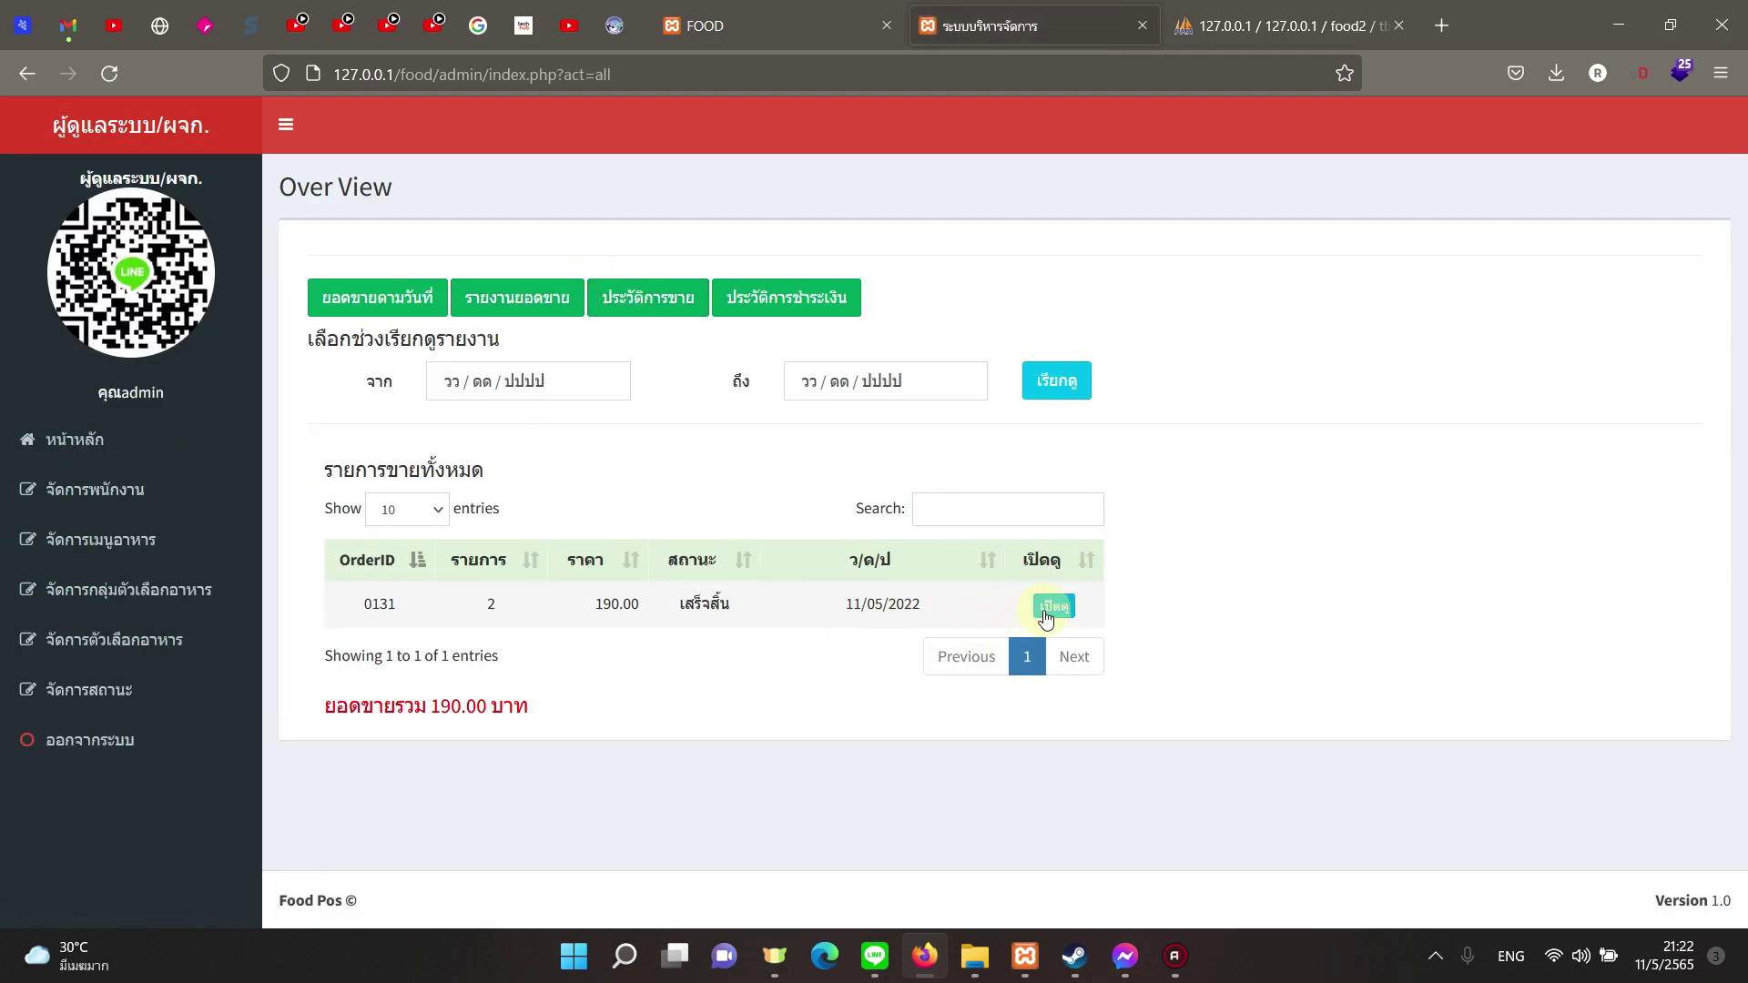
{"action": "left_click_drag", "start_coordinate": [363, 608], "coordinate": [410, 619]}
{"action": "left_click_drag", "start_coordinate": [590, 608], "coordinate": [936, 613]}
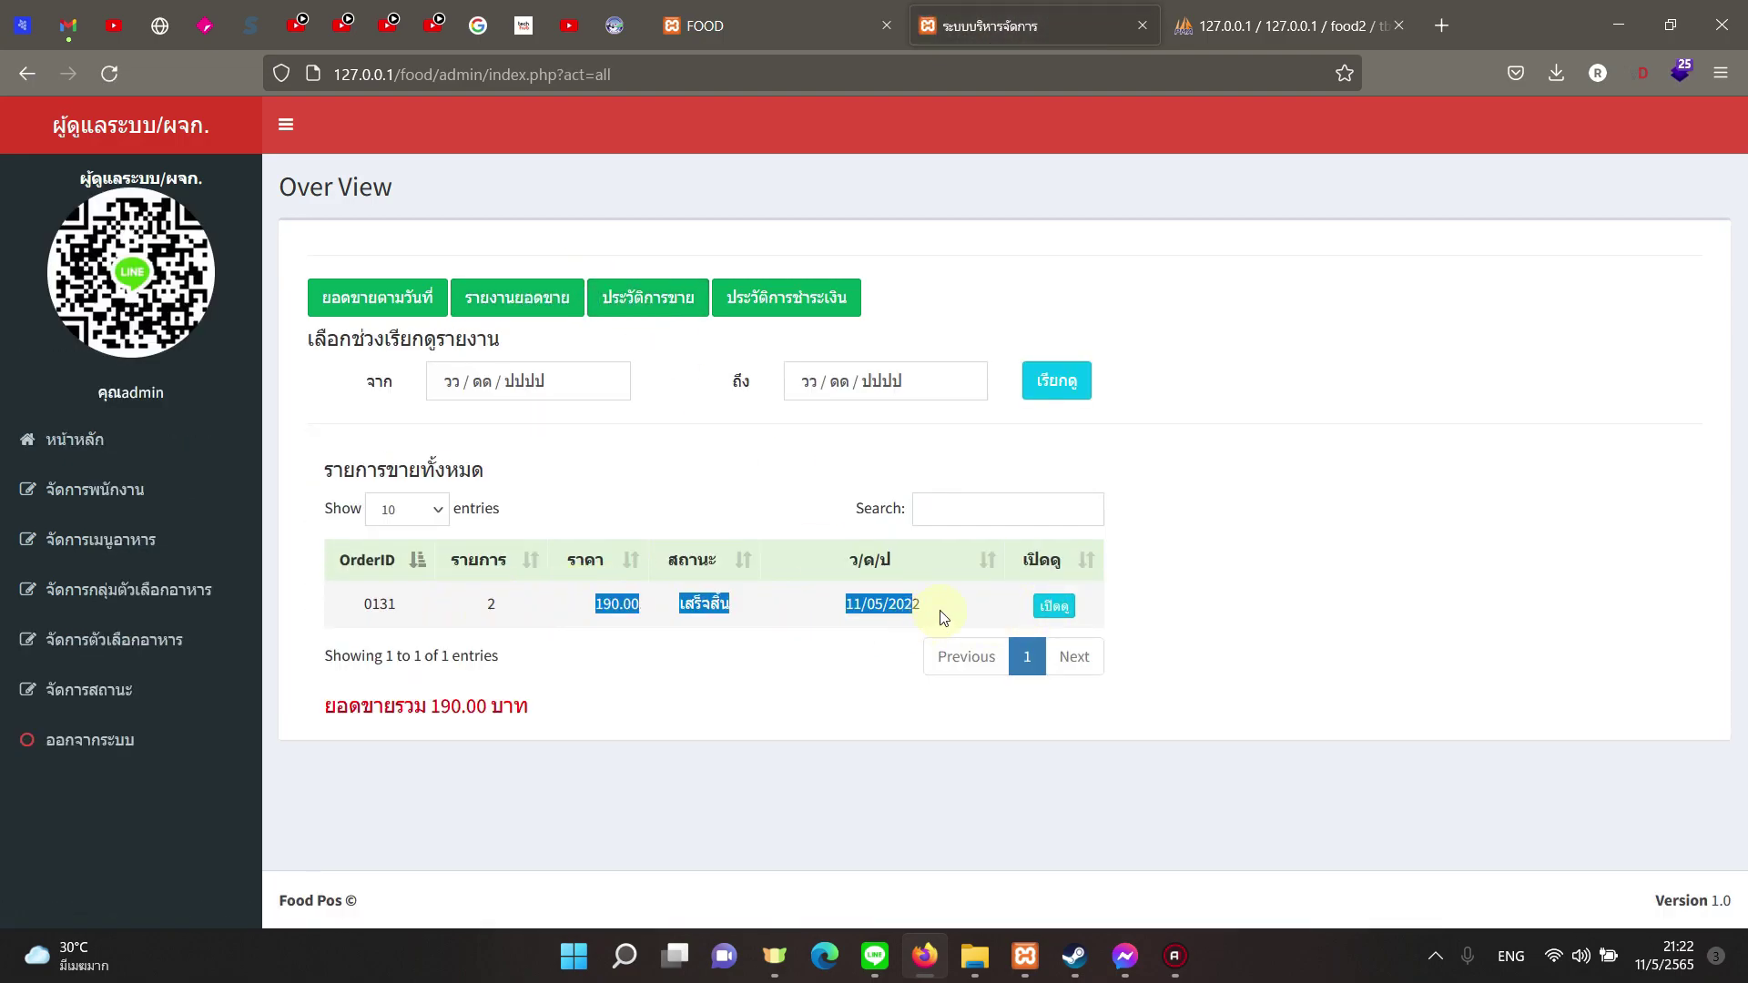
{"action": "left_click", "coordinate": [678, 296]}
{"action": "left_click", "coordinate": [757, 301]}
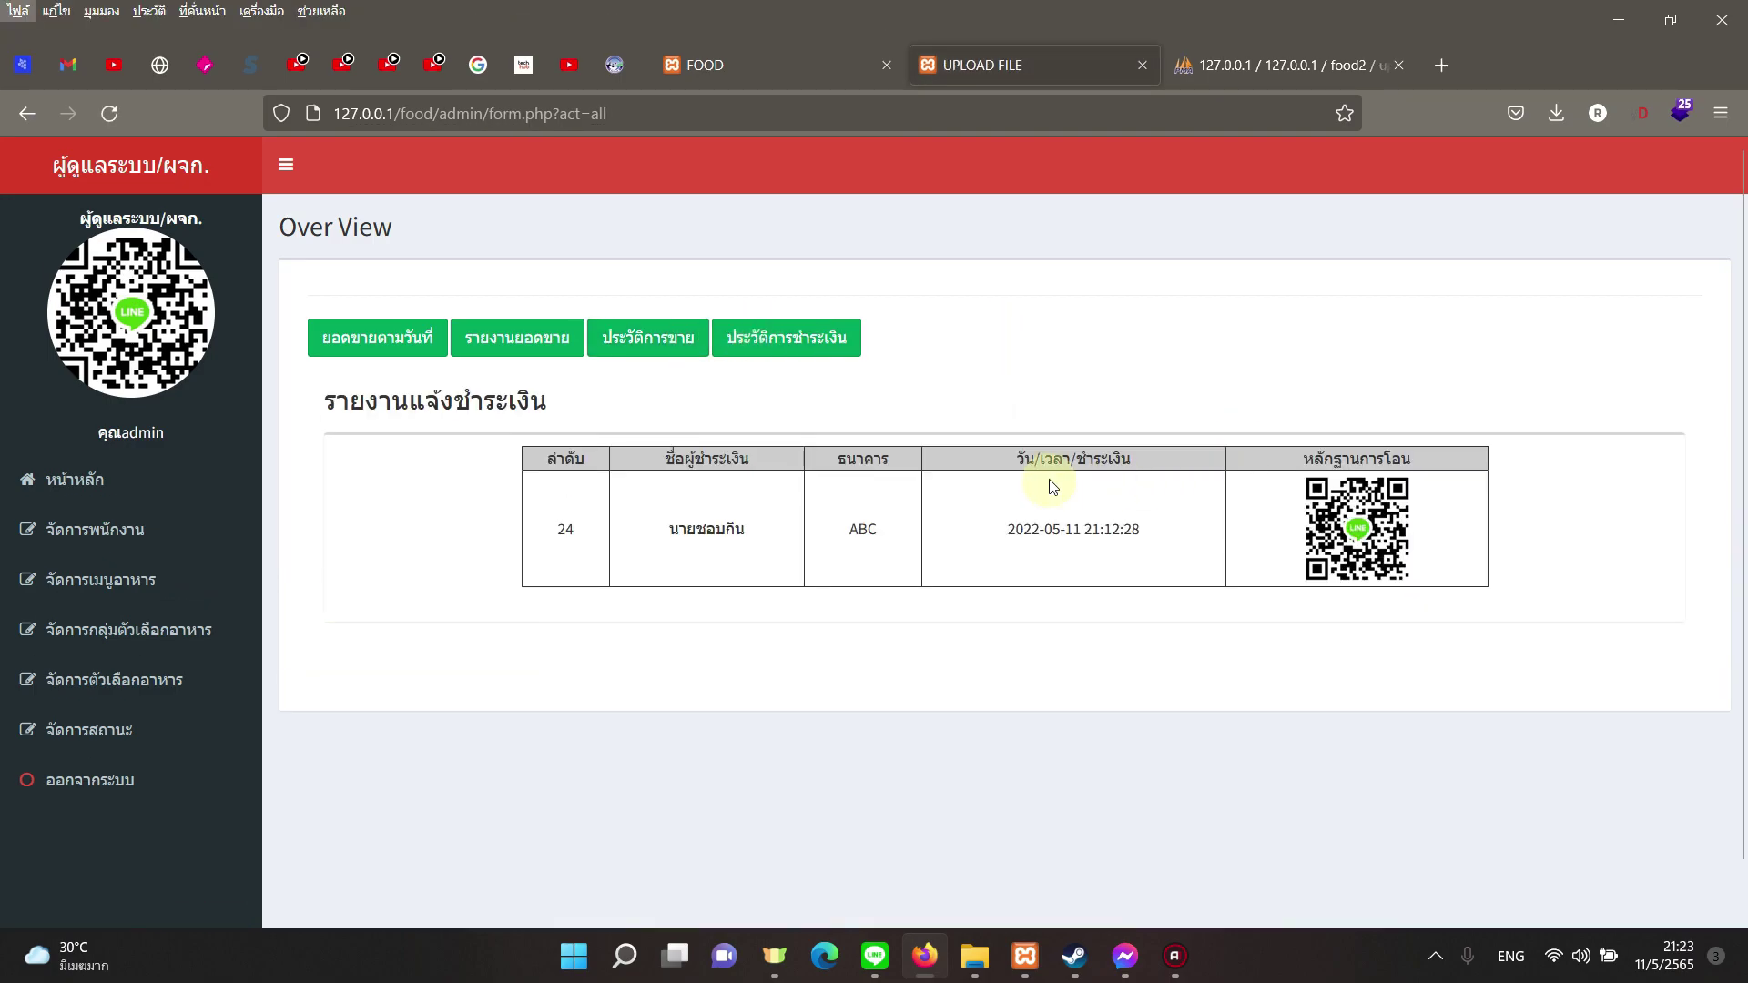
Step: Glance at the sales summary and daily sales reports, then browse the options, option groups, menu and staff pages
{"action": "left_click", "coordinate": [505, 298]}
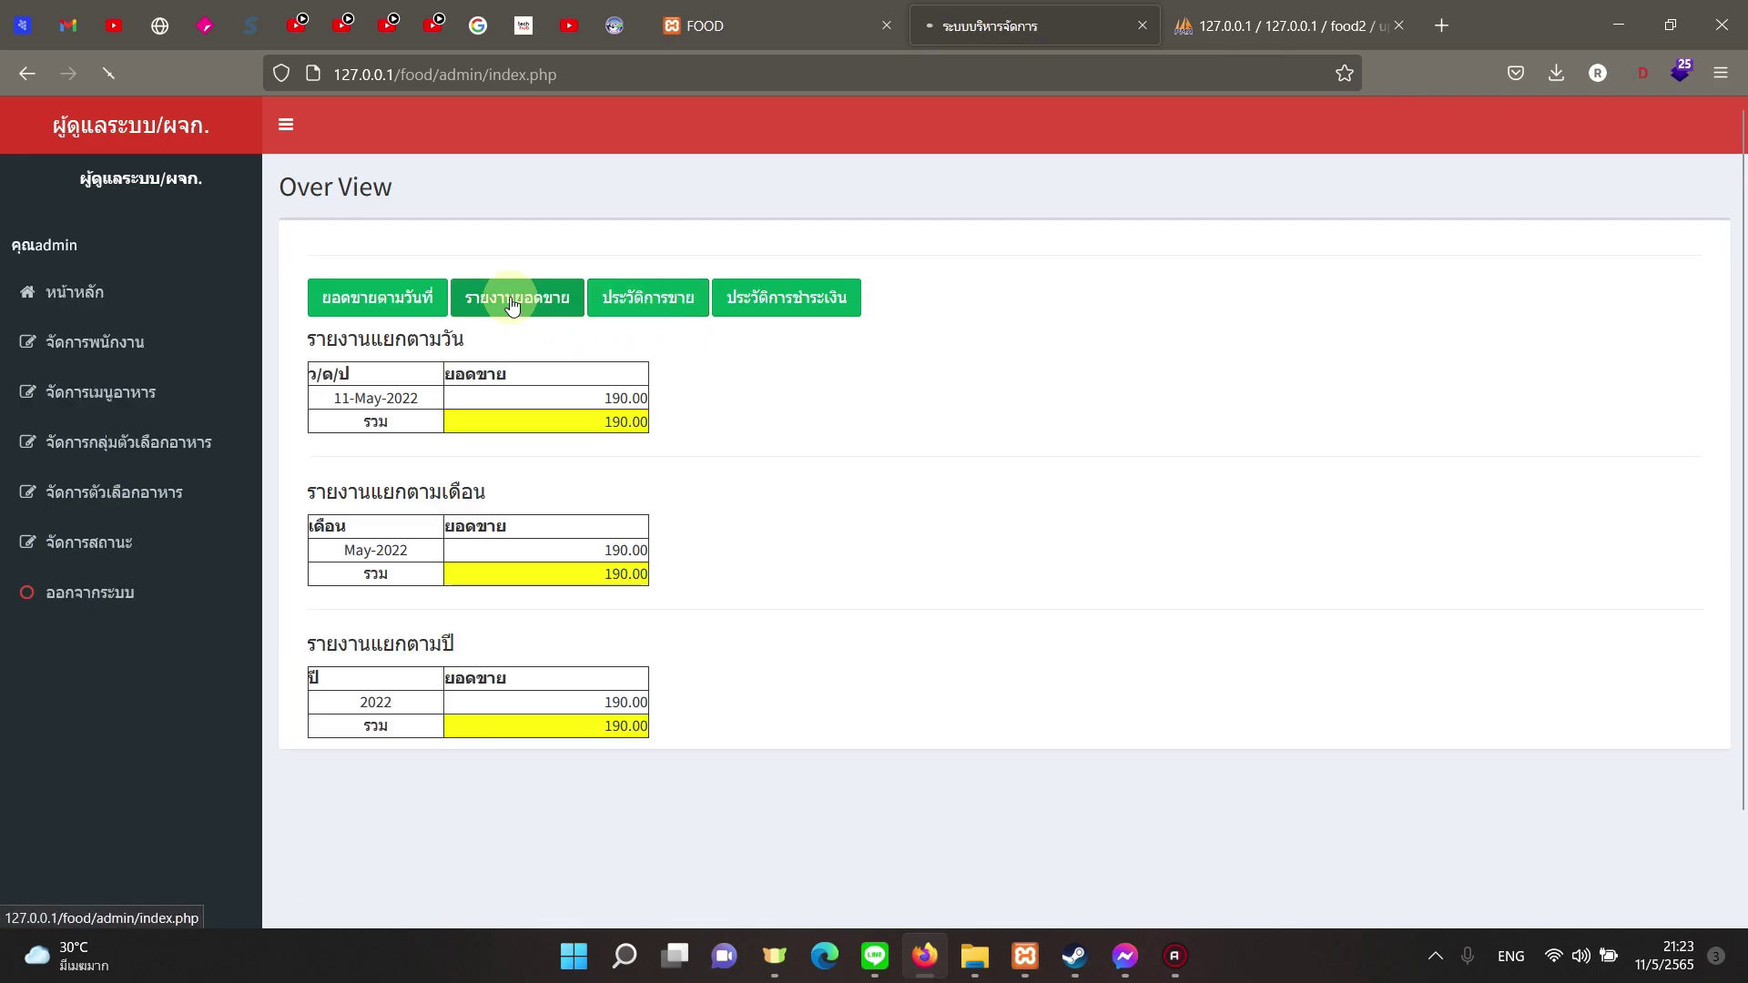
{"action": "left_click", "coordinate": [314, 300]}
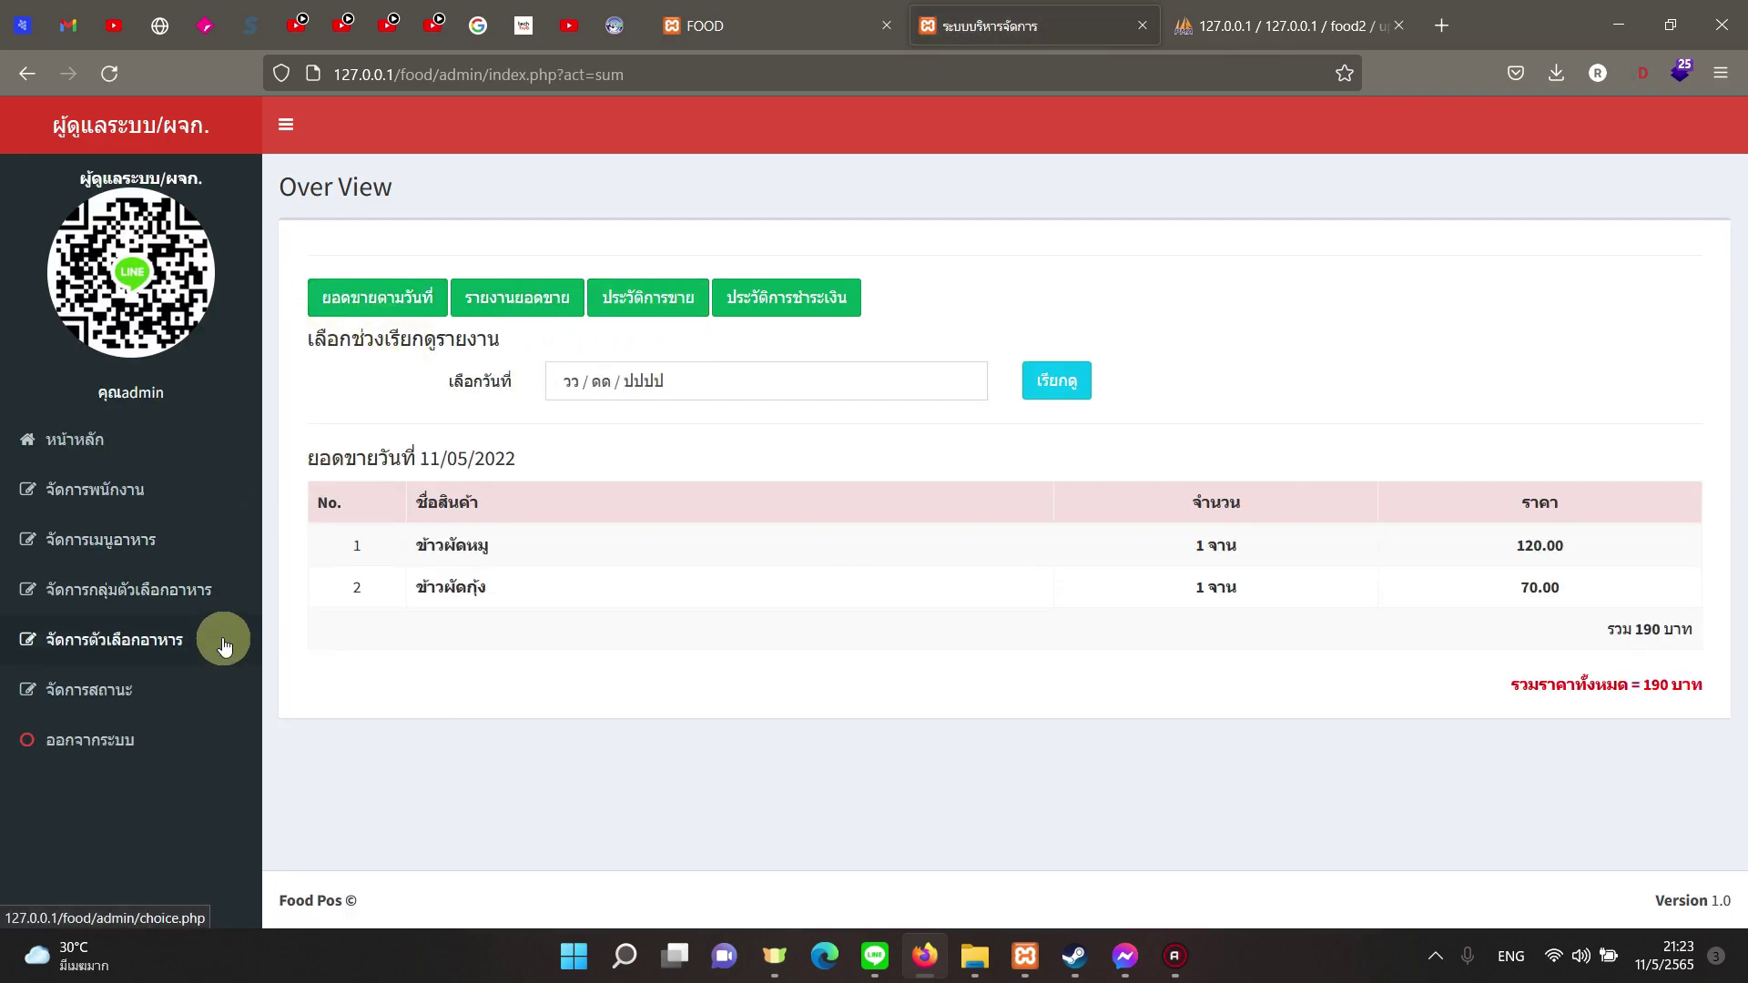
{"action": "left_click", "coordinate": [227, 637]}
{"action": "left_click", "coordinate": [203, 600]}
{"action": "left_click", "coordinate": [191, 553]}
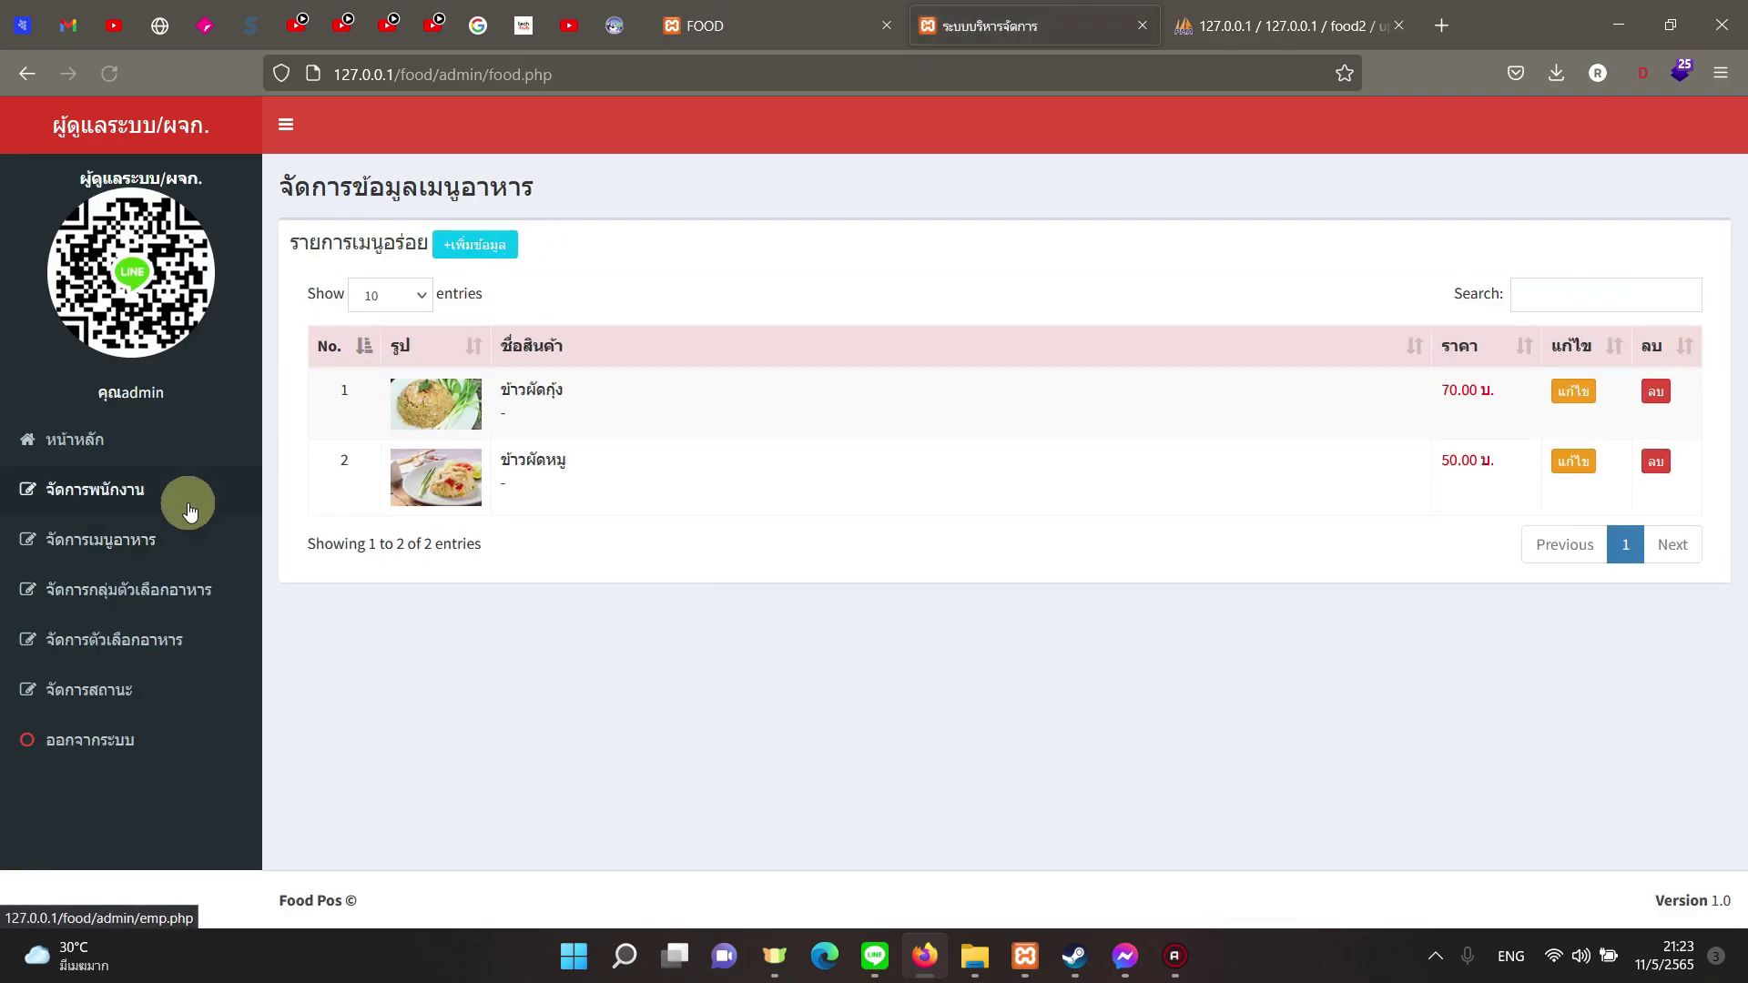
{"action": "left_click", "coordinate": [181, 493]}
{"action": "left_click", "coordinate": [166, 448]}
Step: Revisit the food option groups, food options and order status management pages
{"action": "left_click", "coordinate": [145, 589]}
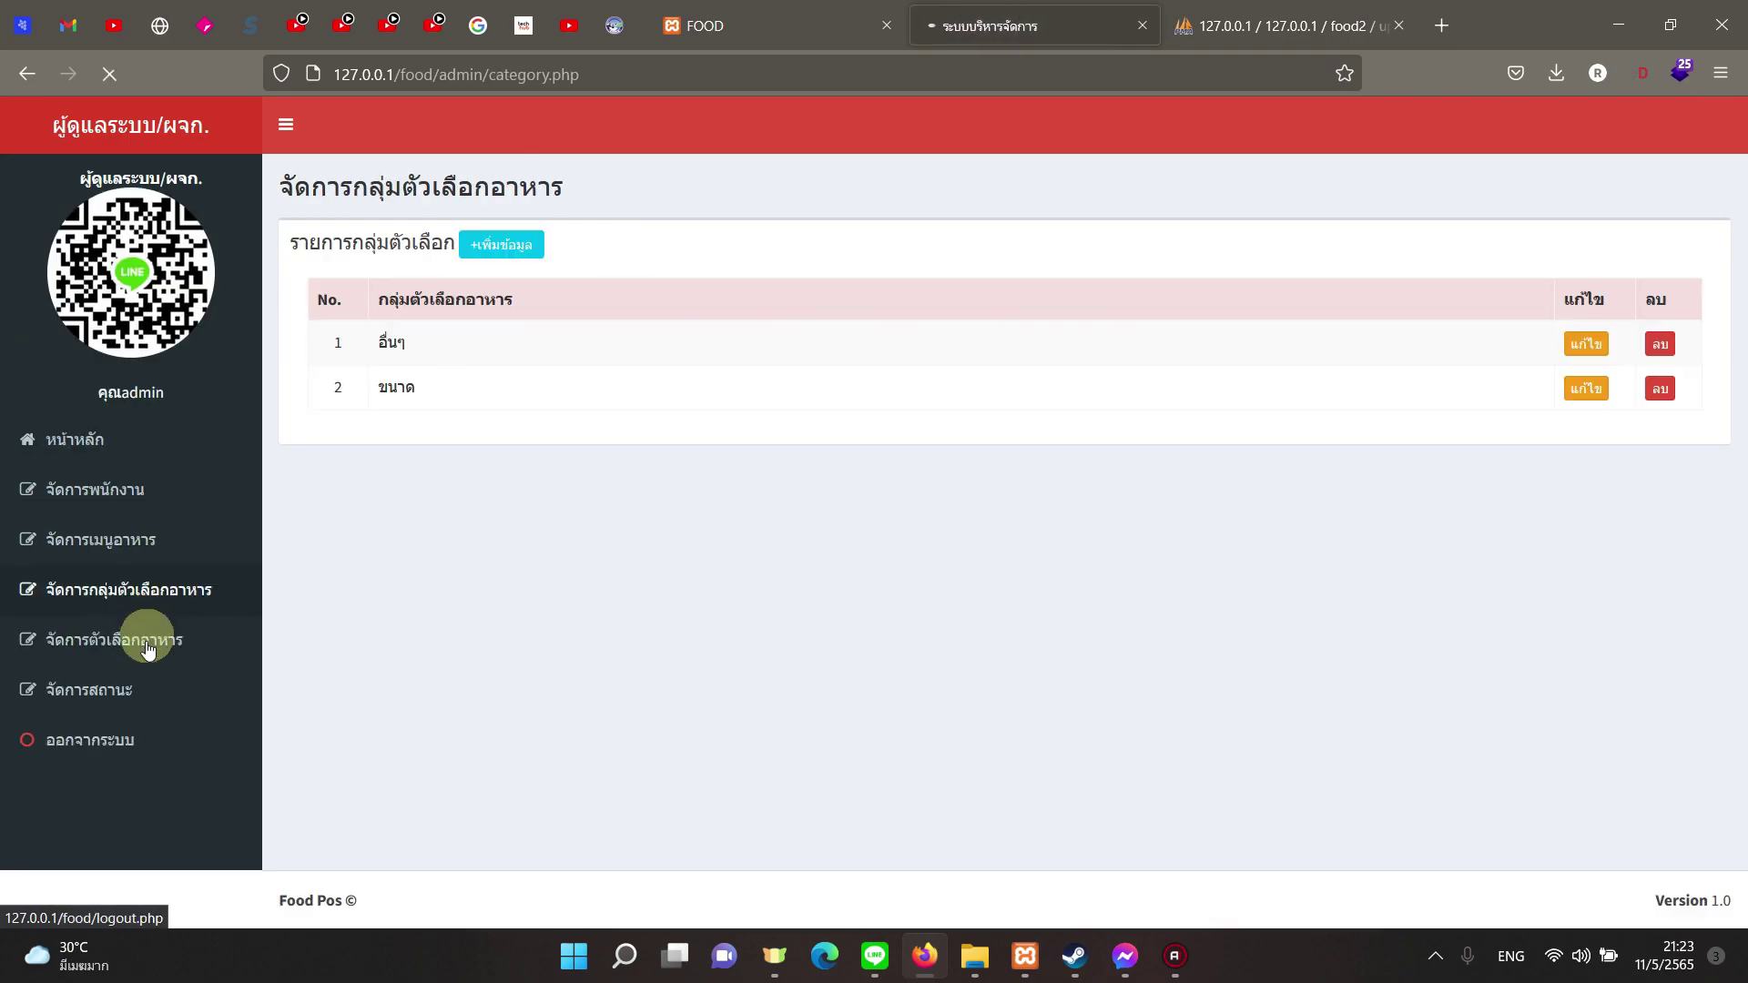
{"action": "left_click", "coordinate": [144, 639]}
{"action": "left_click", "coordinate": [150, 683]}
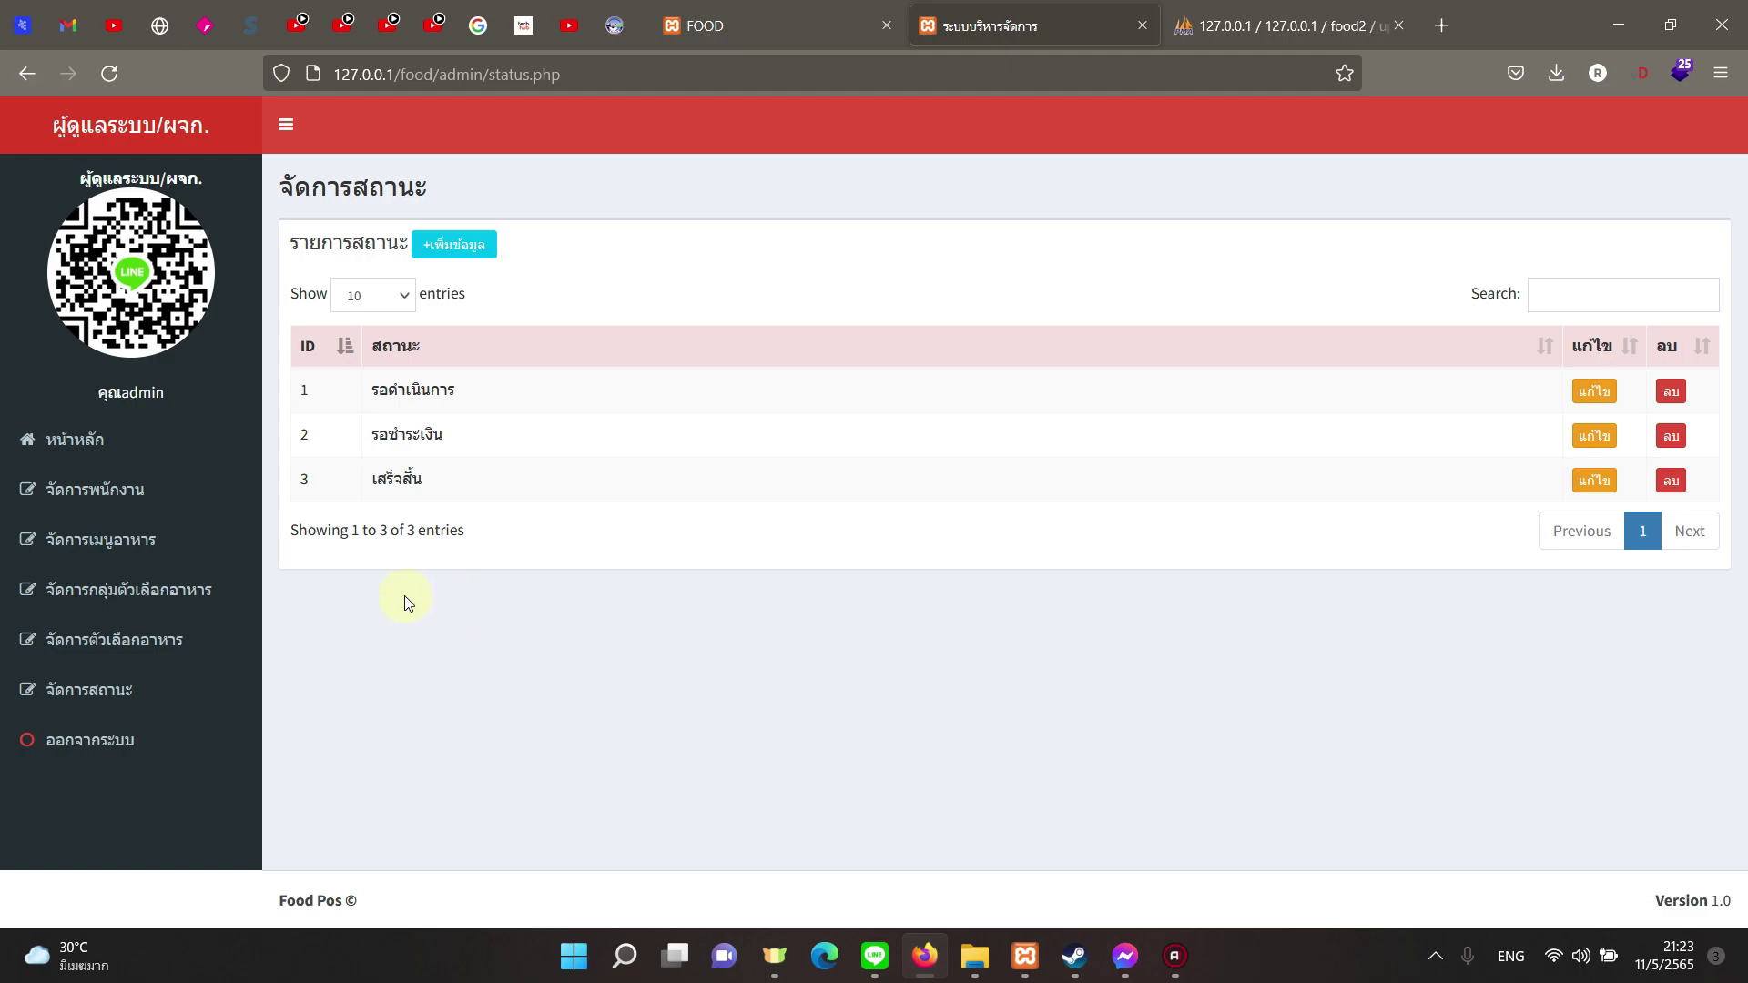
{"action": "left_click", "coordinate": [146, 637]}
{"action": "left_click", "coordinate": [153, 608]}
Step: Check the menu, staff and reloaded order status pages, returning to the 11/05/2022 daily sales overview
{"action": "left_click", "coordinate": [150, 538]}
{"action": "left_click", "coordinate": [143, 489]}
{"action": "left_click", "coordinate": [129, 689]}
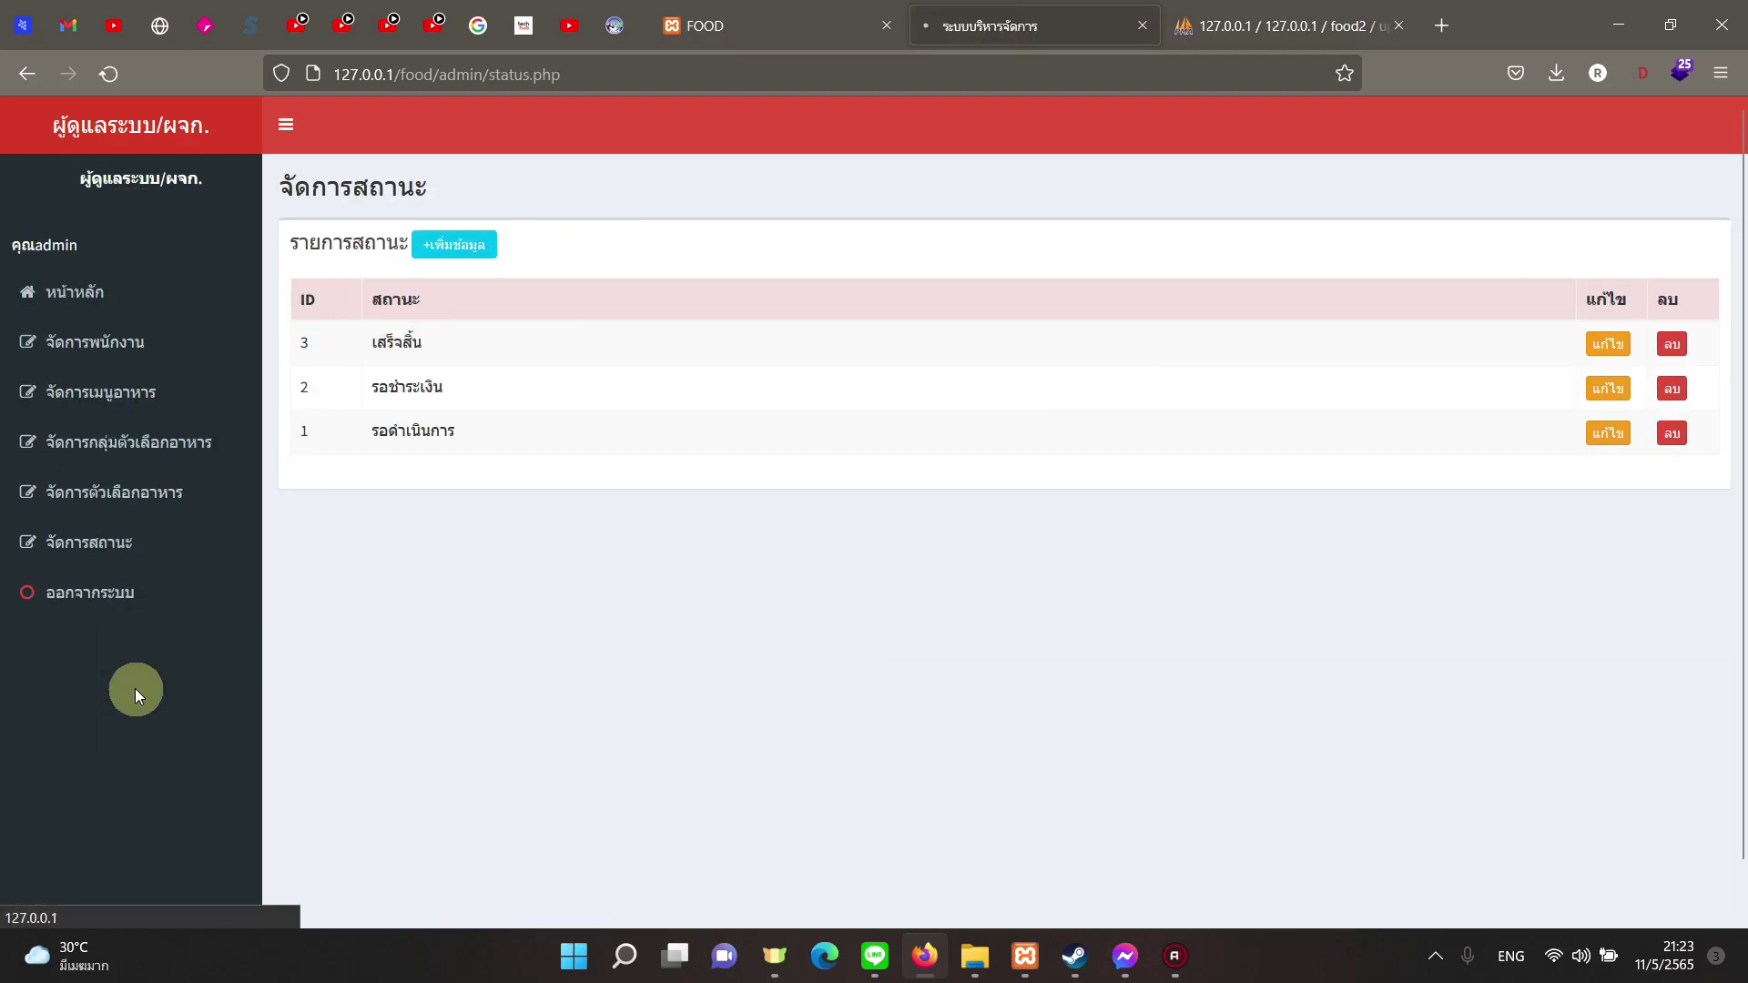
{"action": "left_click", "coordinate": [191, 690]}
{"action": "left_click", "coordinate": [145, 489]}
{"action": "left_click", "coordinate": [91, 439]}
Step: Open the full sales history and view order 0131's detailed receipt in a new tab
{"action": "left_click", "coordinate": [364, 298]}
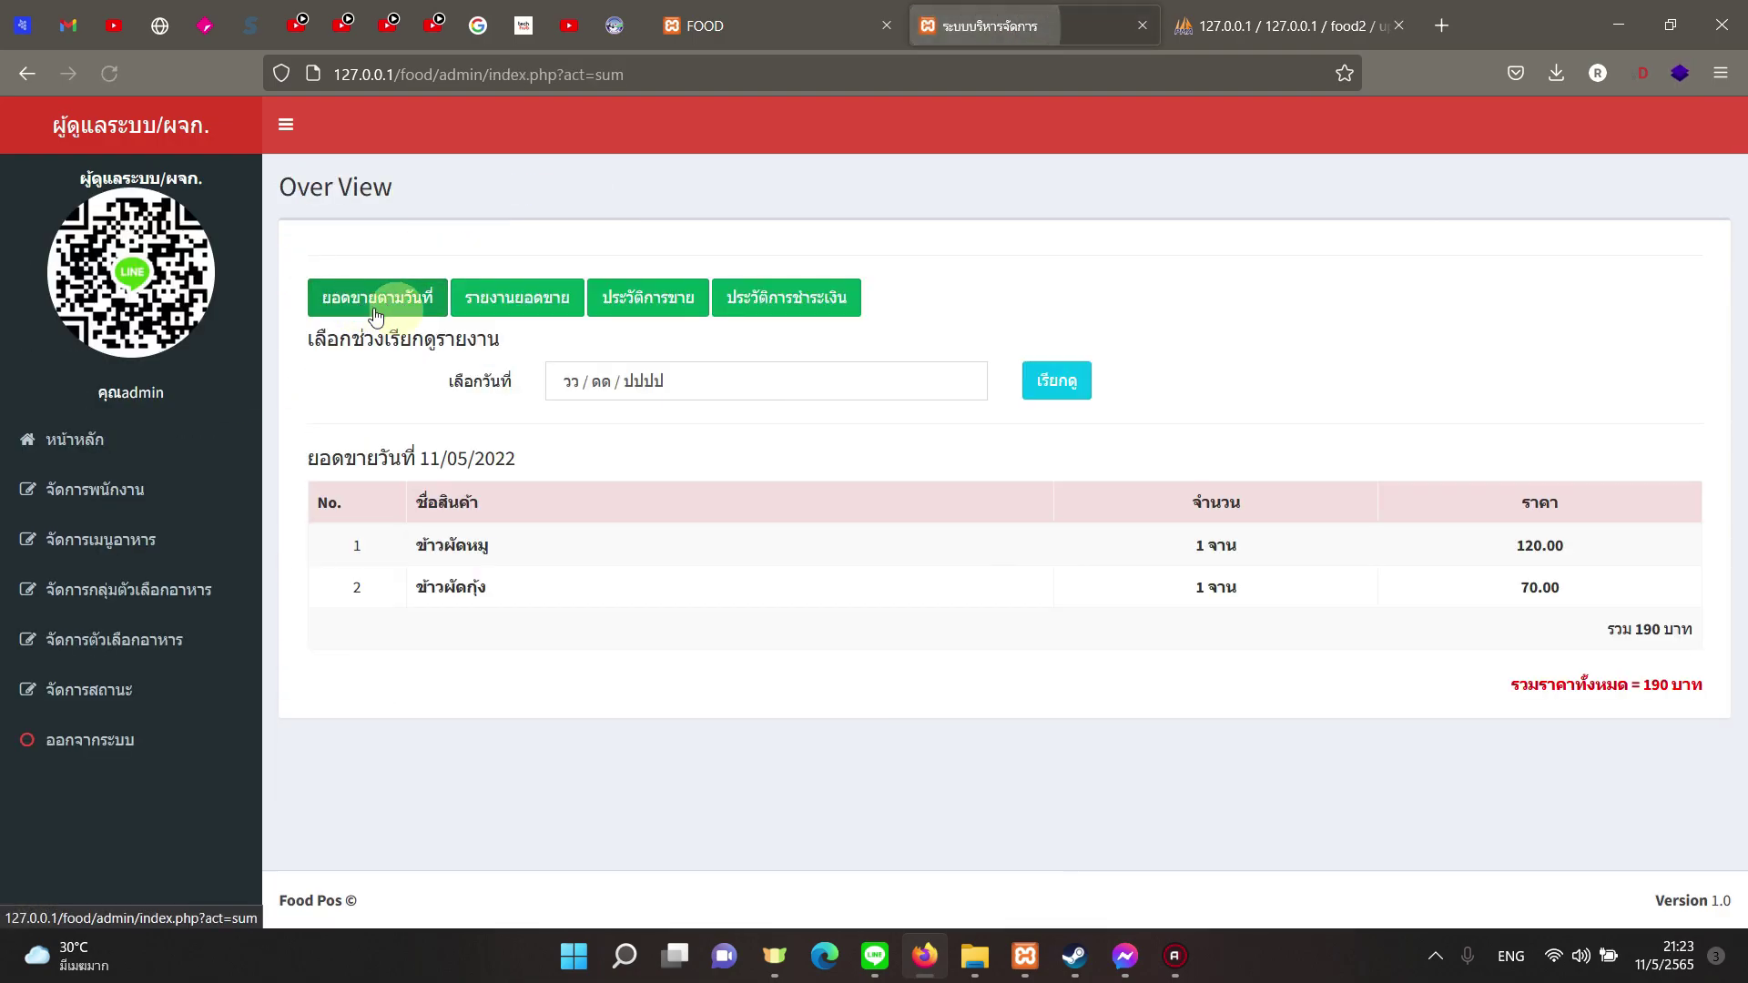
{"action": "left_click", "coordinate": [637, 303]}
{"action": "left_click", "coordinate": [1034, 608]}
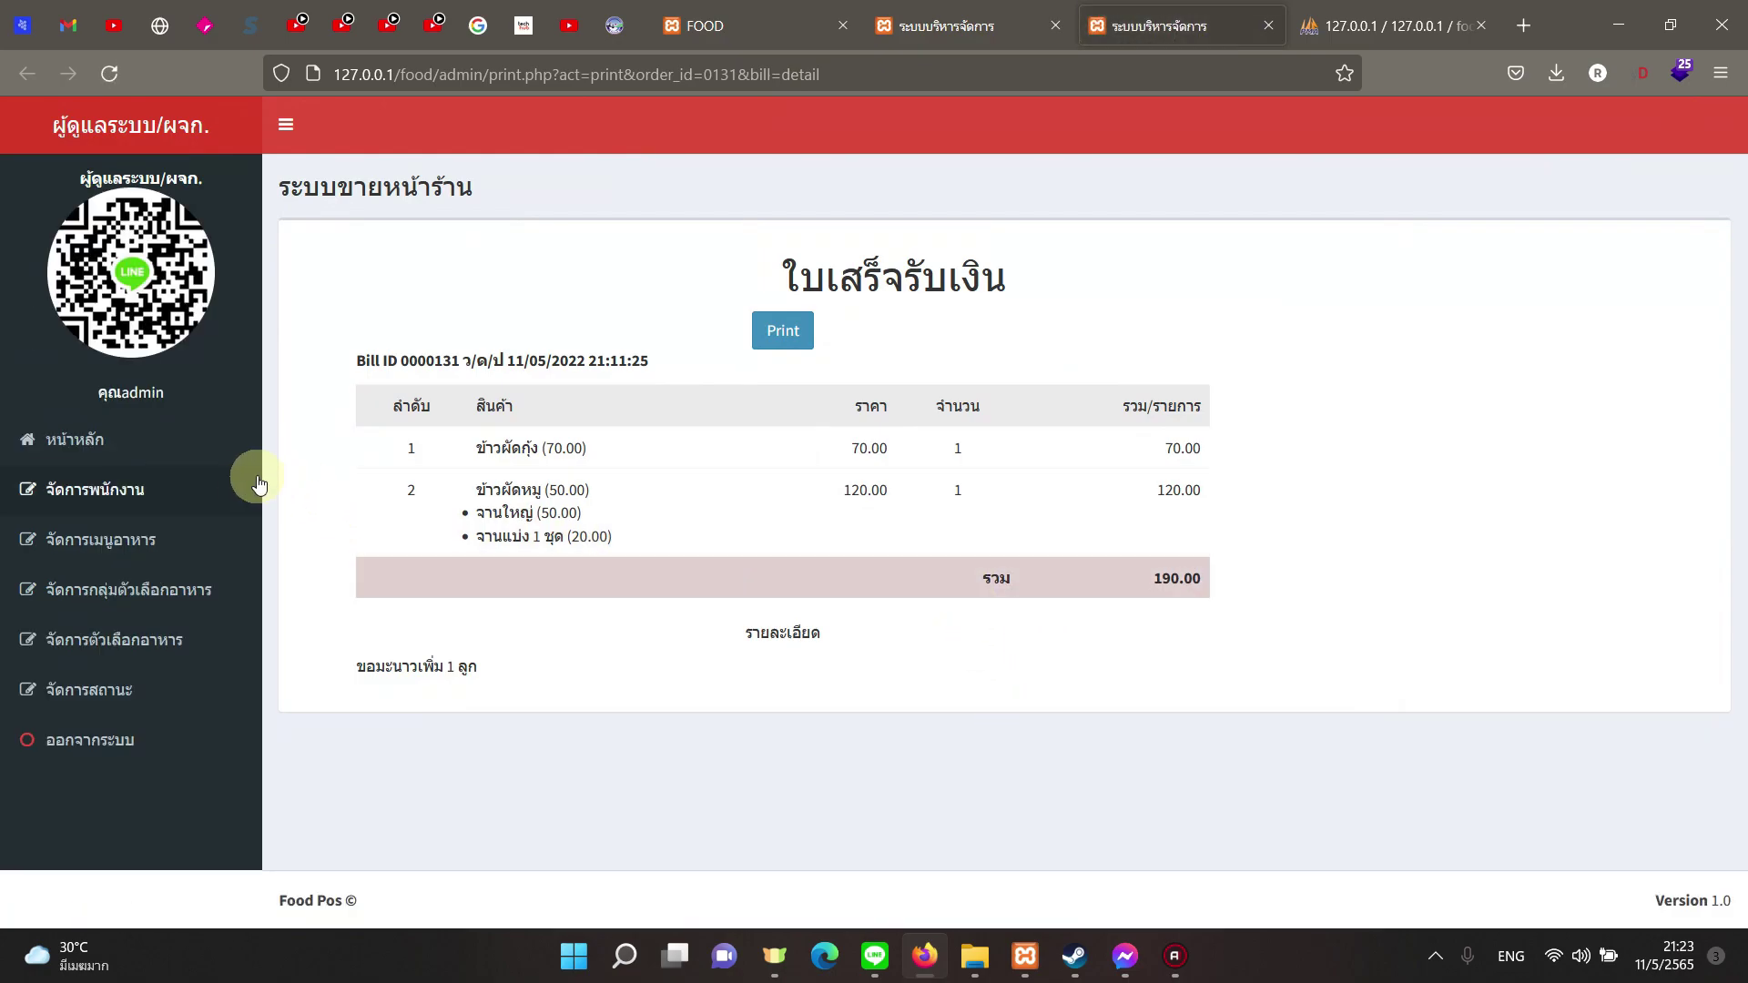
Step: Pass through the menu, staff and dashboard pages and the payment report back to sales history
{"action": "left_click", "coordinate": [204, 554]}
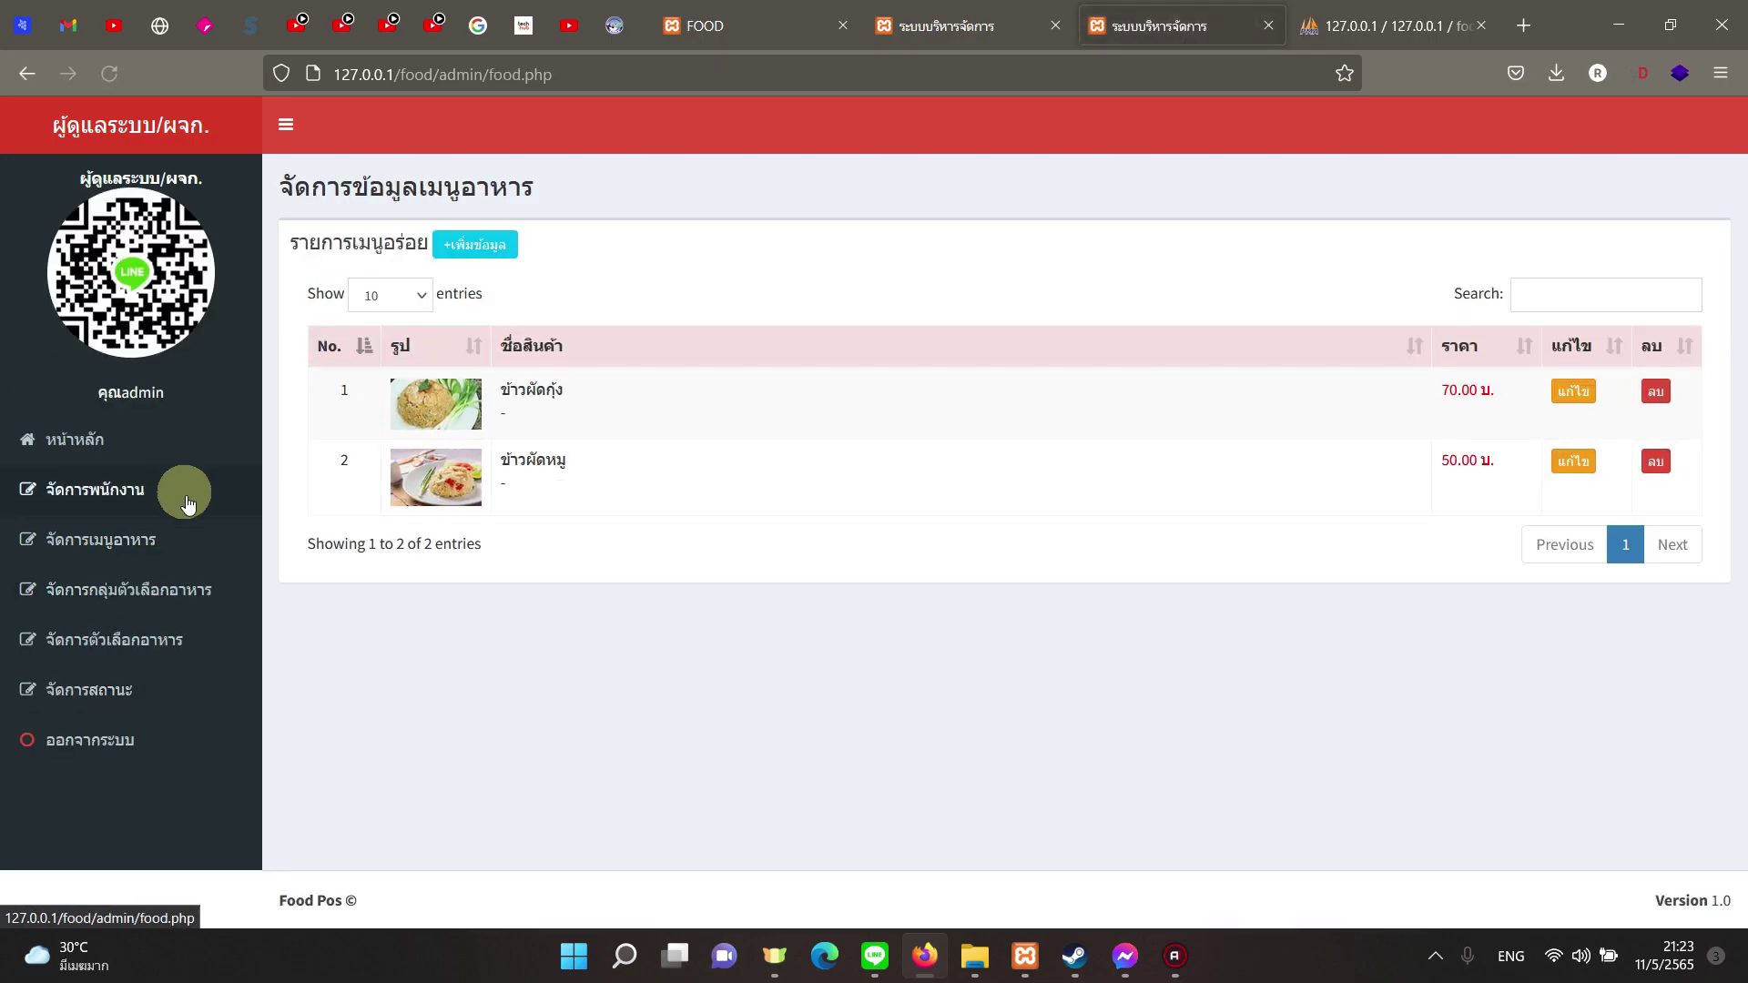
{"action": "left_click", "coordinate": [187, 493]}
{"action": "left_click", "coordinate": [174, 444]}
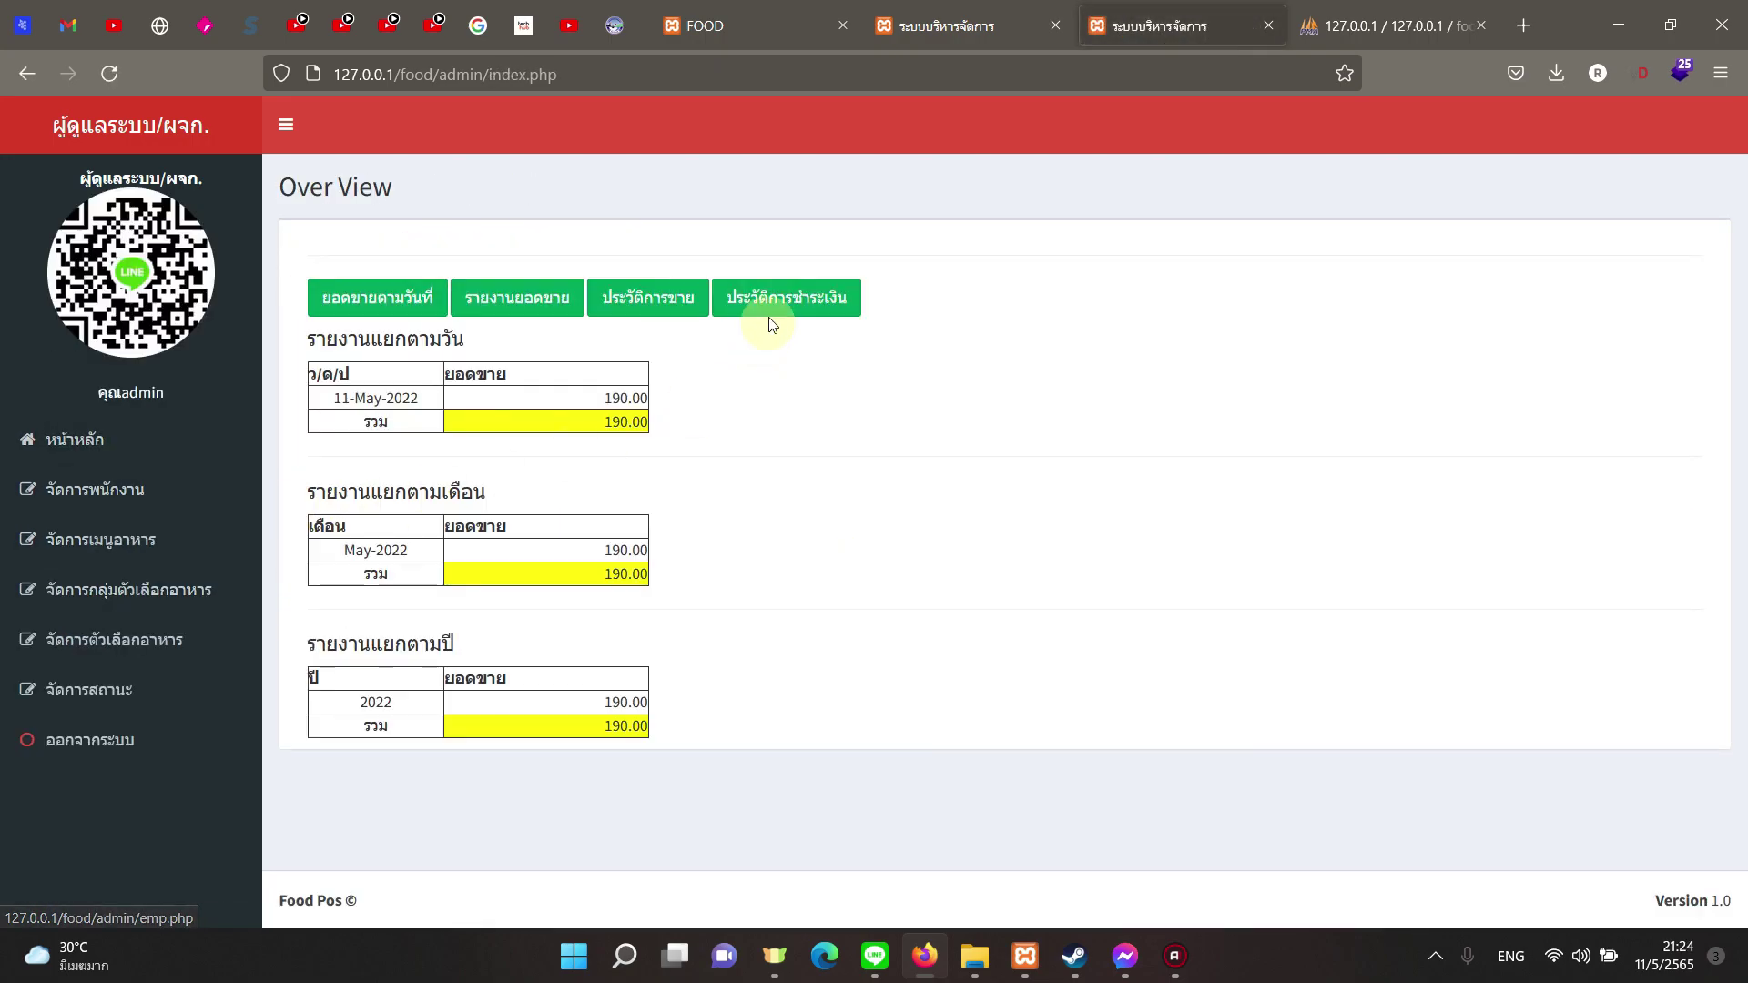
{"action": "left_click", "coordinate": [737, 299]}
{"action": "left_click", "coordinate": [678, 309]}
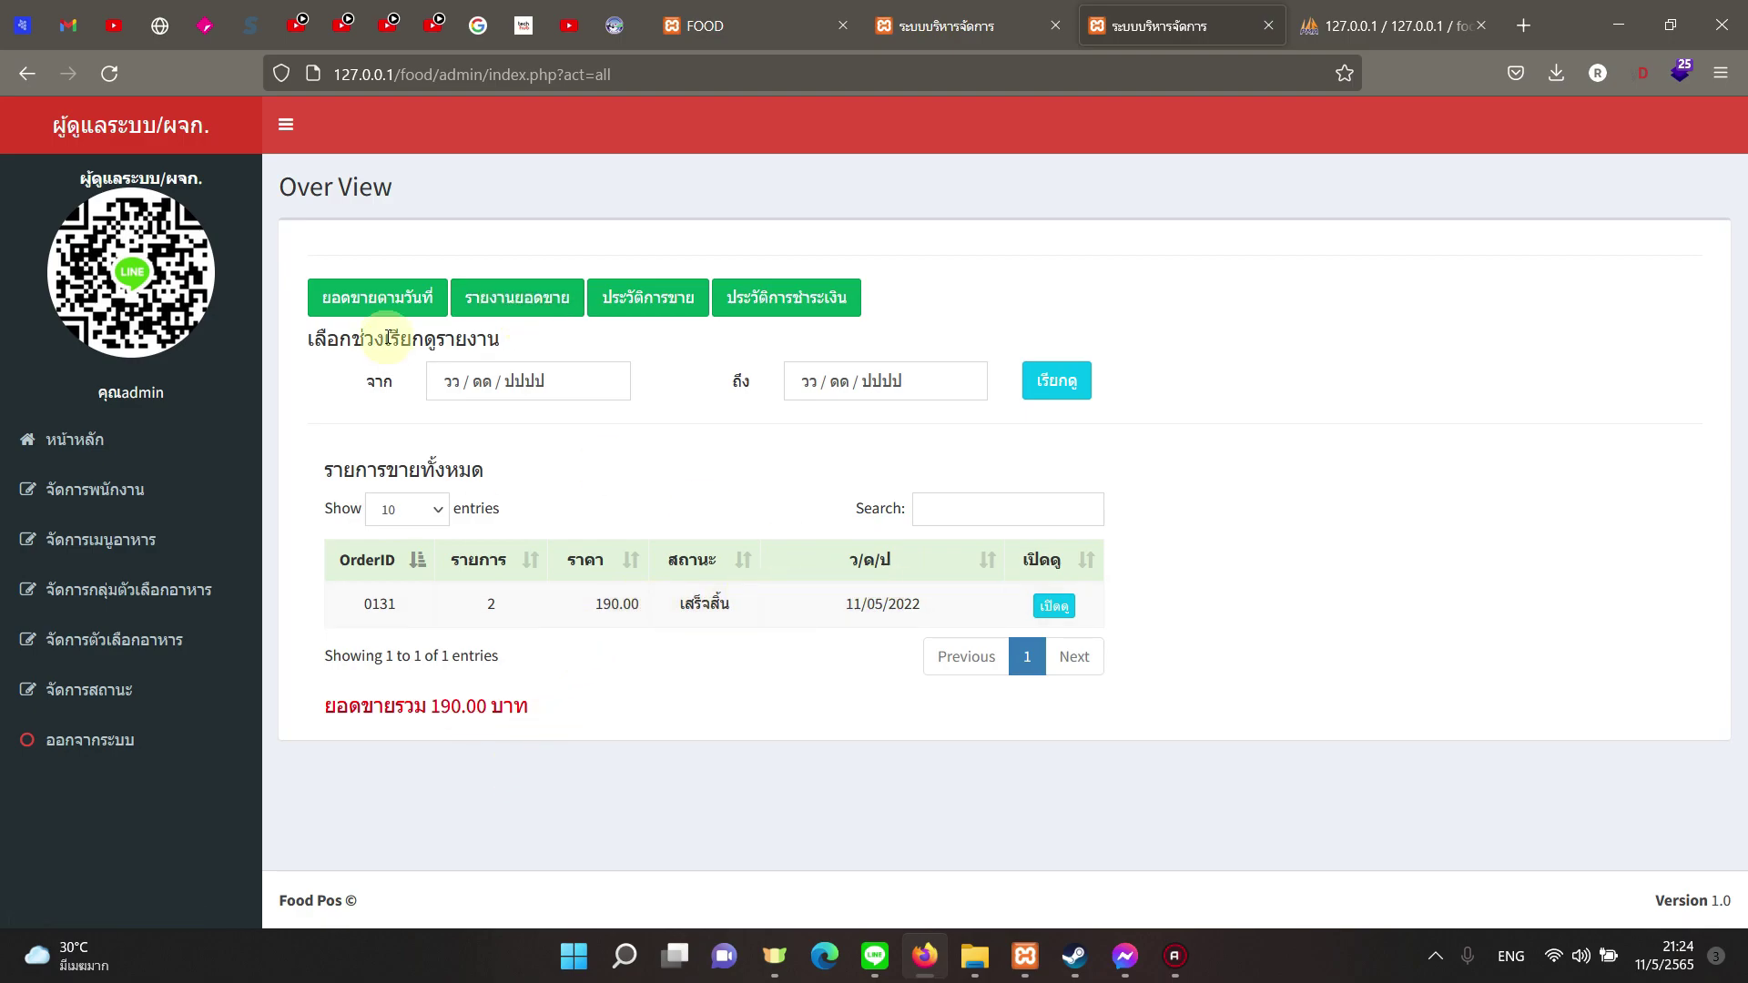
Step: Check the daily and summary sales reports, then settle on the full sales list showing 190.00 baht
{"action": "left_click", "coordinate": [393, 301]}
{"action": "left_click", "coordinate": [537, 301]}
{"action": "left_click", "coordinate": [647, 298]}
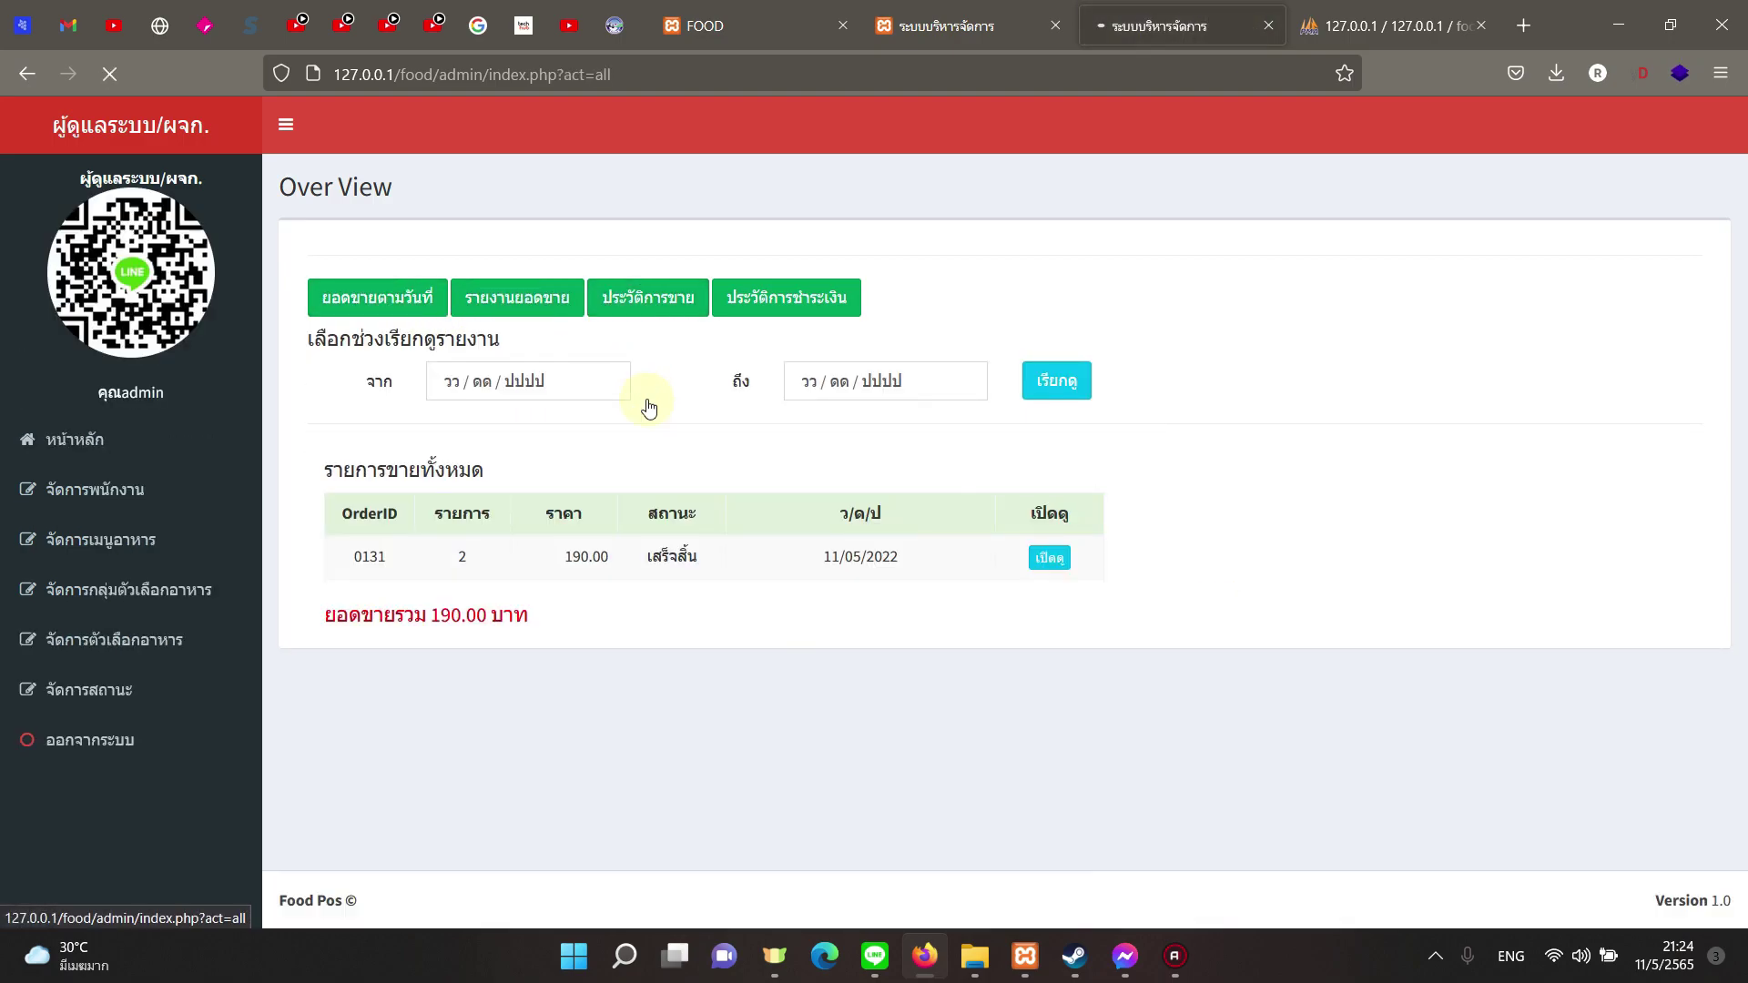
{"action": "key", "text": "alt"}
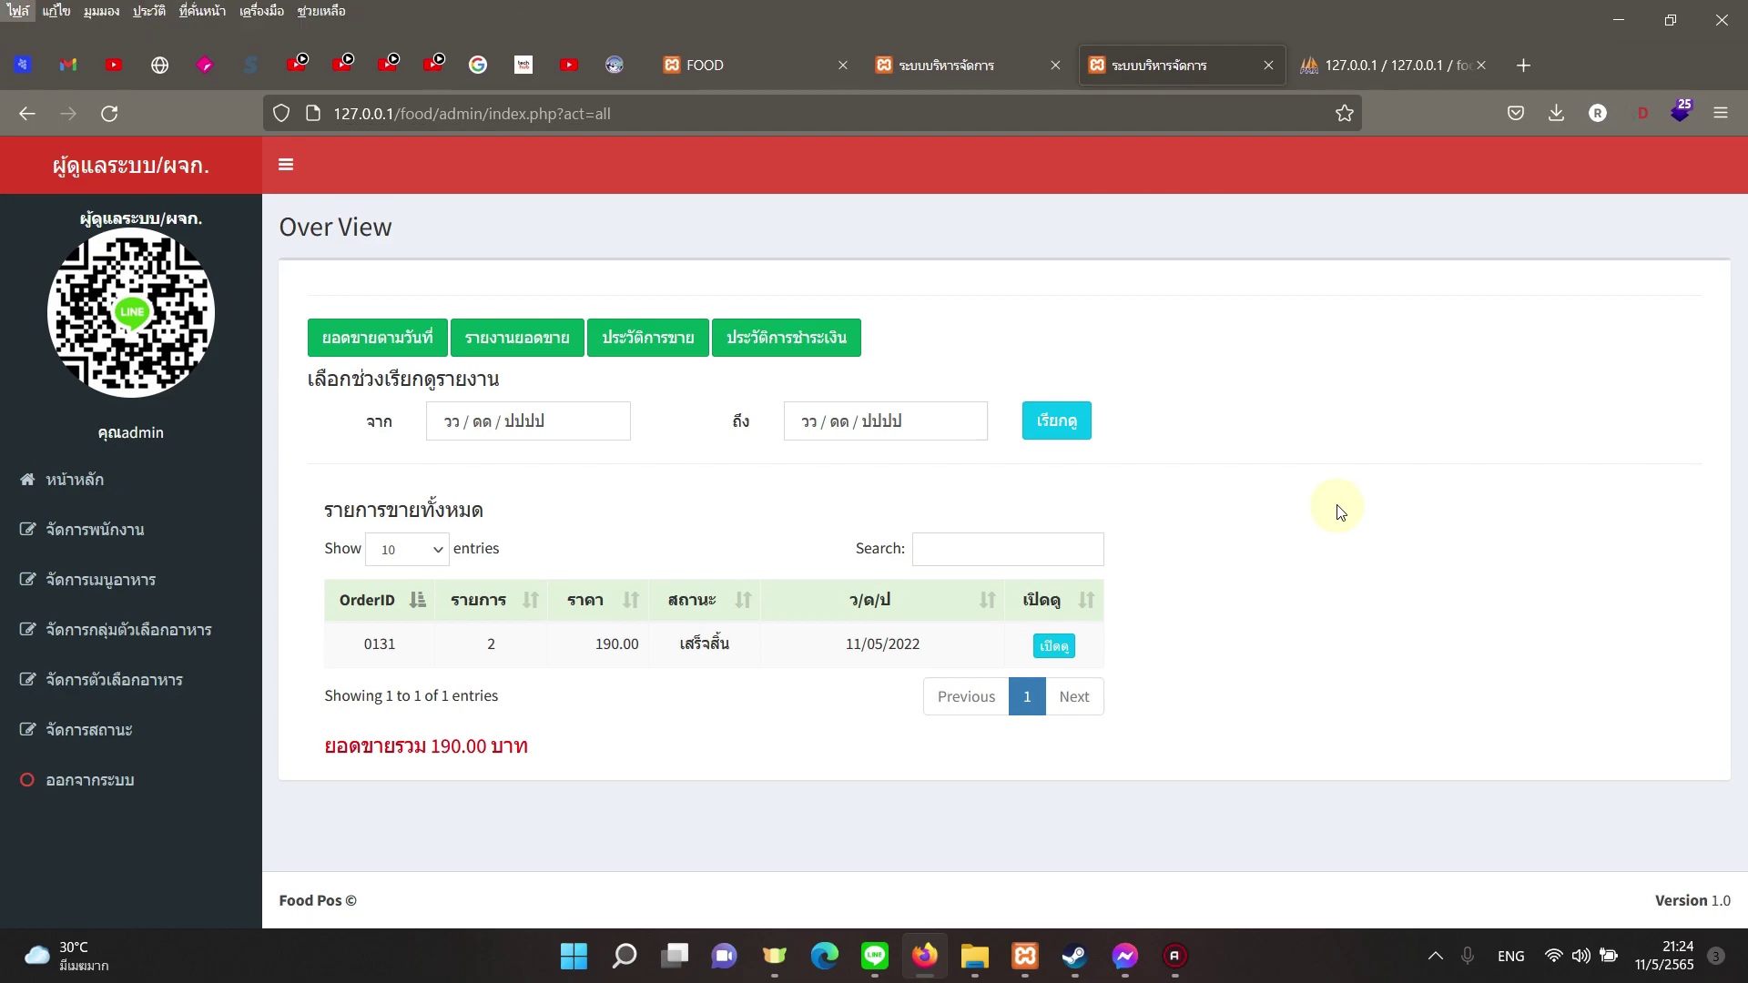
{"action": "key", "text": "alt"}
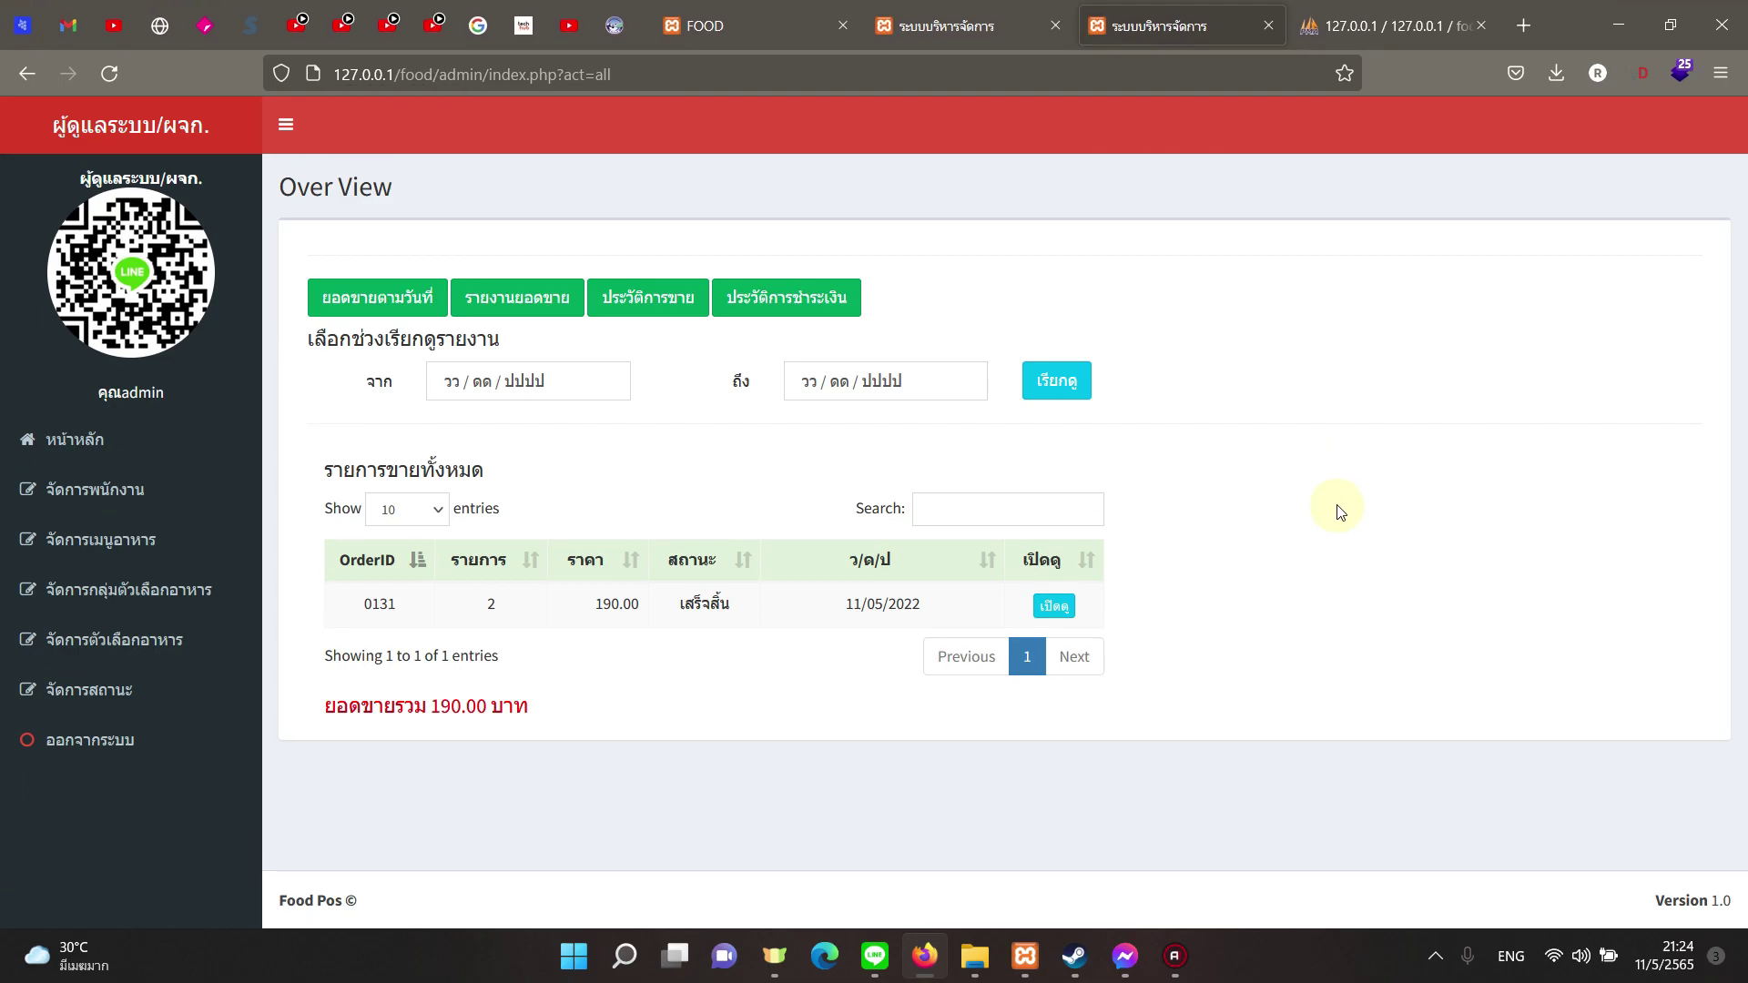